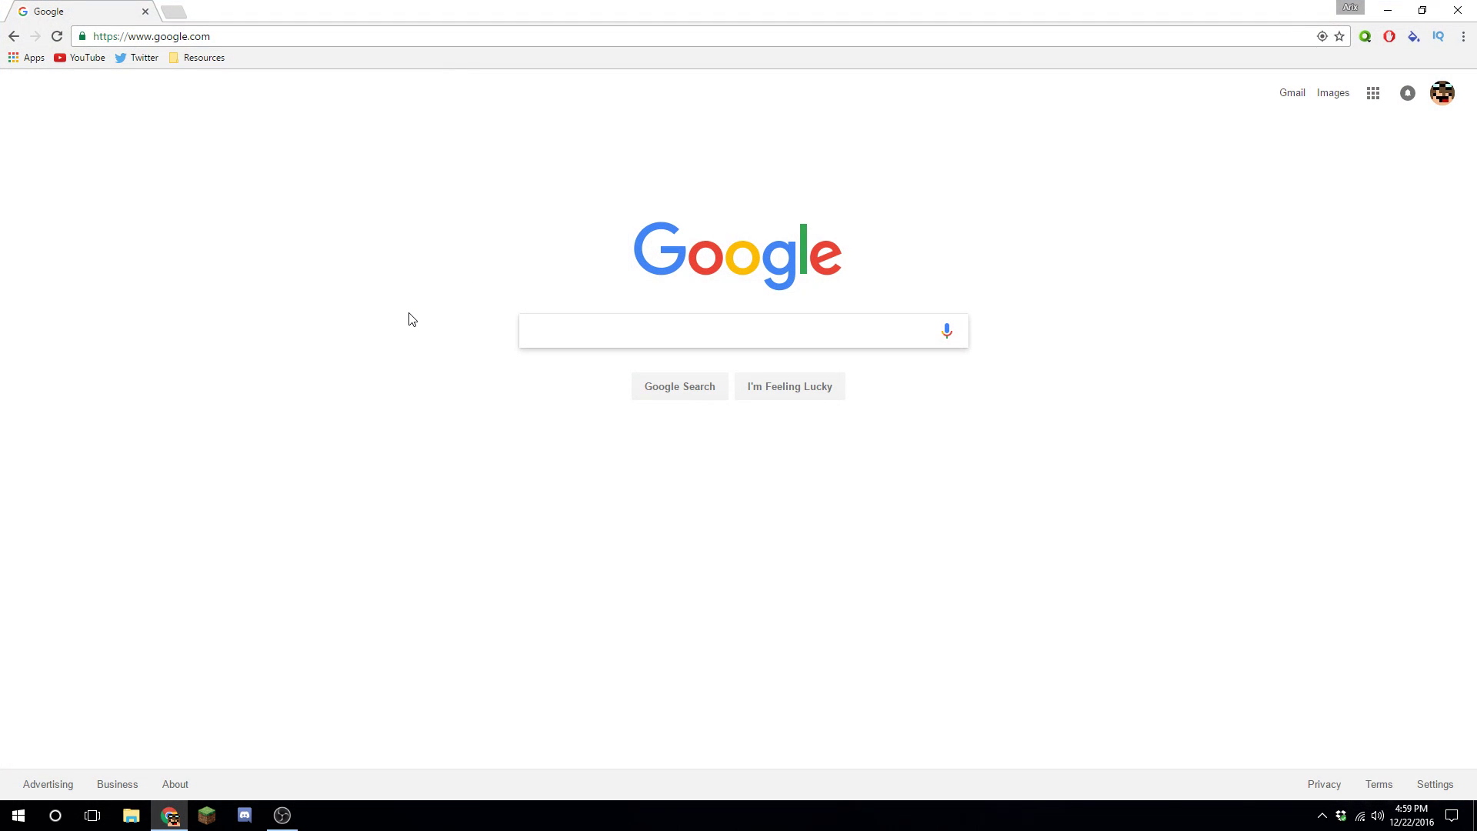
- Search Google for git, open the official git-scm.com website, and close the browser after viewing it
{"action": "type", "text": "git"}
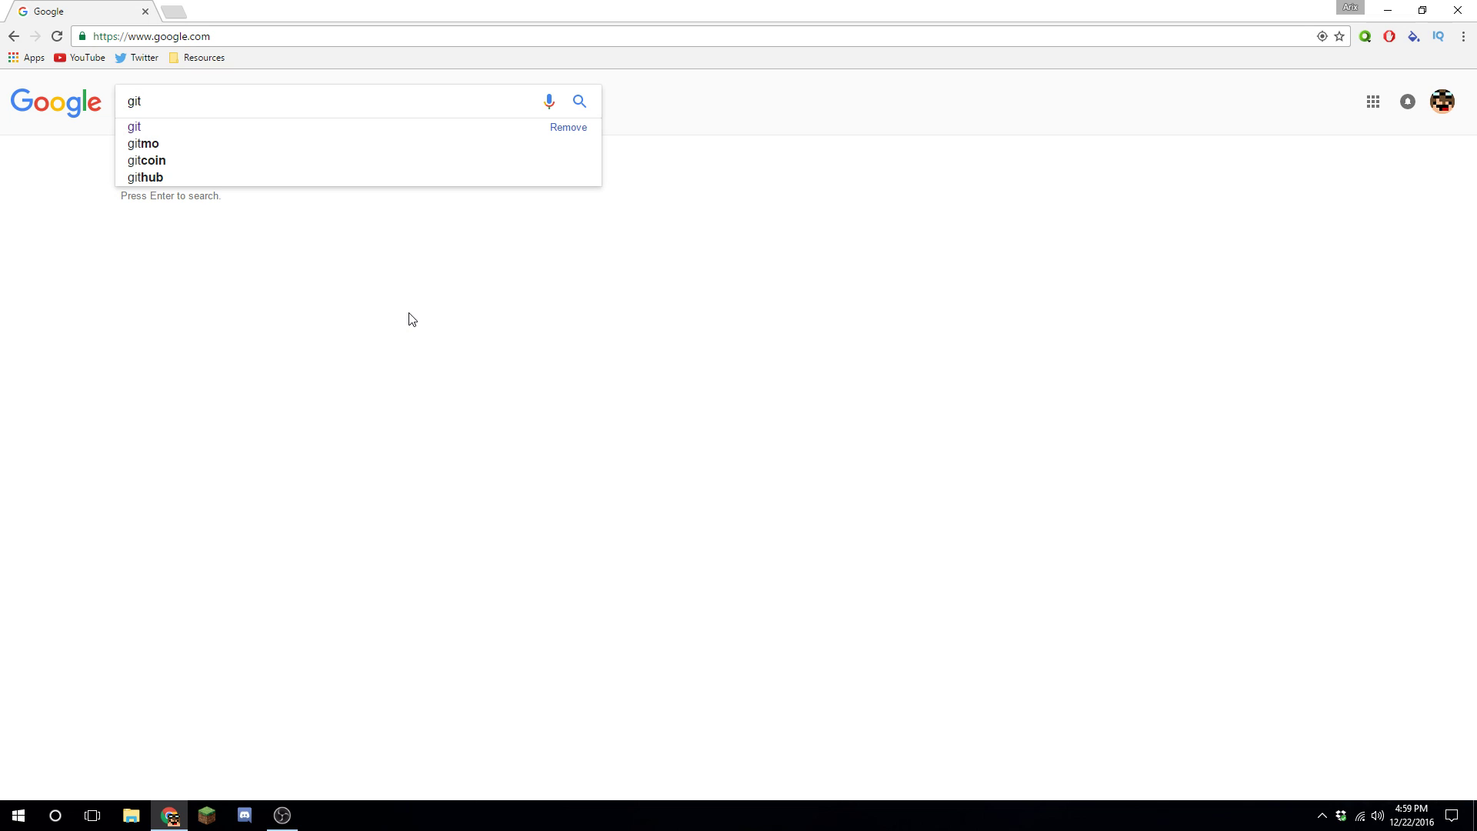
{"action": "key", "text": "Return"}
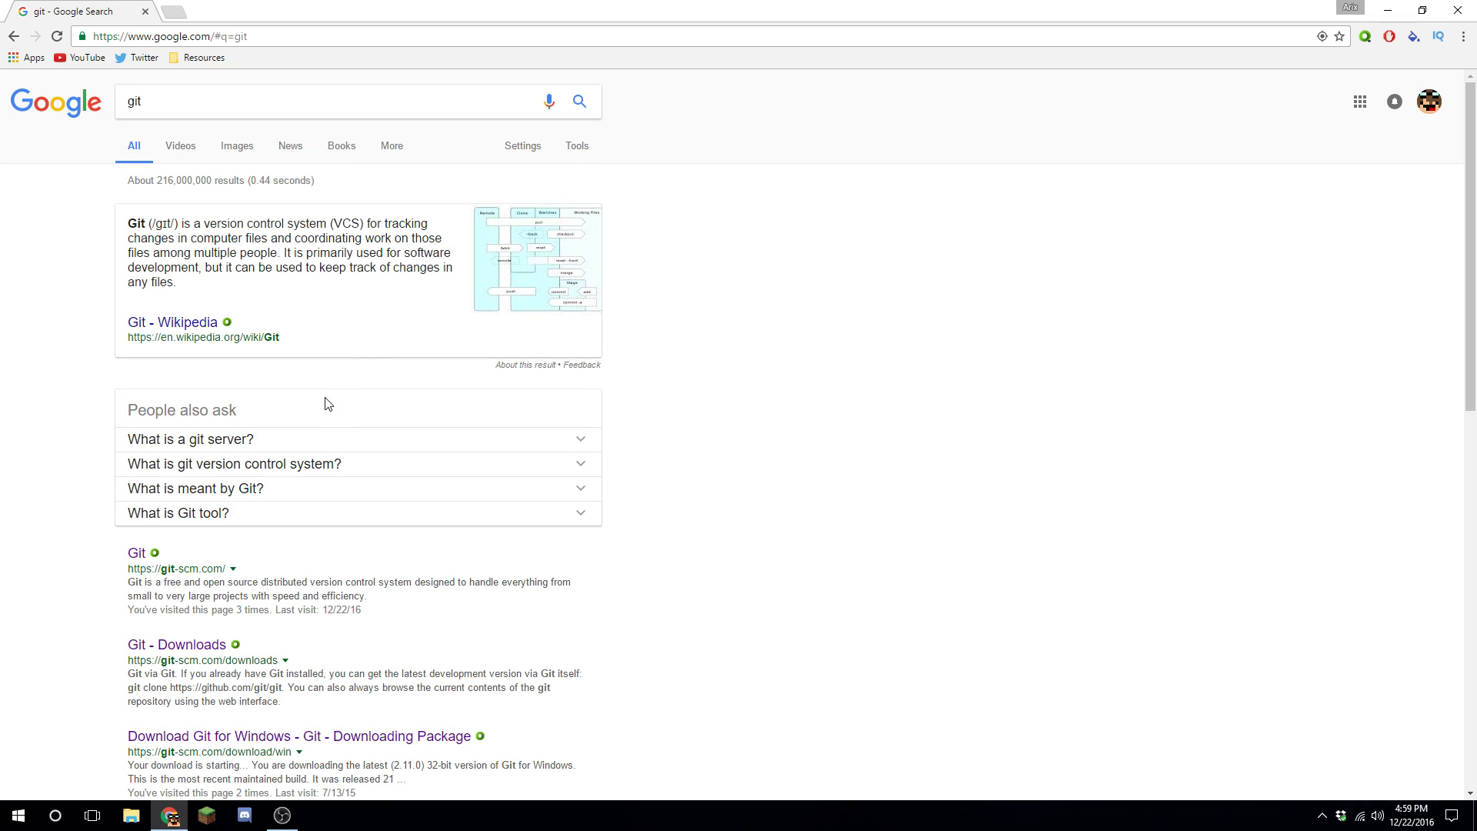
{"action": "left_click", "coordinate": [139, 562]}
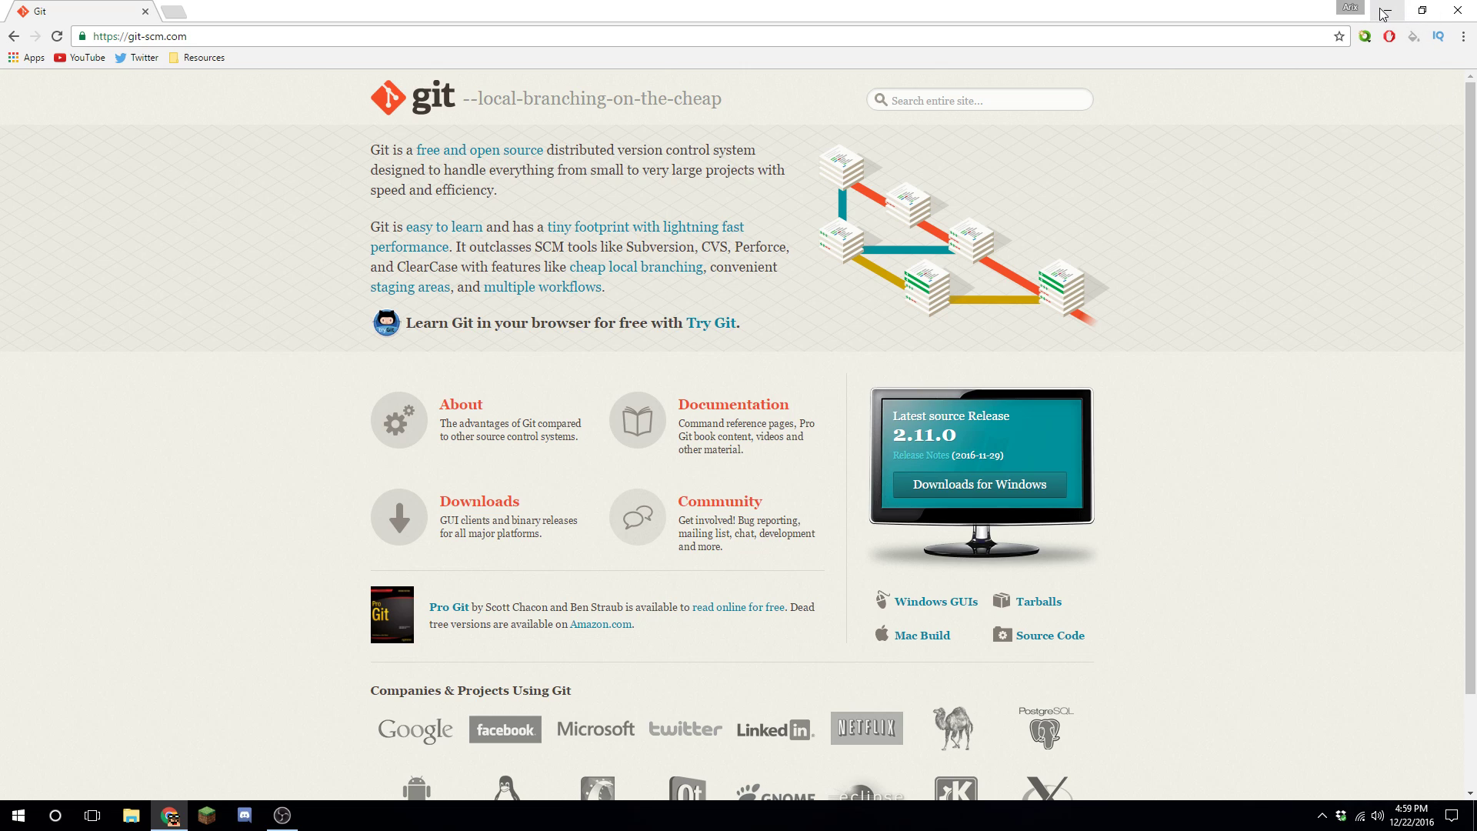
{"action": "left_click", "coordinate": [1454, 12]}
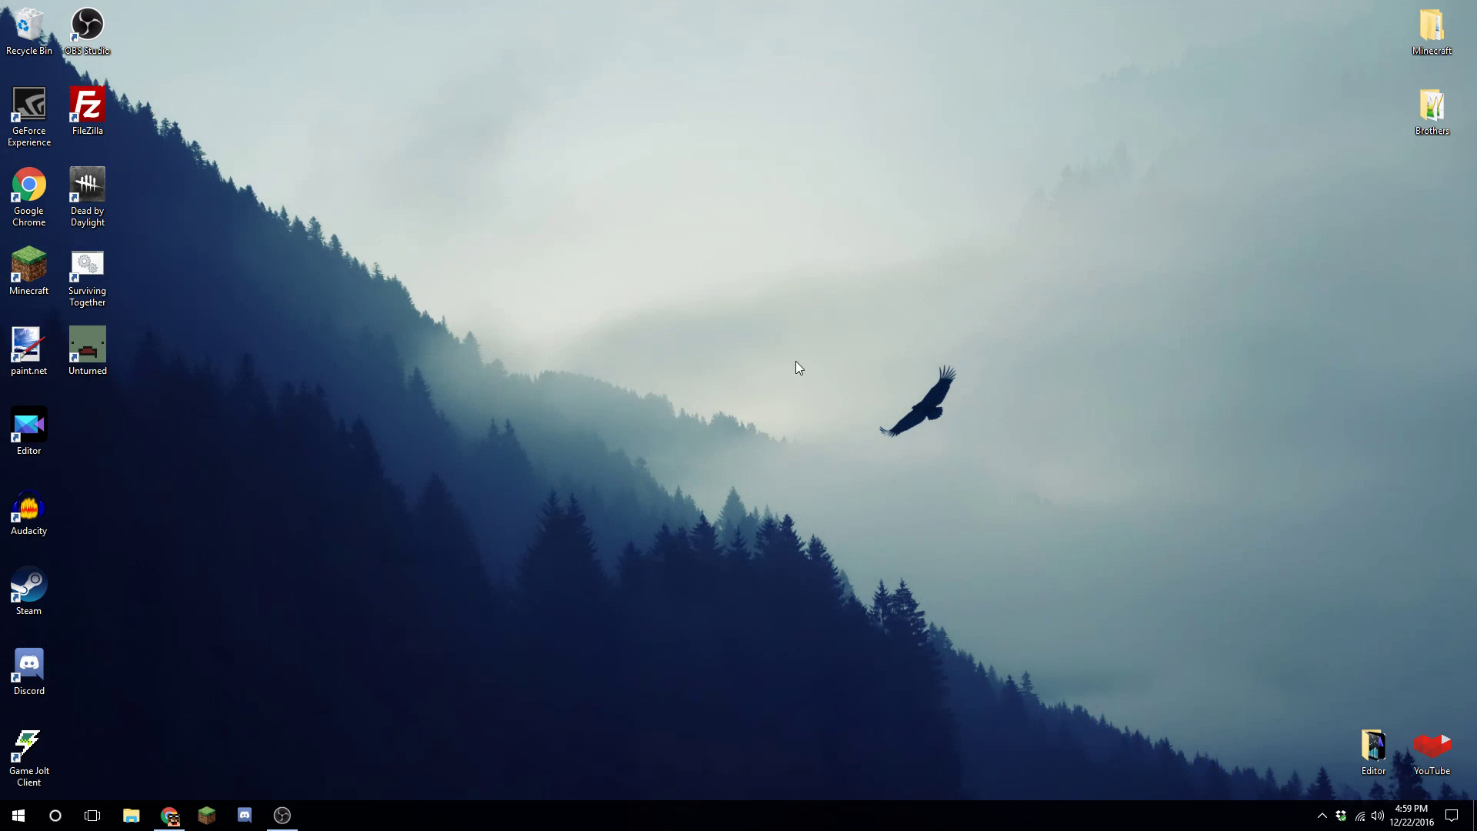
- Create a new desktop folder named BuildTools and open it
{"action": "right_click", "coordinate": [697, 427]}
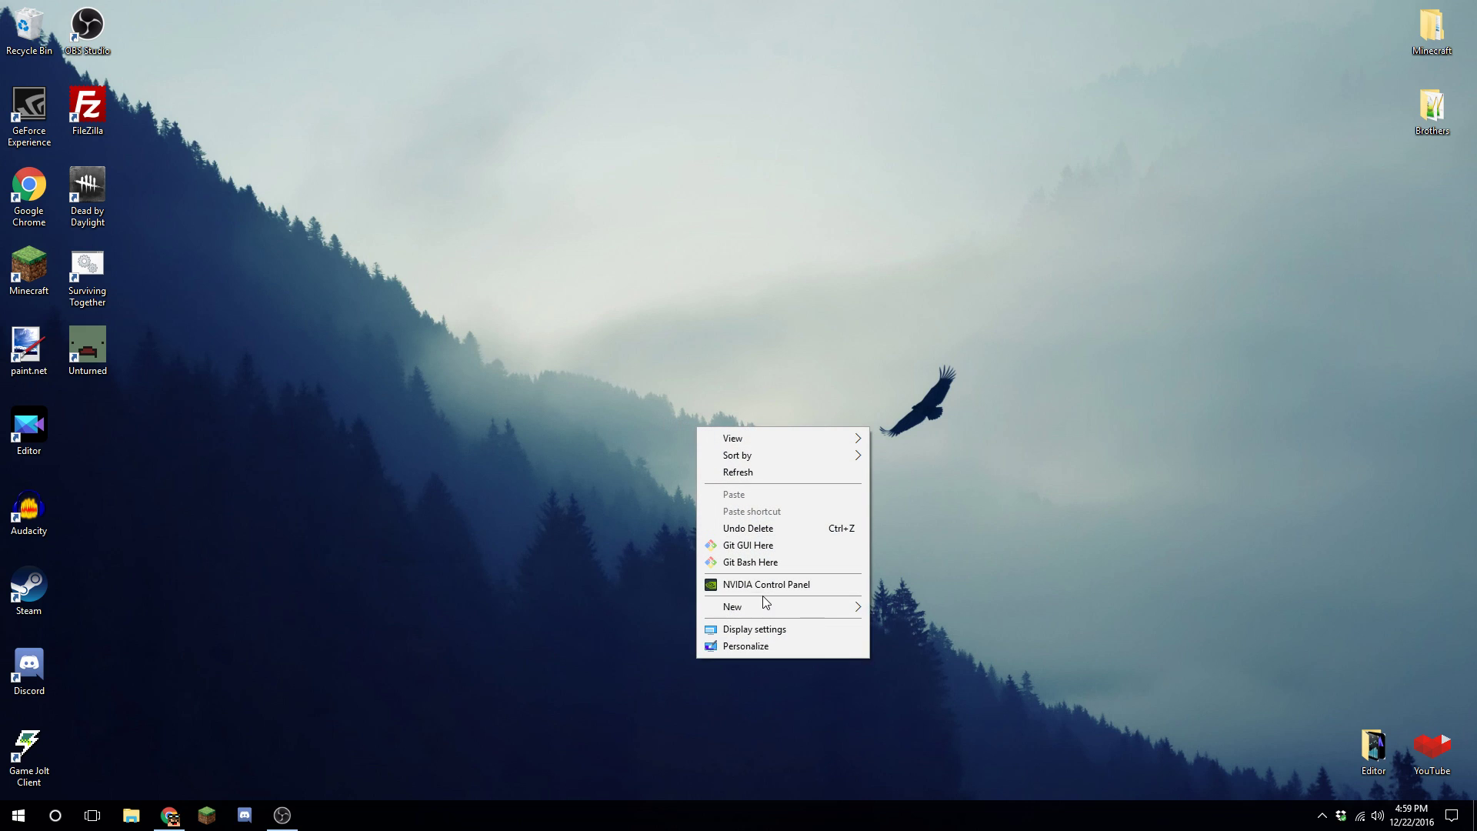
{"action": "mouse_move", "coordinate": [764, 605]}
{"action": "left_click", "coordinate": [877, 609]}
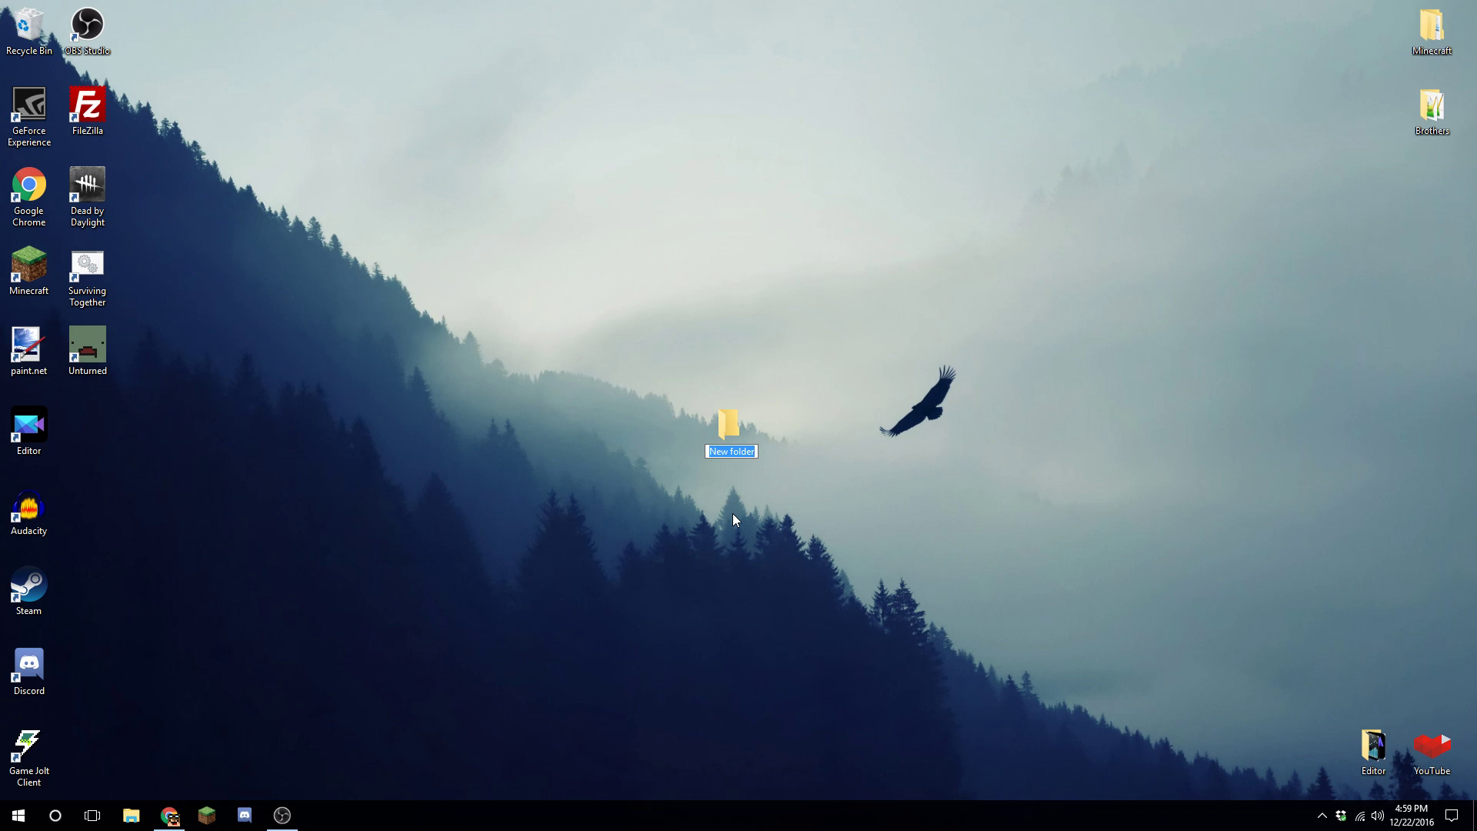
{"action": "type", "text": "BuildTools"}
{"action": "key", "text": "Return"}
{"action": "key", "text": "Return"}
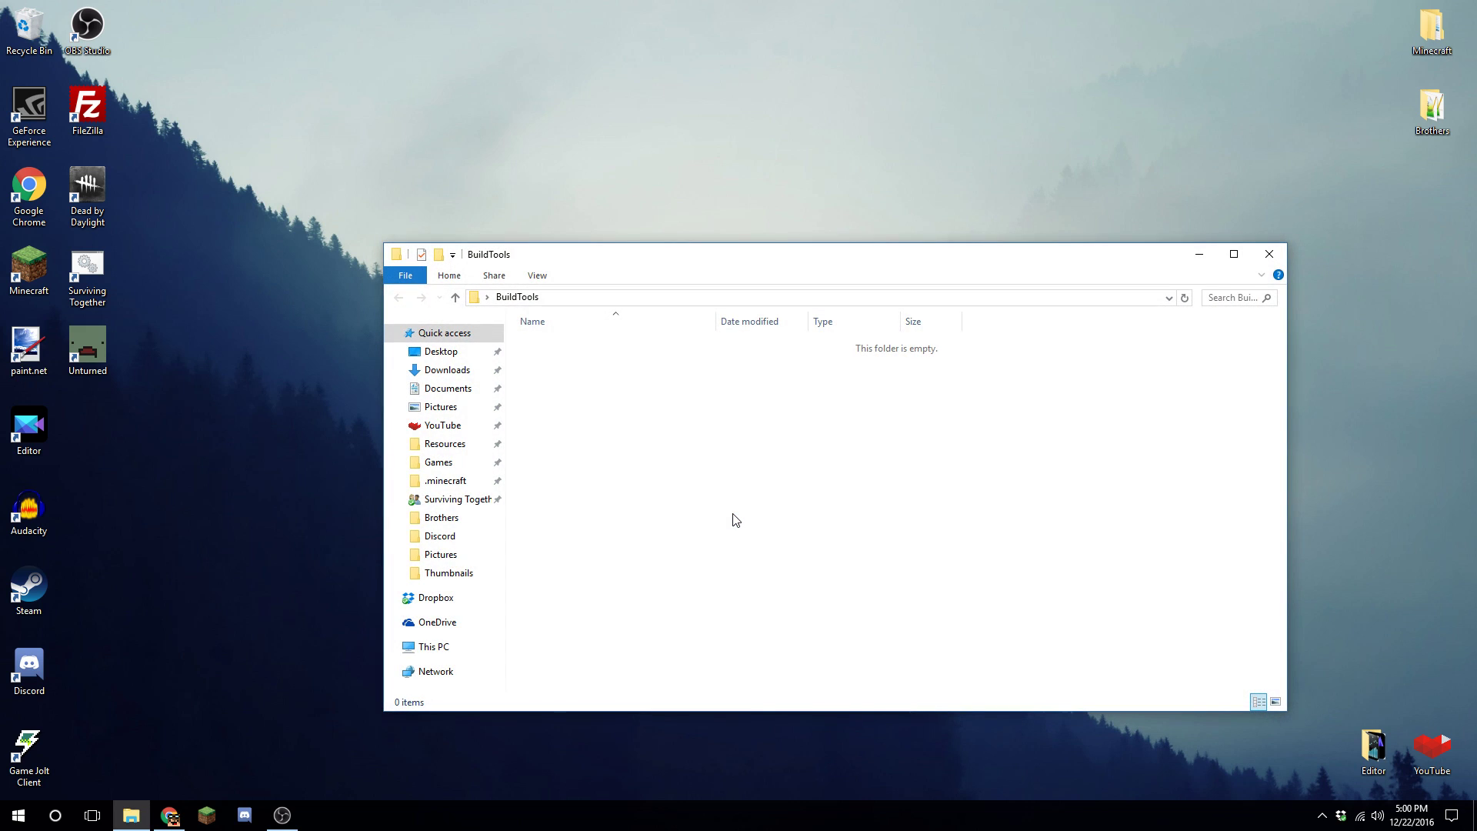
- Create a text document named Download BuildTools.txt in the BuildTools folder and open it for editing
{"action": "right_click", "coordinate": [624, 441]}
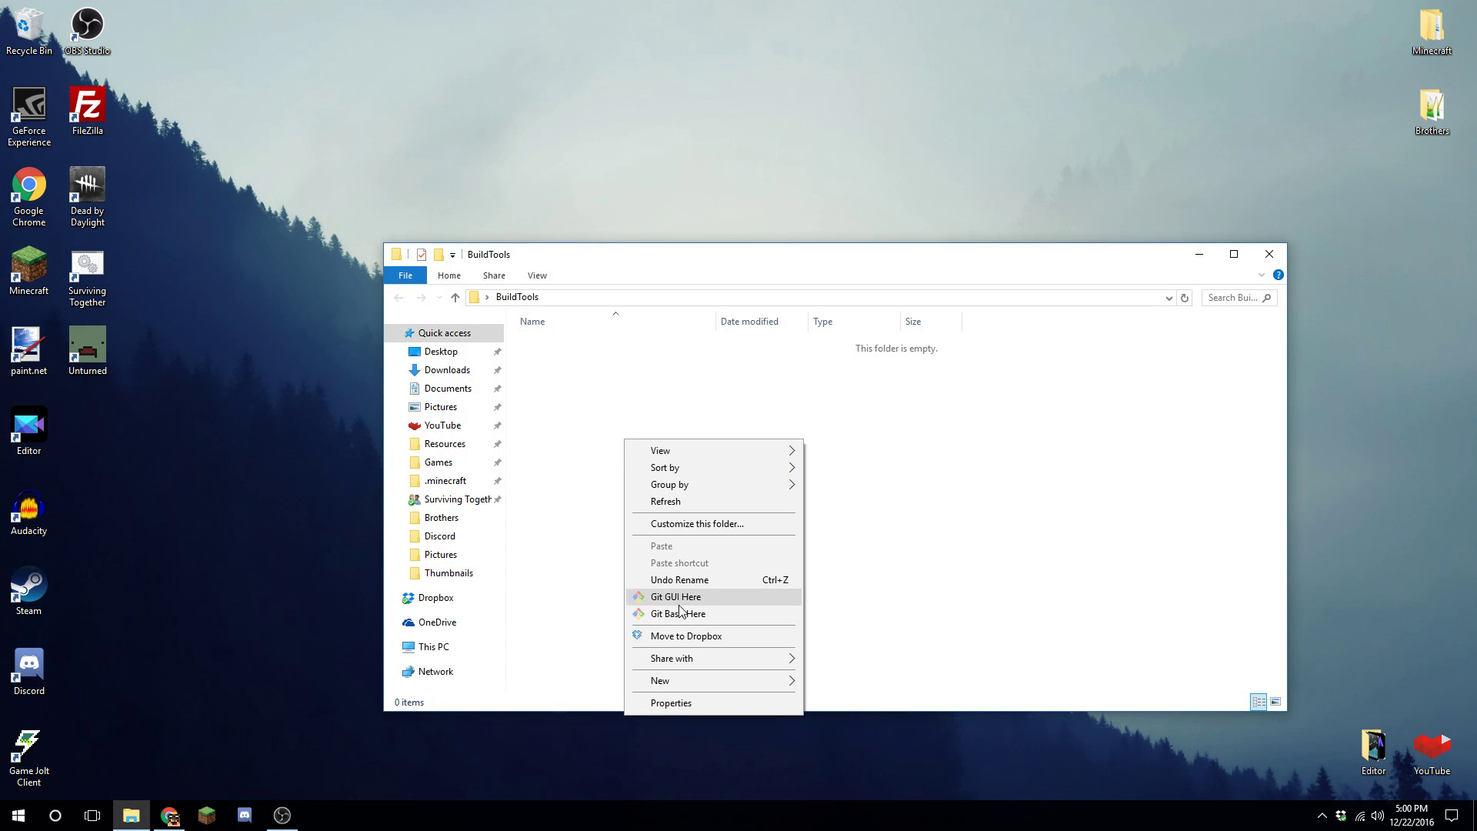
{"action": "mouse_move", "coordinate": [800, 687]}
{"action": "left_click", "coordinate": [856, 772]}
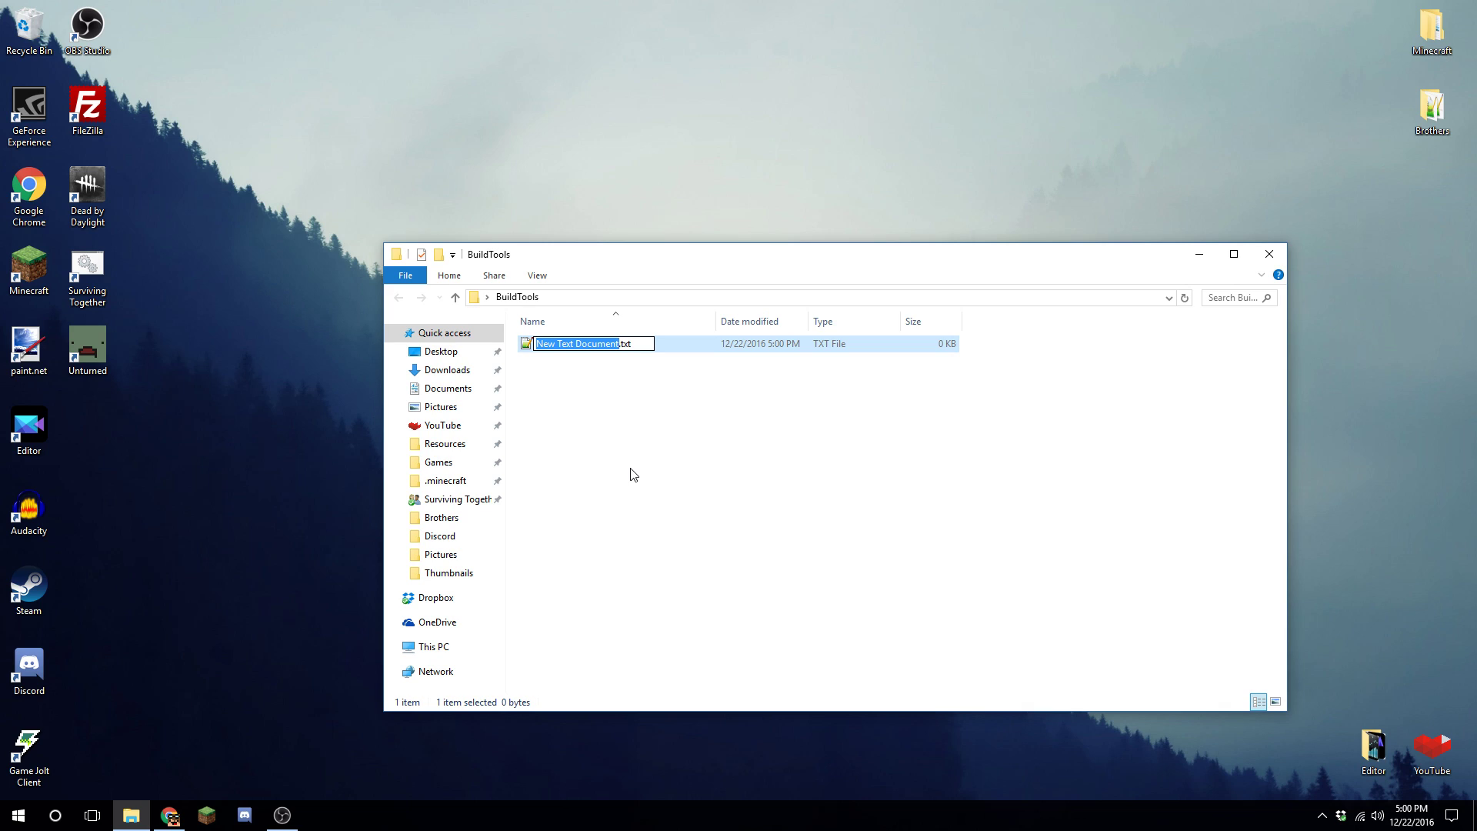
{"action": "type", "text": "Download BuildTo"}
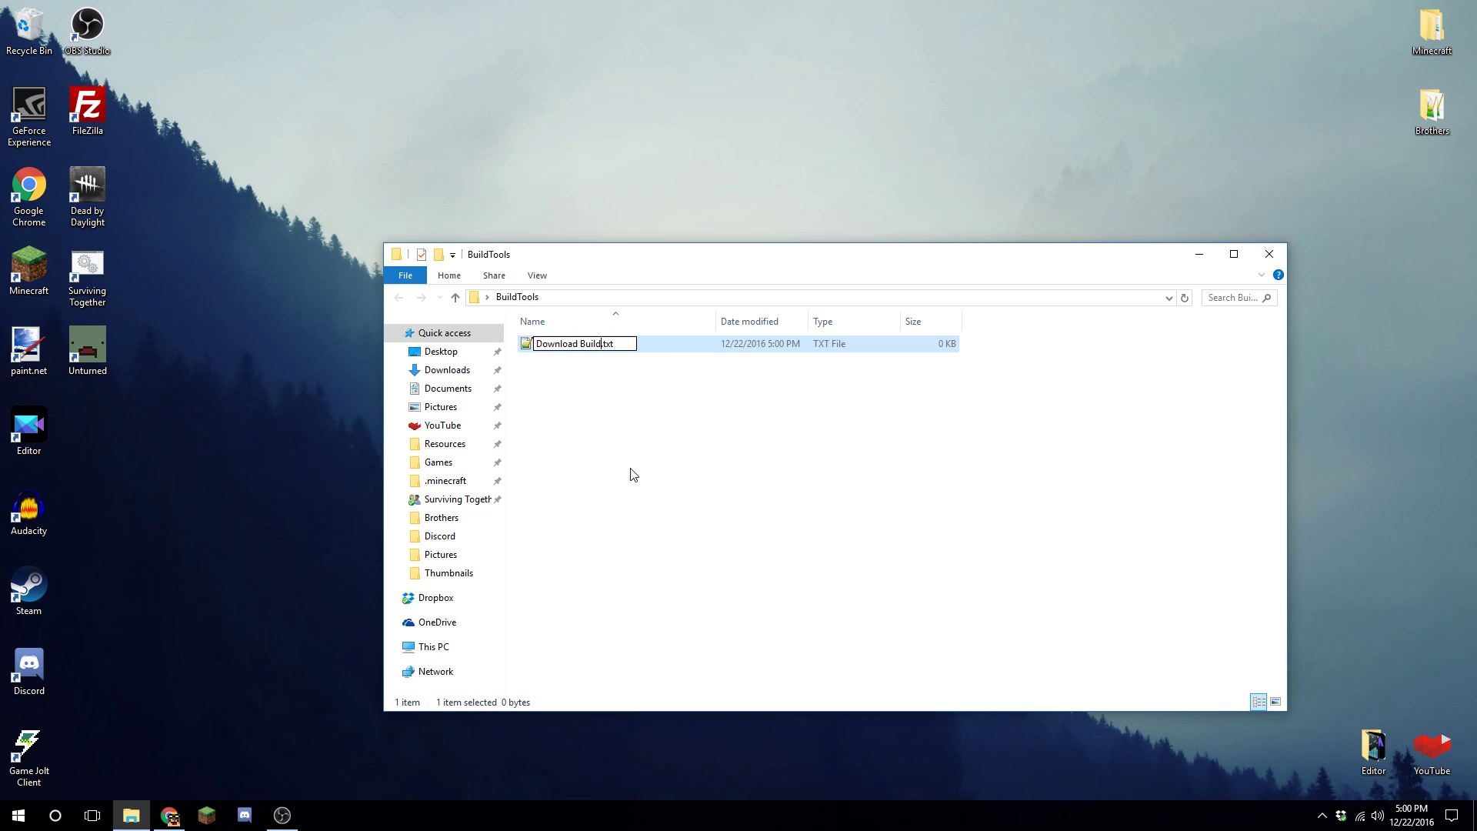
{"action": "type", "text": "ols"}
{"action": "key", "text": "Return"}
{"action": "key", "text": "Return"}
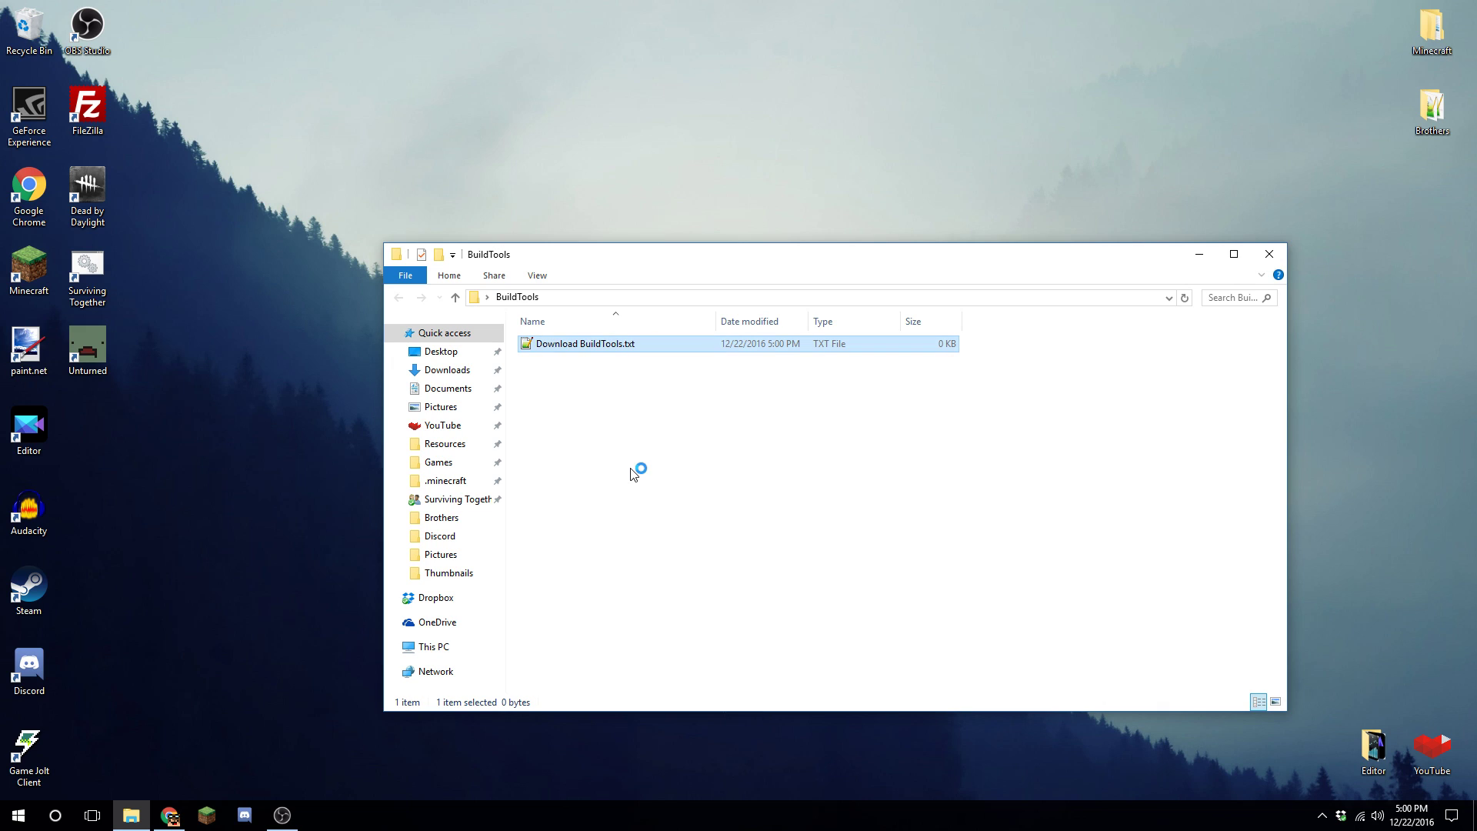
{"action": "type", "text": "curl \"https://hub.spigotmc.org/jenkins/job/BuildTools/lastSuccessfulBuild/artifact/target/BuildTools.jar\" -o BuildTools.jar"}
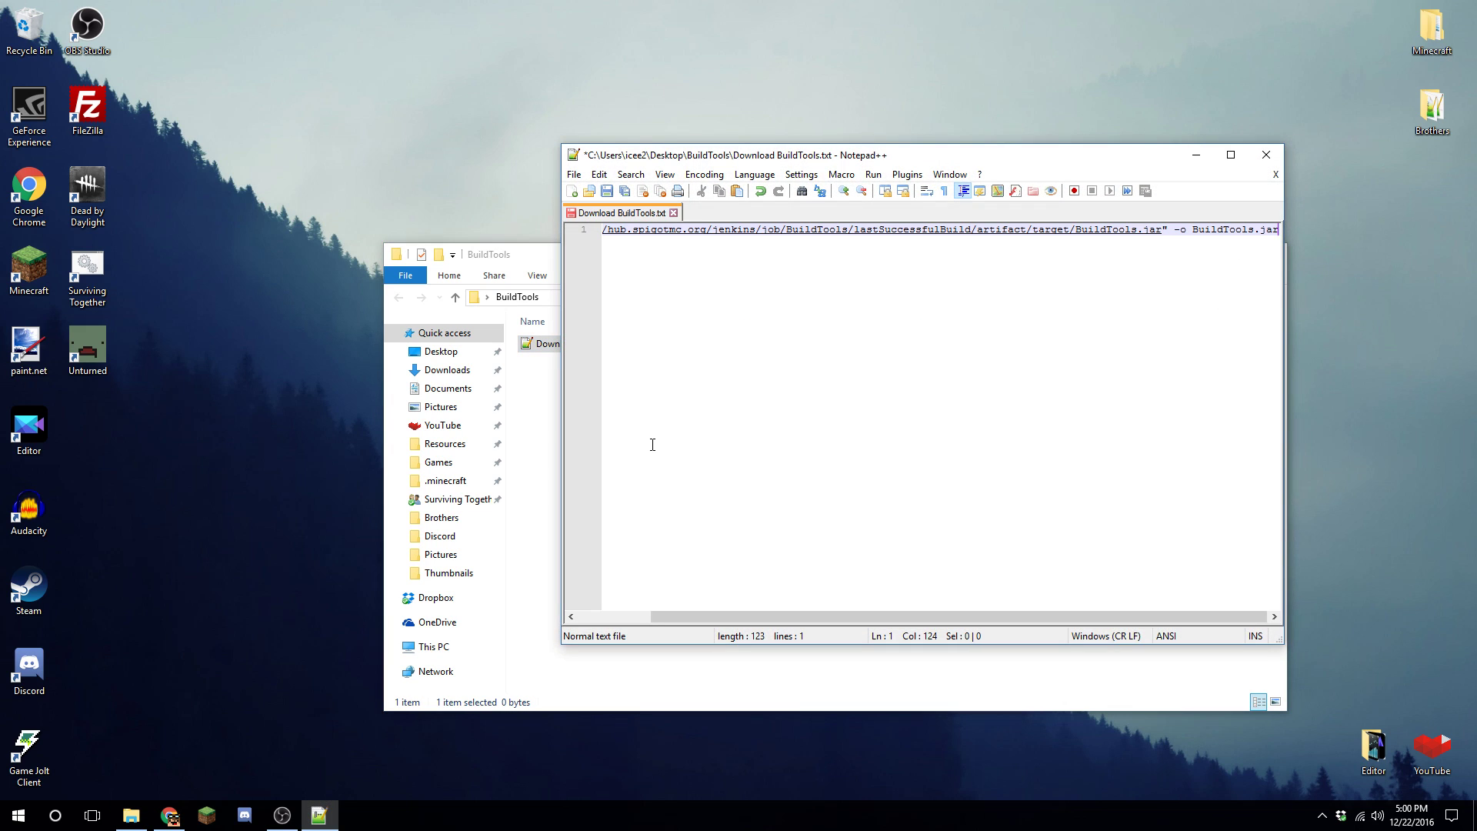
{"action": "left_click_drag", "start_coordinate": [927, 616], "coordinate": [854, 617]}
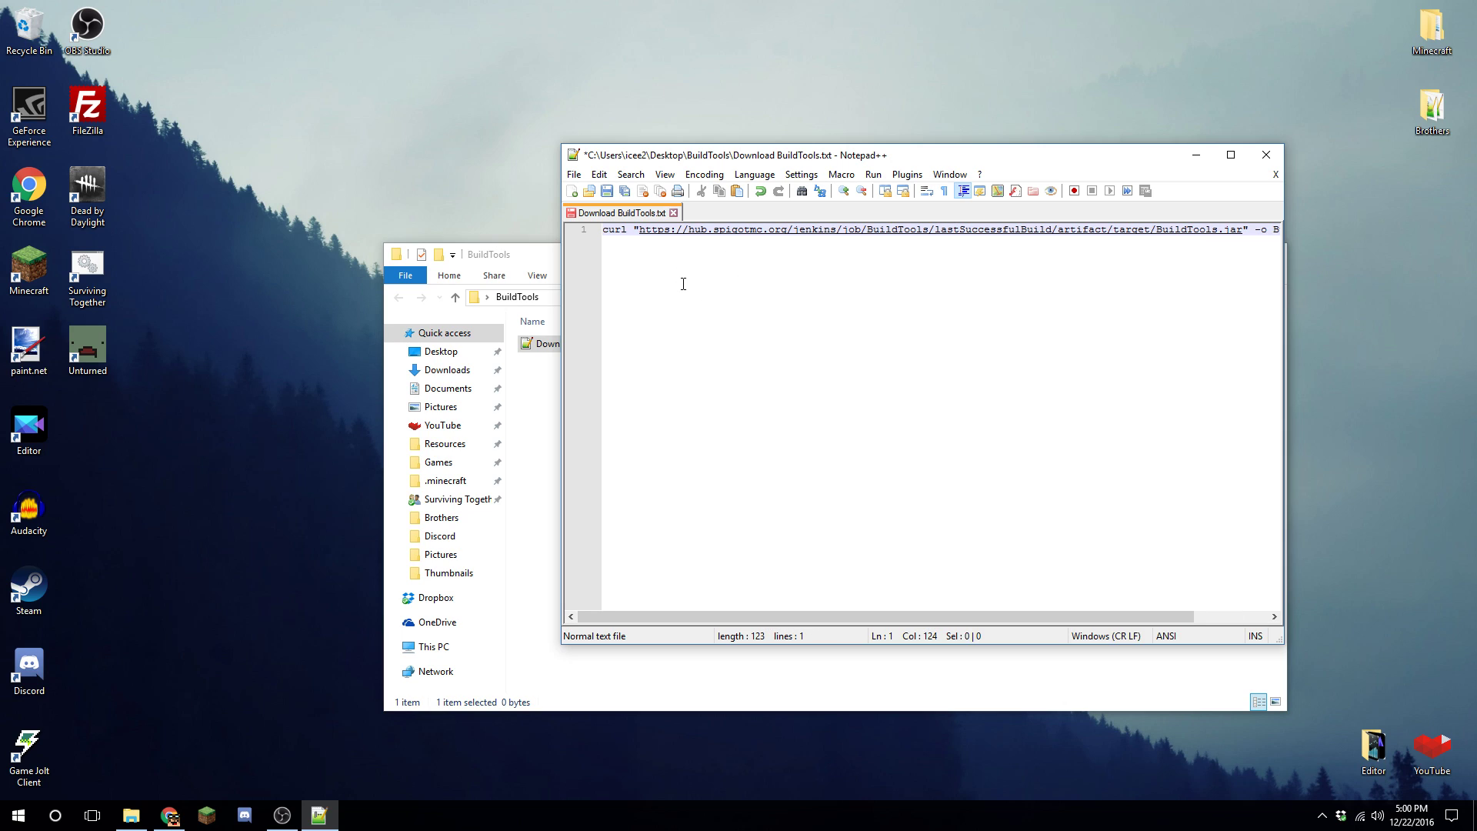
{"action": "left_click", "coordinate": [683, 283]}
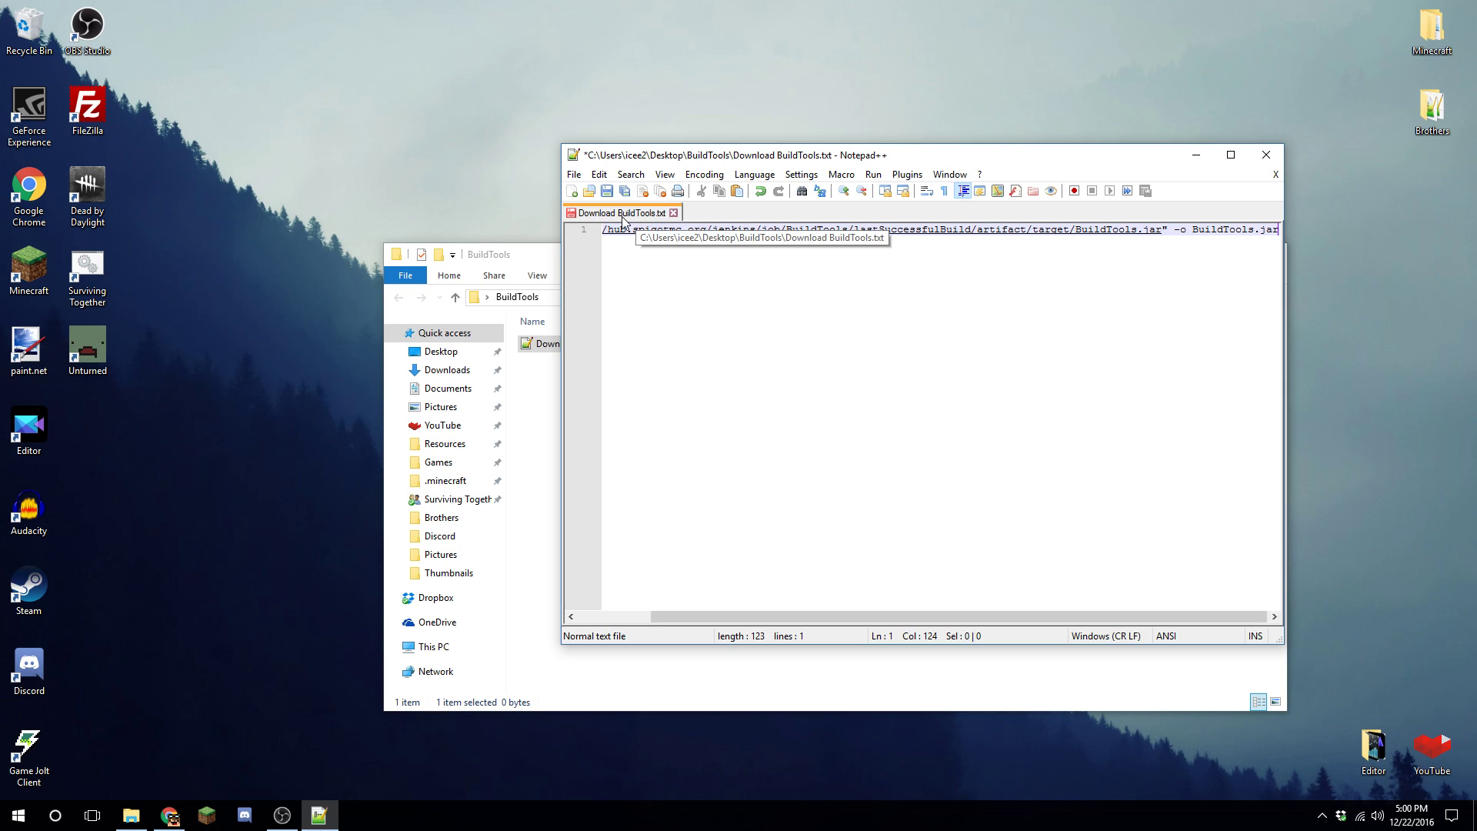
{"action": "mouse_move", "coordinate": [973, 616]}
{"action": "left_mouse_down"}
{"action": "mouse_move", "coordinate": [900, 617]}
{"action": "mouse_move", "coordinate": [952, 616]}
{"action": "left_mouse_up"}
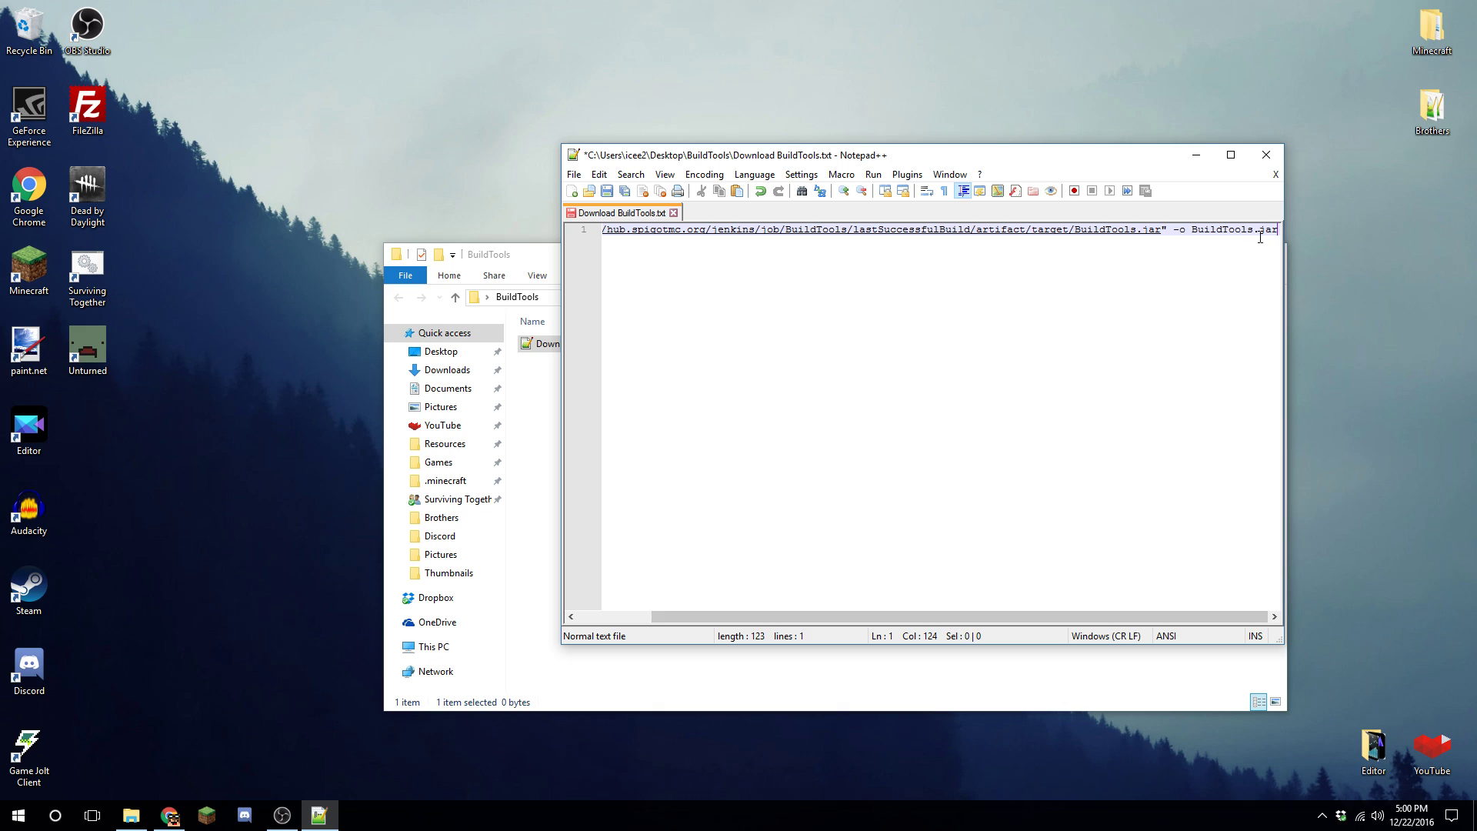
- Save the download command as the shell script Download BuildTools.sh in the BuildTools folder and close the editor
{"action": "left_click", "coordinate": [576, 176]}
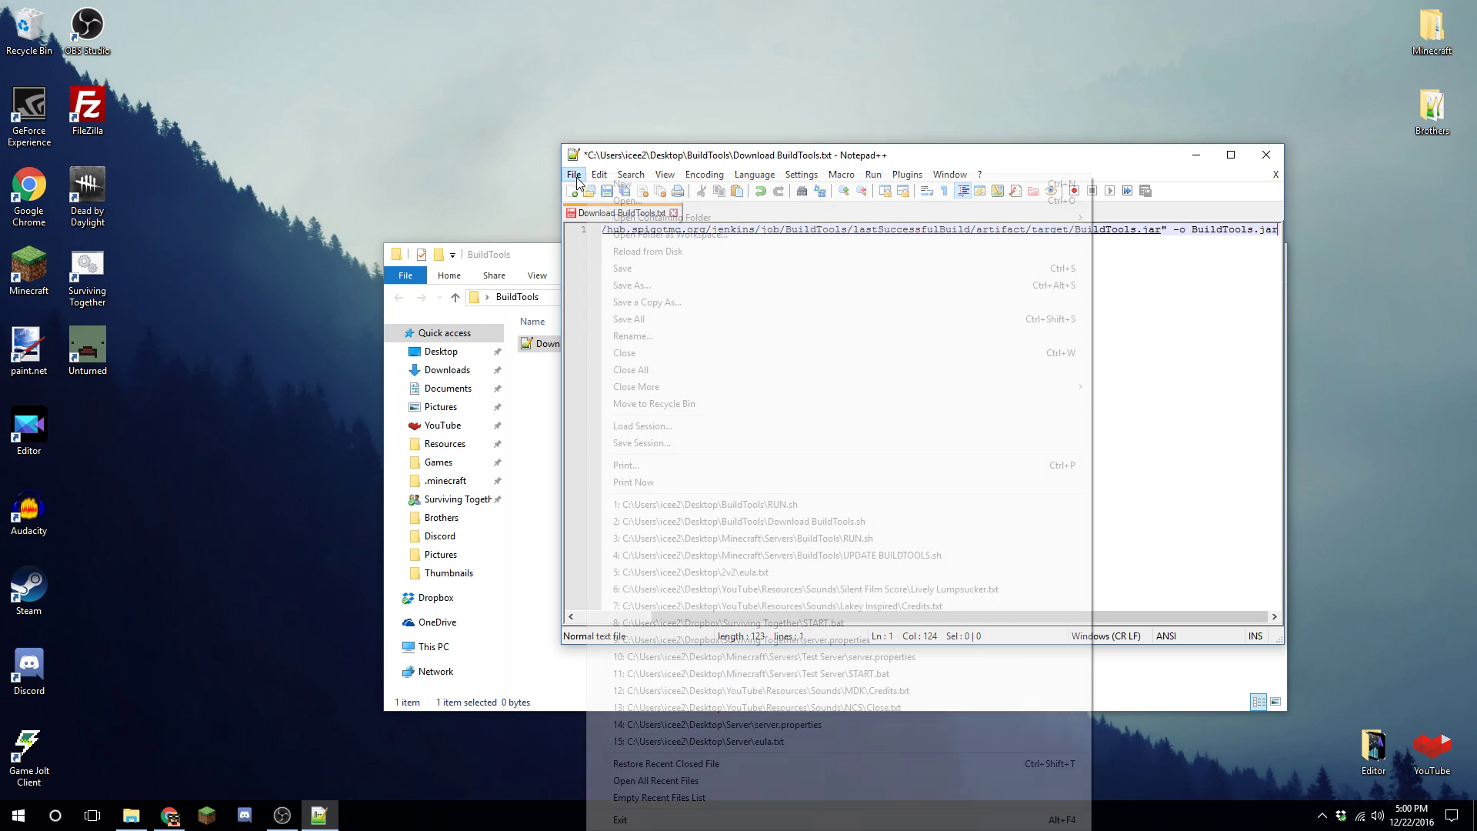
{"action": "left_click", "coordinate": [646, 285]}
{"action": "left_click", "coordinate": [952, 536]}
{"action": "key", "text": "BackSpace"}
{"action": "key", "text": "BackSpace"}
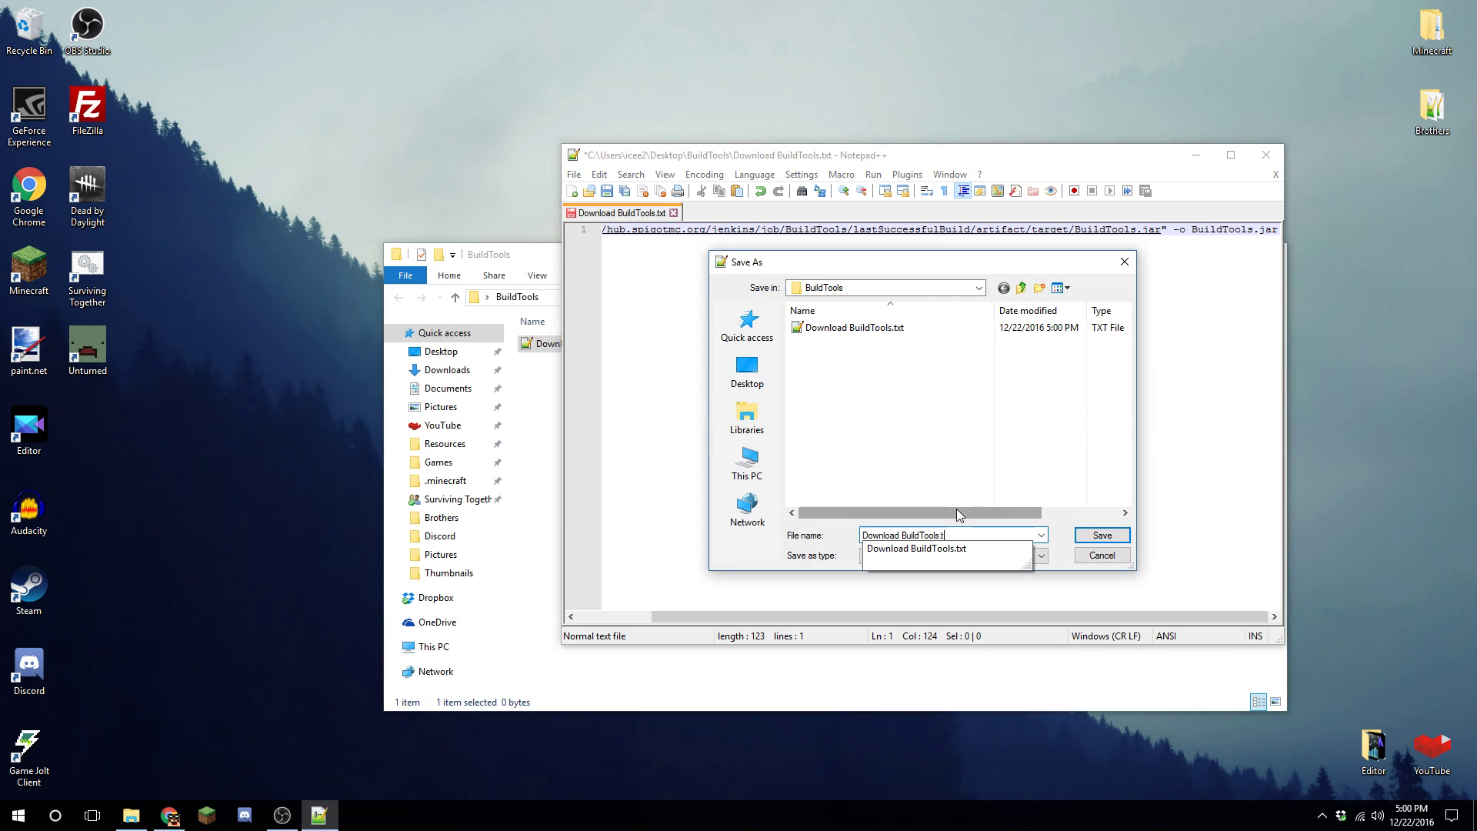
{"action": "type", "text": "sh"}
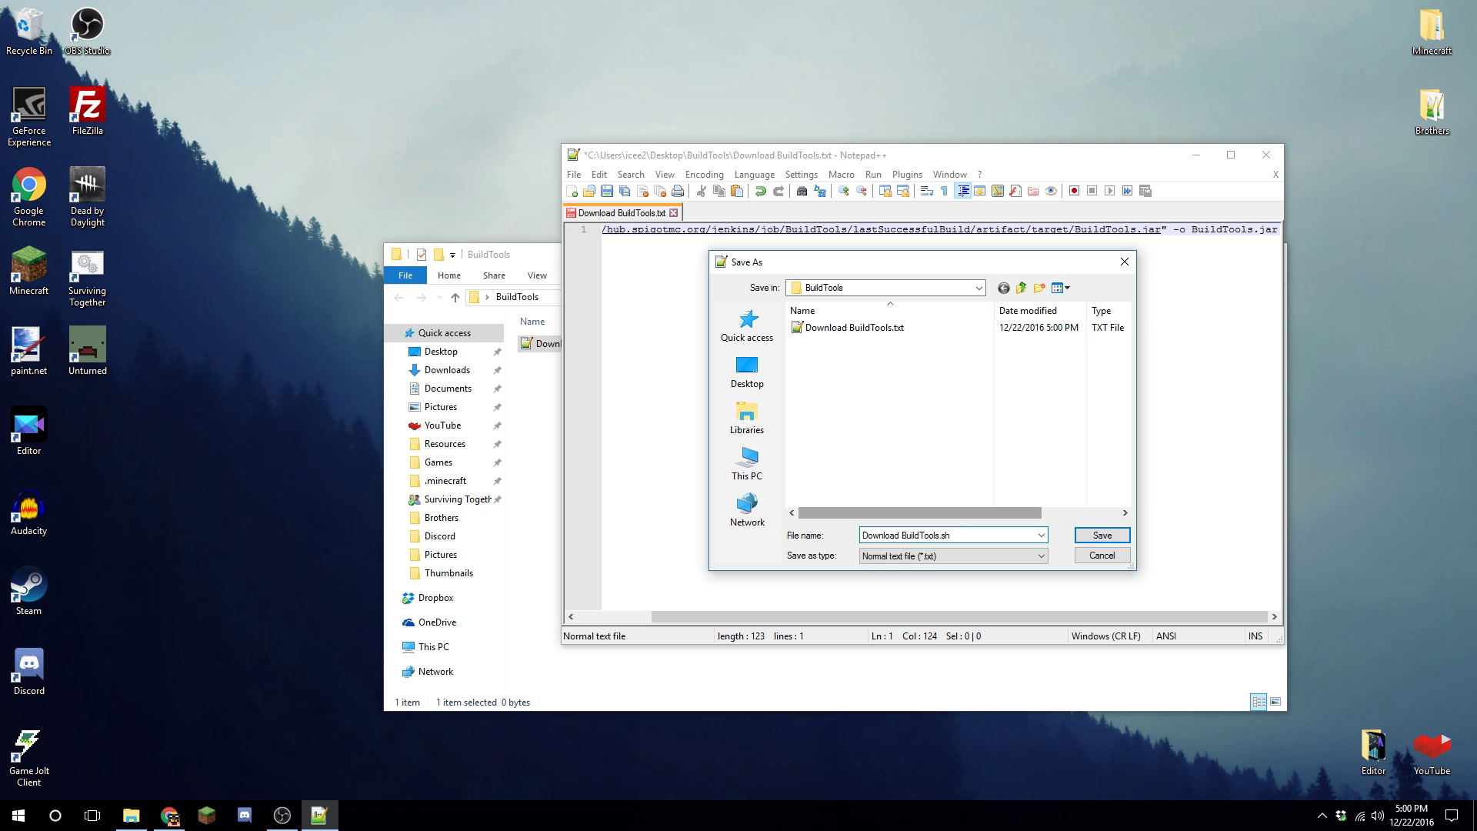
{"action": "key", "text": "Return"}
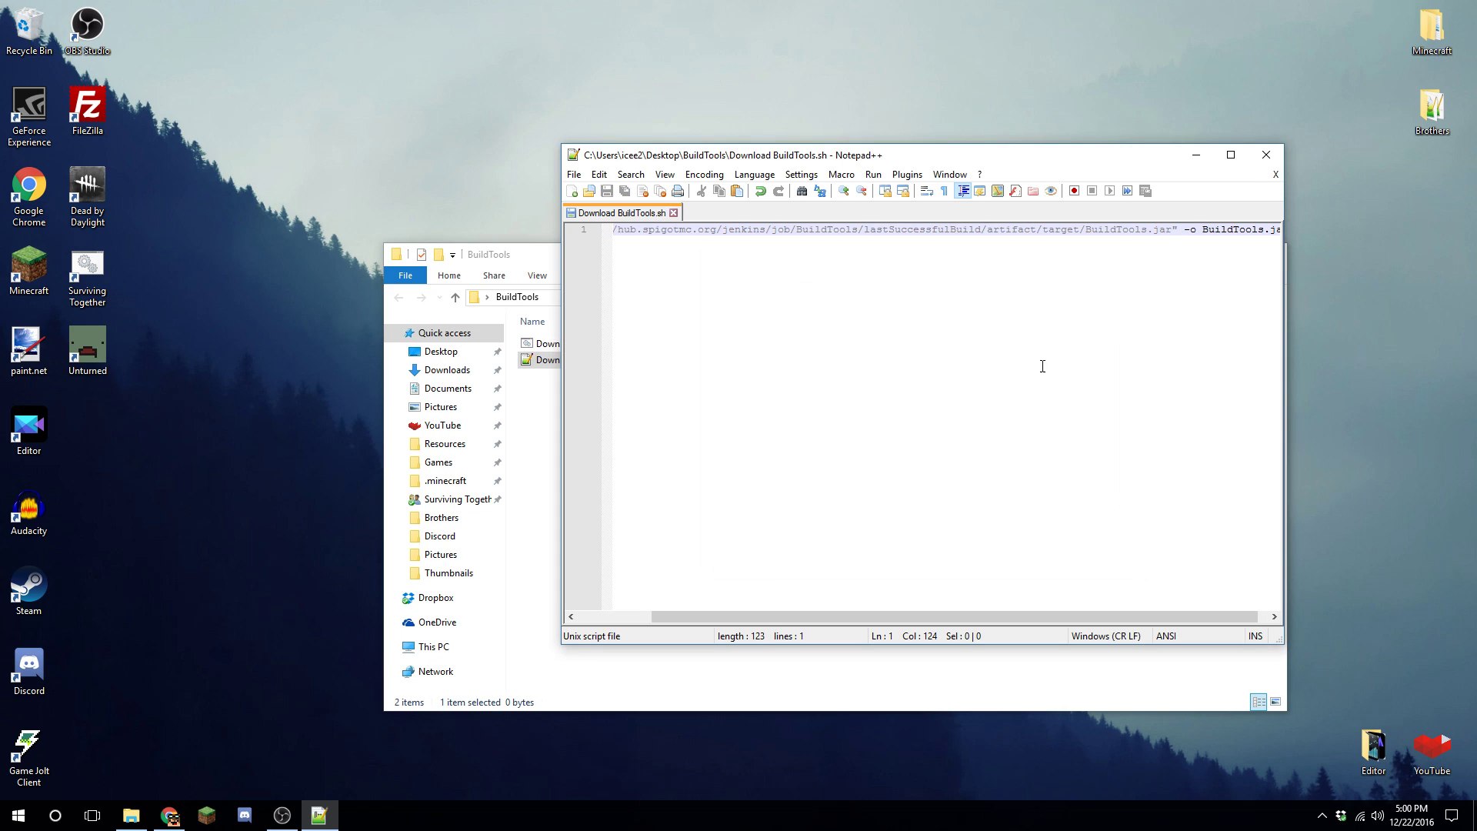
{"action": "left_click", "coordinate": [1266, 154]}
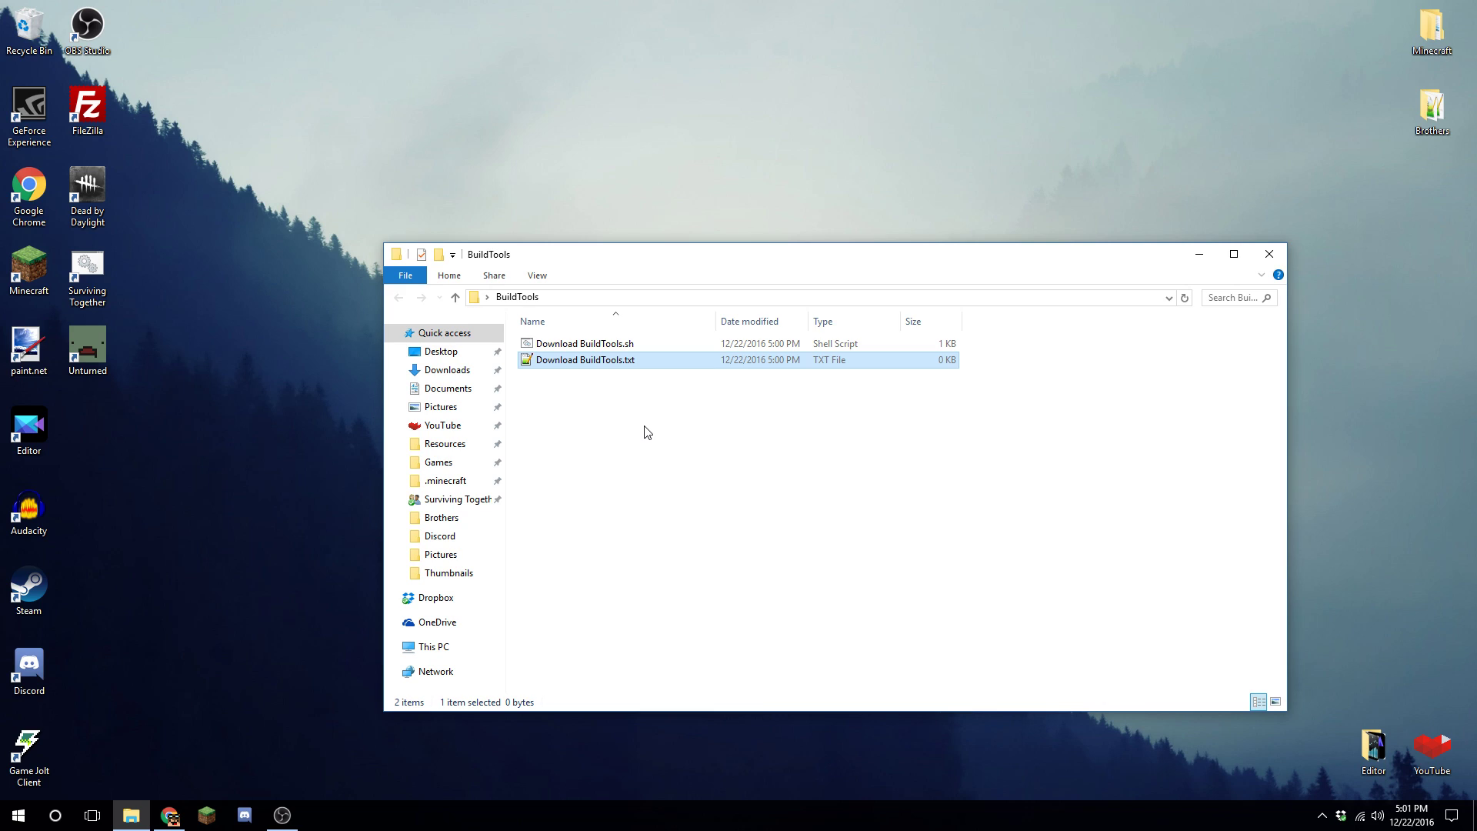
- Delete Download BuildTools.txt and run the Download BuildTools.sh script to fetch BuildTools.jar
{"action": "key", "text": "Delete"}
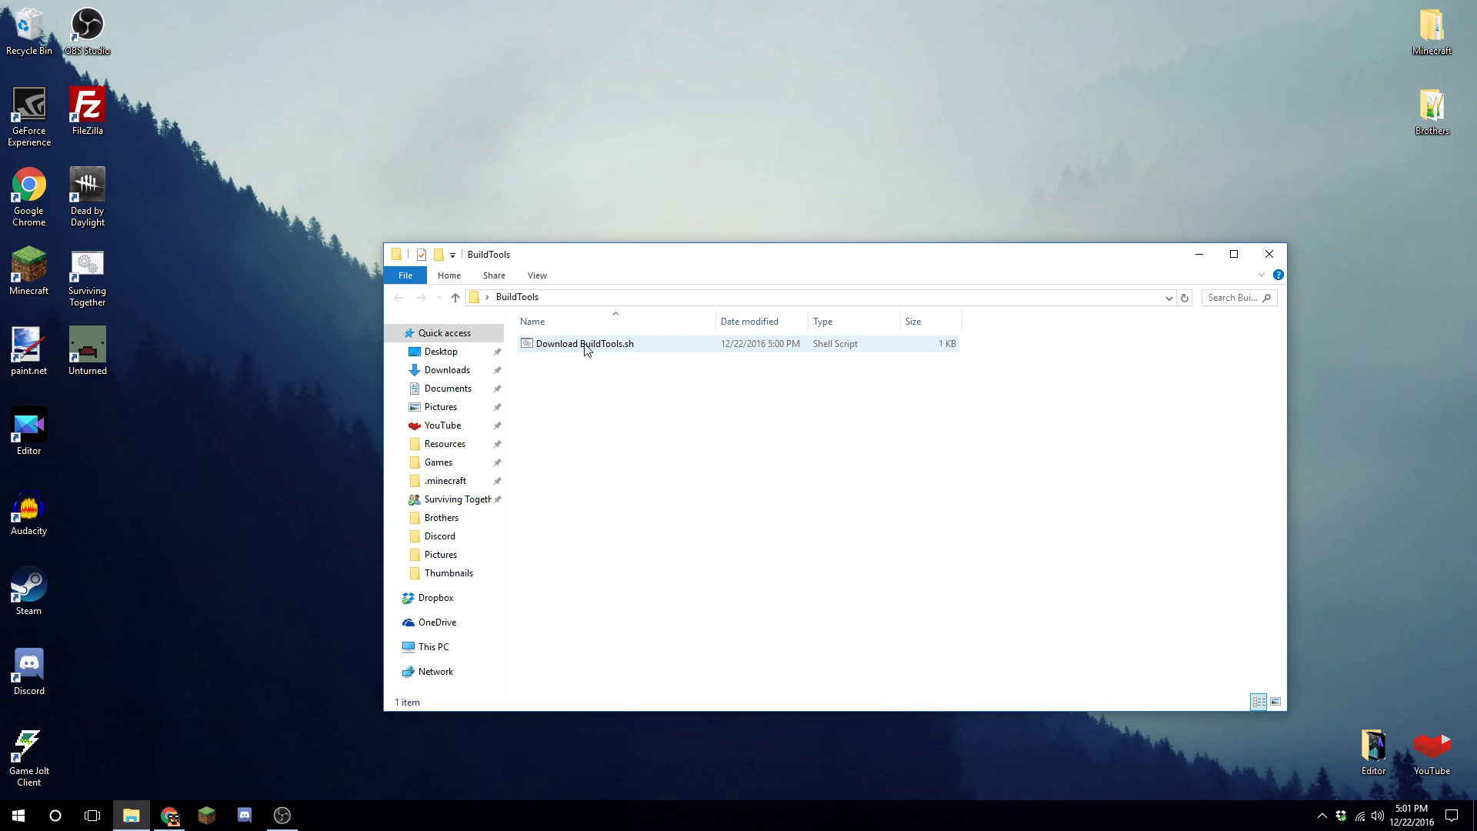
{"action": "double_click", "coordinate": [608, 347]}
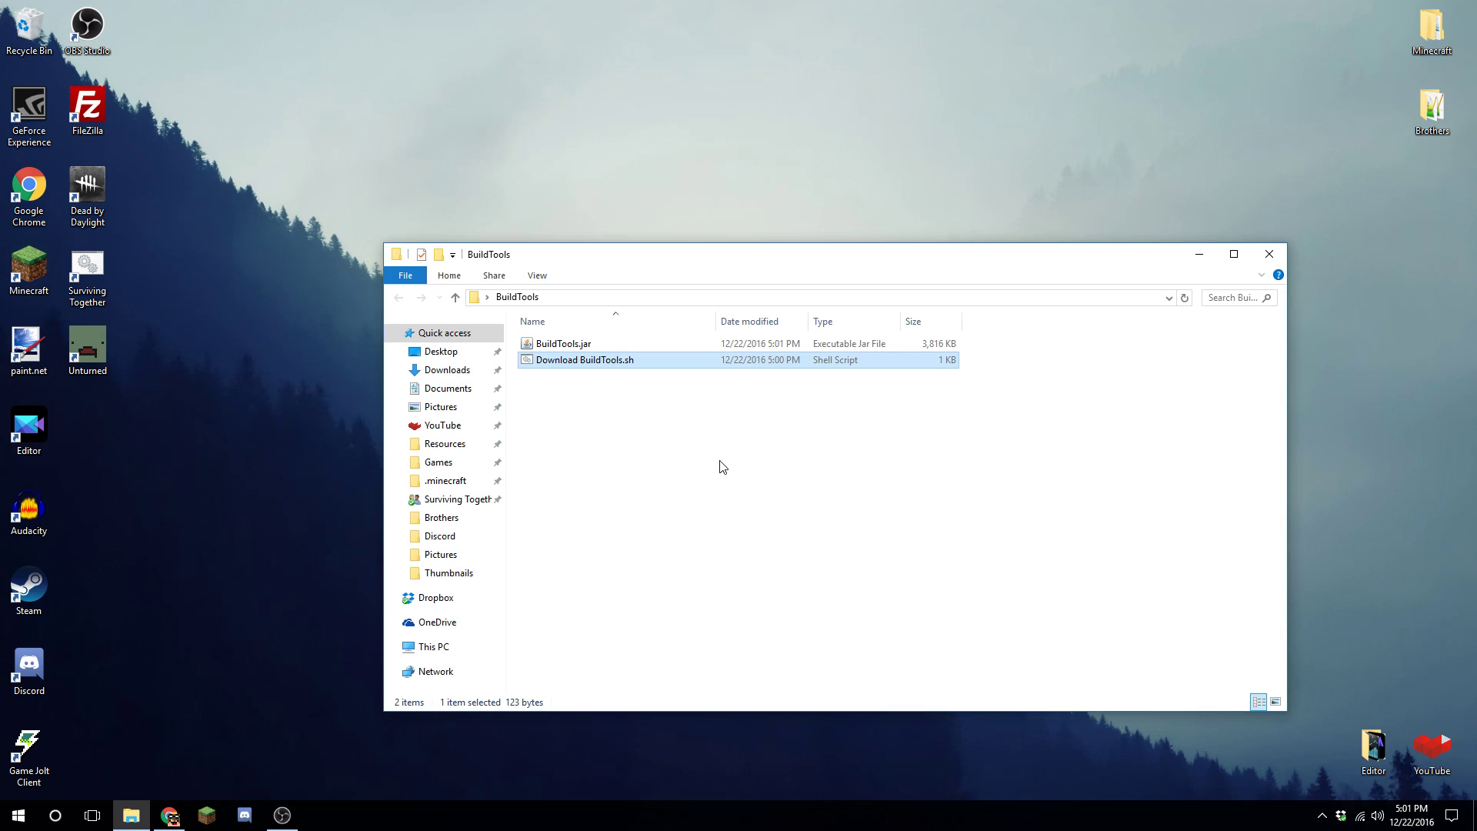
{"action": "left_click", "coordinate": [601, 423]}
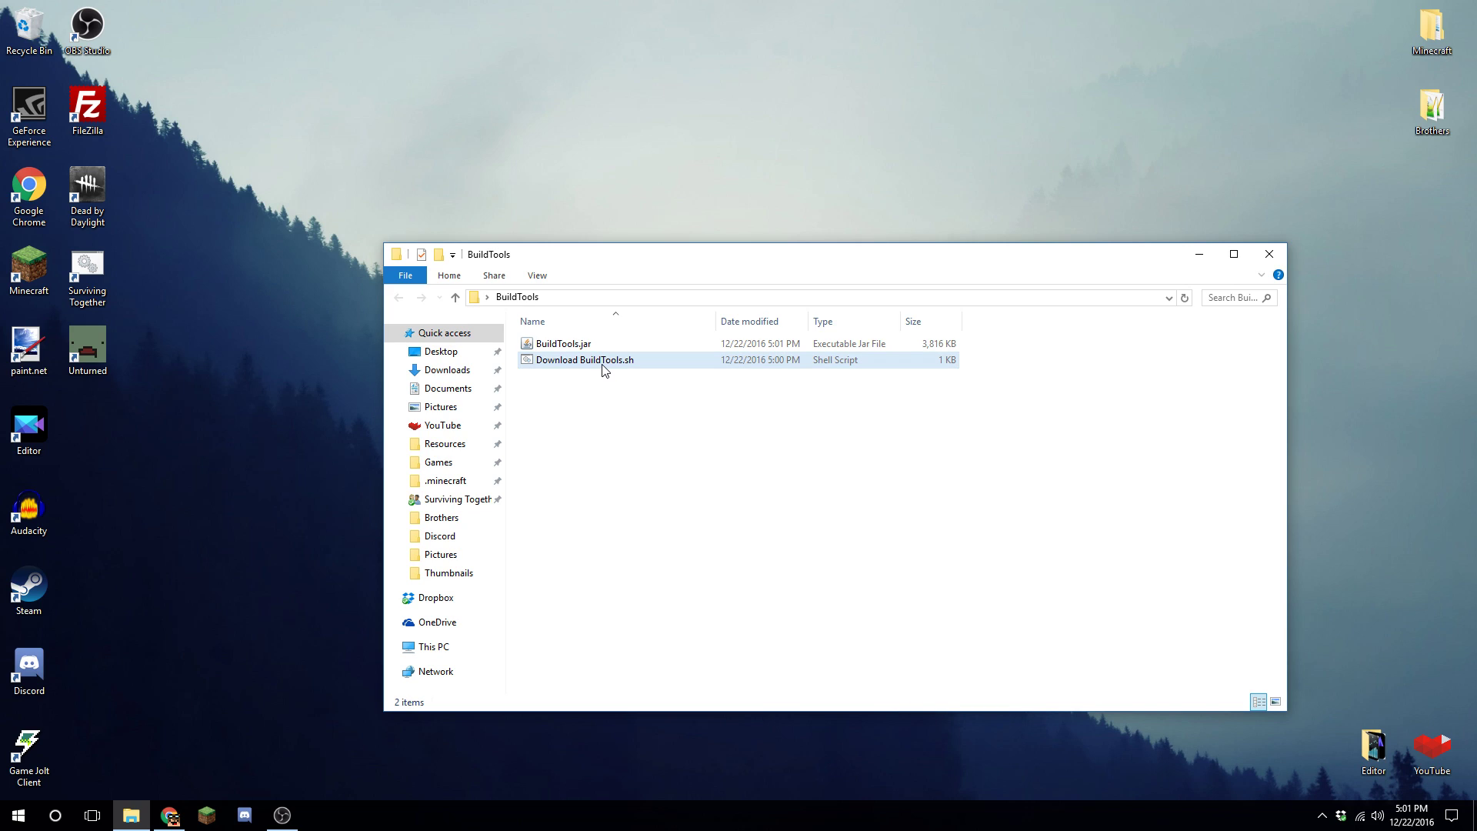
- Create a text document named Run.txt in the BuildTools folder and open it for editing
{"action": "right_click", "coordinate": [607, 423]}
{"action": "mouse_move", "coordinate": [738, 664]}
{"action": "left_click", "coordinate": [829, 749]}
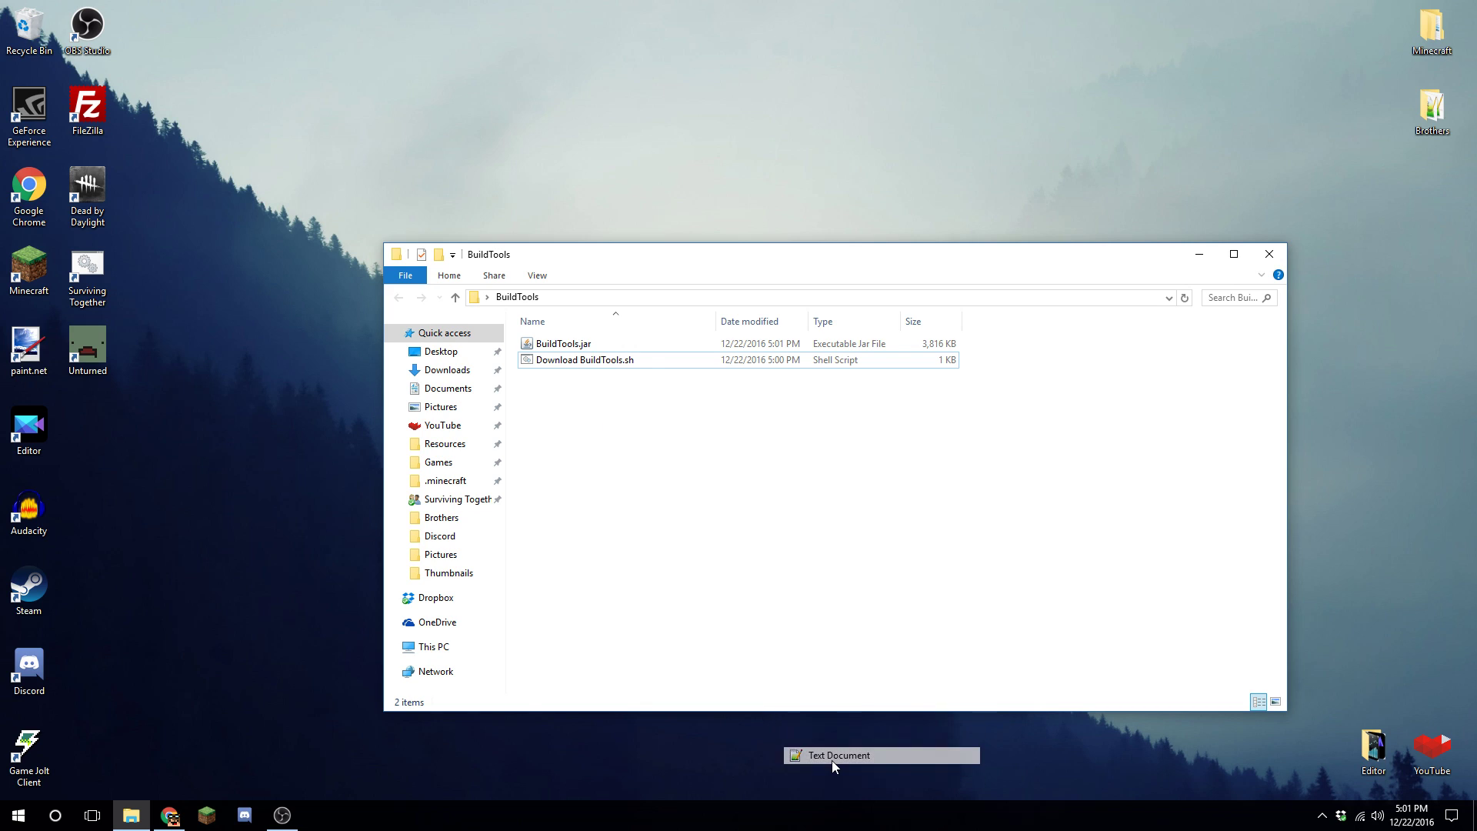
{"action": "type", "text": "Run.txt"}
{"action": "key", "text": "Return"}
{"action": "key", "text": "Return"}
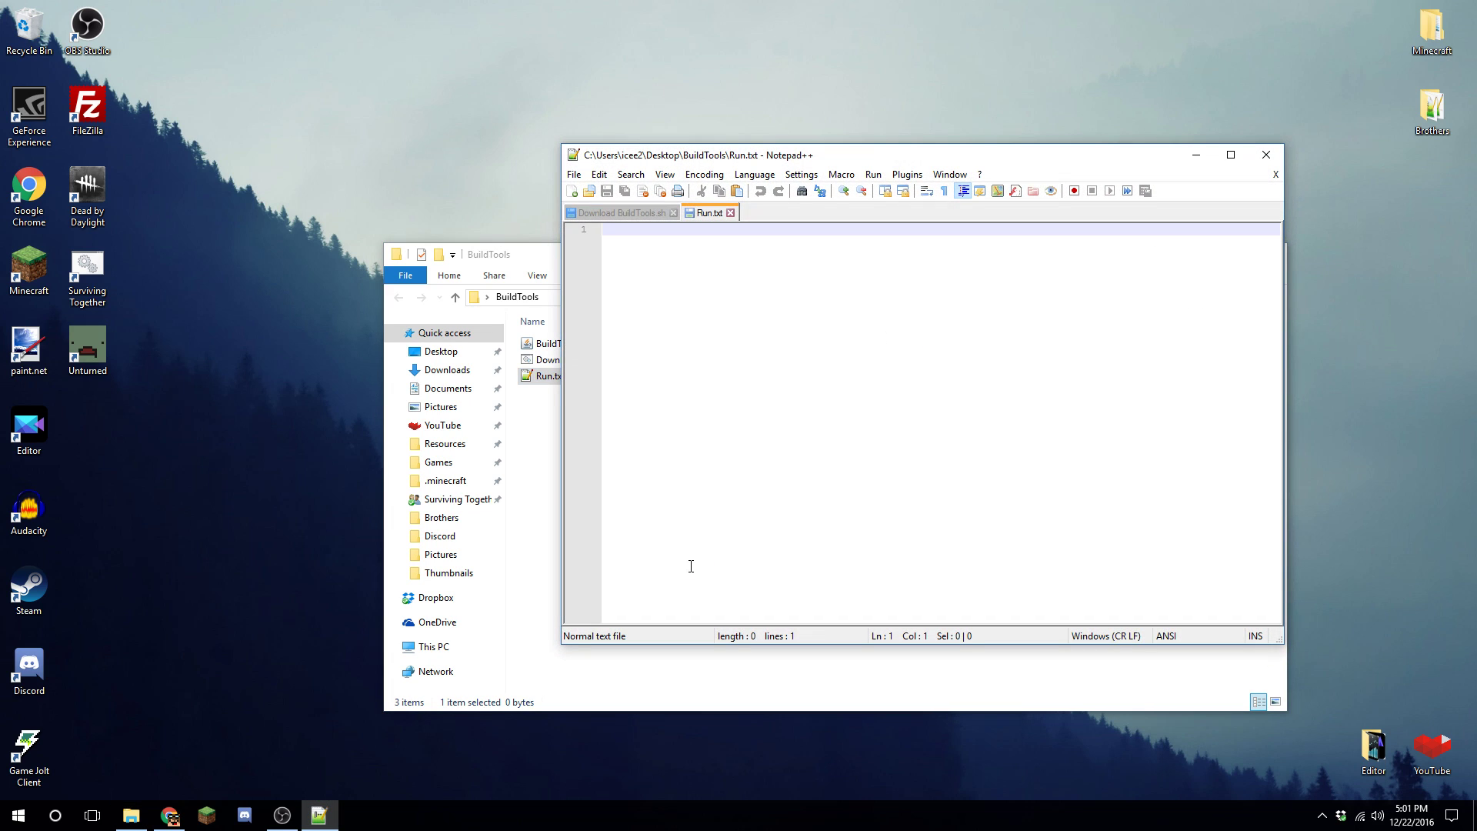
- Enter the command java -jar BuildTools.jar --rev 1.11.2 in Run.txt and save the file
{"action": "type", "text": "java -jar"}
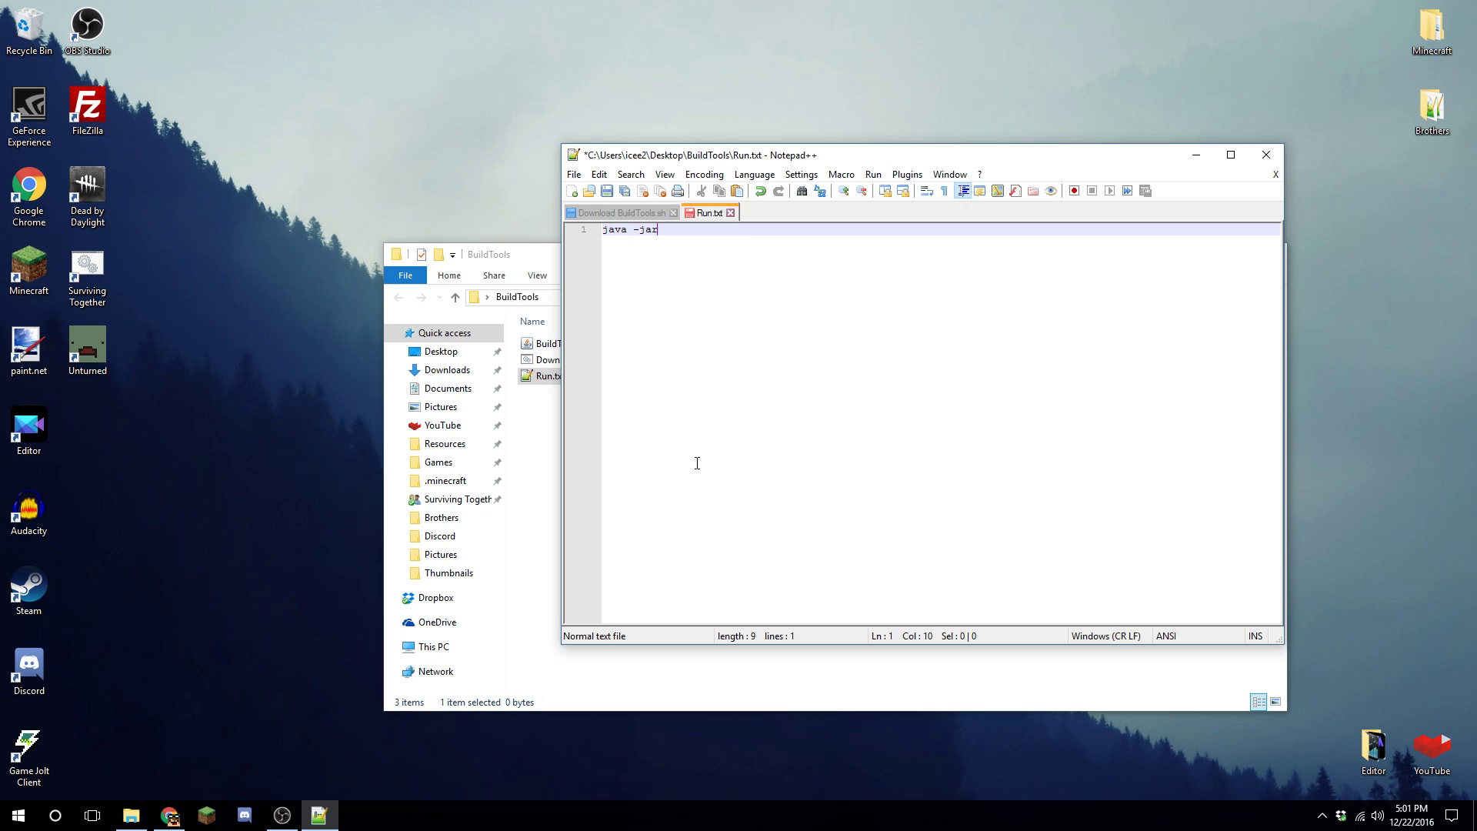
{"action": "type", "text": " BuildTools.jar --rev 1.11.2"}
{"action": "key", "text": "ctrl+s"}
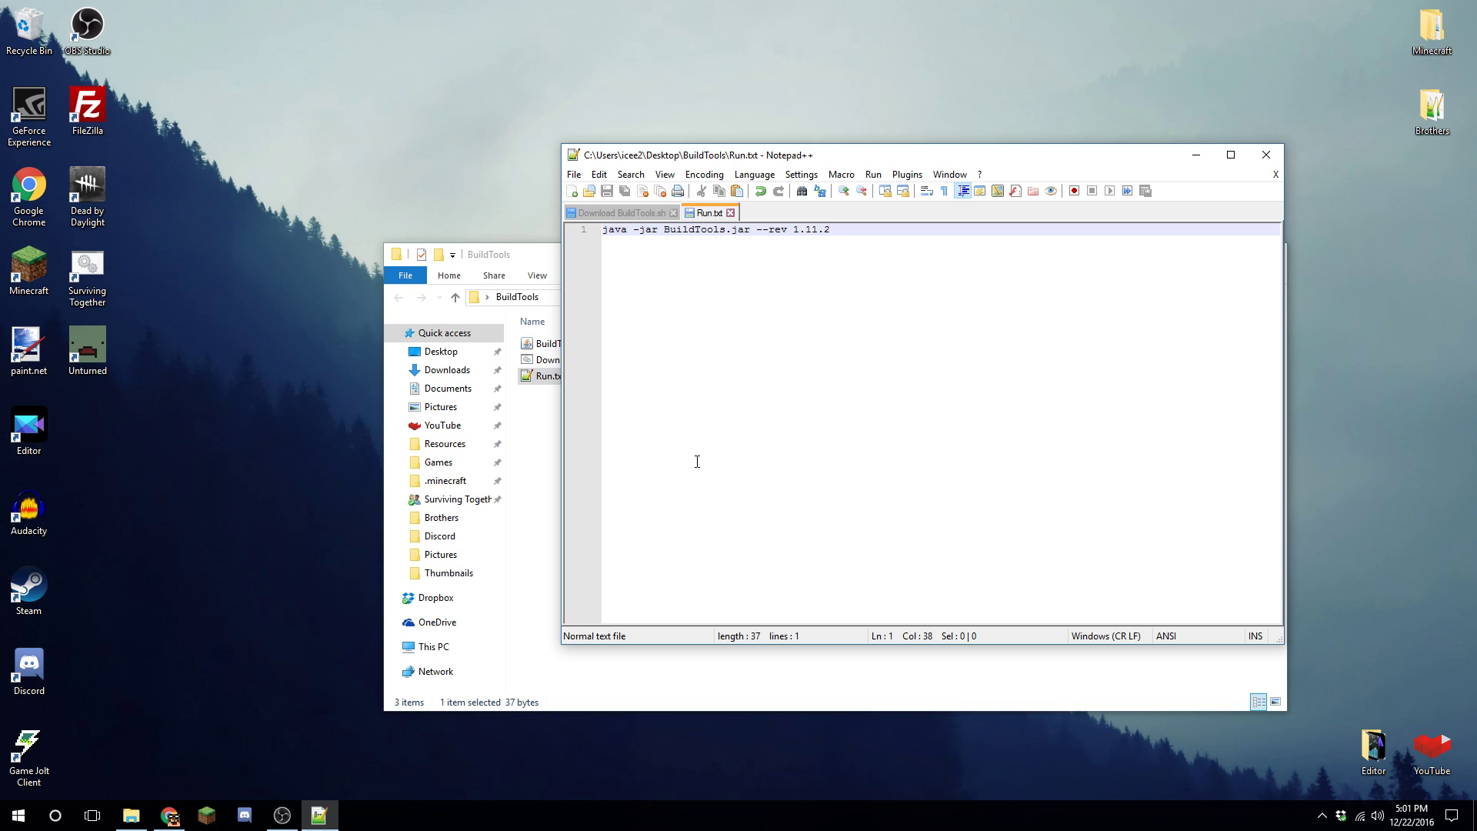
- Save a copy of the Java command as the shell script Run.sh in the BuildTools folder and close the editor
{"action": "left_click", "coordinate": [574, 175]}
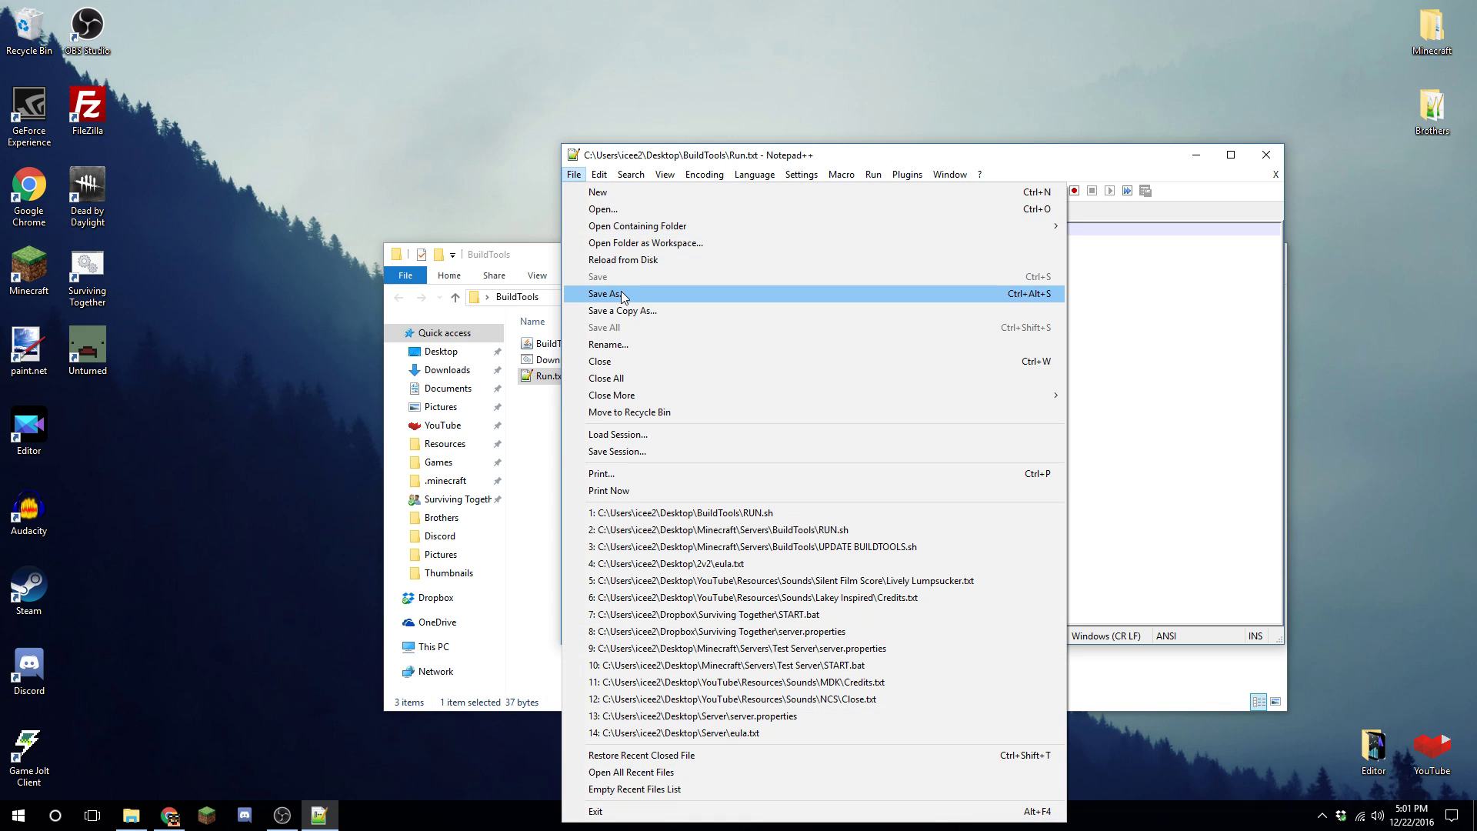
{"action": "left_click", "coordinate": [615, 294]}
{"action": "left_click", "coordinate": [908, 537]}
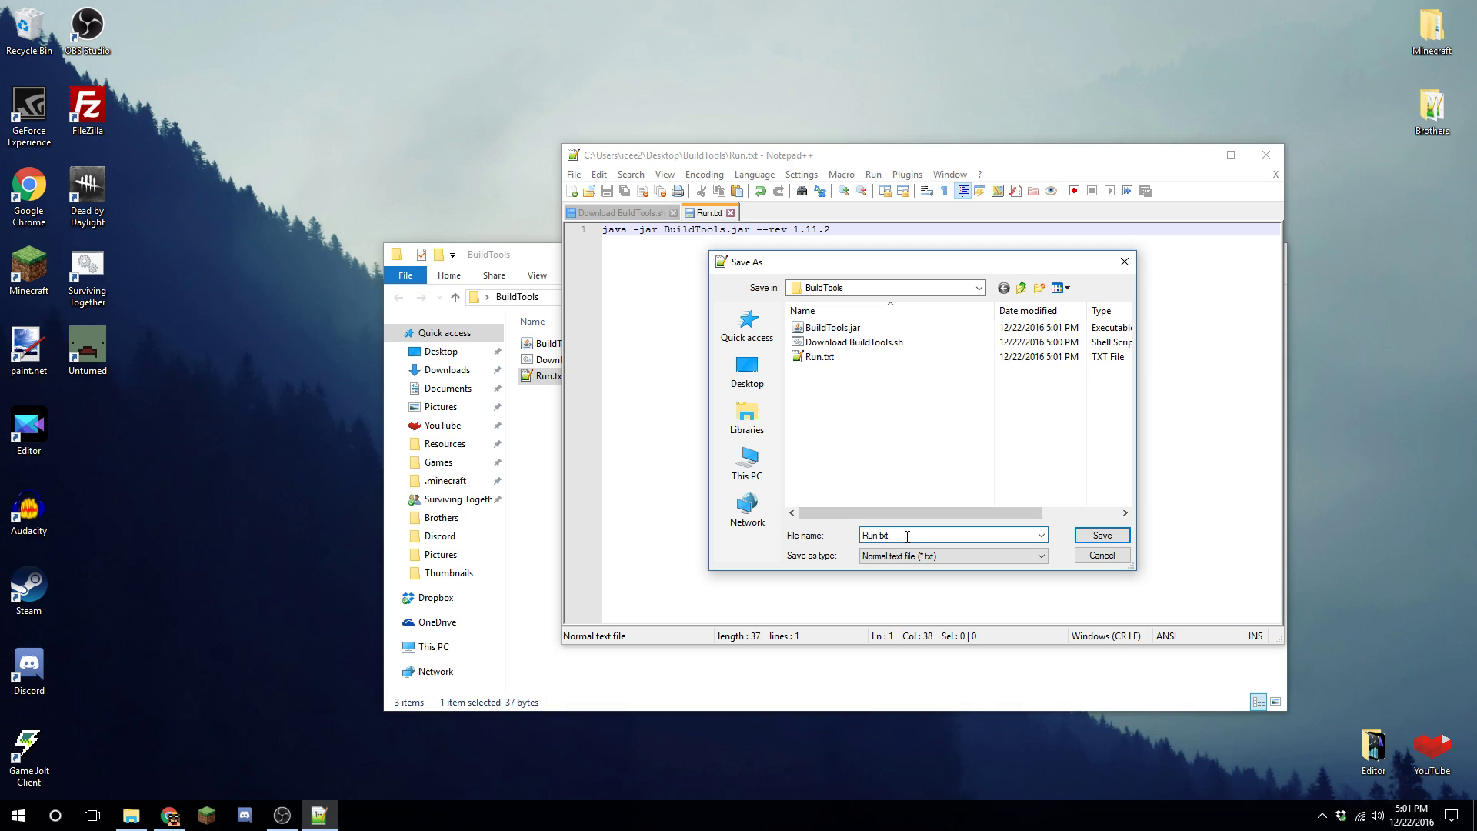
{"action": "key", "text": "BackSpace"}
{"action": "key", "text": "BackSpace"}
{"action": "type", "text": "sh"}
{"action": "key", "text": "Return"}
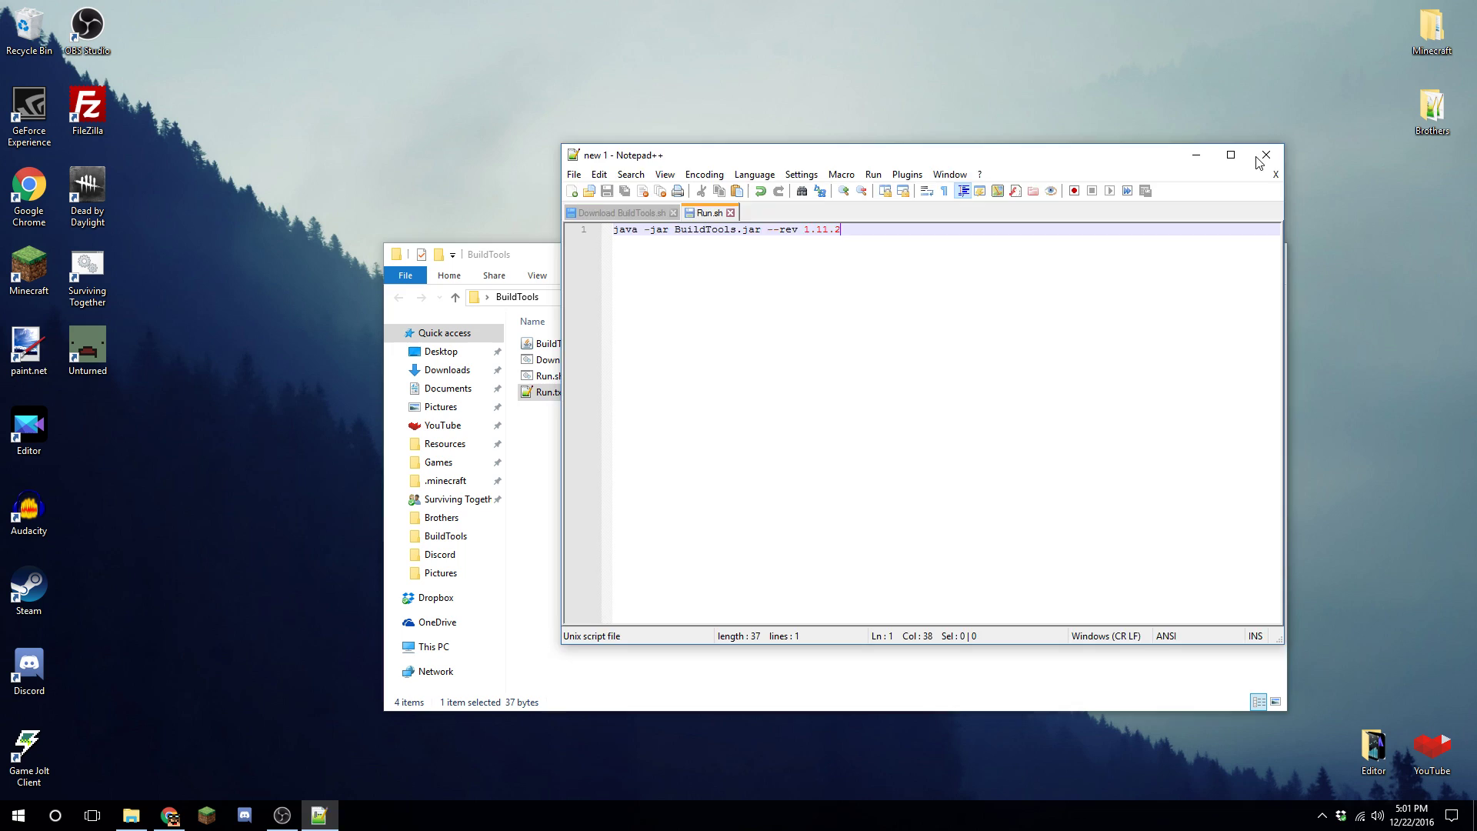
{"action": "left_click", "coordinate": [1266, 155]}
- Delete Run.txt from the BuildTools folder and run the Run.sh script to build the 1.11.2 server files
{"action": "left_click", "coordinate": [831, 528]}
{"action": "left_click", "coordinate": [635, 400]}
{"action": "key", "text": "Delete"}
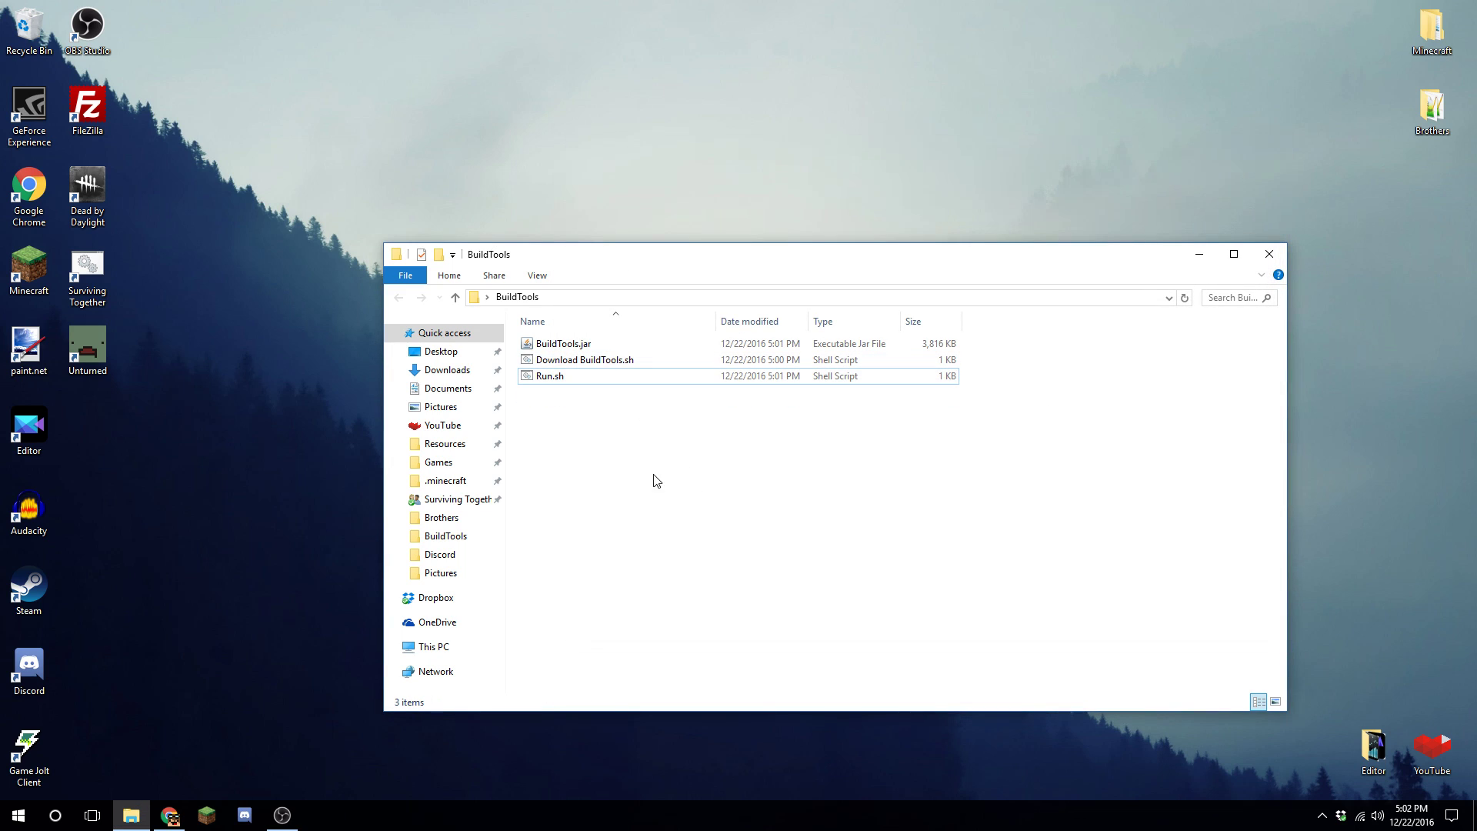
{"action": "double_click", "coordinate": [581, 381]}
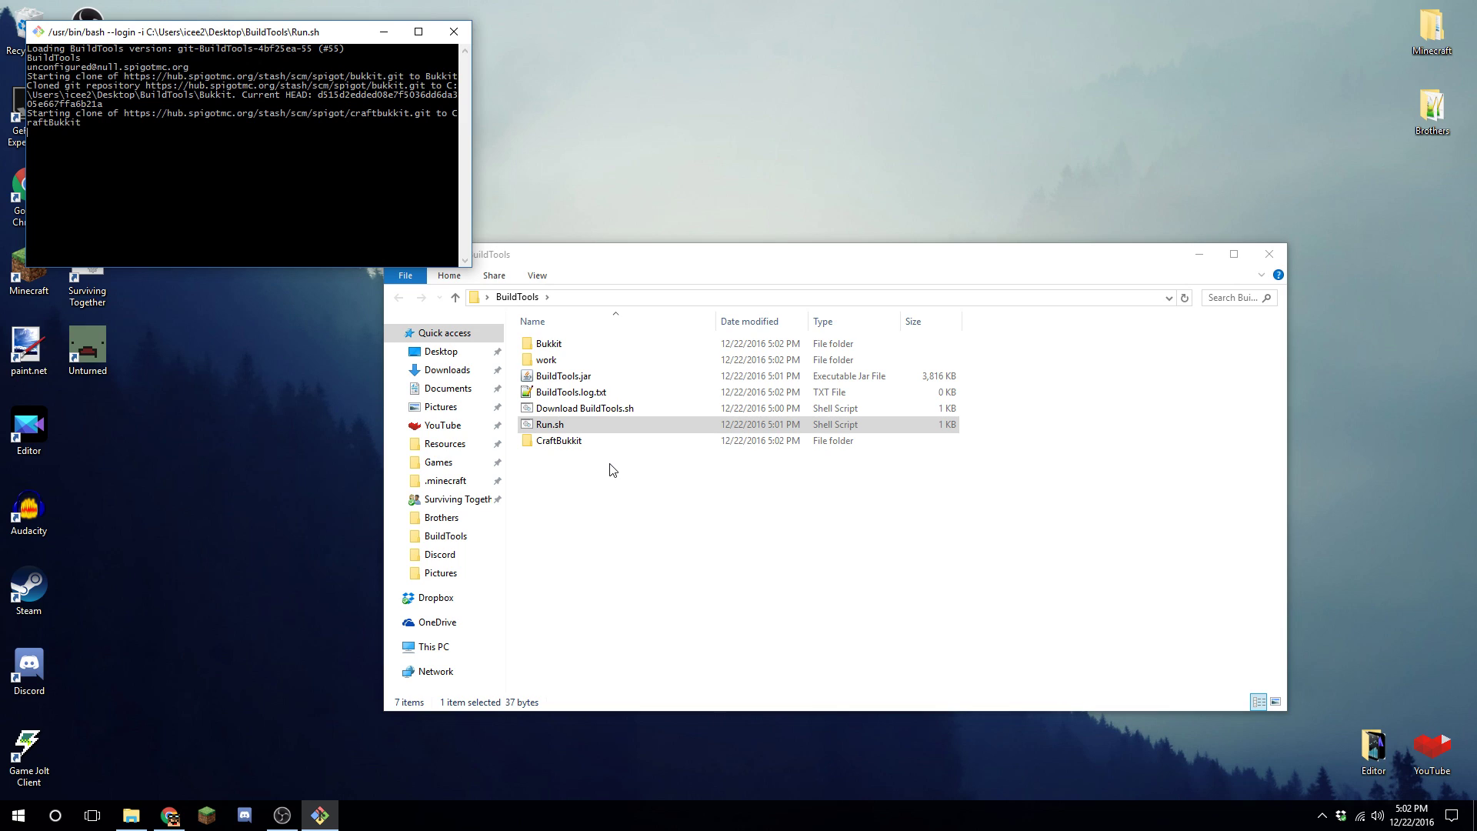
{"action": "left_click", "coordinate": [627, 489]}
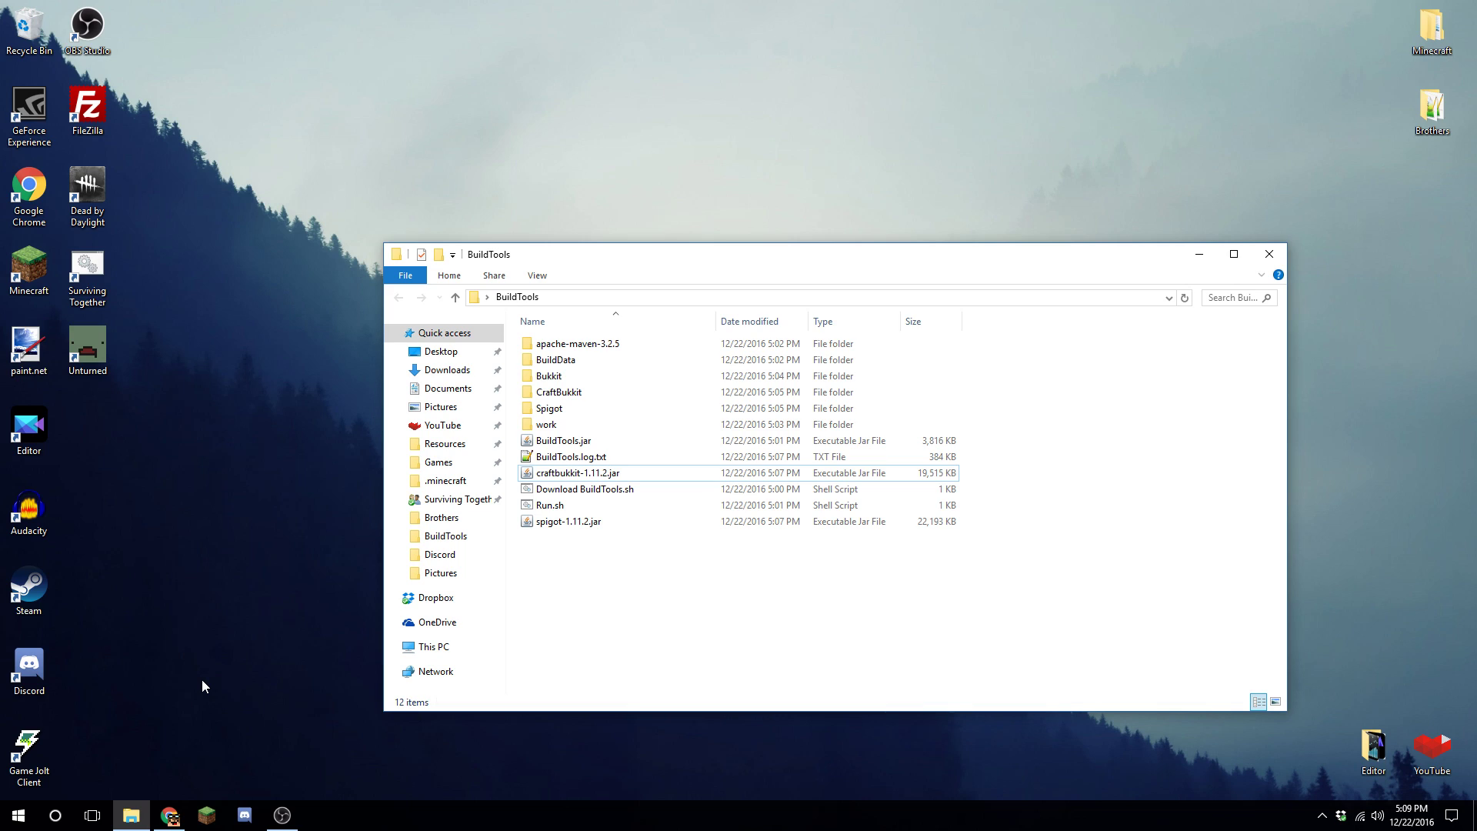
- Open Google Chrome and a Command Prompt window, and run ipconfig to look up the default gateway and IPv4 address
{"action": "left_click", "coordinate": [169, 815]}
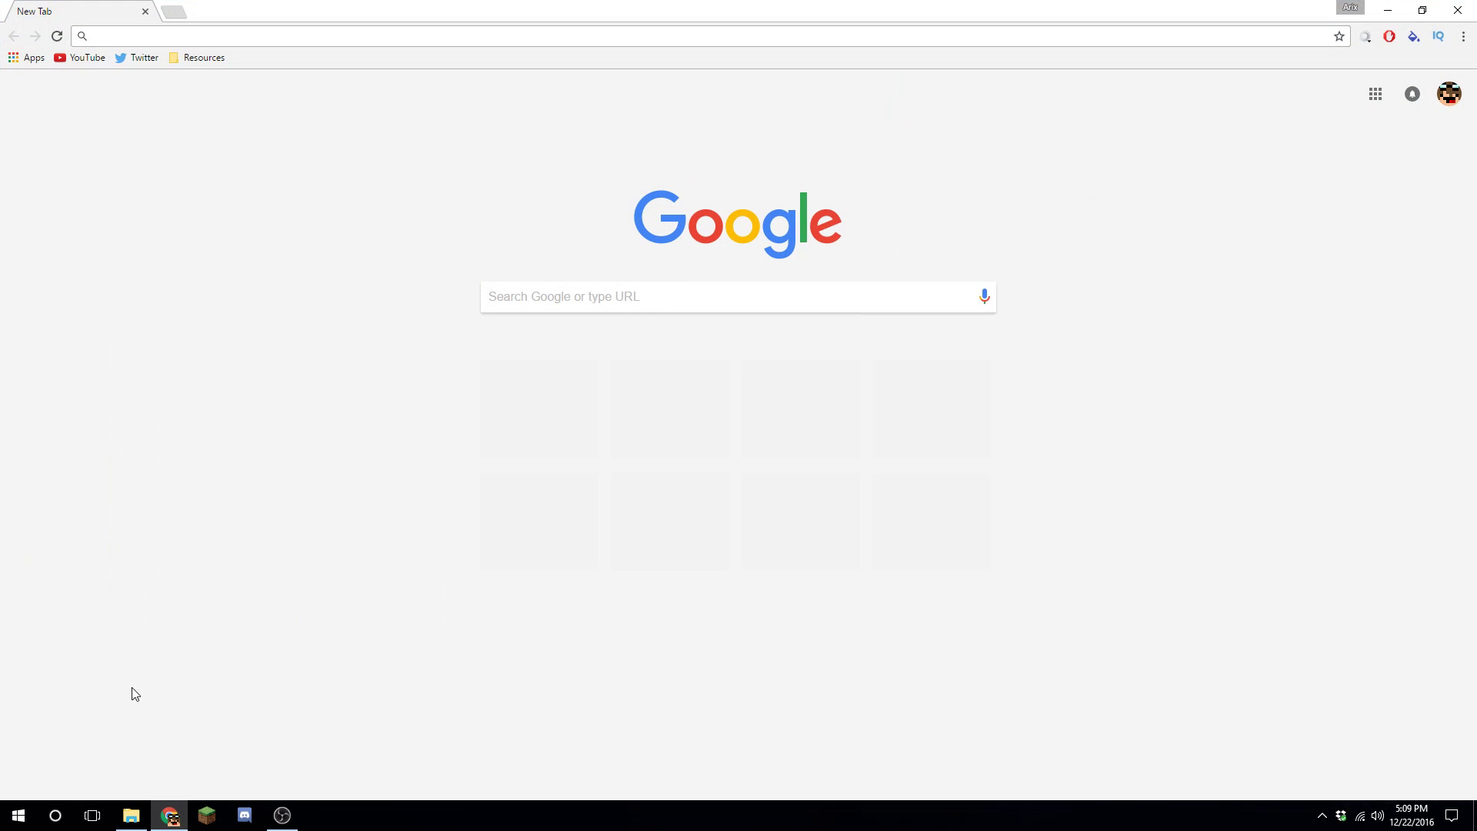
{"action": "left_click", "coordinate": [28, 820]}
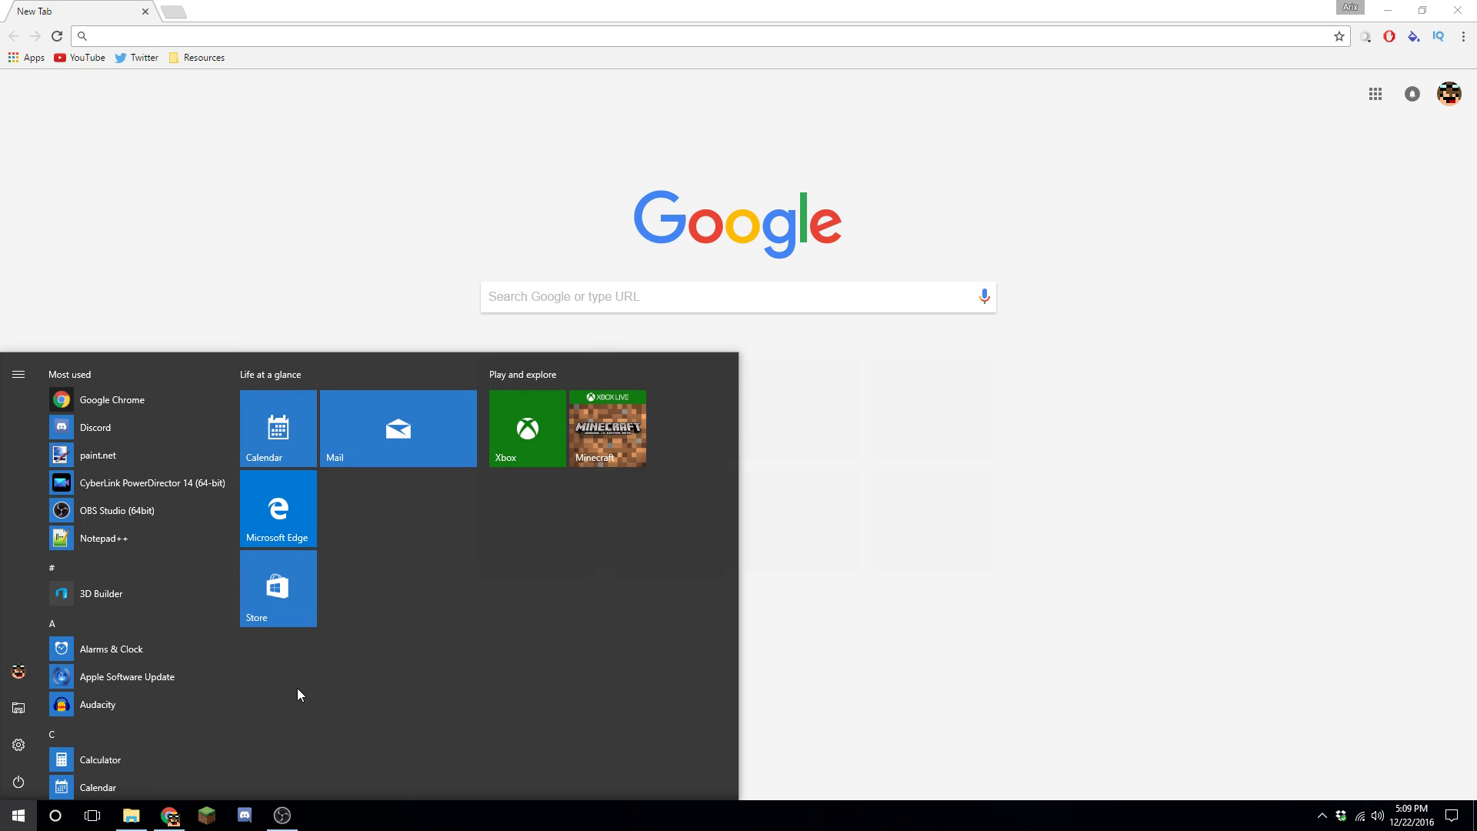
{"action": "type", "text": "cmd"}
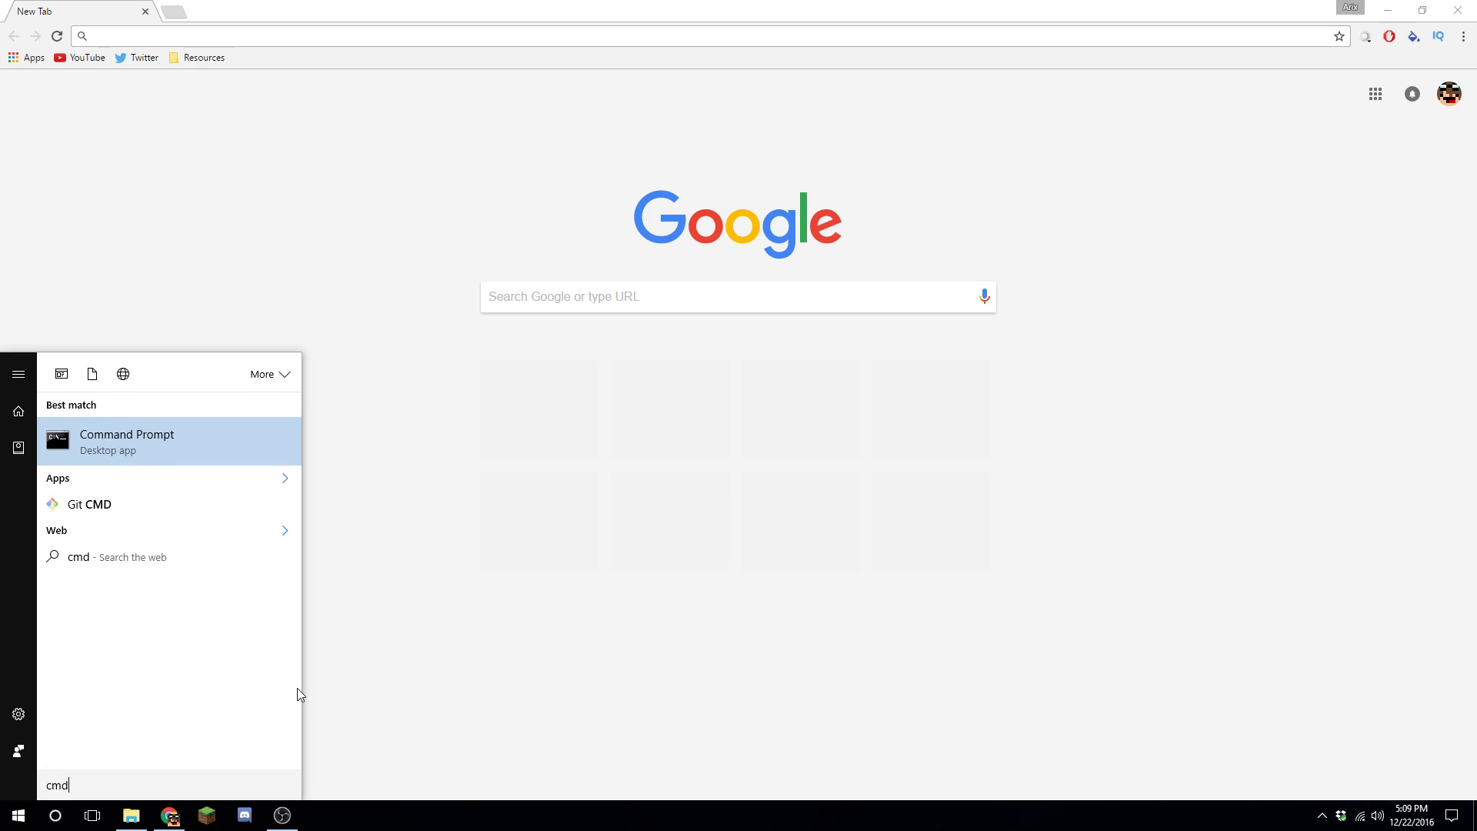
{"action": "key", "text": "Return"}
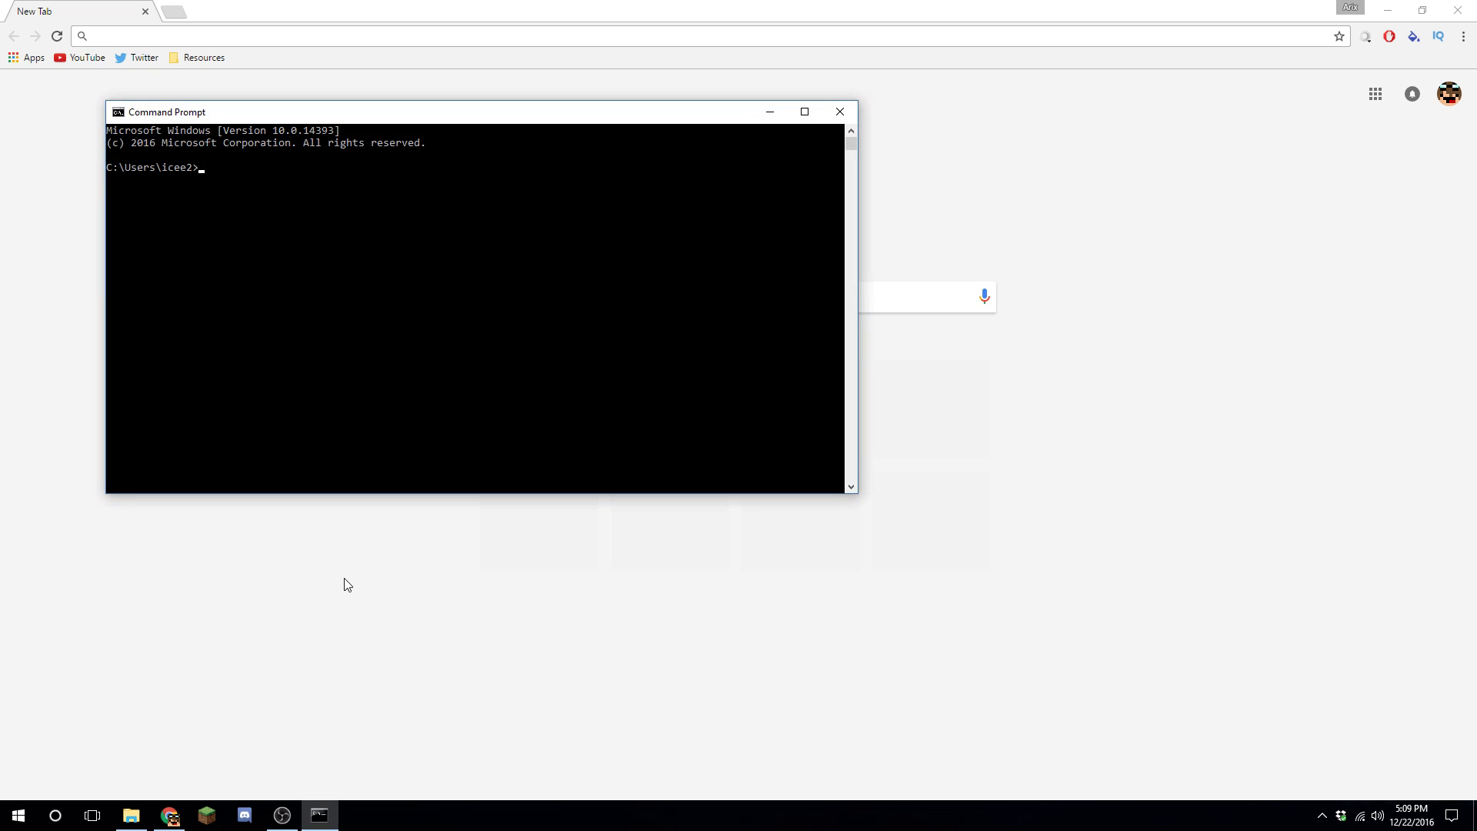
{"action": "type", "text": "ipconfig"}
{"action": "key", "text": "Return"}
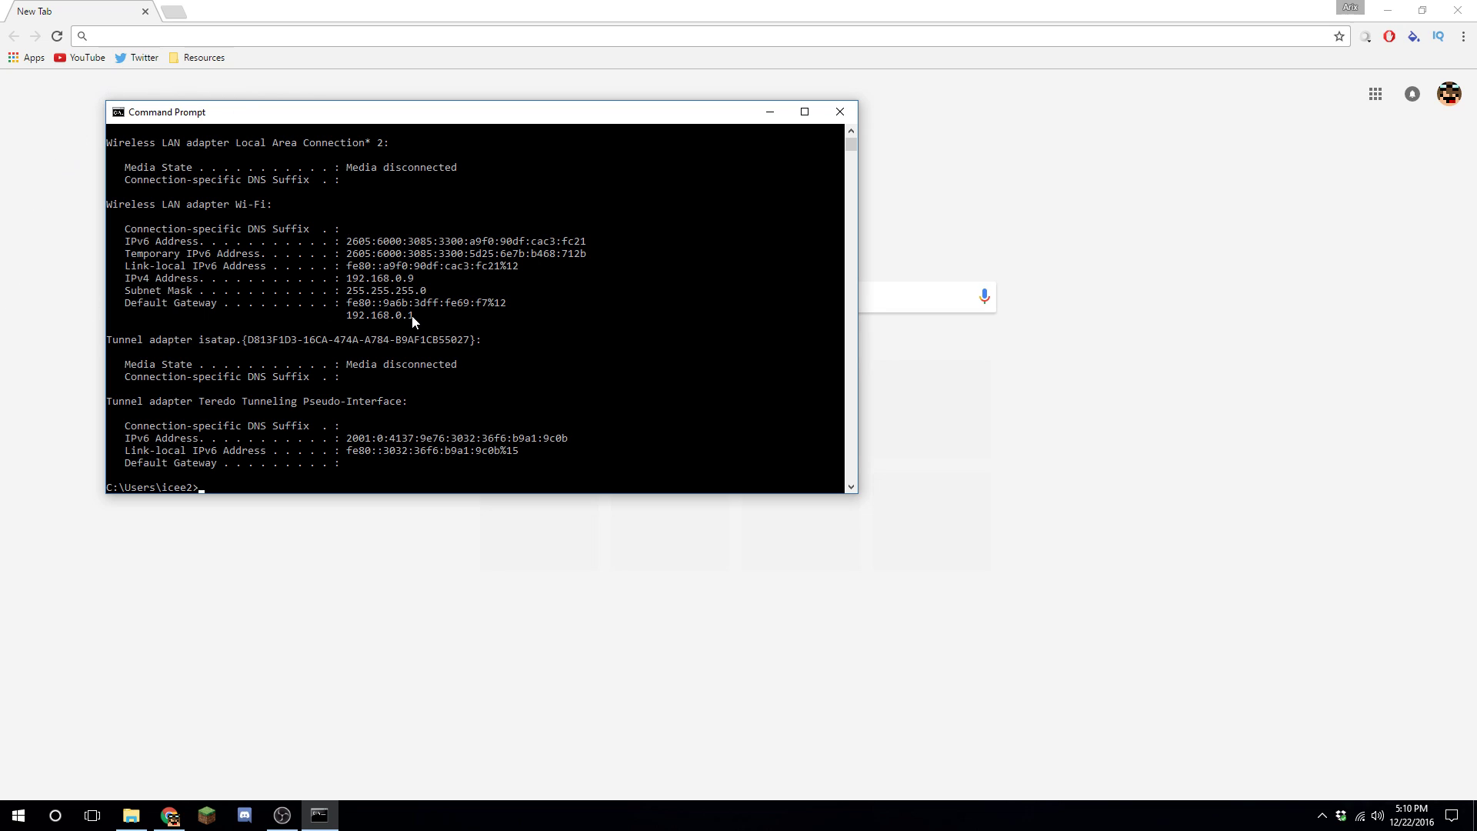
- Open the router's configuration page at 192.168.0.1 in Chrome and log in with the prefilled credentials
{"action": "left_click", "coordinate": [260, 35]}
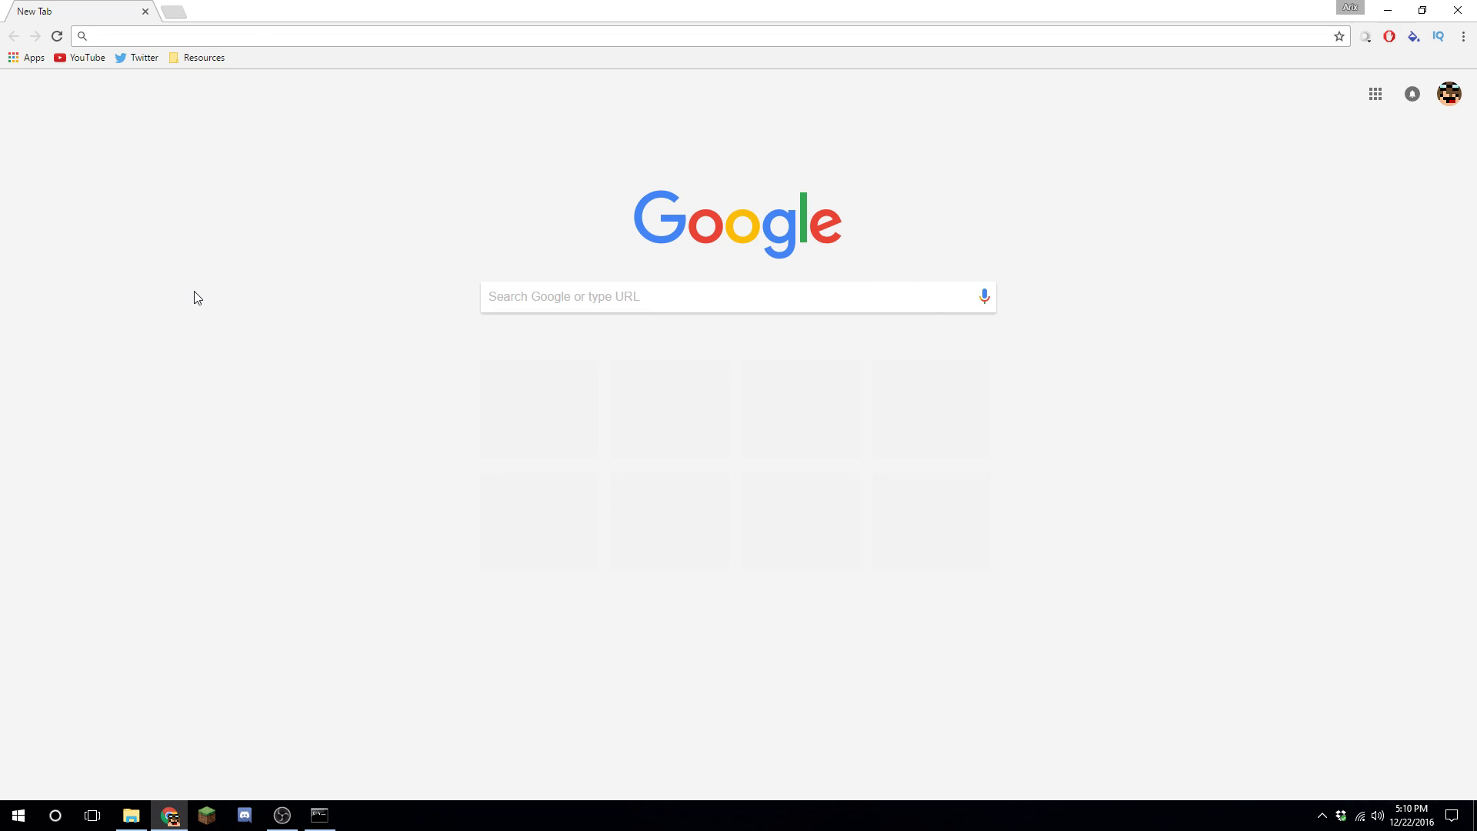
{"action": "type", "text": "192.168.0.1"}
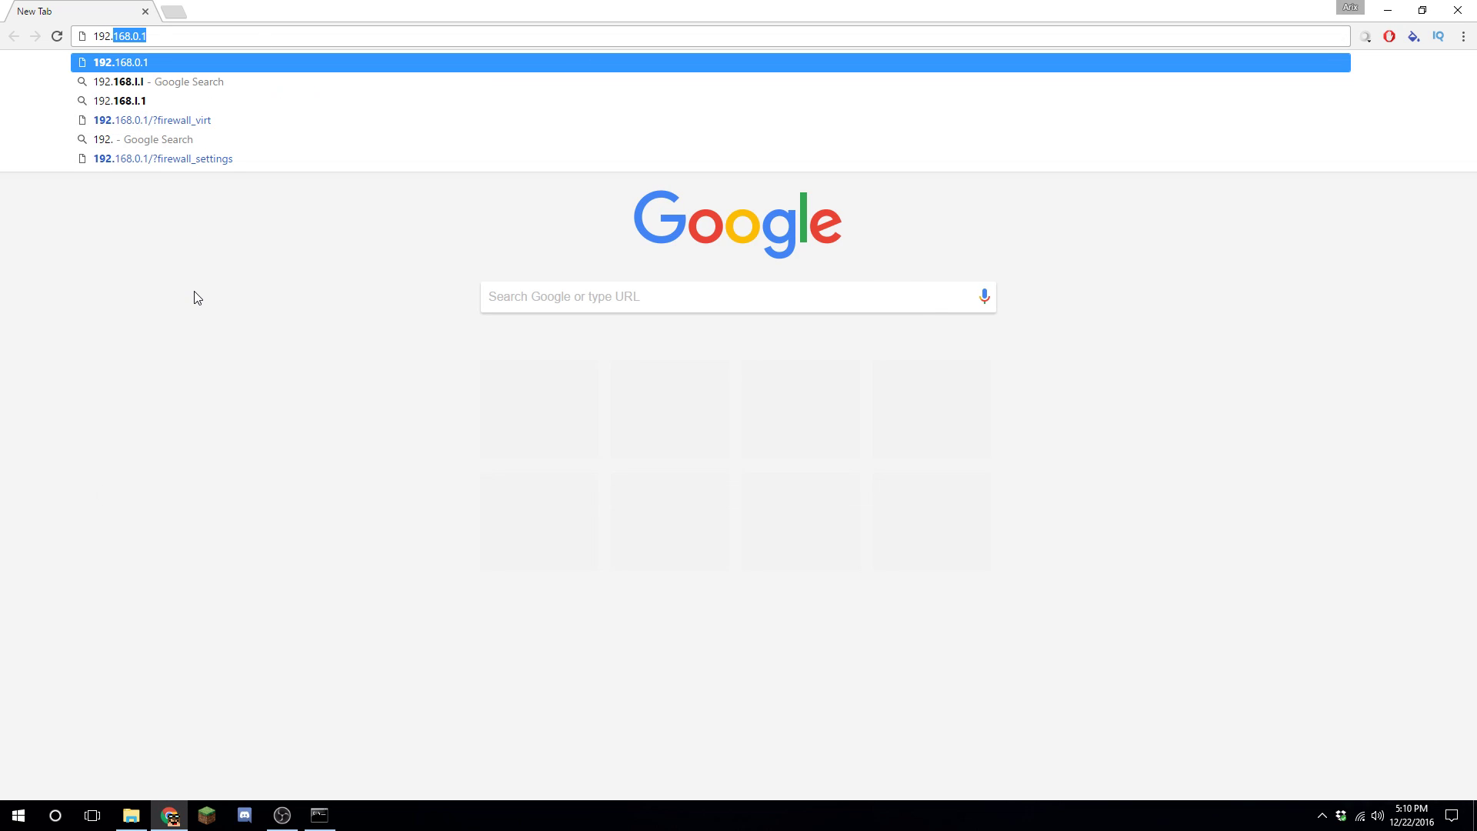
{"action": "key", "text": "Return"}
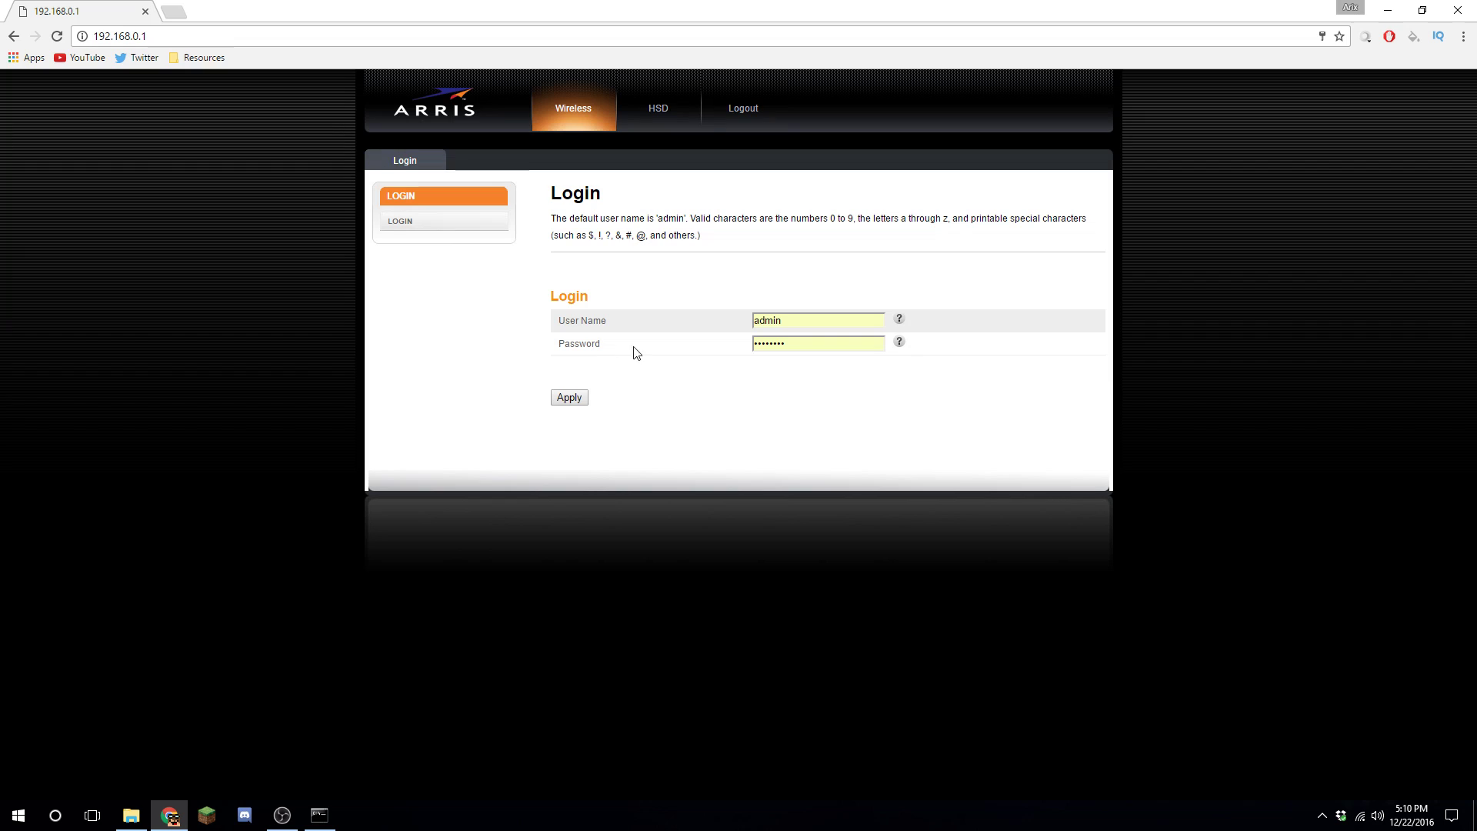
{"action": "left_click_drag", "start_coordinate": [785, 320], "coordinate": [718, 319]}
{"action": "left_click", "coordinate": [768, 372]}
{"action": "left_click", "coordinate": [581, 399]}
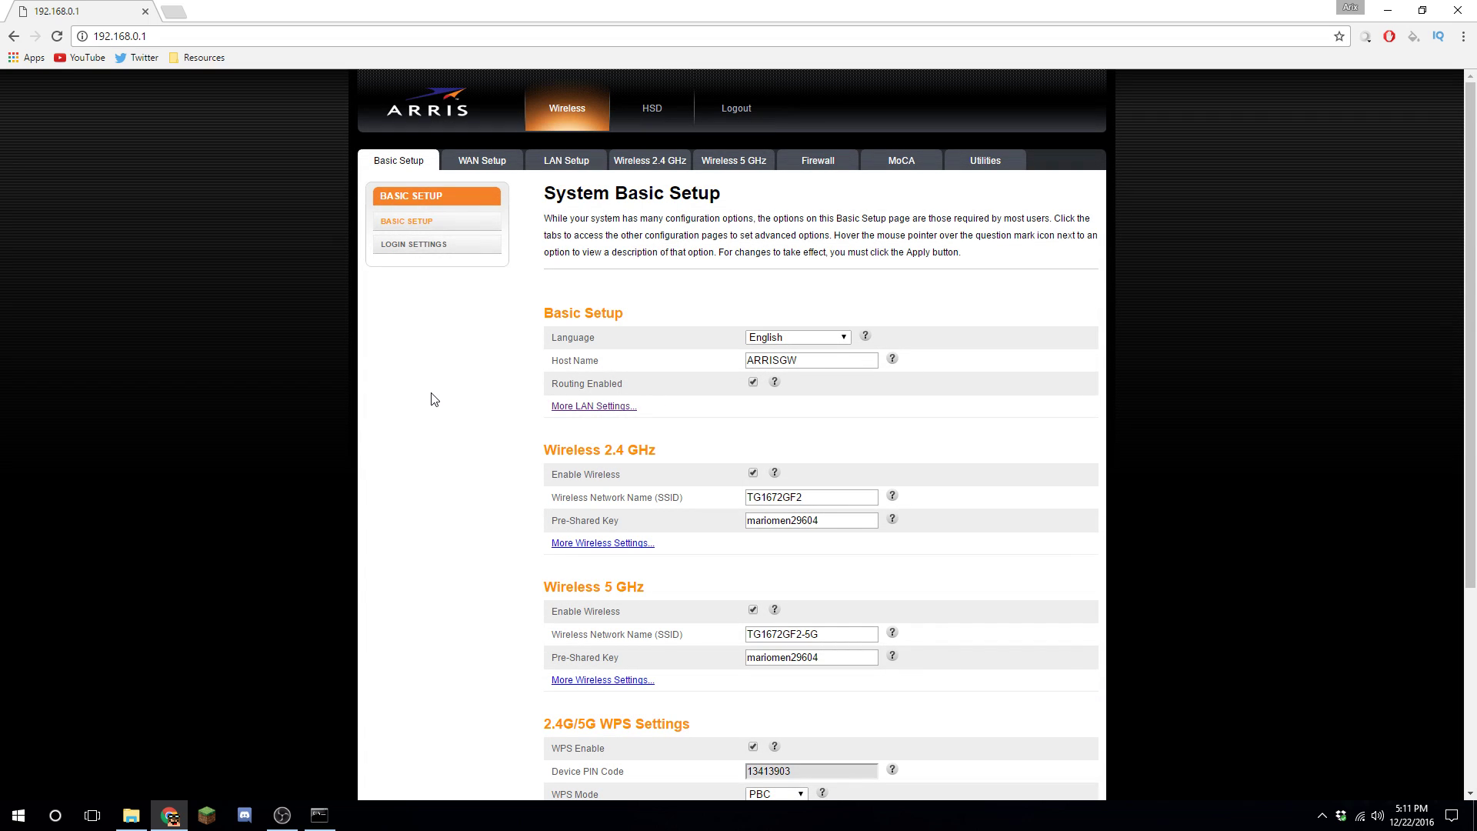
- Open the router firewall's Virtual Servers / Port Forwarding settings and start adding a virtual server
{"action": "left_click", "coordinate": [835, 168]}
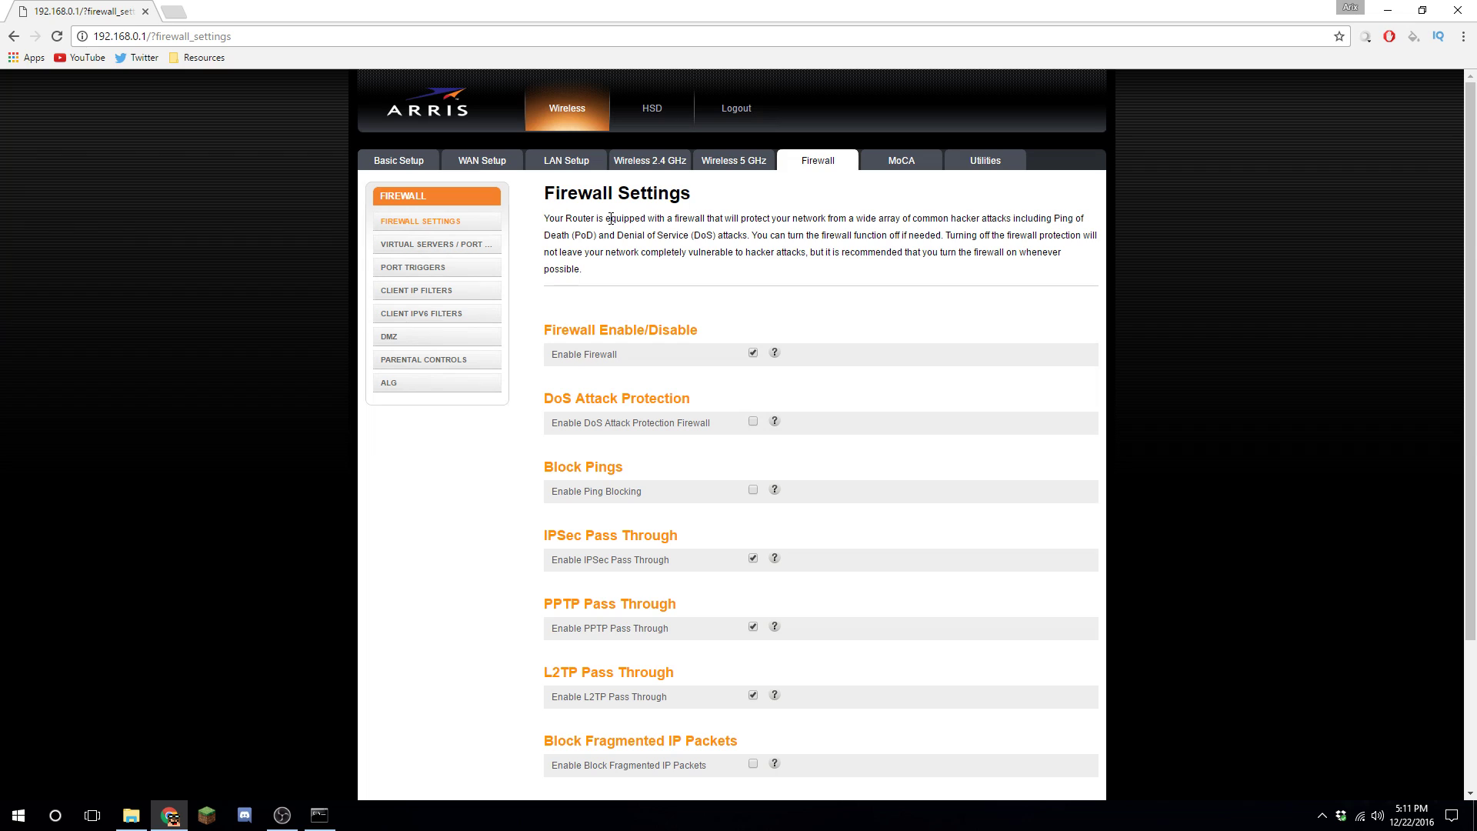
{"action": "left_click", "coordinate": [487, 246]}
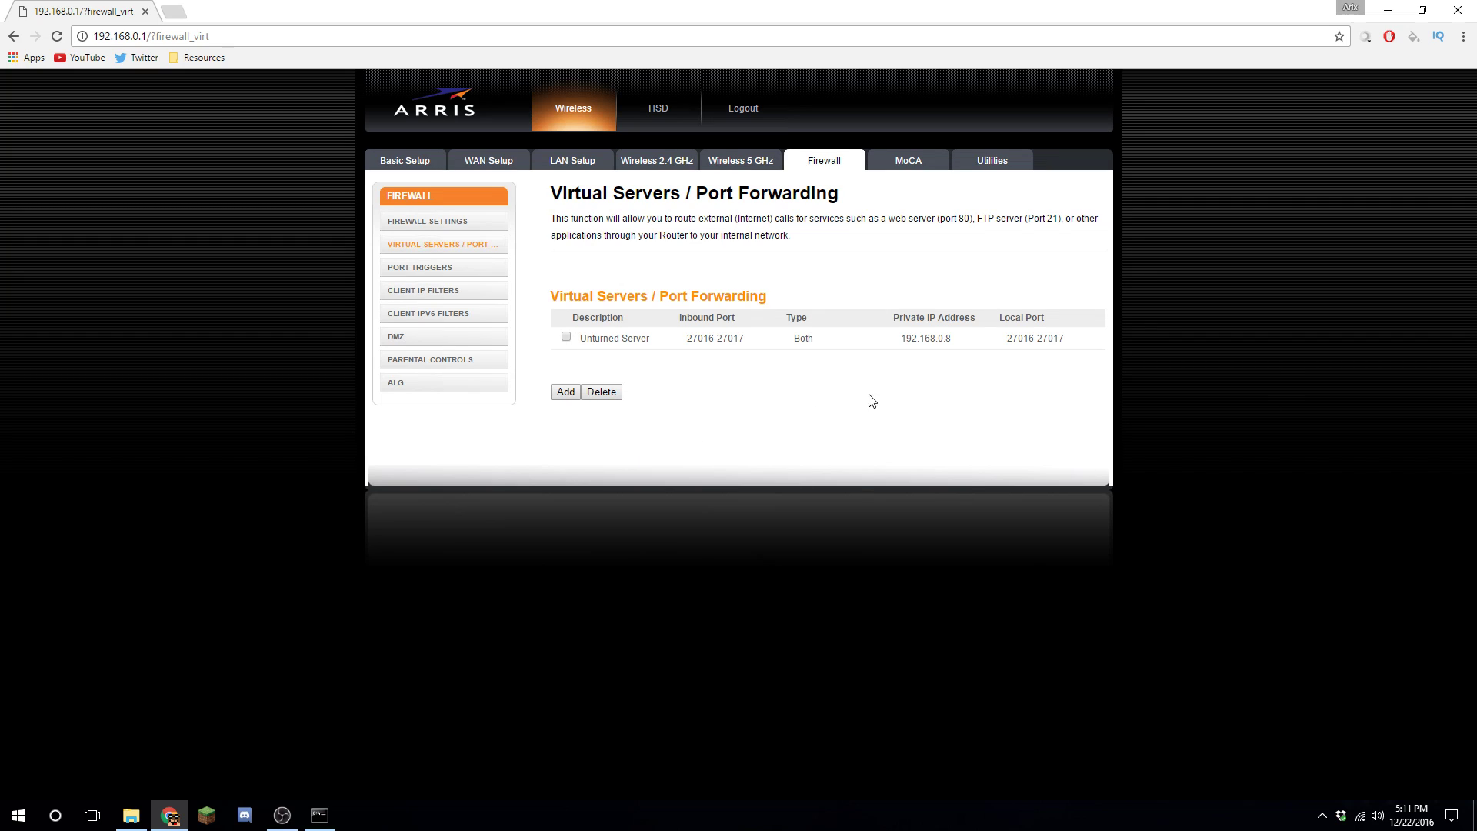
{"action": "left_click", "coordinate": [565, 393]}
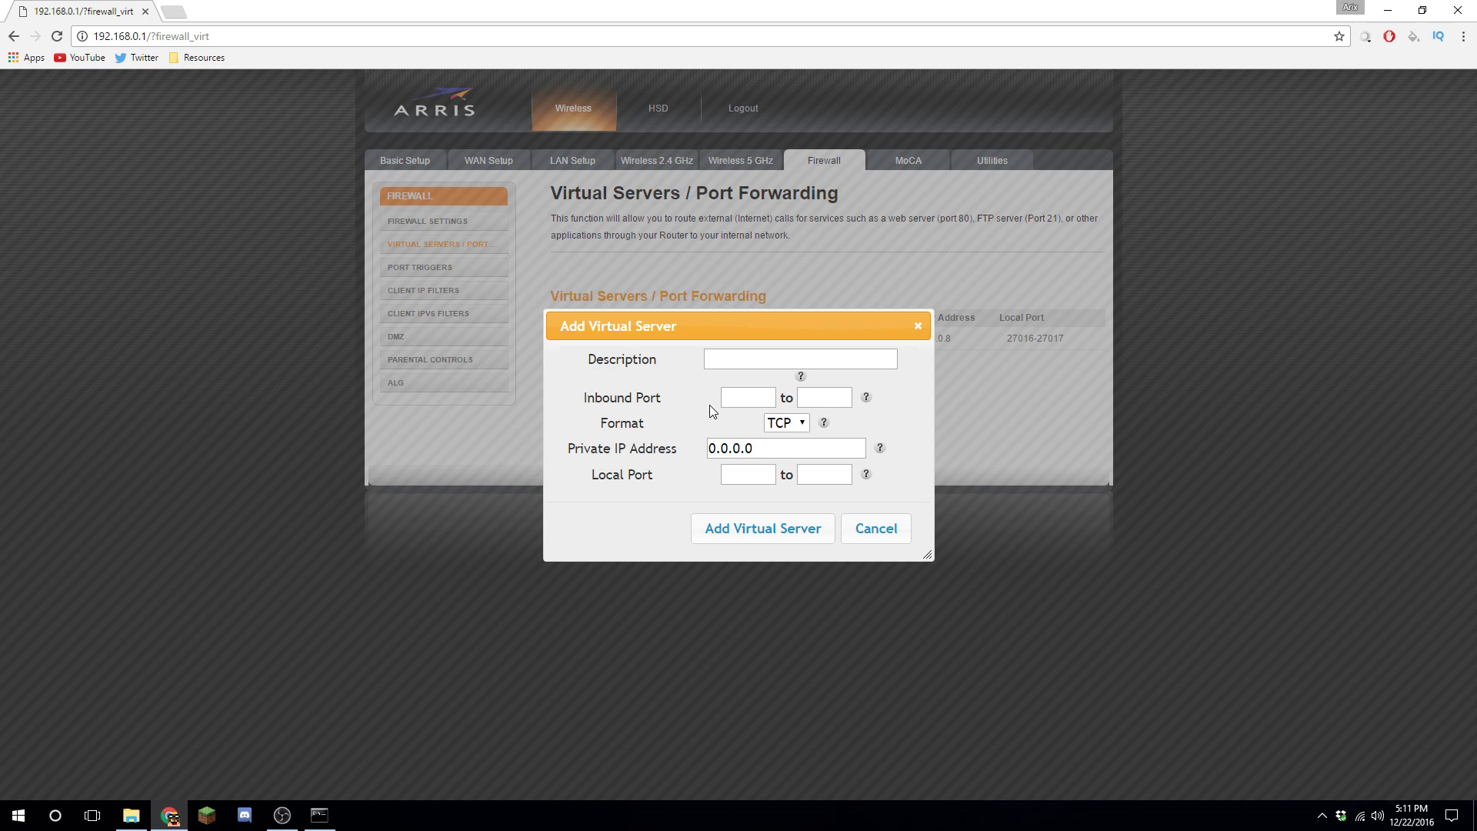
- Describe the virtual server as Minecraft, set its inbound and local ports to 25565 to 25565, and choose Both as the format
{"action": "type", "text": "Minecraft"}
{"action": "type", "text": "25565"}
{"action": "key", "text": "Tab"}
{"action": "type", "text": "25565"}
{"action": "left_click", "coordinate": [742, 476]}
{"action": "type", "text": "25565"}
{"action": "key", "text": "Tab"}
{"action": "type", "text": "25565"}
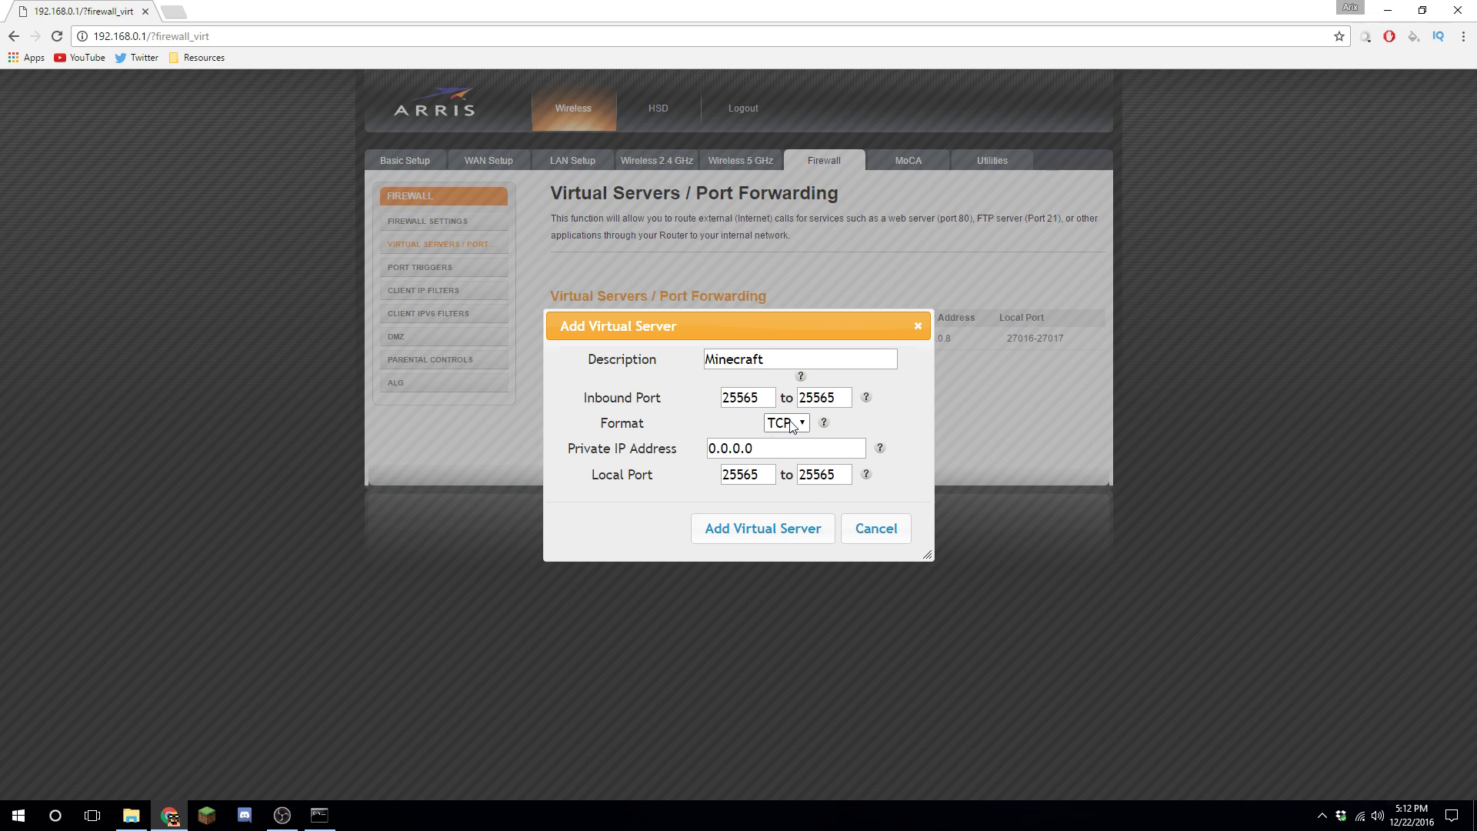
{"action": "left_click", "coordinate": [792, 426]}
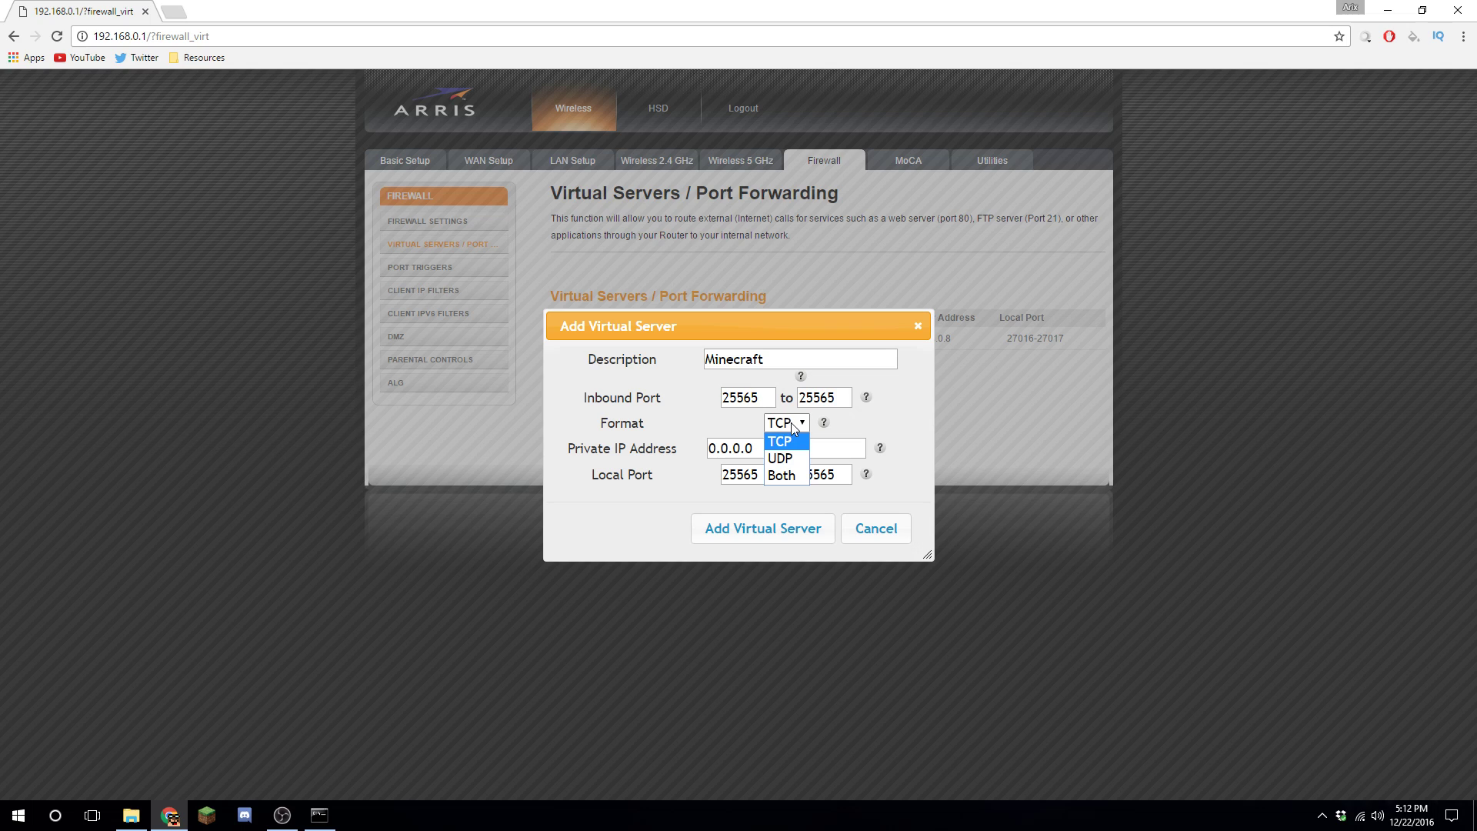
{"action": "left_click", "coordinate": [795, 476]}
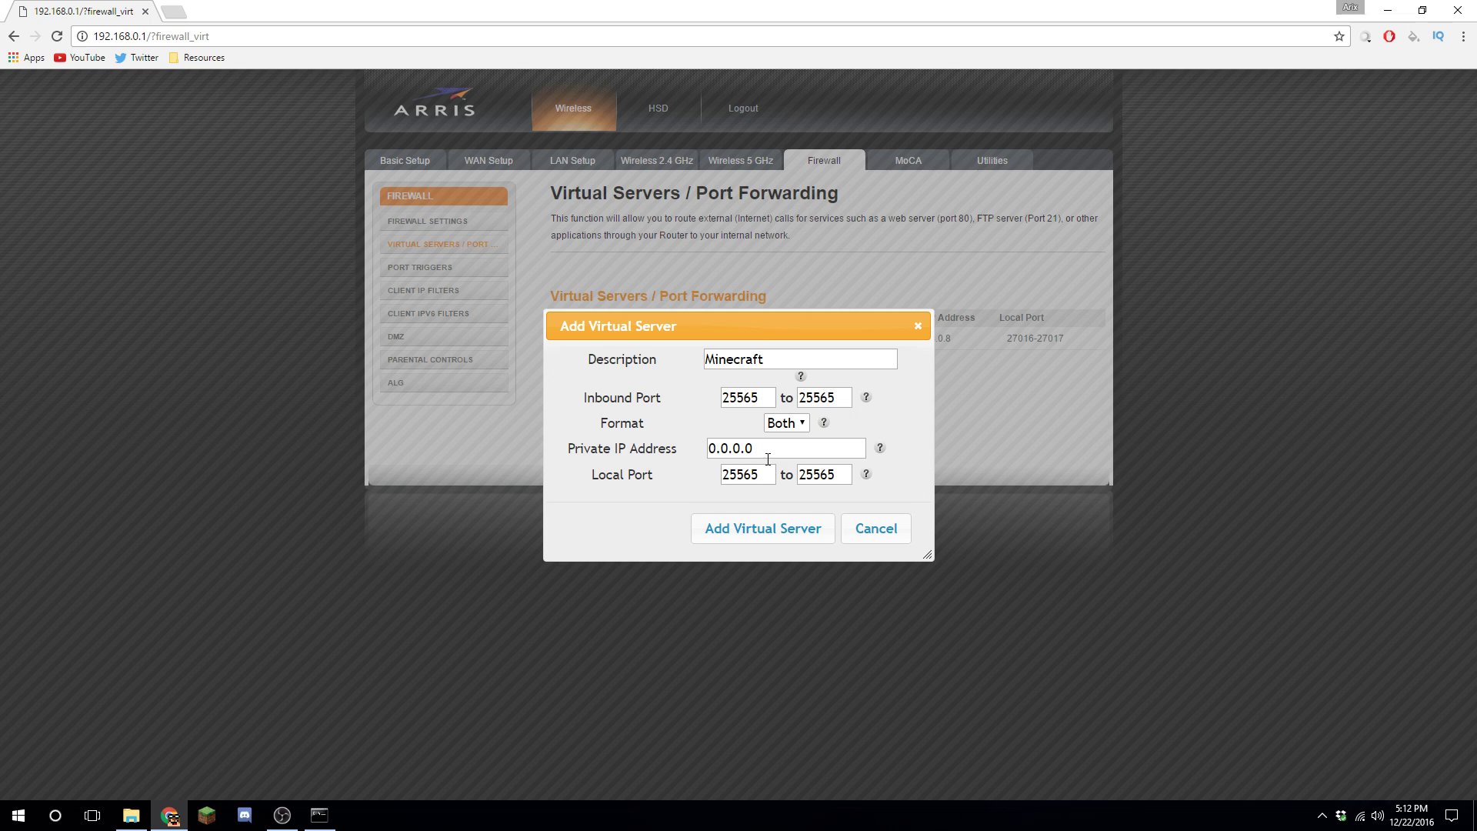
- Set the private IP address to the computer's IPv4 address 192.168.0.9, add the virtual server, and close the browser
{"action": "double_click", "coordinate": [777, 452]}
{"action": "key", "text": "BackSpace"}
{"action": "left_click", "coordinate": [320, 814]}
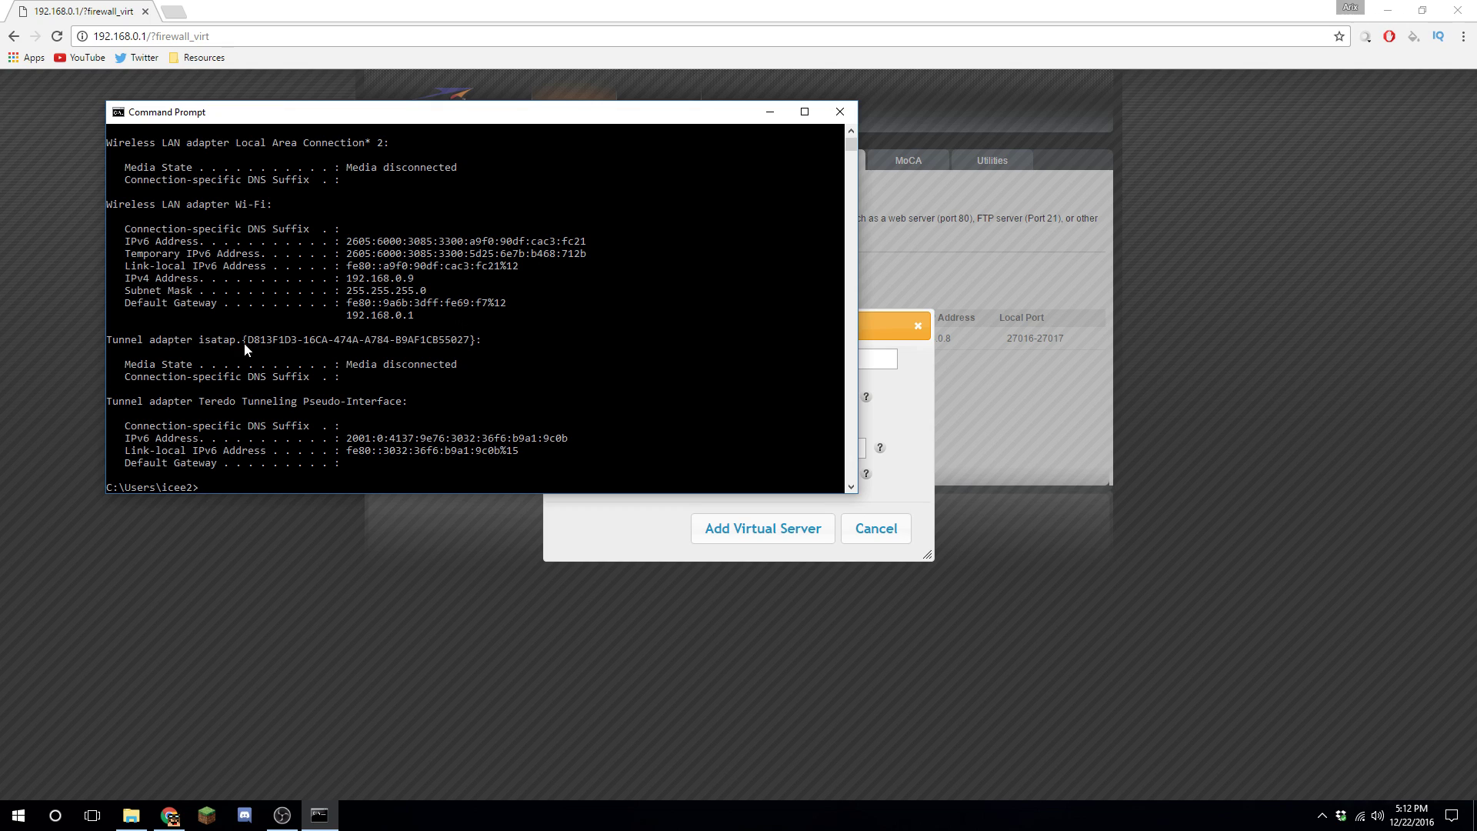
{"action": "left_click_drag", "start_coordinate": [124, 279], "coordinate": [419, 281]}
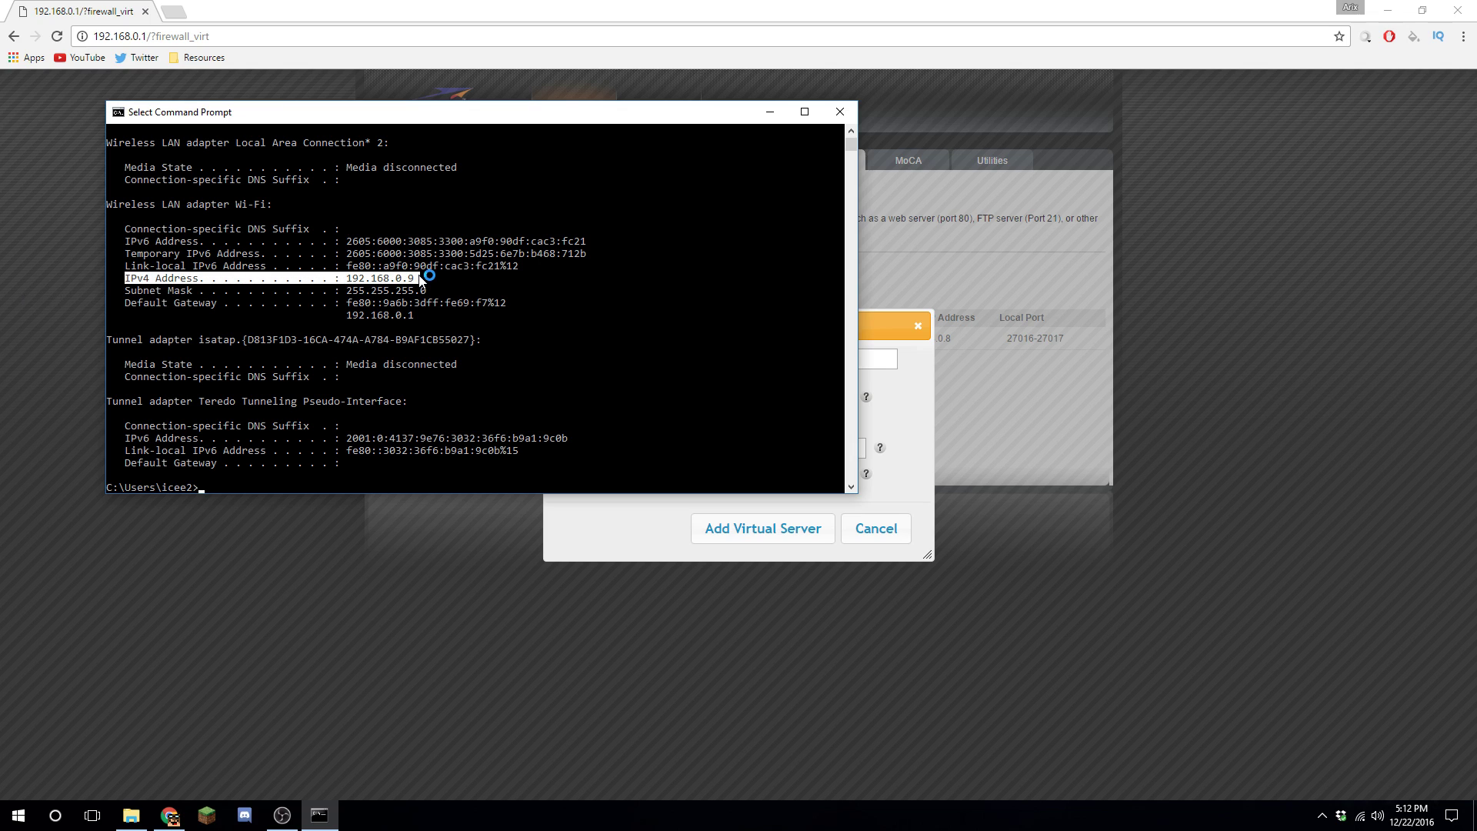
{"action": "right_click", "coordinate": [419, 281]}
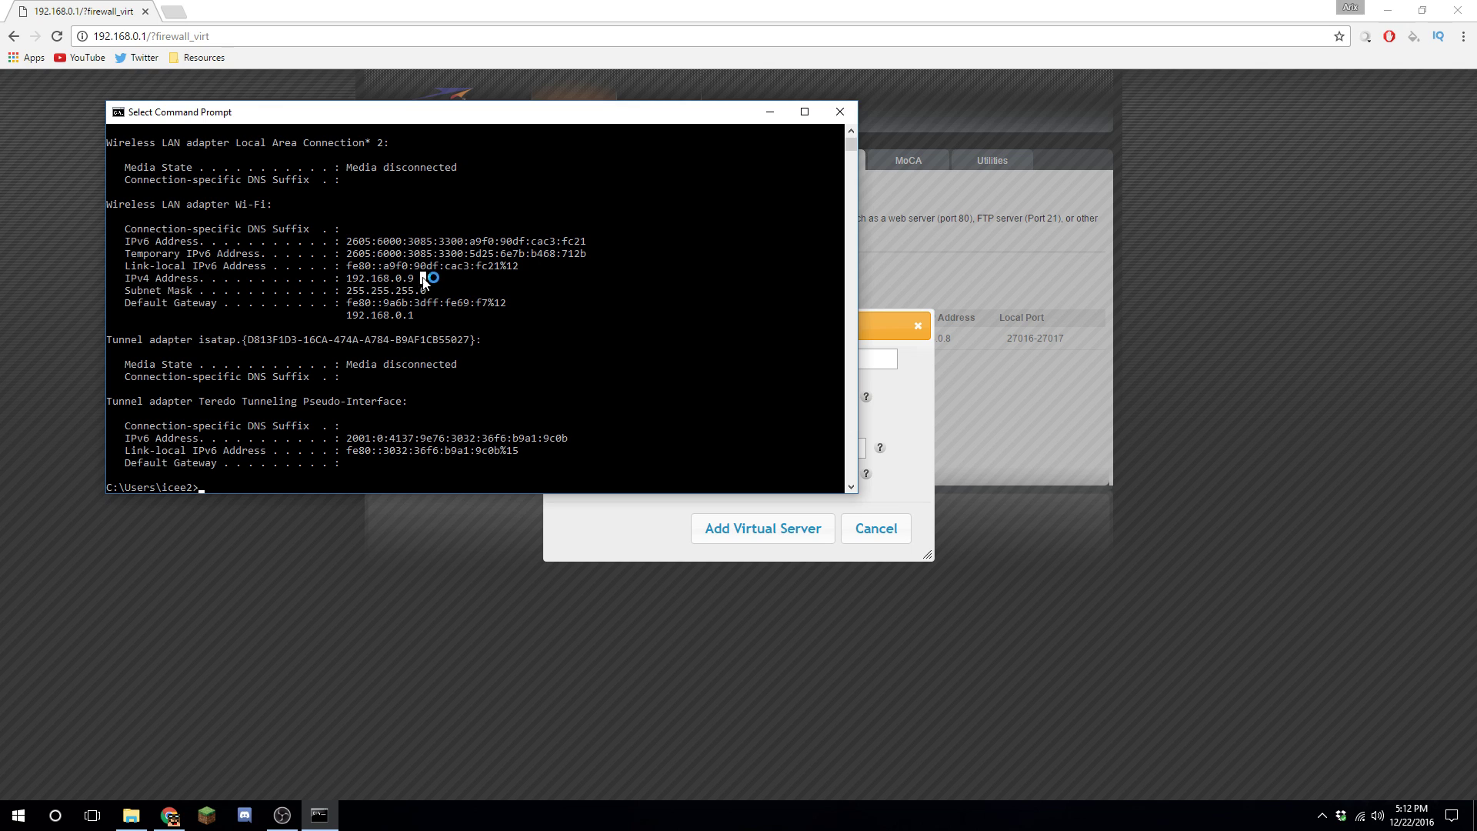
{"action": "left_click", "coordinate": [770, 113]}
{"action": "type", "text": "19"}
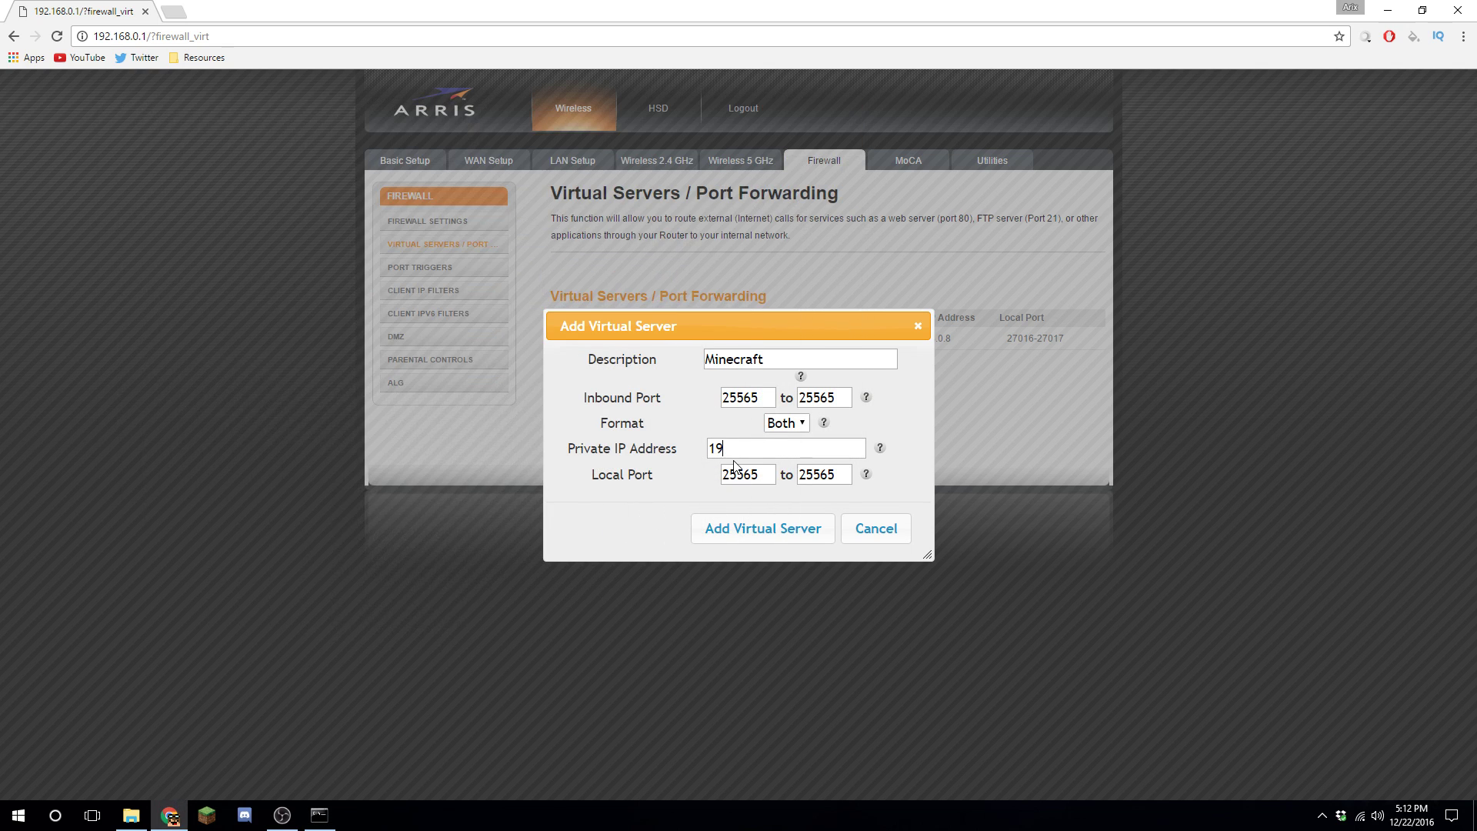
{"action": "type", "text": "2.168.0.9"}
{"action": "left_click_drag", "start_coordinate": [782, 448], "coordinate": [681, 443]}
{"action": "left_click", "coordinate": [693, 455]}
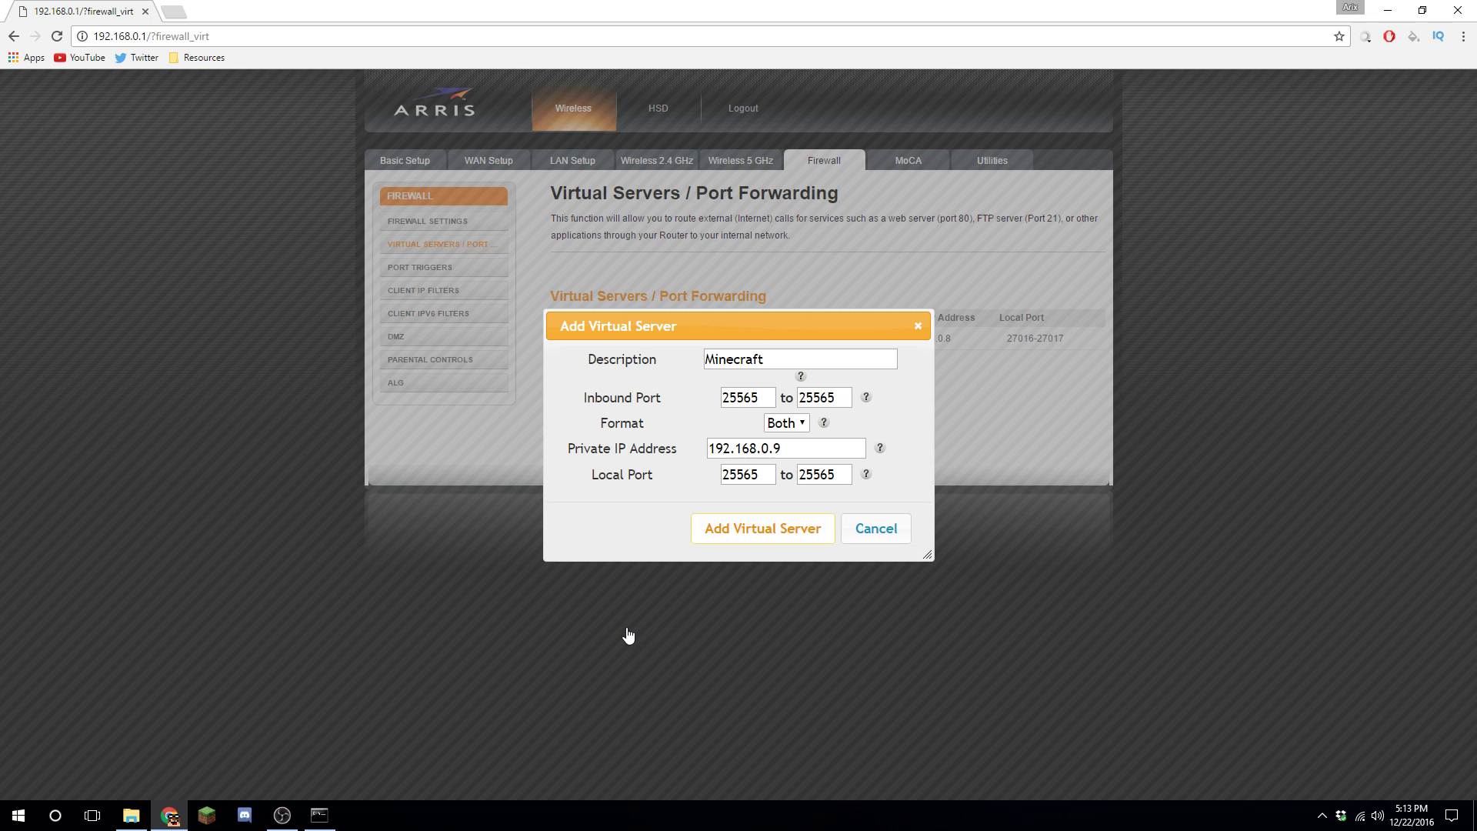
{"action": "left_click", "coordinate": [421, 647]}
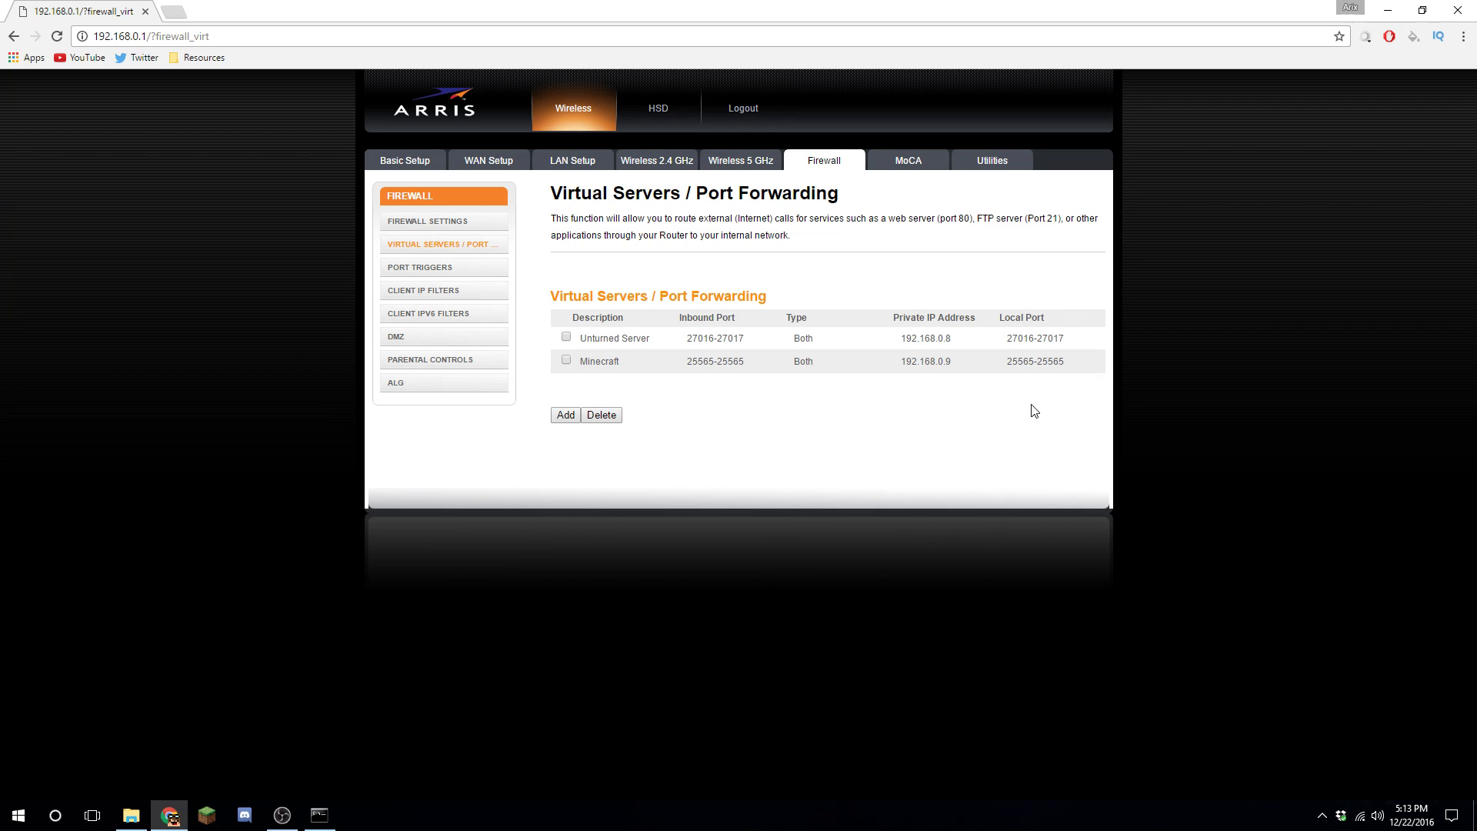
{"action": "left_click", "coordinate": [1464, 8]}
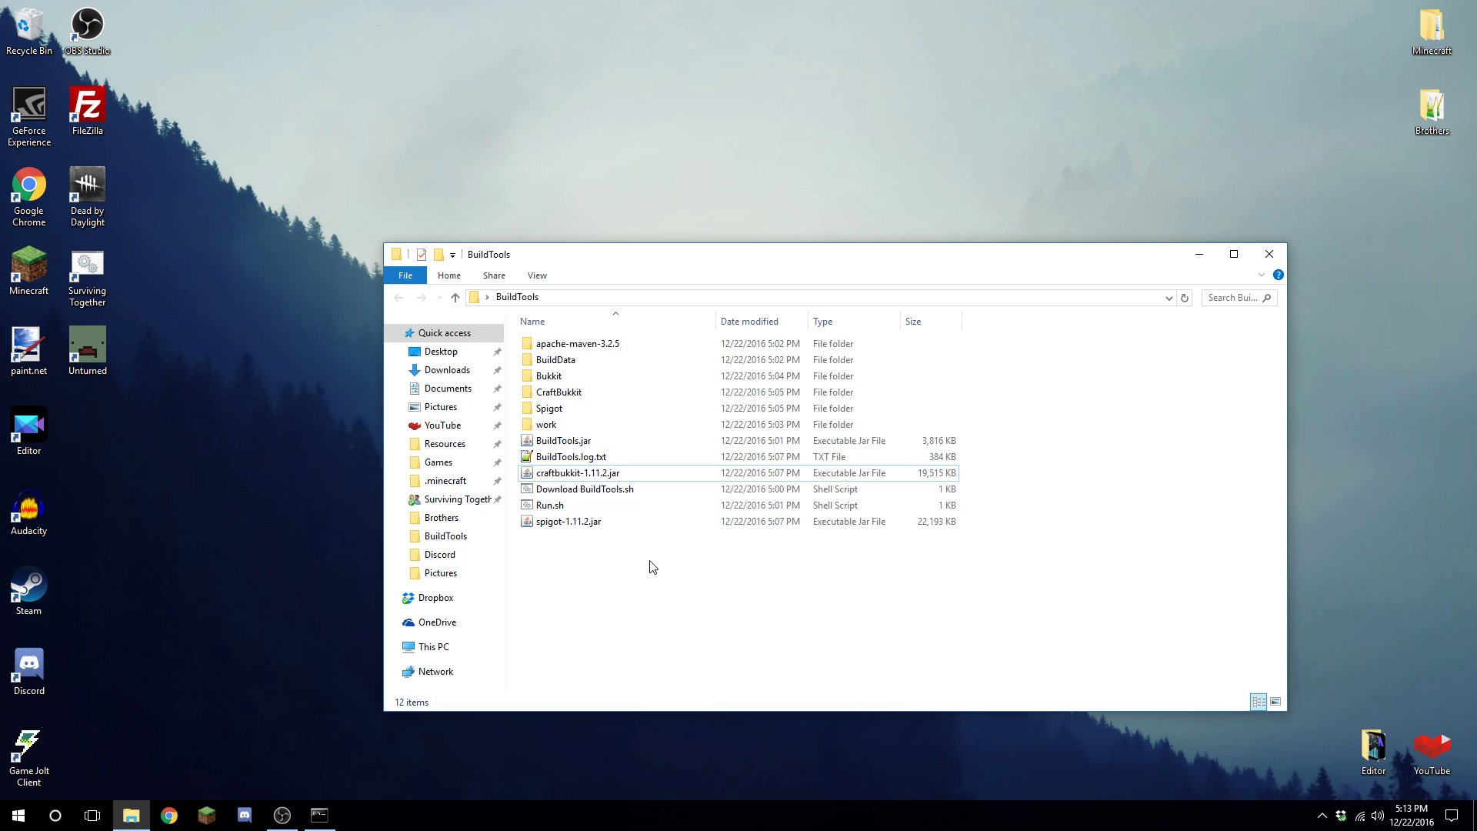
- Close the BuildTools folder, then create a desktop folder named Server and open it
{"action": "left_click", "coordinate": [1261, 256]}
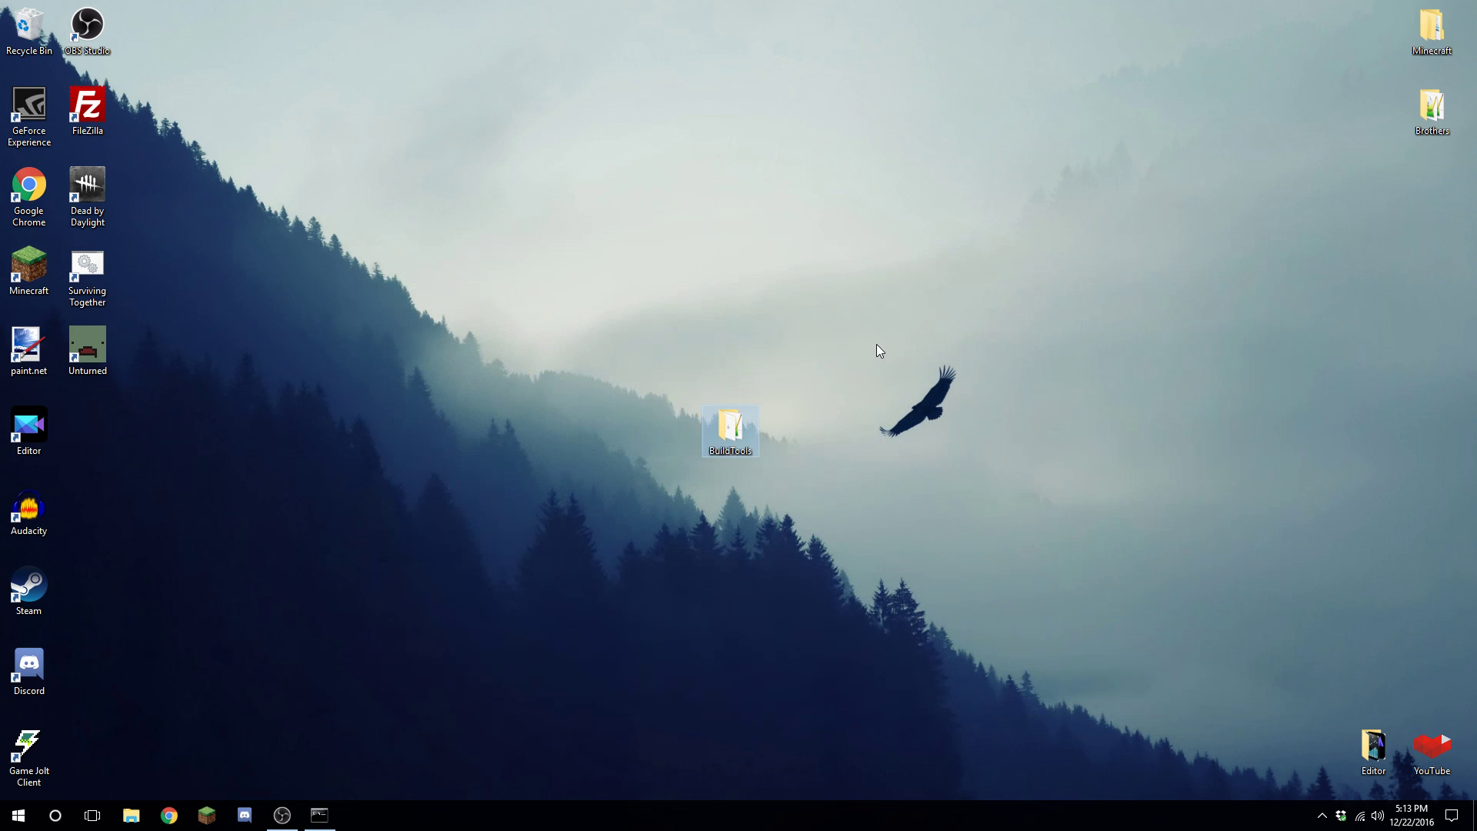
{"action": "right_click", "coordinate": [879, 253]}
{"action": "mouse_move", "coordinate": [996, 434]}
{"action": "left_click", "coordinate": [1087, 435]}
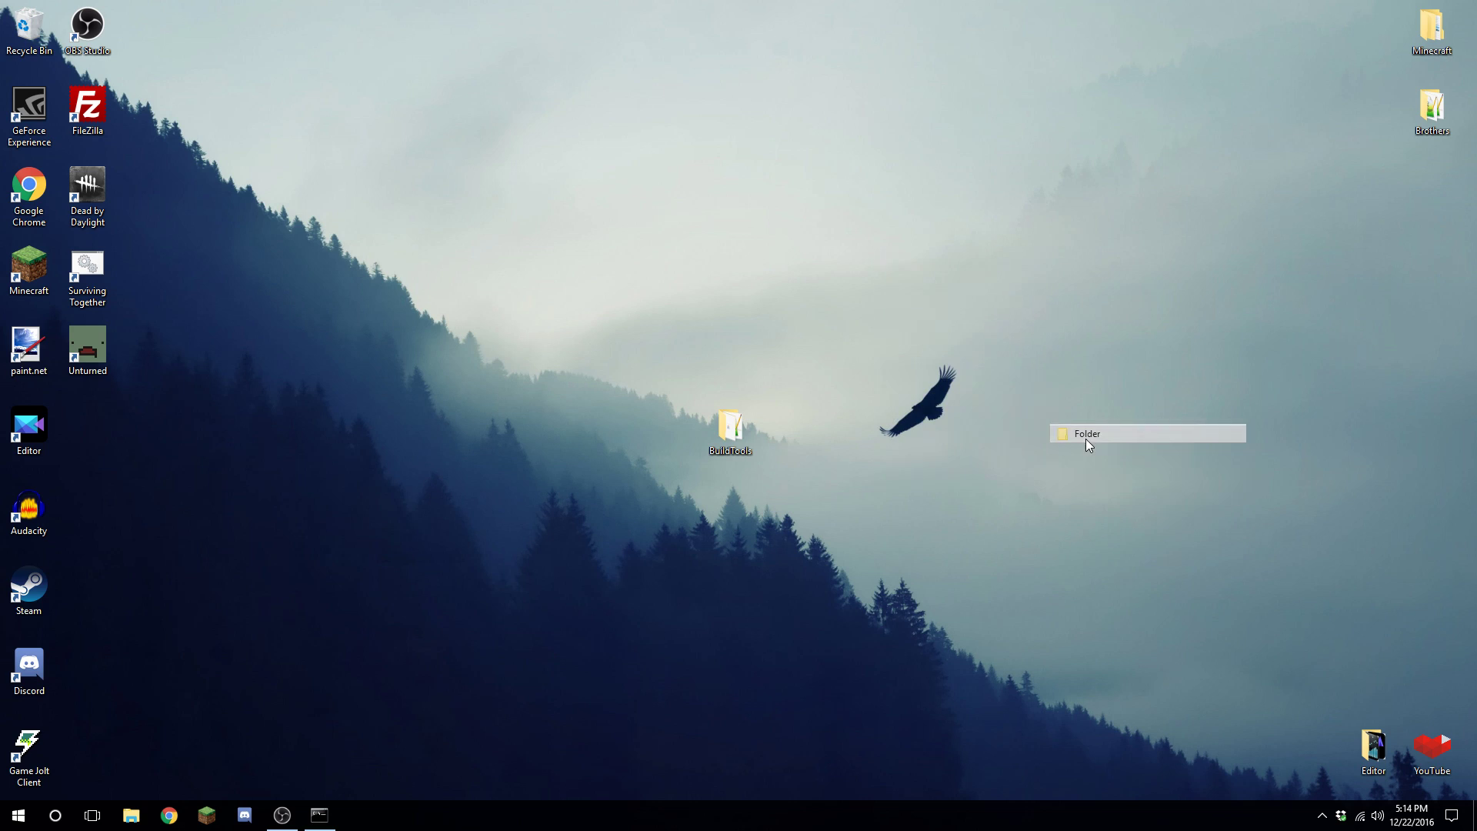
{"action": "type", "text": "Server"}
{"action": "key", "text": "Return"}
{"action": "left_click", "coordinate": [1000, 413]}
{"action": "key", "text": "Return"}
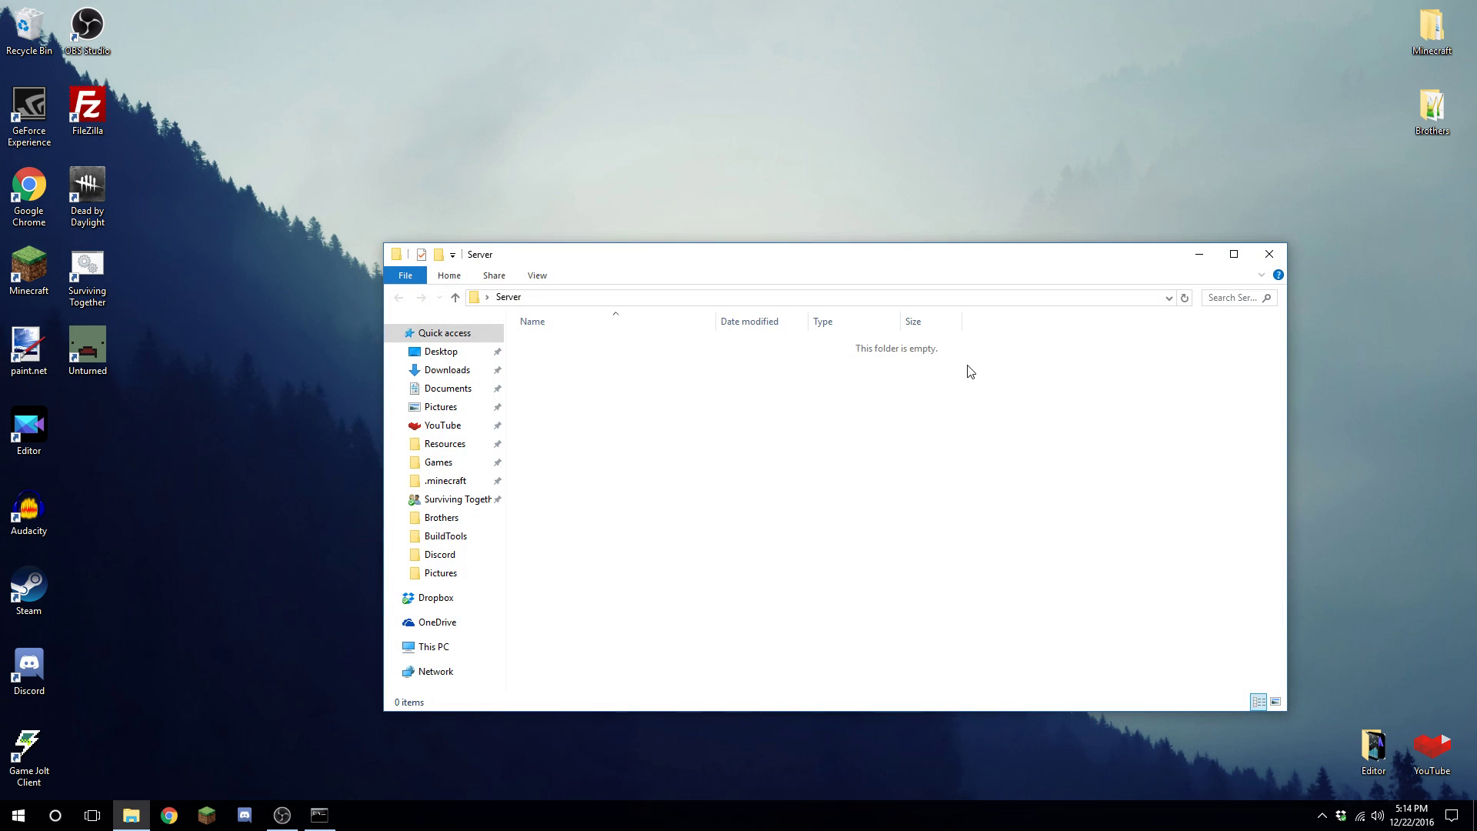
- Move spigot-1.11.2.jar from the BuildTools folder into the Server folder and close the BuildTools window
{"action": "right_click", "coordinate": [823, 417]}
{"action": "left_click", "coordinate": [727, 633]}
{"action": "left_click_drag", "start_coordinate": [677, 254], "coordinate": [595, 202]}
{"action": "key", "text": "super+d"}
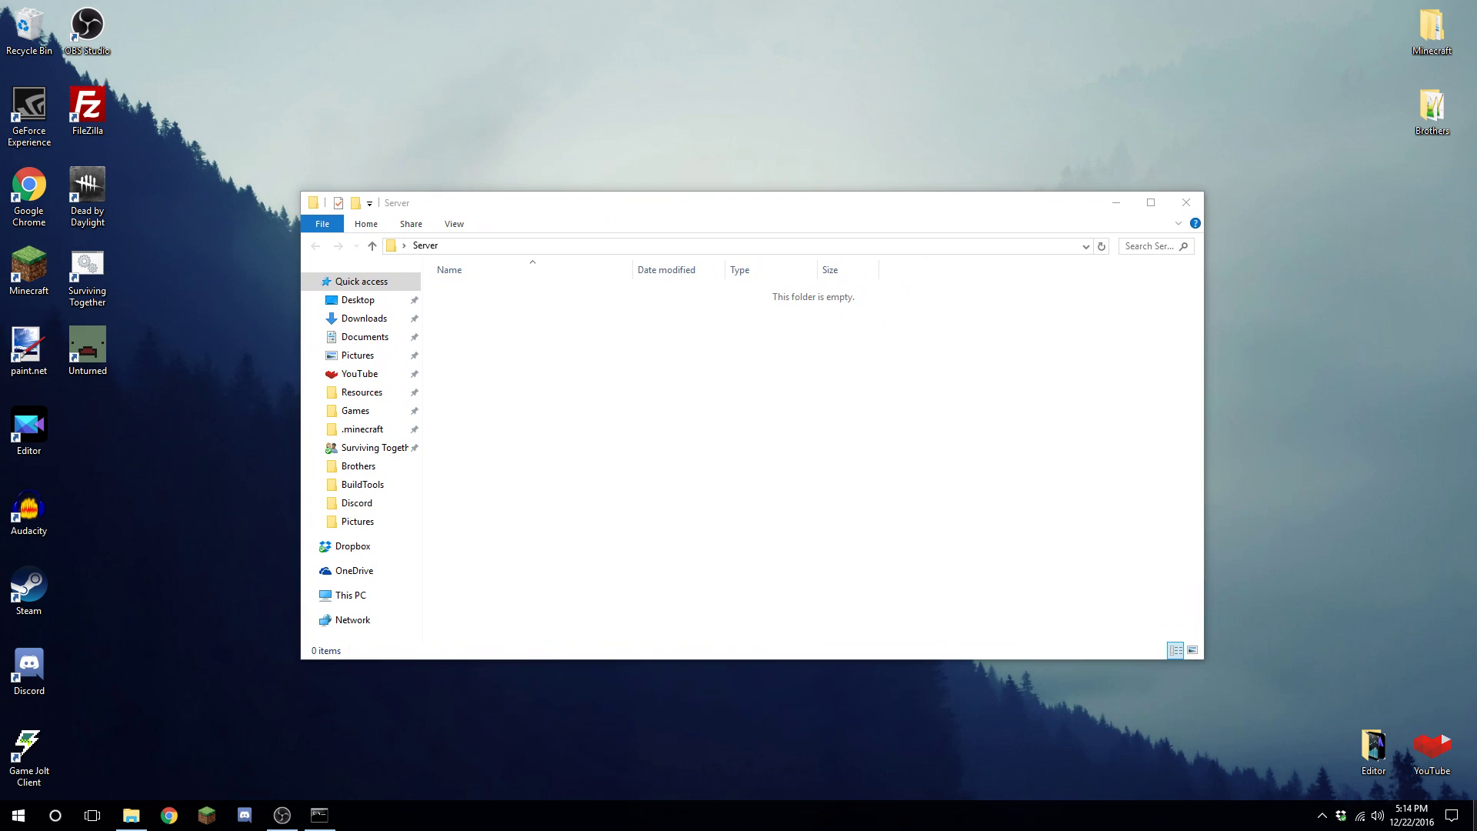
{"action": "double_click", "coordinate": [727, 427]}
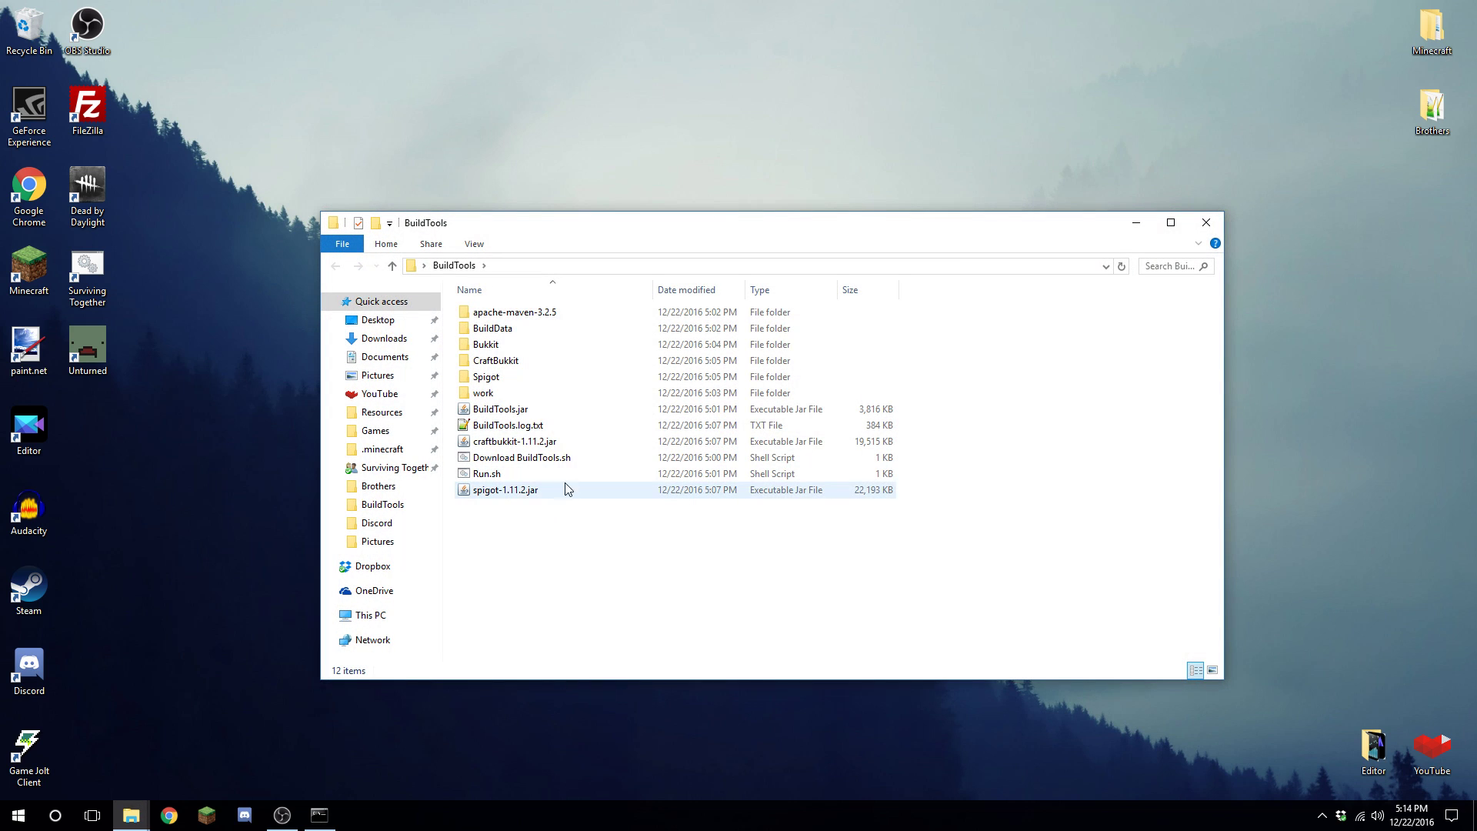
{"action": "left_click_drag", "start_coordinate": [968, 236], "coordinate": [841, 396]}
{"action": "double_click", "coordinate": [921, 267]}
{"action": "left_click", "coordinate": [471, 698]}
{"action": "left_click_drag", "start_coordinate": [410, 651], "coordinate": [769, 335]}
{"action": "left_click", "coordinate": [573, 355]}
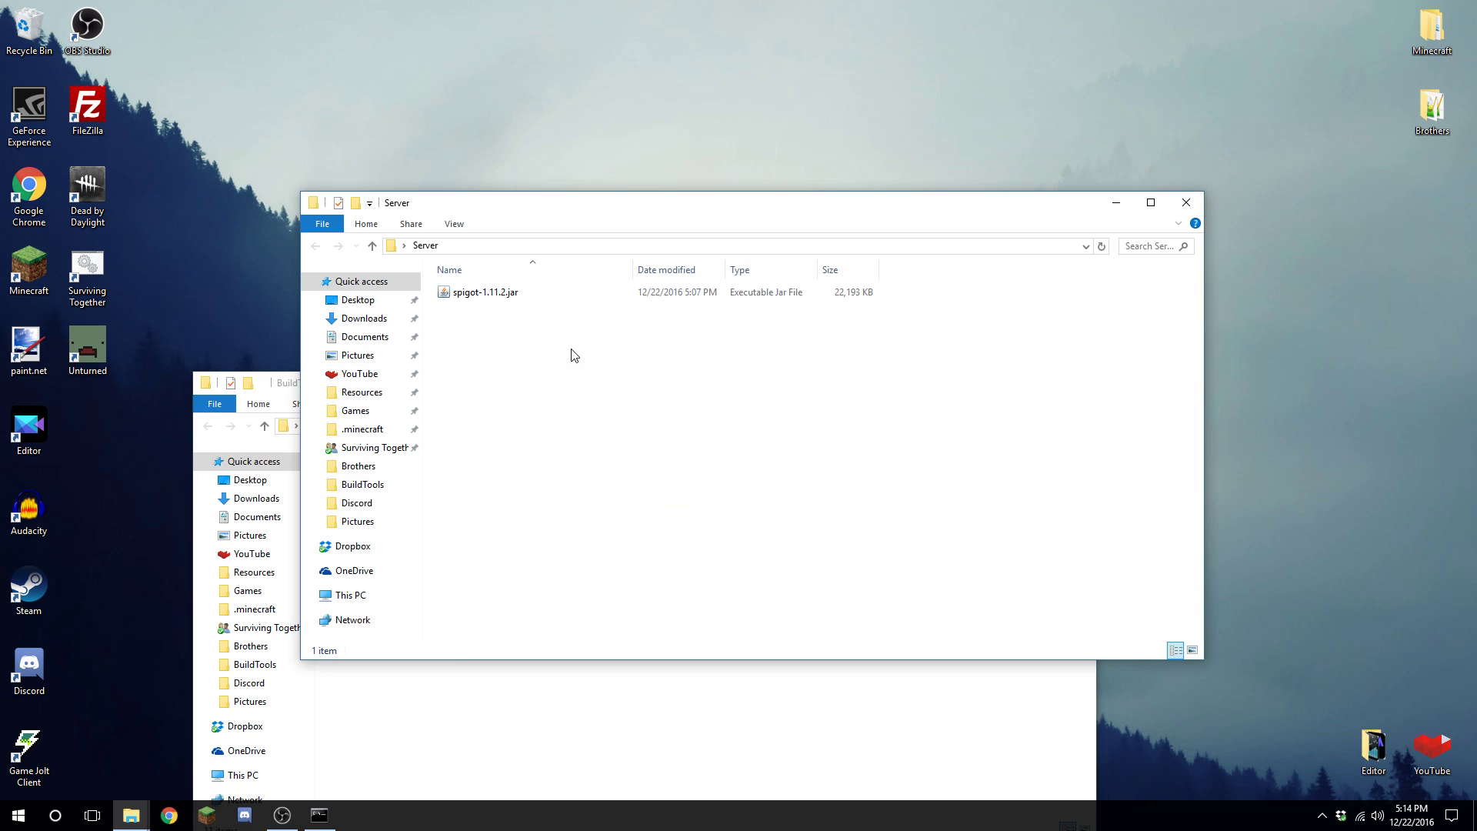
{"action": "left_click", "coordinate": [859, 674]}
{"action": "left_click", "coordinate": [1079, 377]}
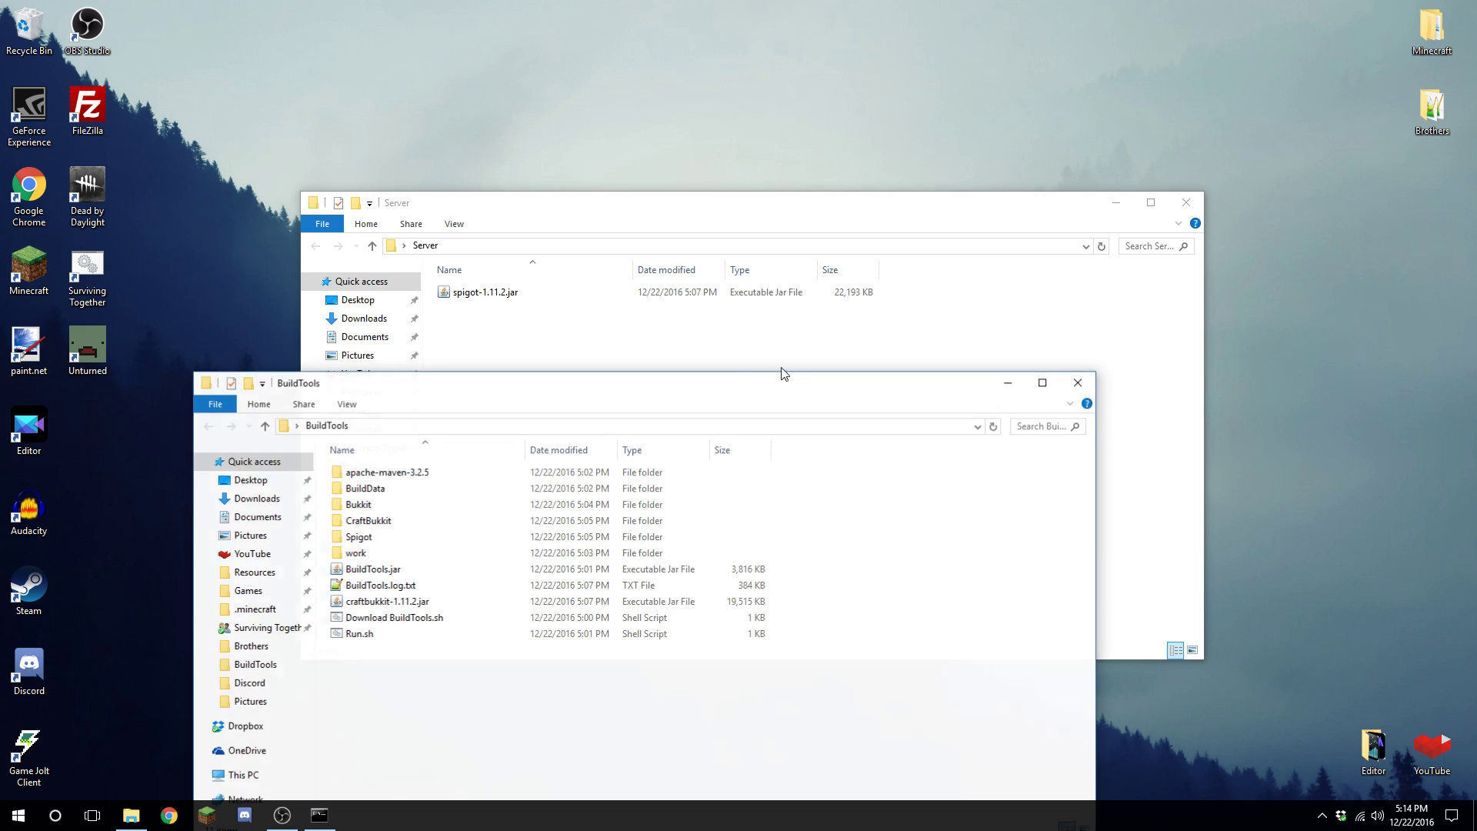
- Rename spigot-1.11.2.jar in the Server folder as spigot.jar
{"action": "left_click", "coordinate": [511, 294]}
{"action": "left_click", "coordinate": [507, 293]}
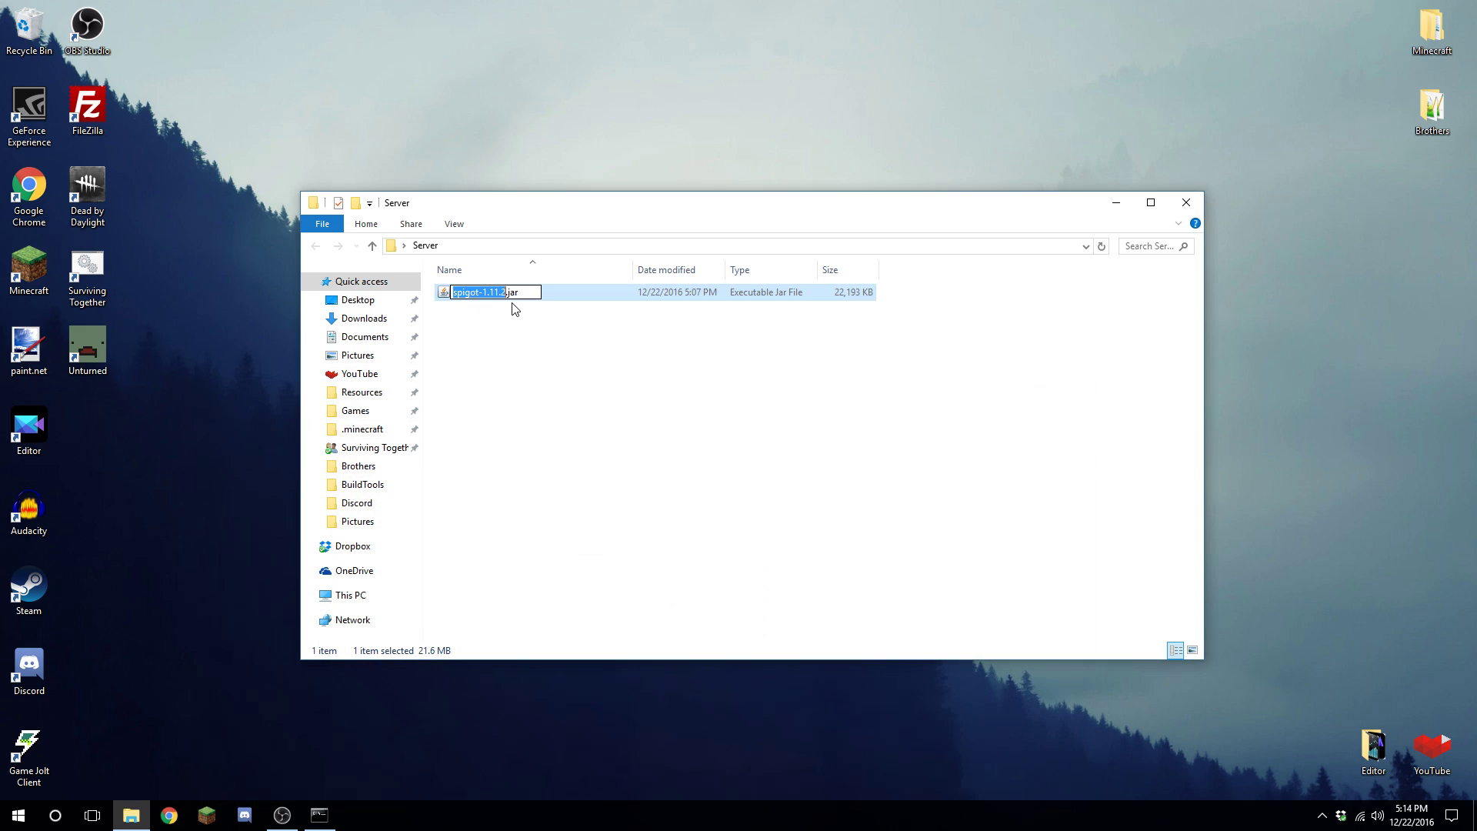
{"action": "type", "text": "spigot"}
{"action": "key", "text": "Return"}
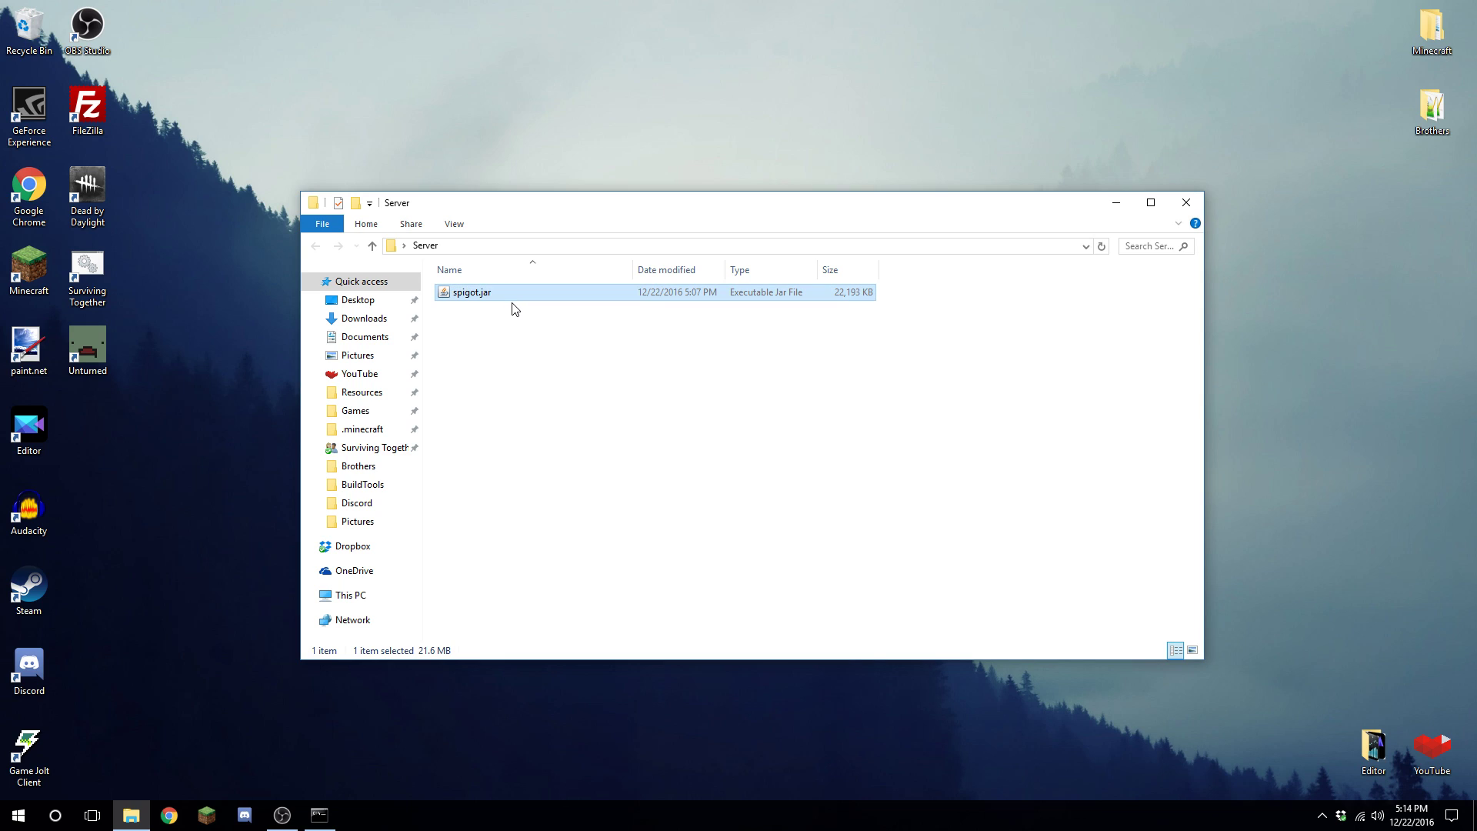
{"action": "left_click", "coordinate": [487, 317]}
{"action": "mouse_move", "coordinate": [1038, 203]}
{"action": "left_mouse_down"}
{"action": "mouse_move", "coordinate": [1023, 220]}
{"action": "mouse_move", "coordinate": [1033, 204]}
{"action": "left_mouse_up"}
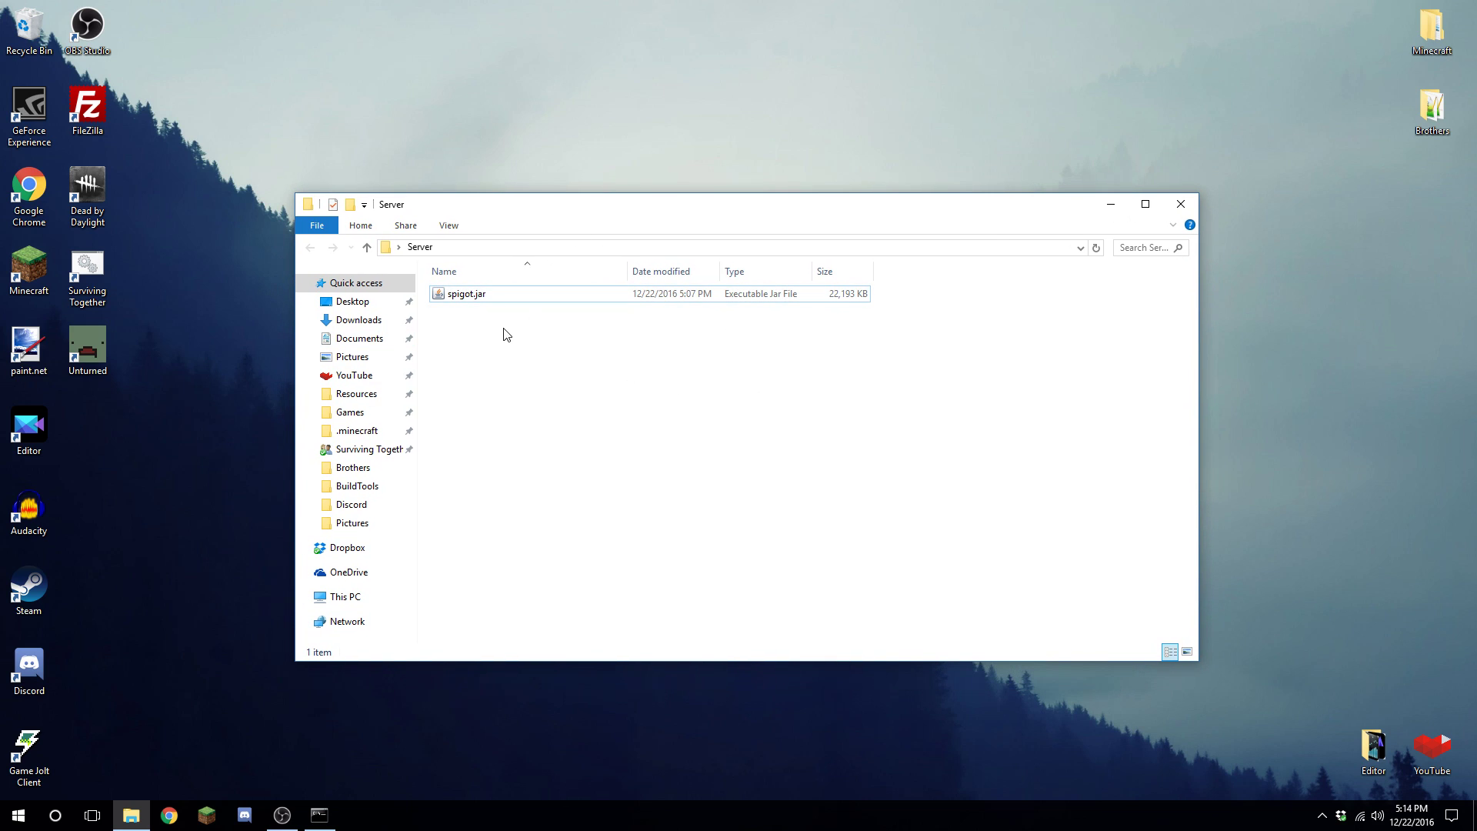
- Create a text document named Run Server.txt in the Server folder and open it for editing
{"action": "right_click", "coordinate": [510, 397]}
{"action": "mouse_move", "coordinate": [654, 637]}
{"action": "left_click", "coordinate": [741, 730]}
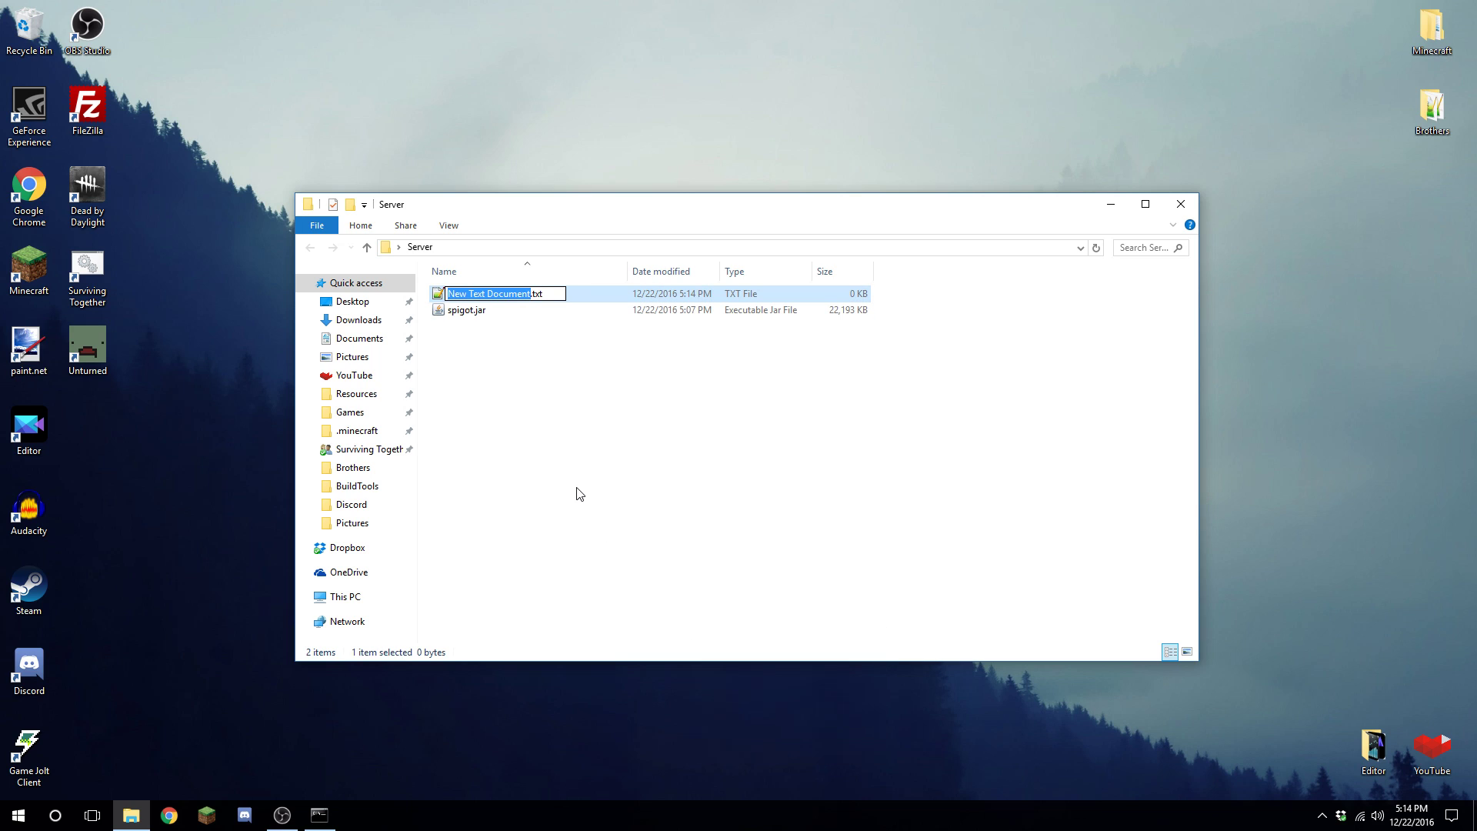
{"action": "type", "text": "Run"}
{"action": "key", "text": "BackSpace"}
{"action": "key", "text": "BackSpace"}
{"action": "key", "text": "BackSpace"}
{"action": "type", "text": "Run Server"}
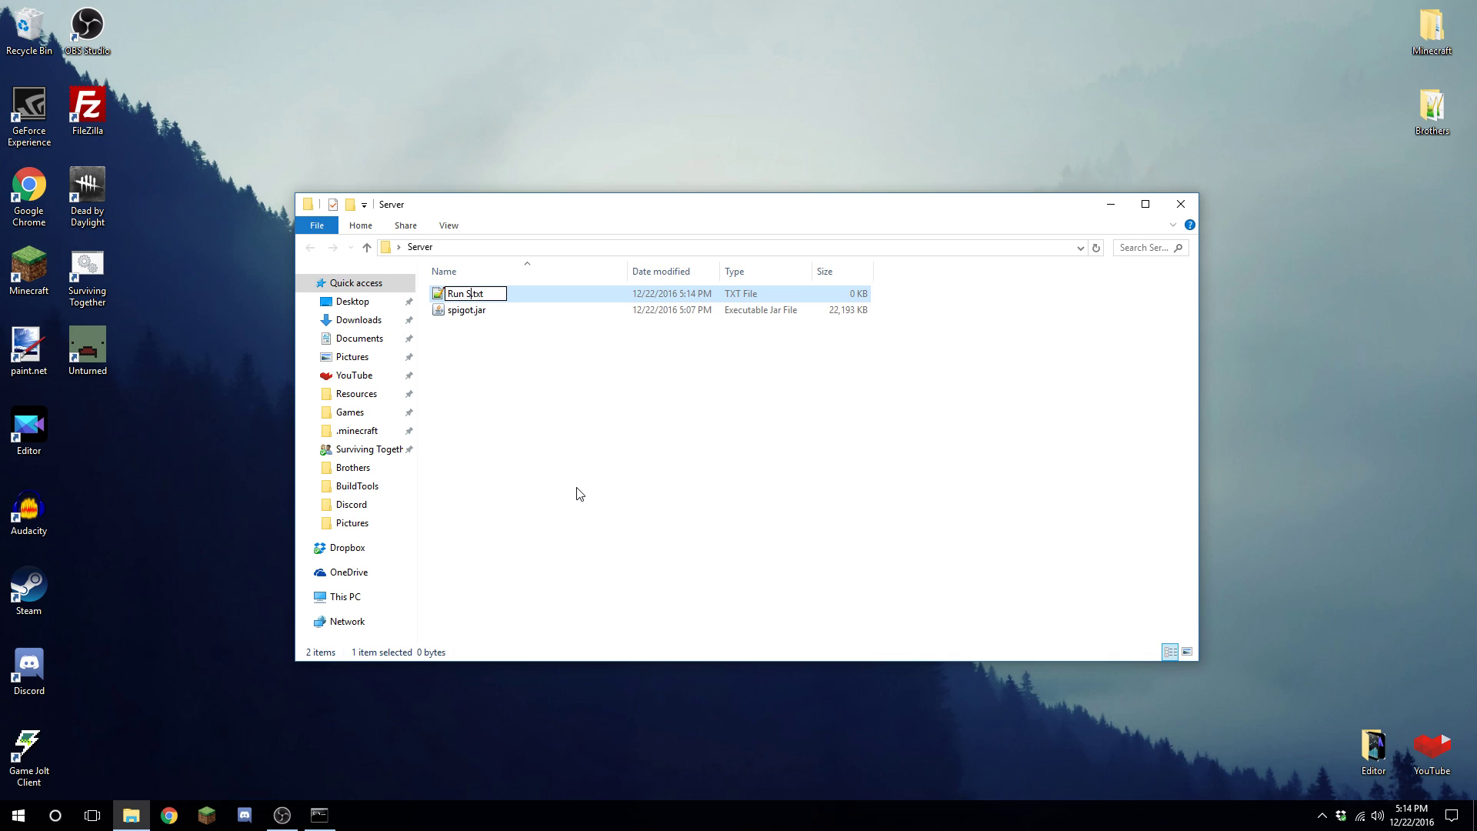
{"action": "key", "text": "Return"}
{"action": "key", "text": "Return"}
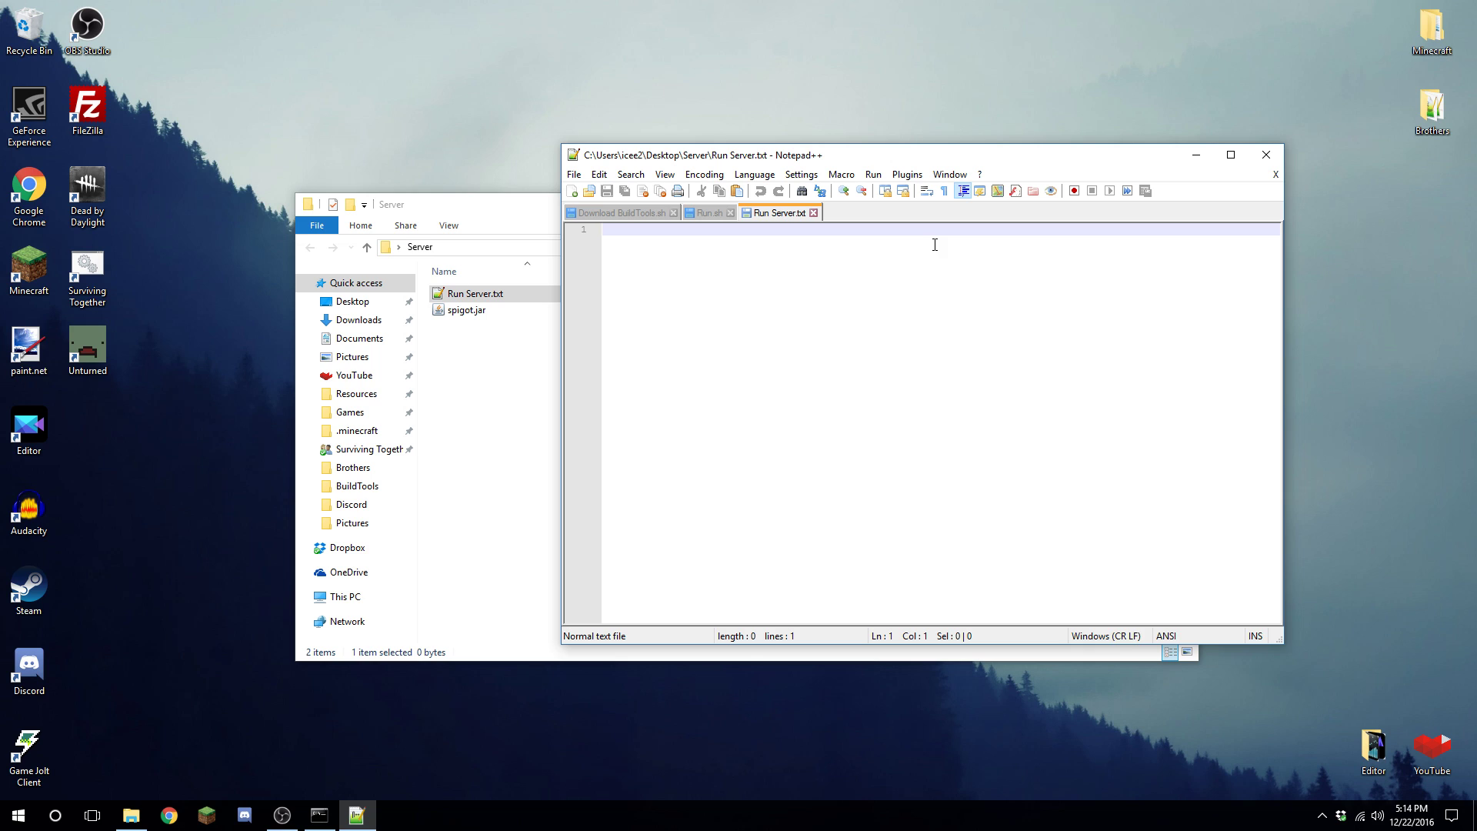
- Open START.bat from the Test Server folder inside the desktop's Minecraft Servers folder for editing in Notepad++
{"action": "double_click", "coordinate": [1423, 42]}
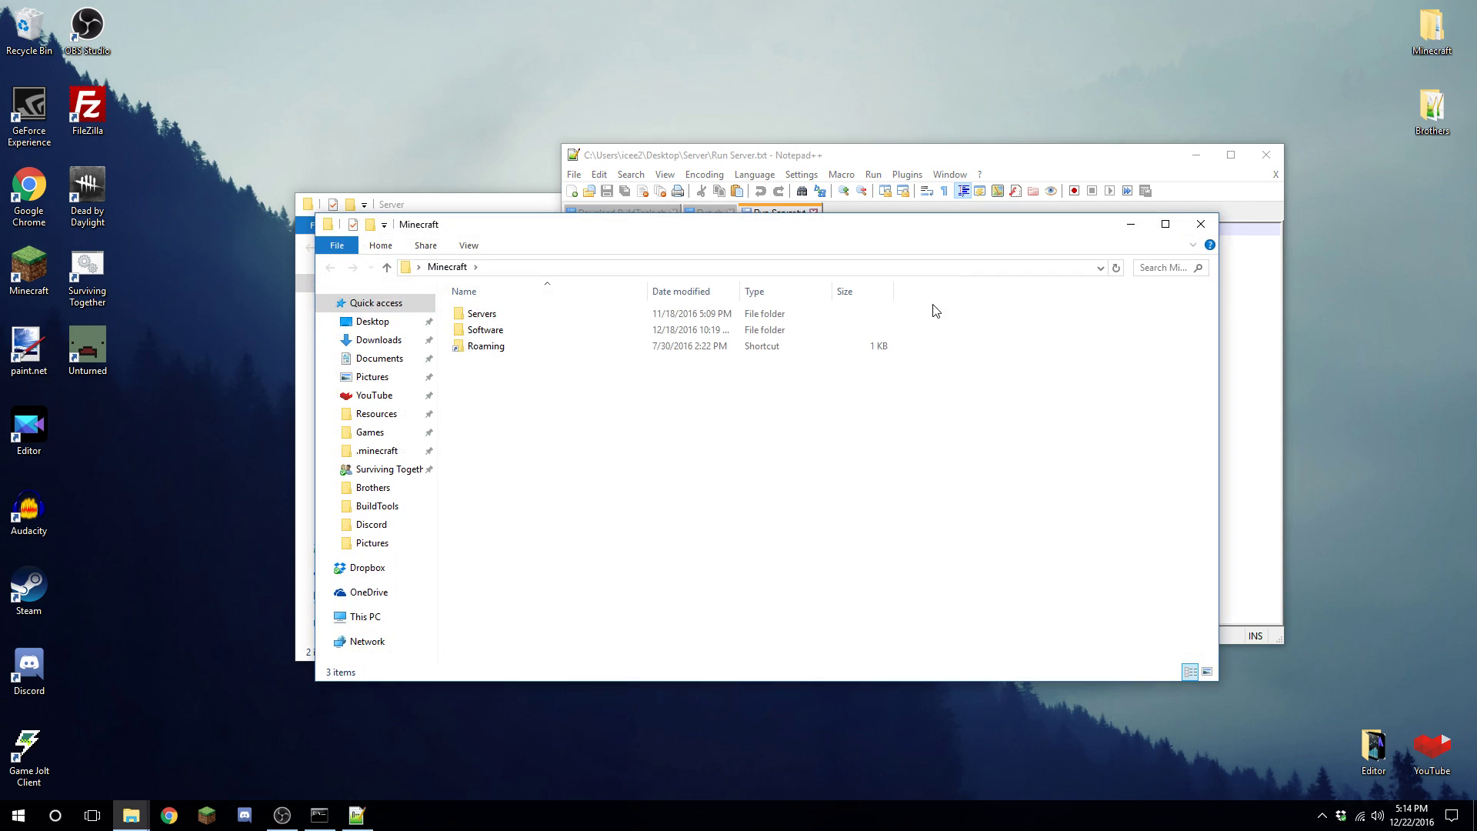
{"action": "double_click", "coordinate": [482, 314]}
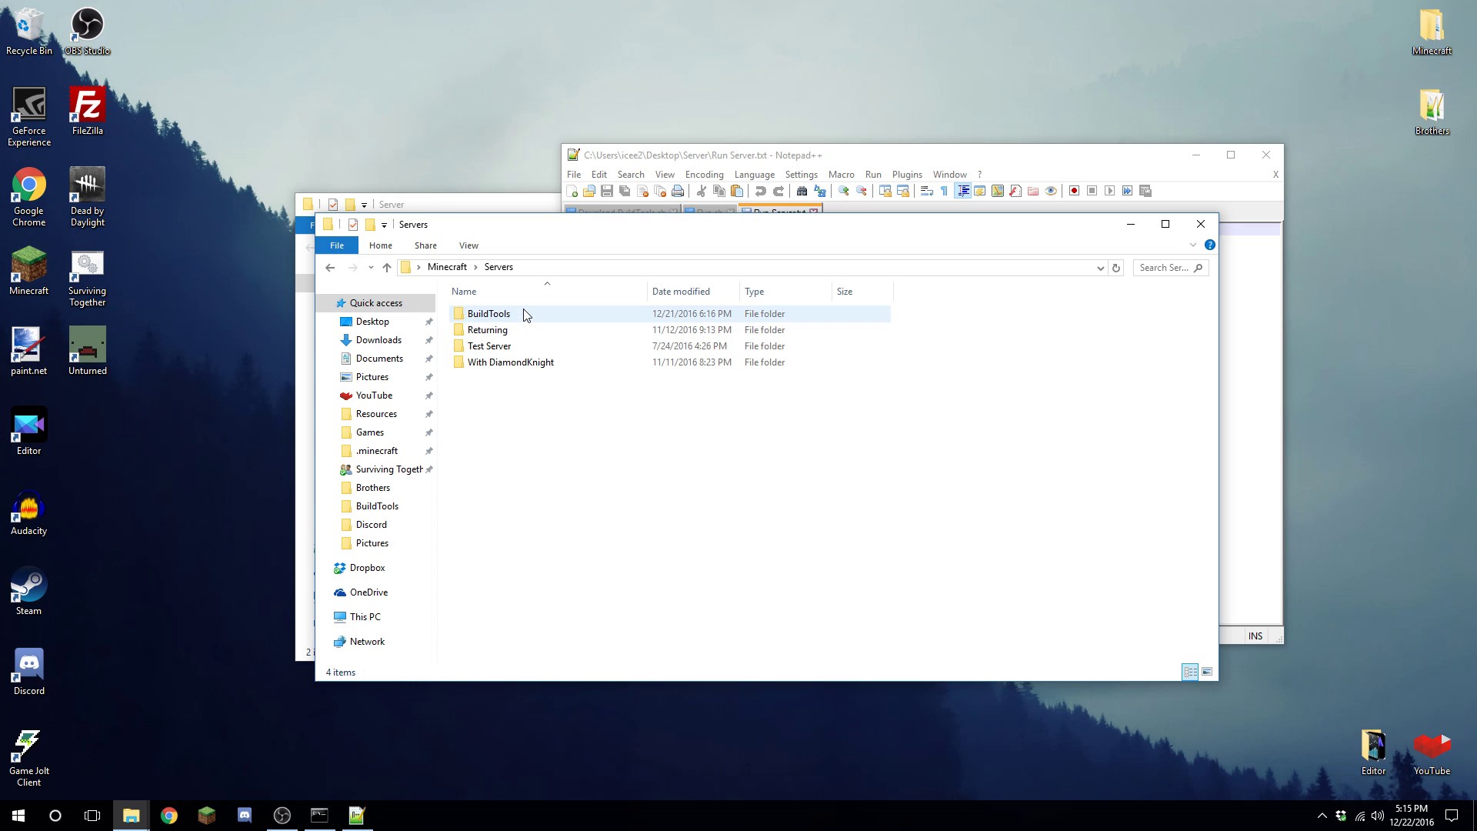
{"action": "double_click", "coordinate": [529, 348]}
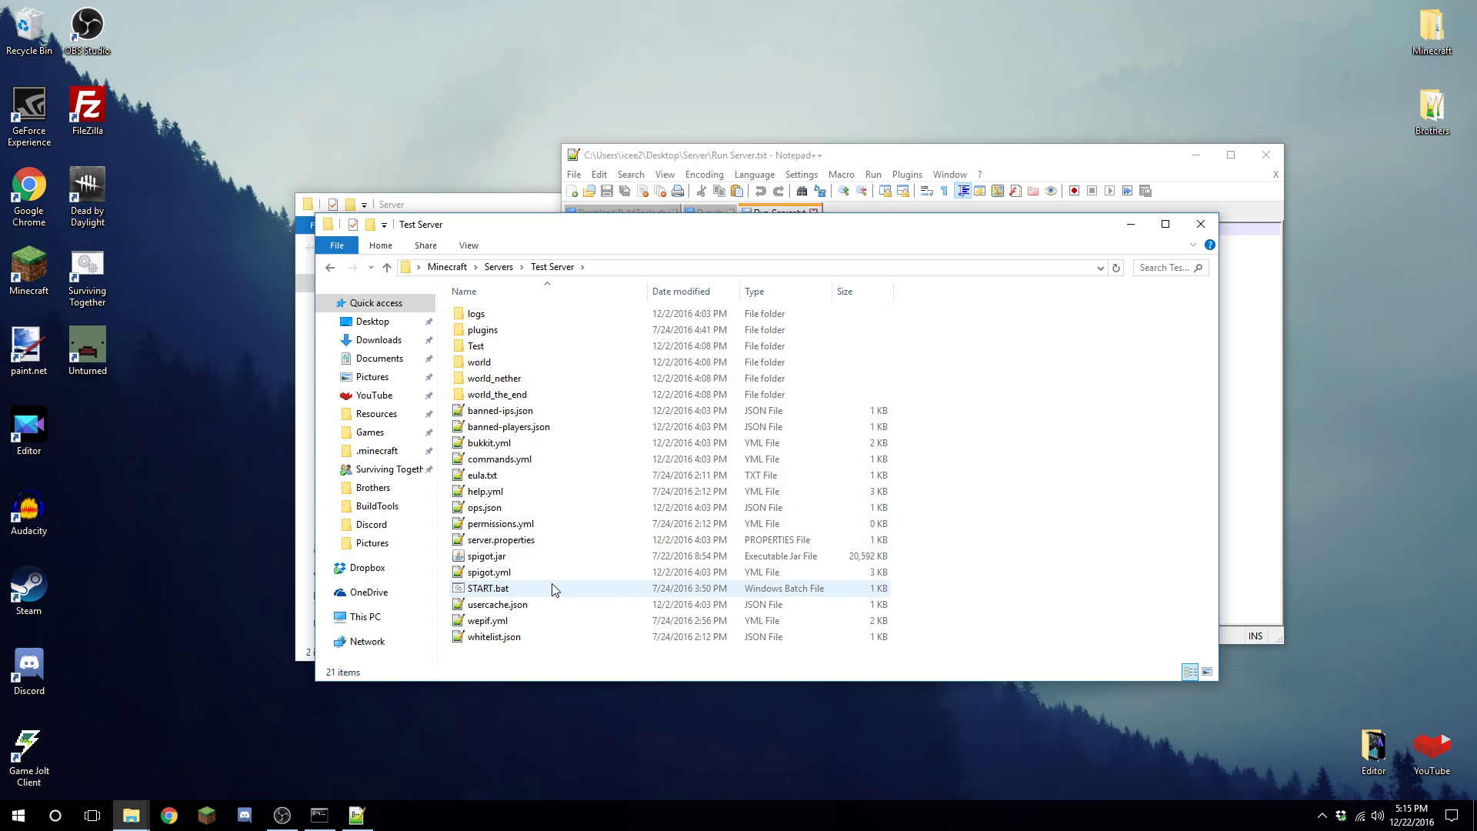
{"action": "left_click", "coordinate": [517, 589]}
{"action": "right_click", "coordinate": [517, 589]}
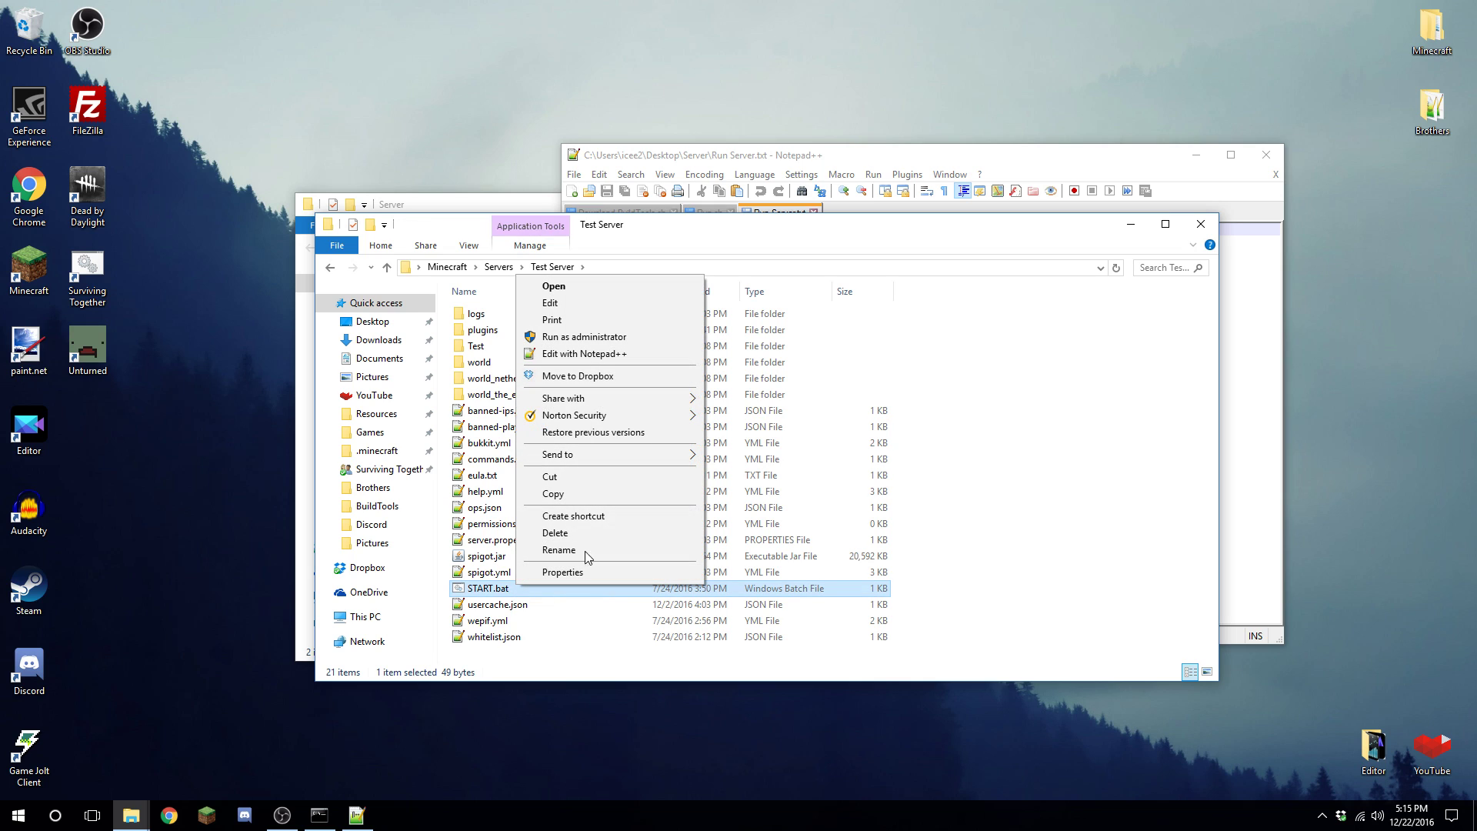
{"action": "left_click", "coordinate": [600, 352]}
{"action": "key", "text": "ctrl+a"}
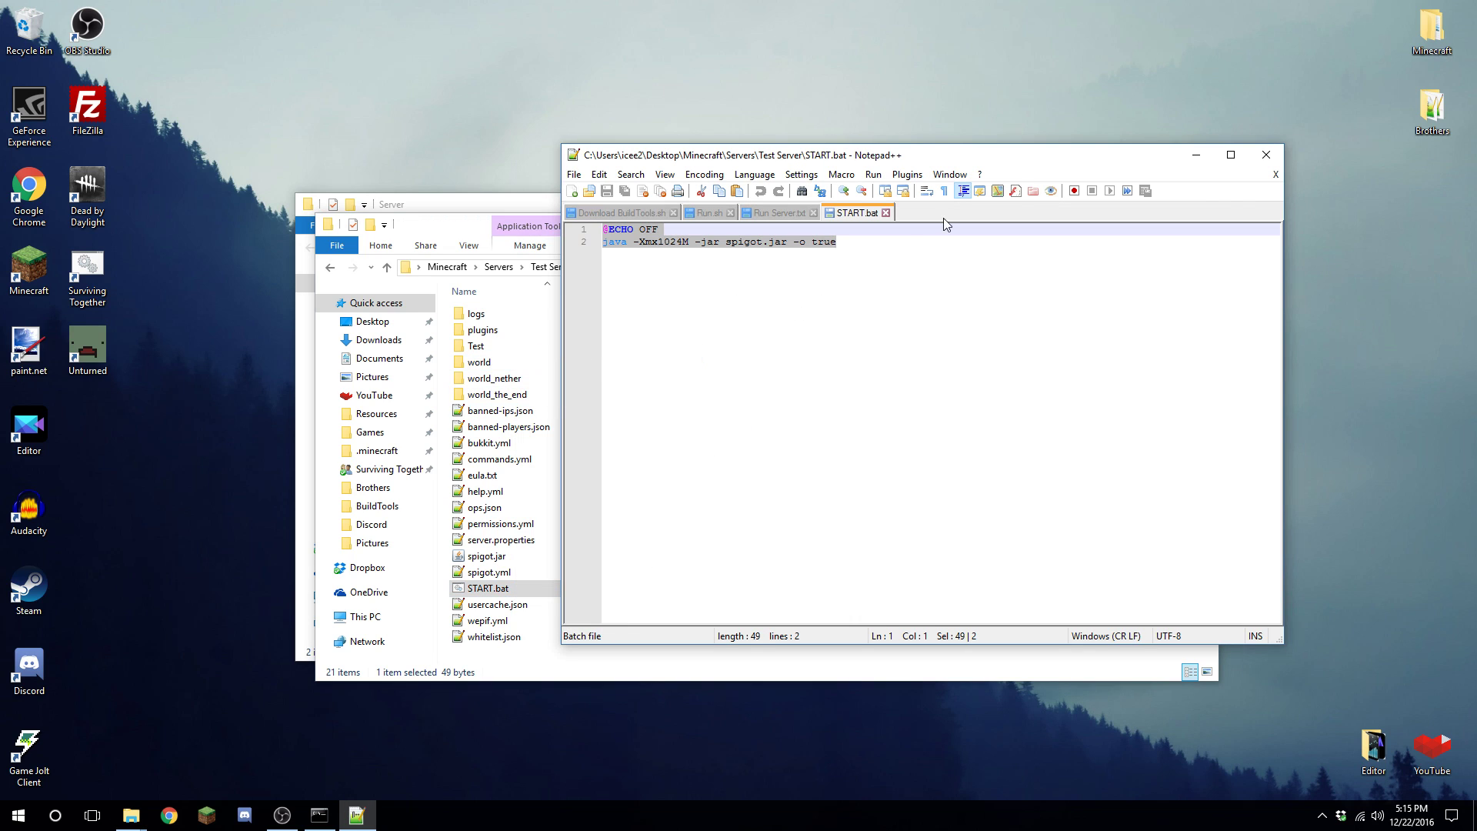
{"action": "left_click", "coordinate": [886, 212]}
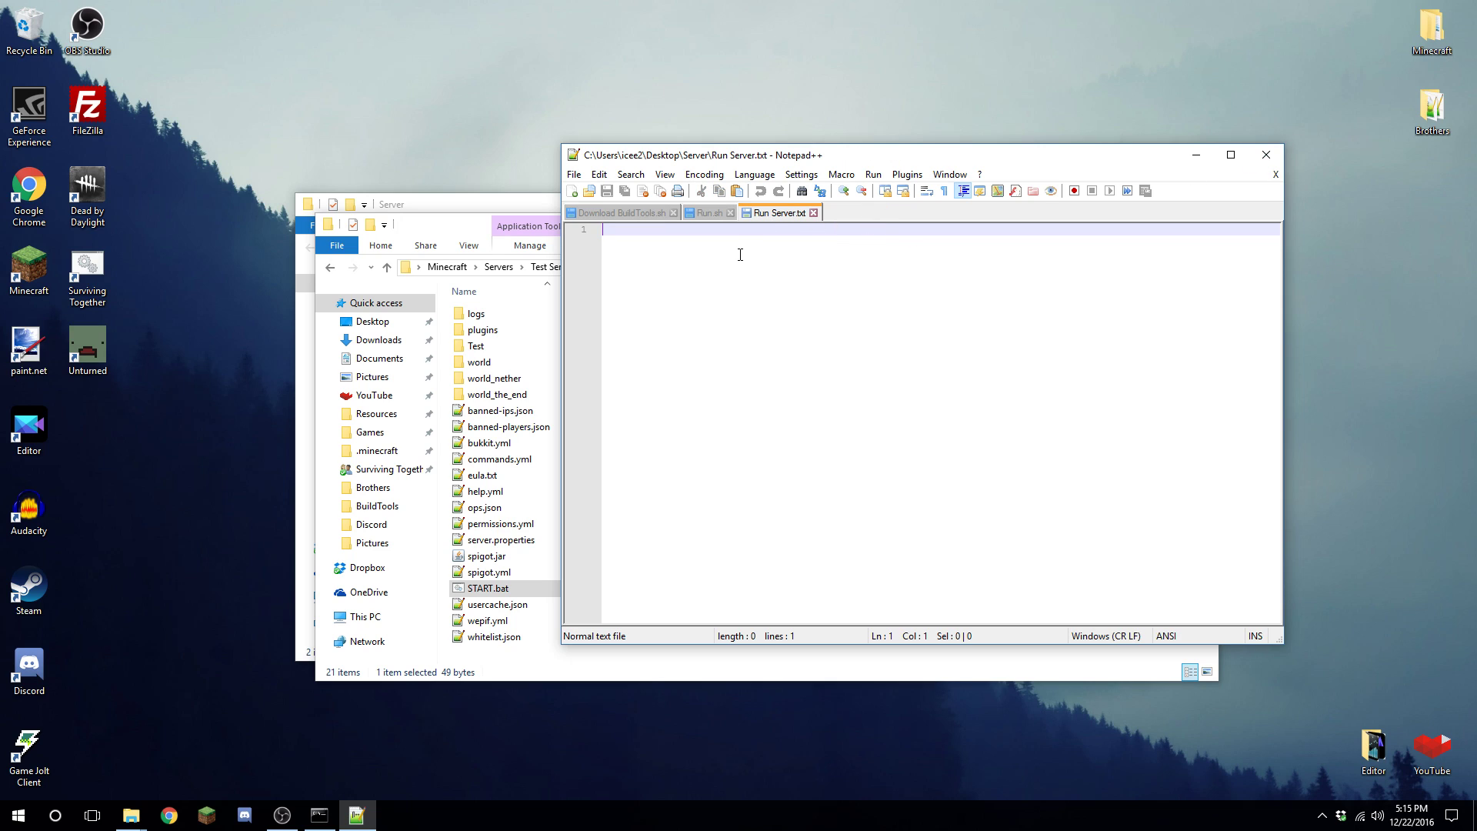
{"action": "key", "text": "ctrl+v"}
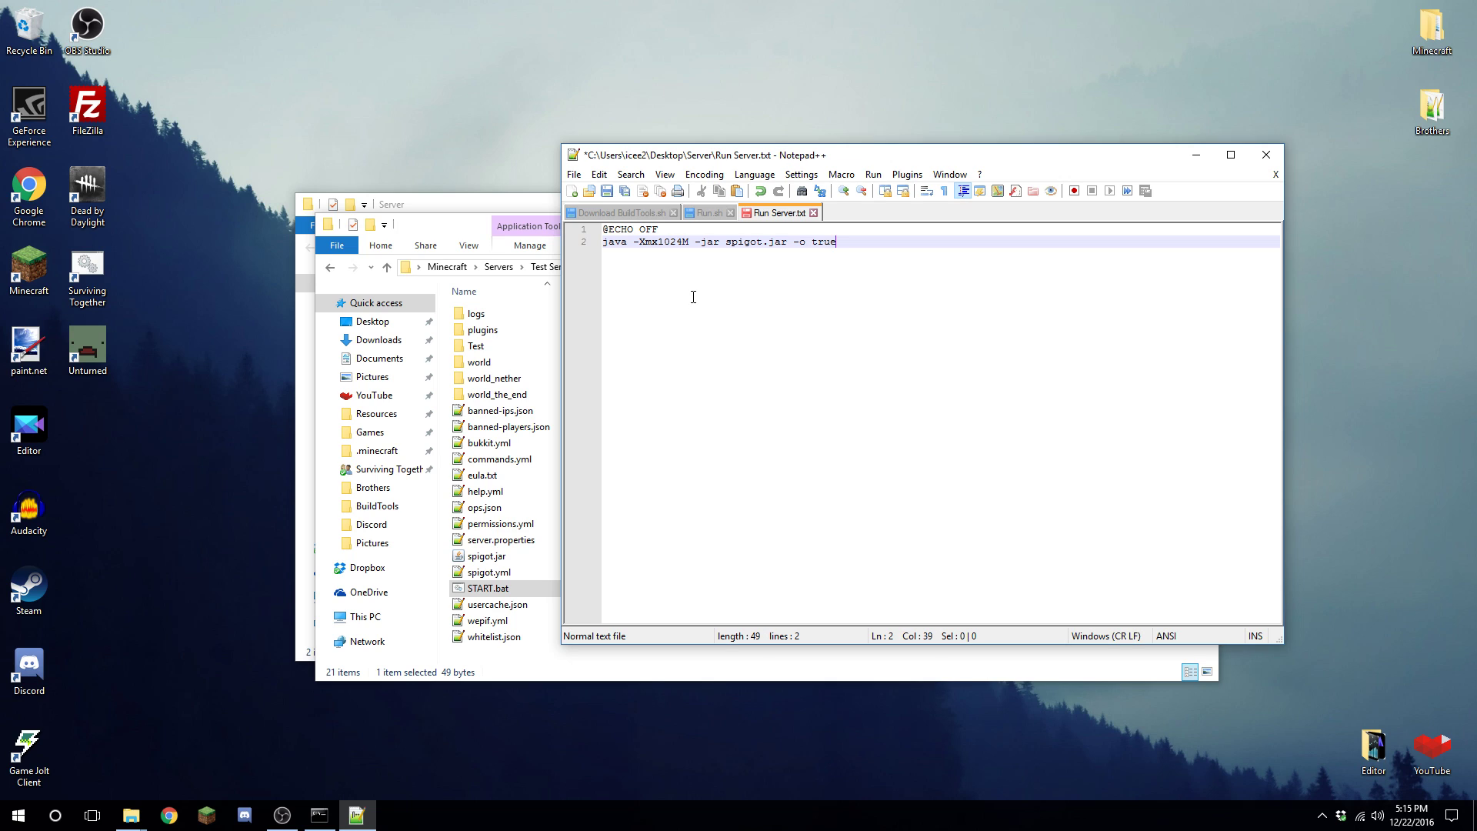
{"action": "left_click_drag", "start_coordinate": [681, 227], "coordinate": [601, 229]}
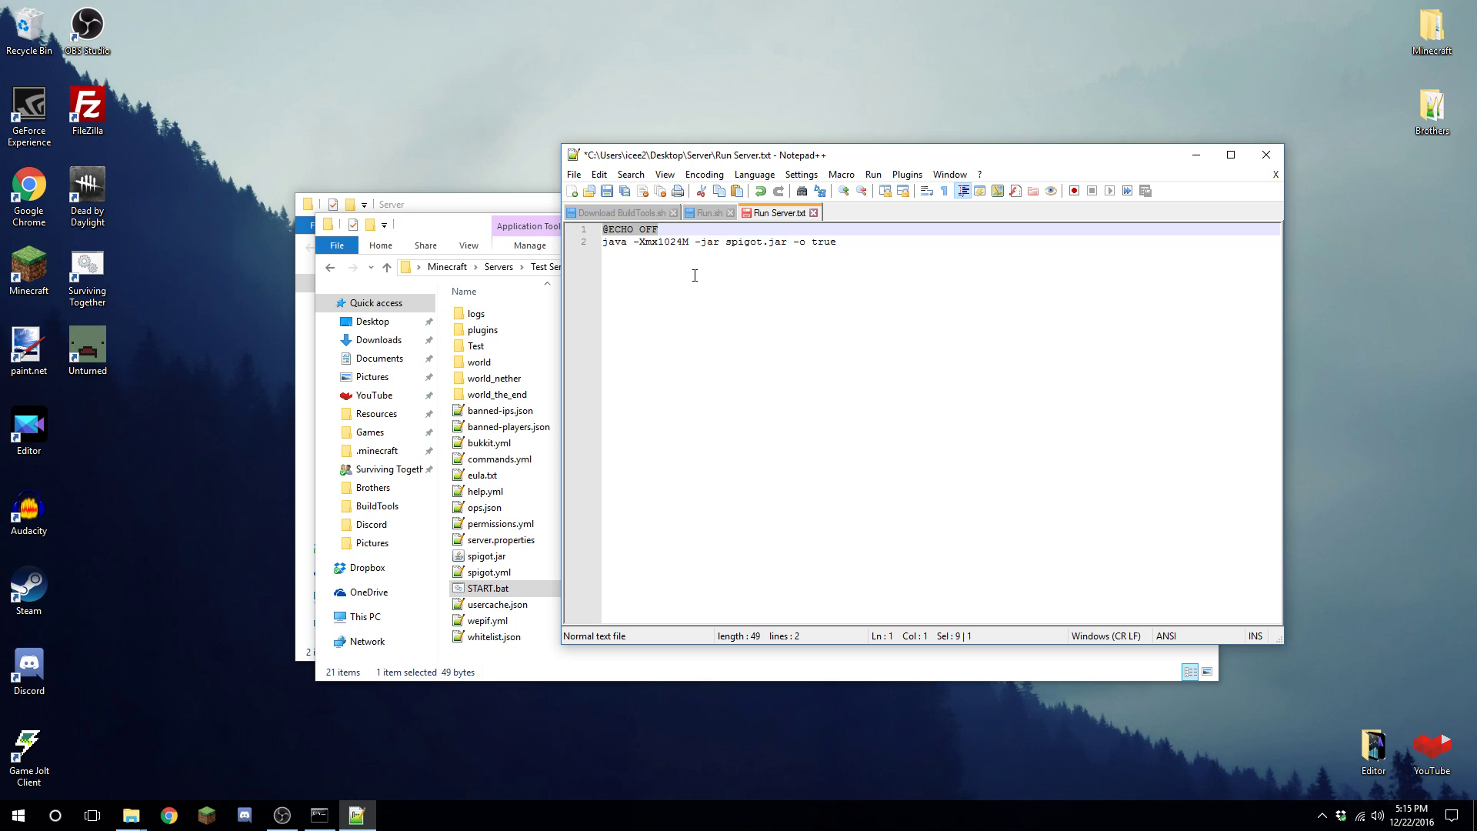
{"action": "left_click", "coordinate": [681, 228]}
{"action": "left_click", "coordinate": [869, 241]}
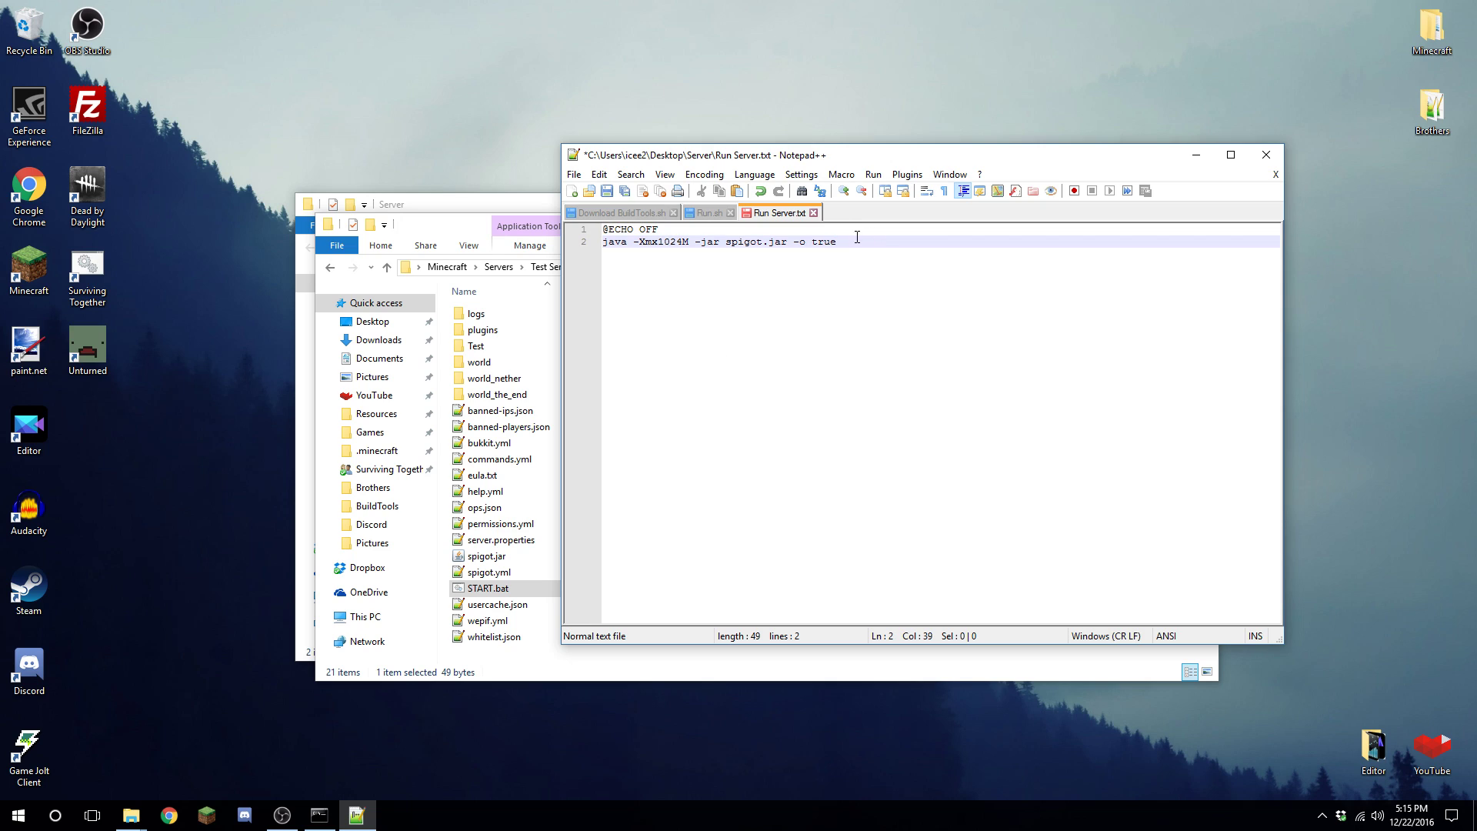
{"action": "left_click", "coordinate": [682, 241]}
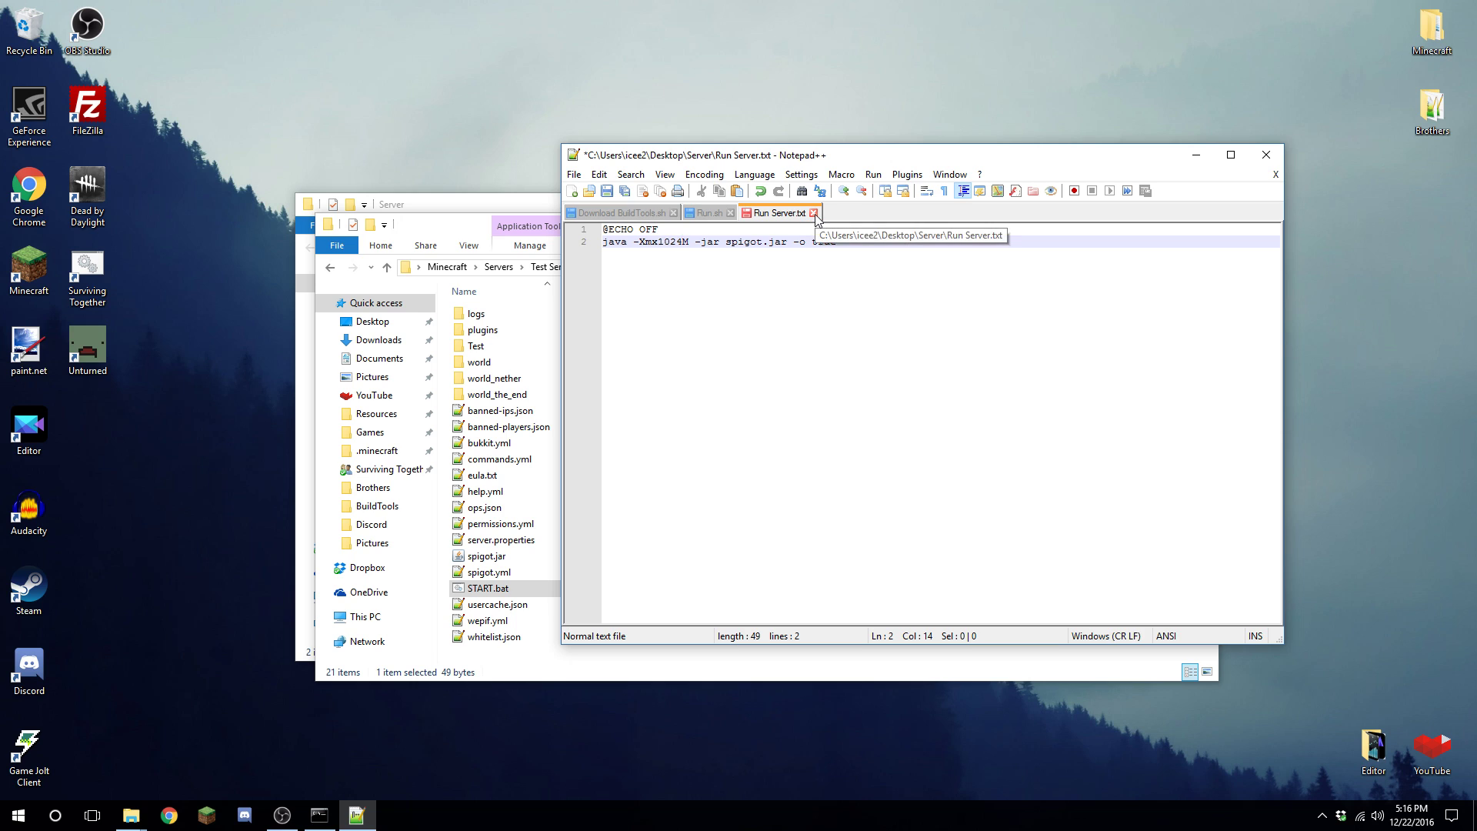
- Save the script in the Server folder under the new name Run Server.bat
{"action": "left_click", "coordinate": [574, 174]}
{"action": "left_click", "coordinate": [612, 316]}
{"action": "left_click", "coordinate": [943, 534]}
{"action": "key", "text": "BackSpace"}
{"action": "key", "text": "BackSpace"}
{"action": "key", "text": "BackSpace"}
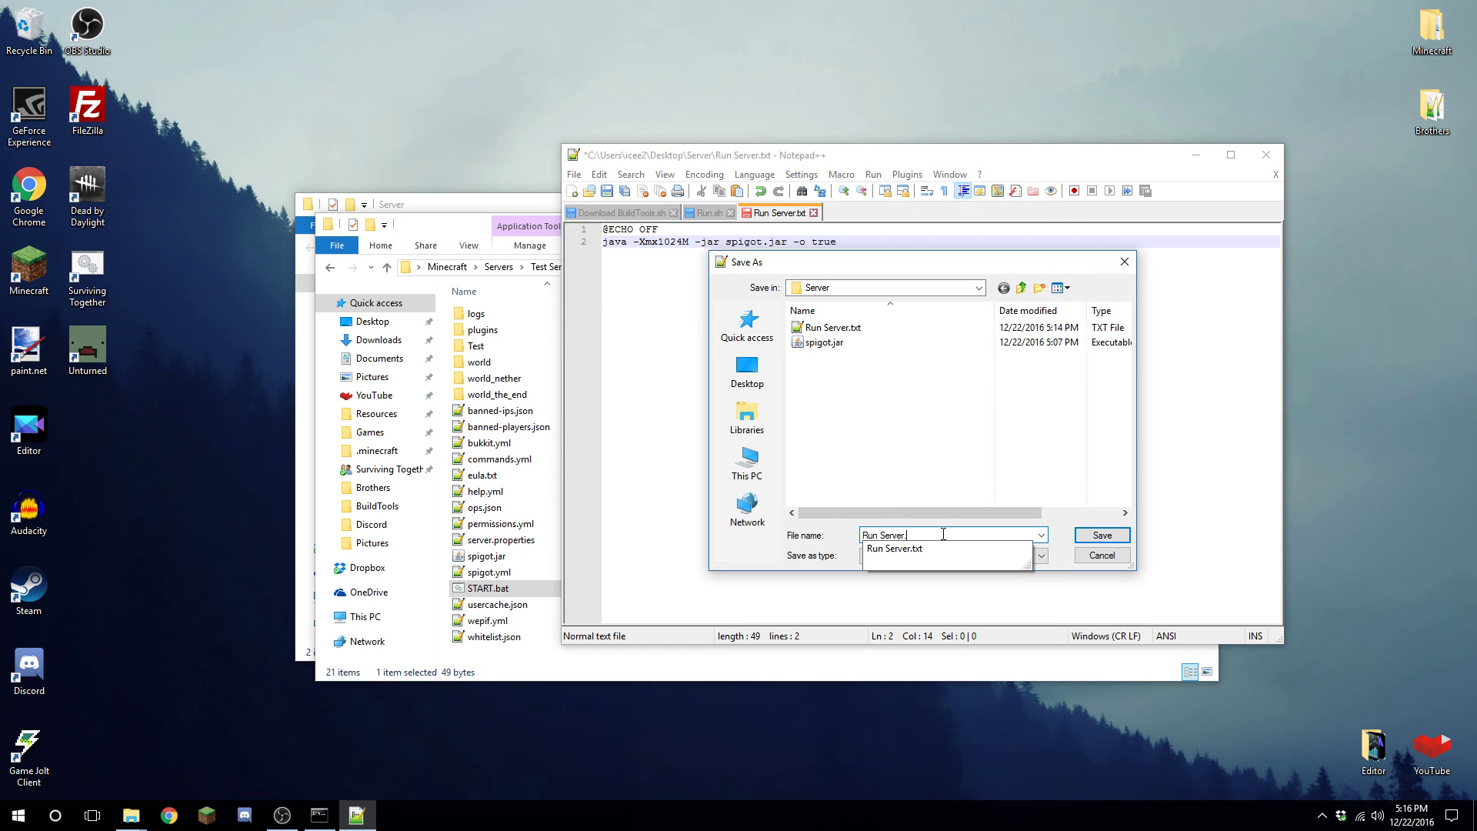
{"action": "type", "text": "bat"}
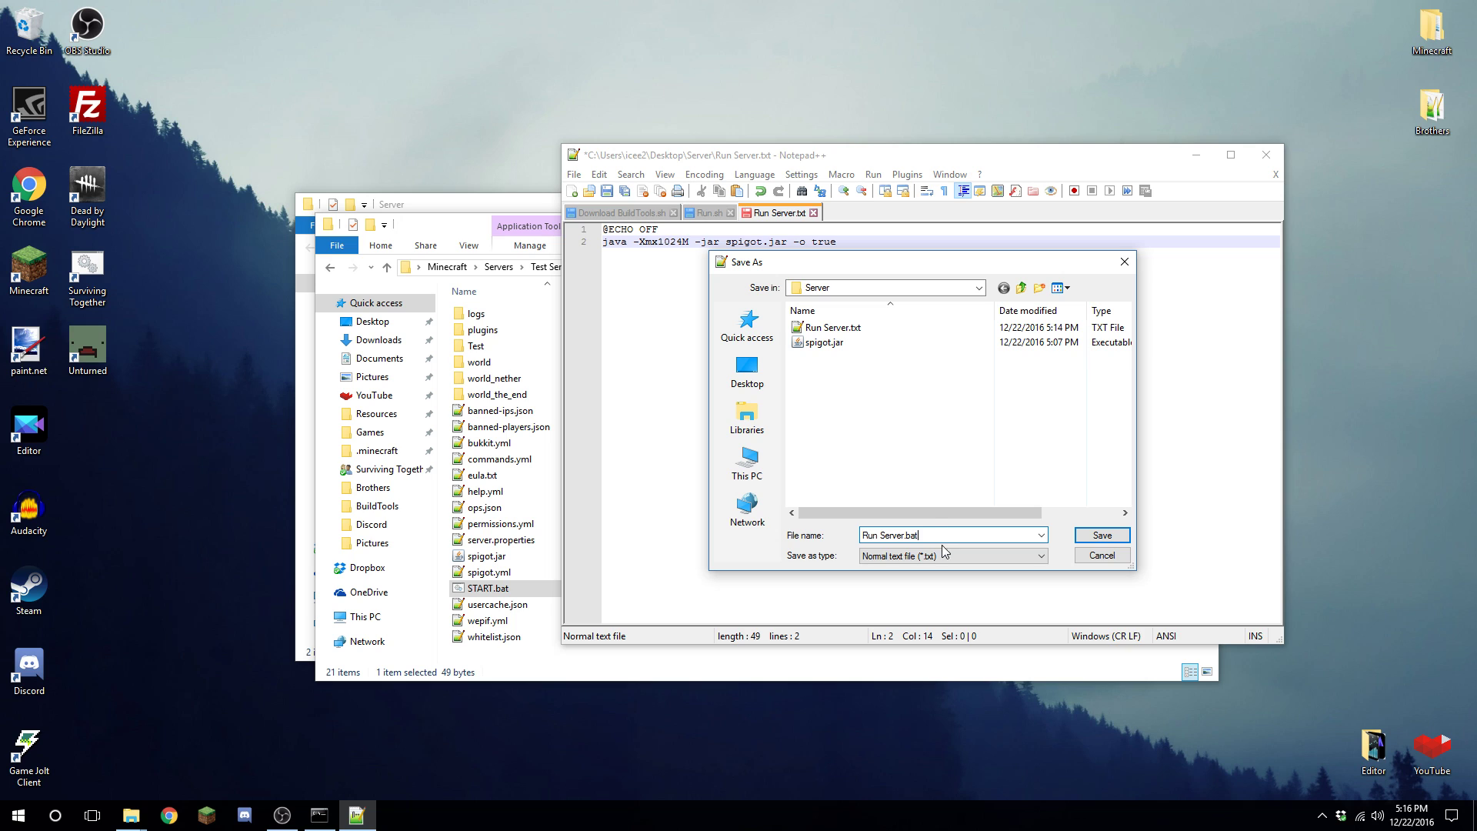
{"action": "left_click", "coordinate": [1124, 535]}
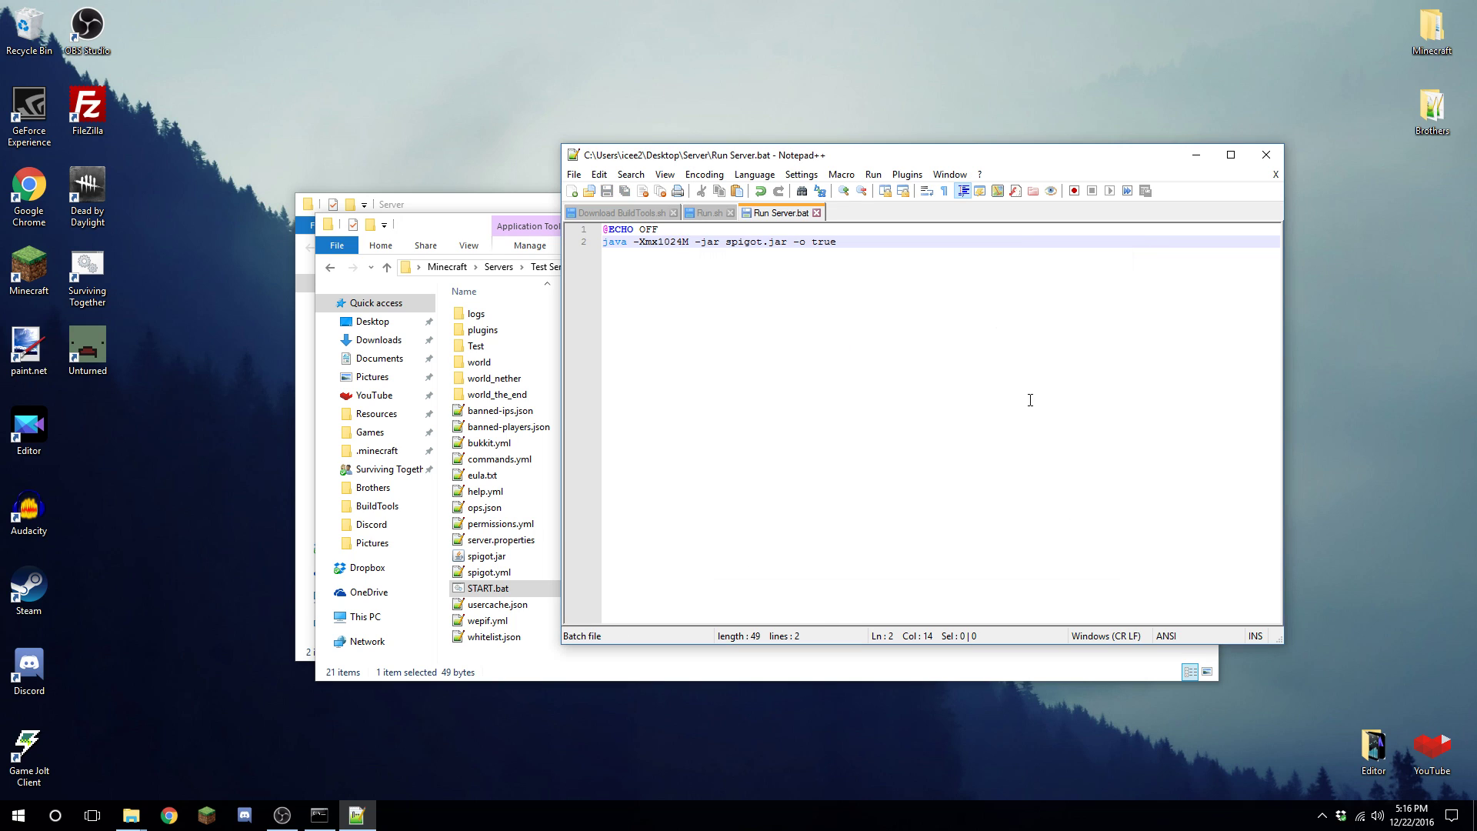
- Close the text editor and the Test Server window, then delete Run Server.txt from the Server folder
{"action": "left_click", "coordinate": [1266, 155]}
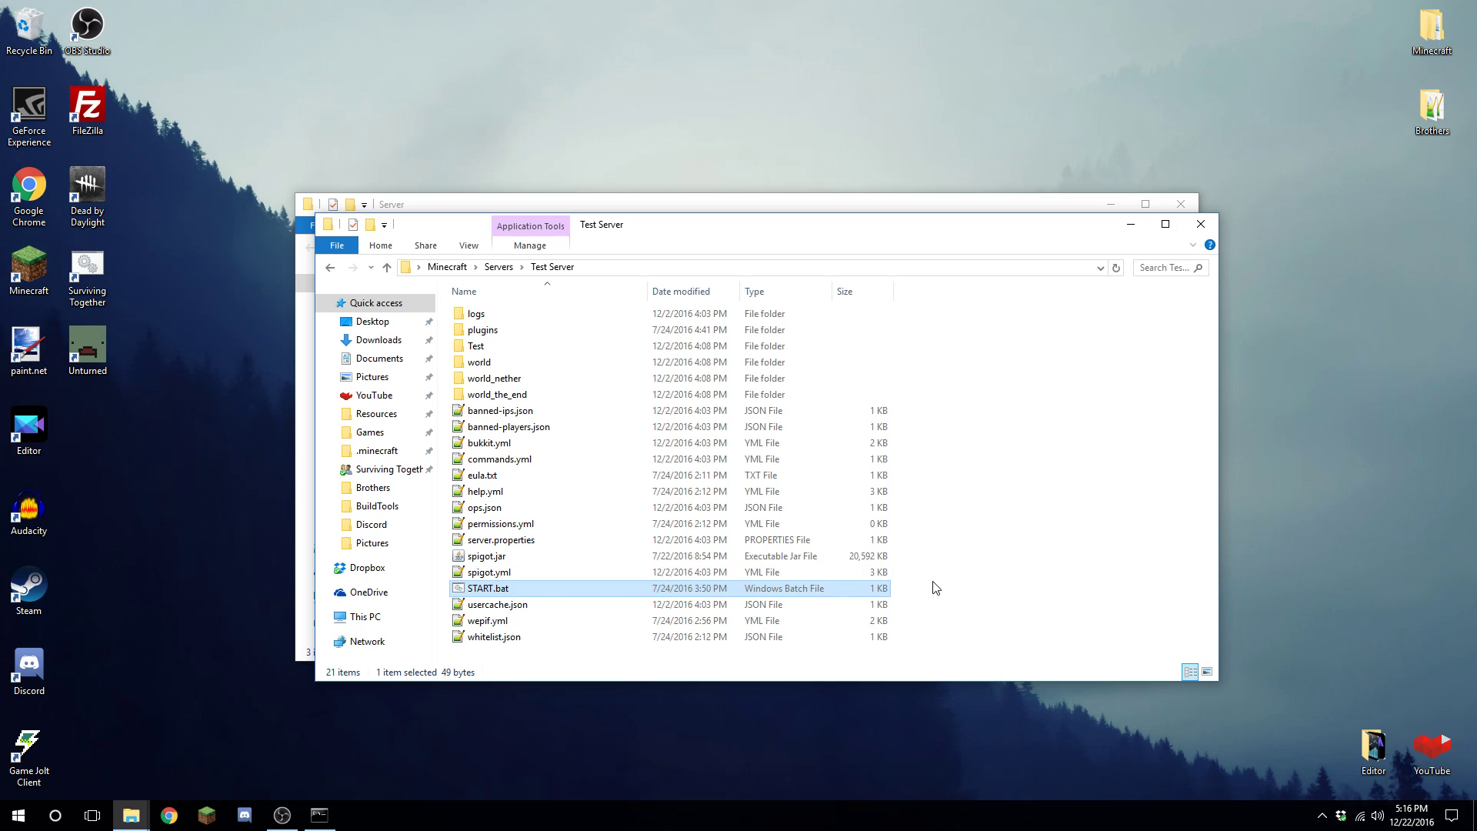
{"action": "left_click", "coordinate": [1201, 224]}
{"action": "left_click", "coordinate": [629, 469]}
{"action": "left_click", "coordinate": [531, 313]}
{"action": "key", "text": "Delete"}
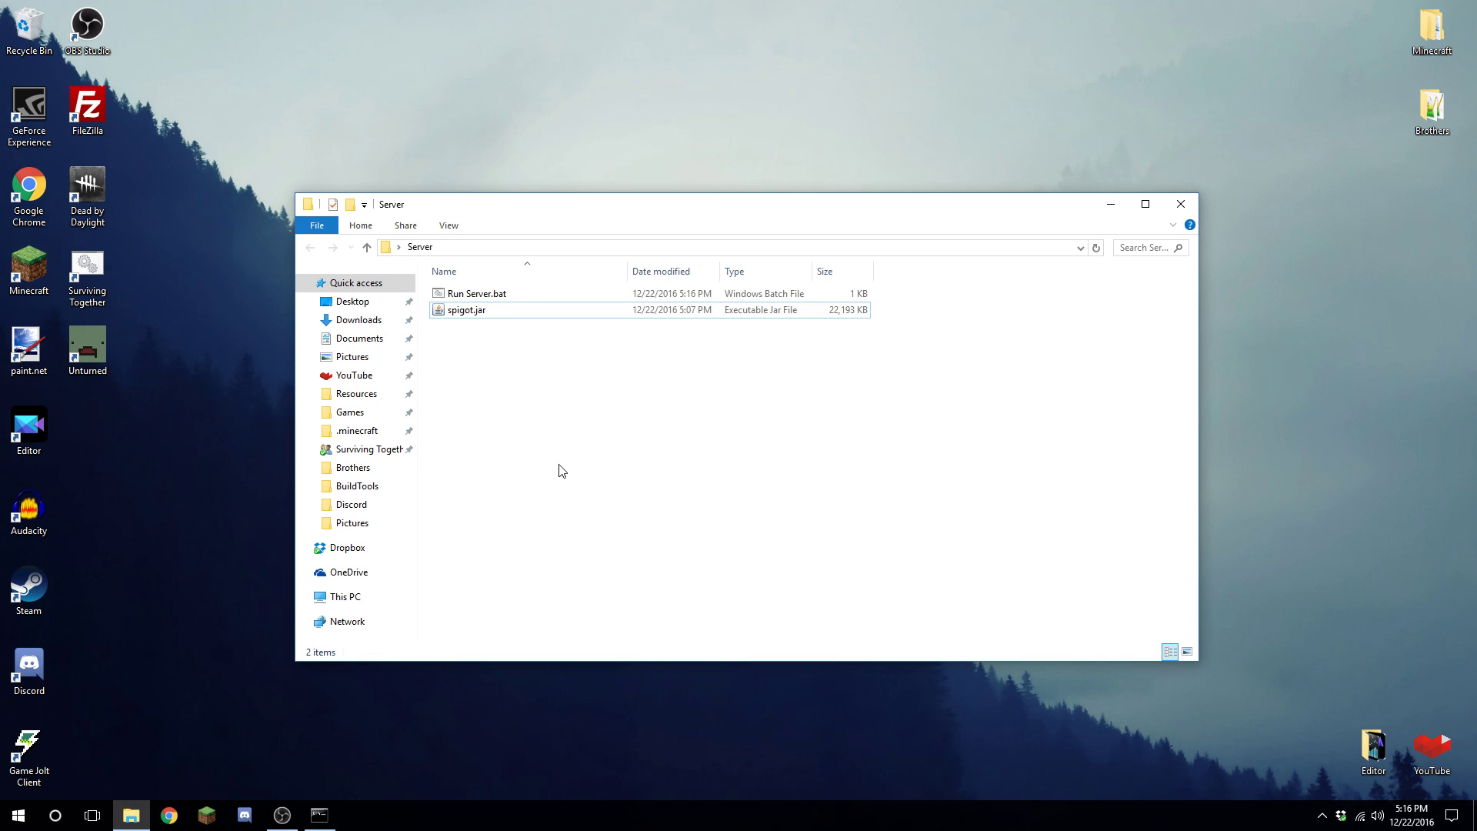
- Run Run Server.bat for the first time to generate the initial server files in the Server folder
{"action": "double_click", "coordinate": [520, 295]}
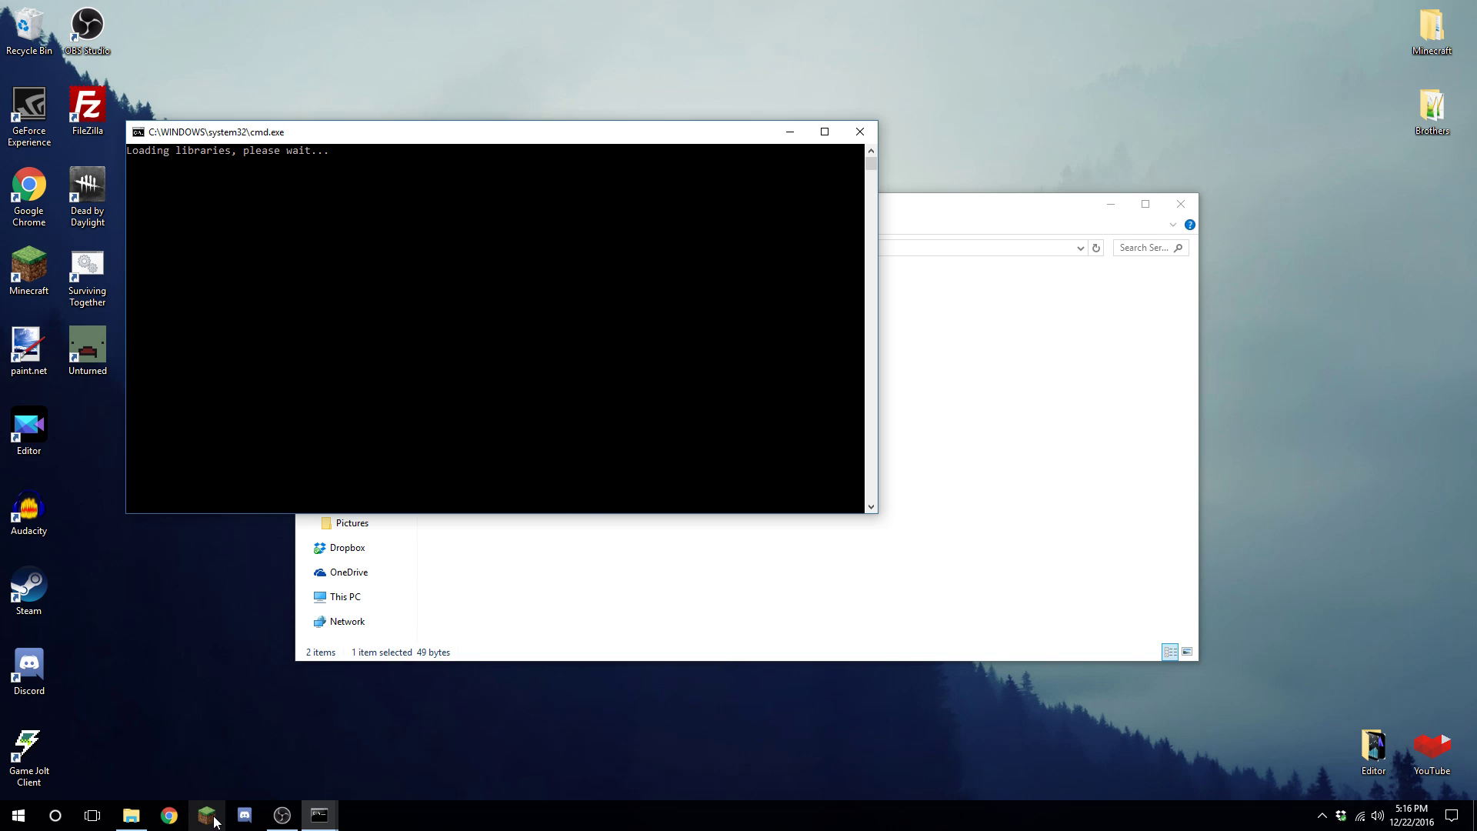
{"action": "left_click", "coordinate": [982, 580]}
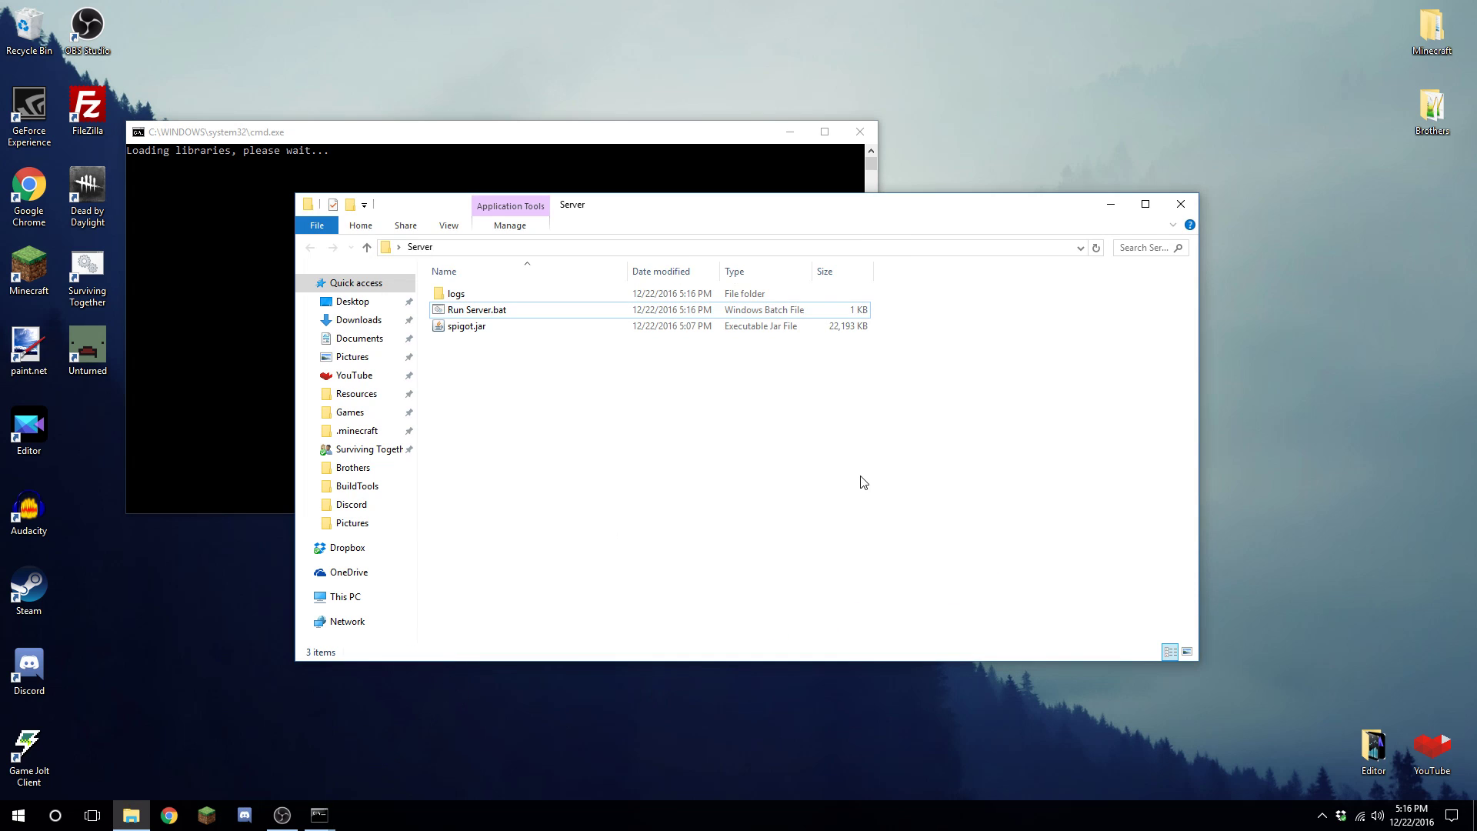
{"action": "left_click", "coordinate": [730, 137]}
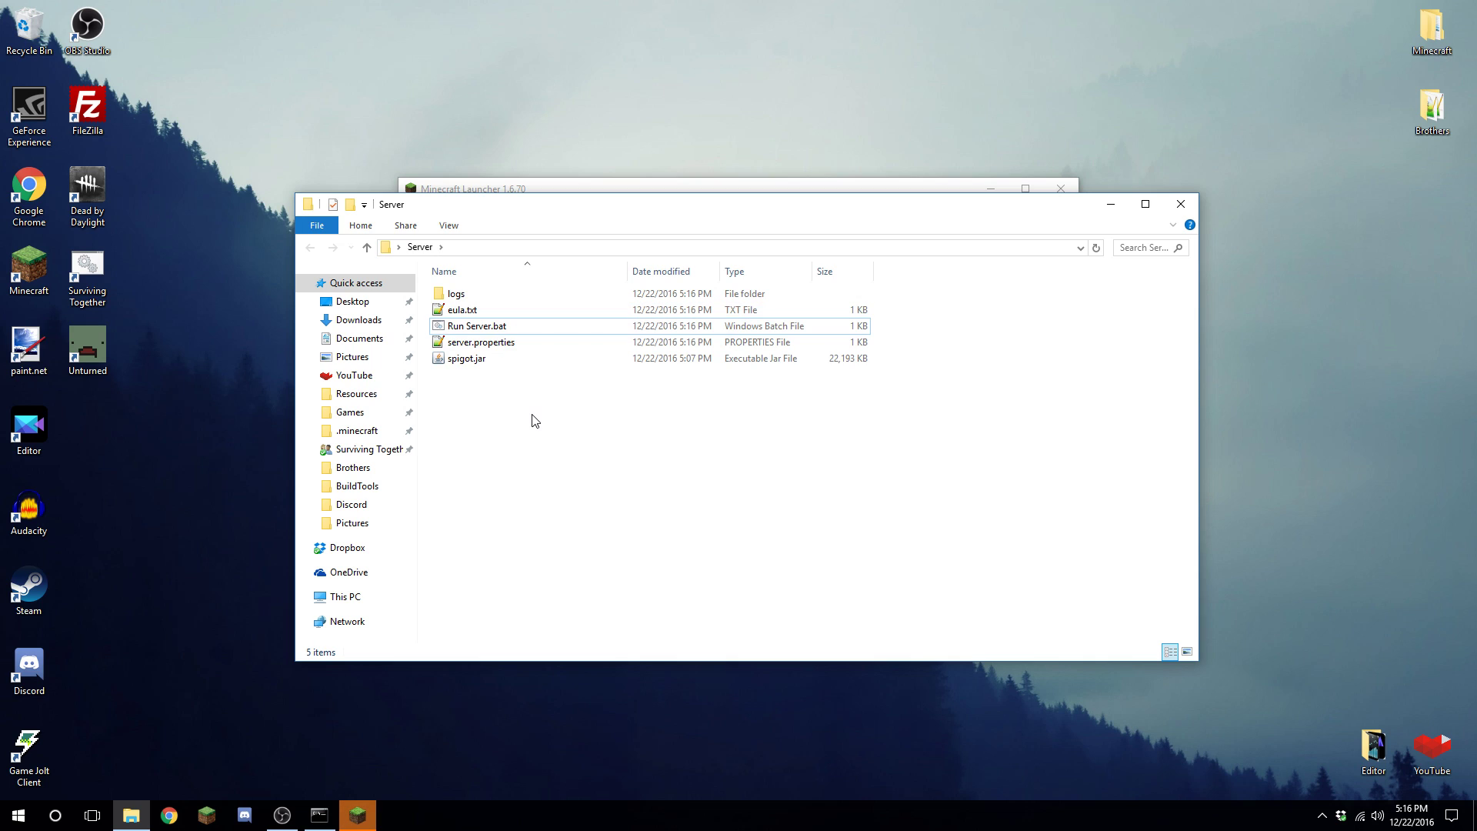
- Accept the EULA by setting eula=true in eula.txt, save the file and close the text editor
{"action": "double_click", "coordinate": [496, 311]}
{"action": "left_click", "coordinate": [746, 260]}
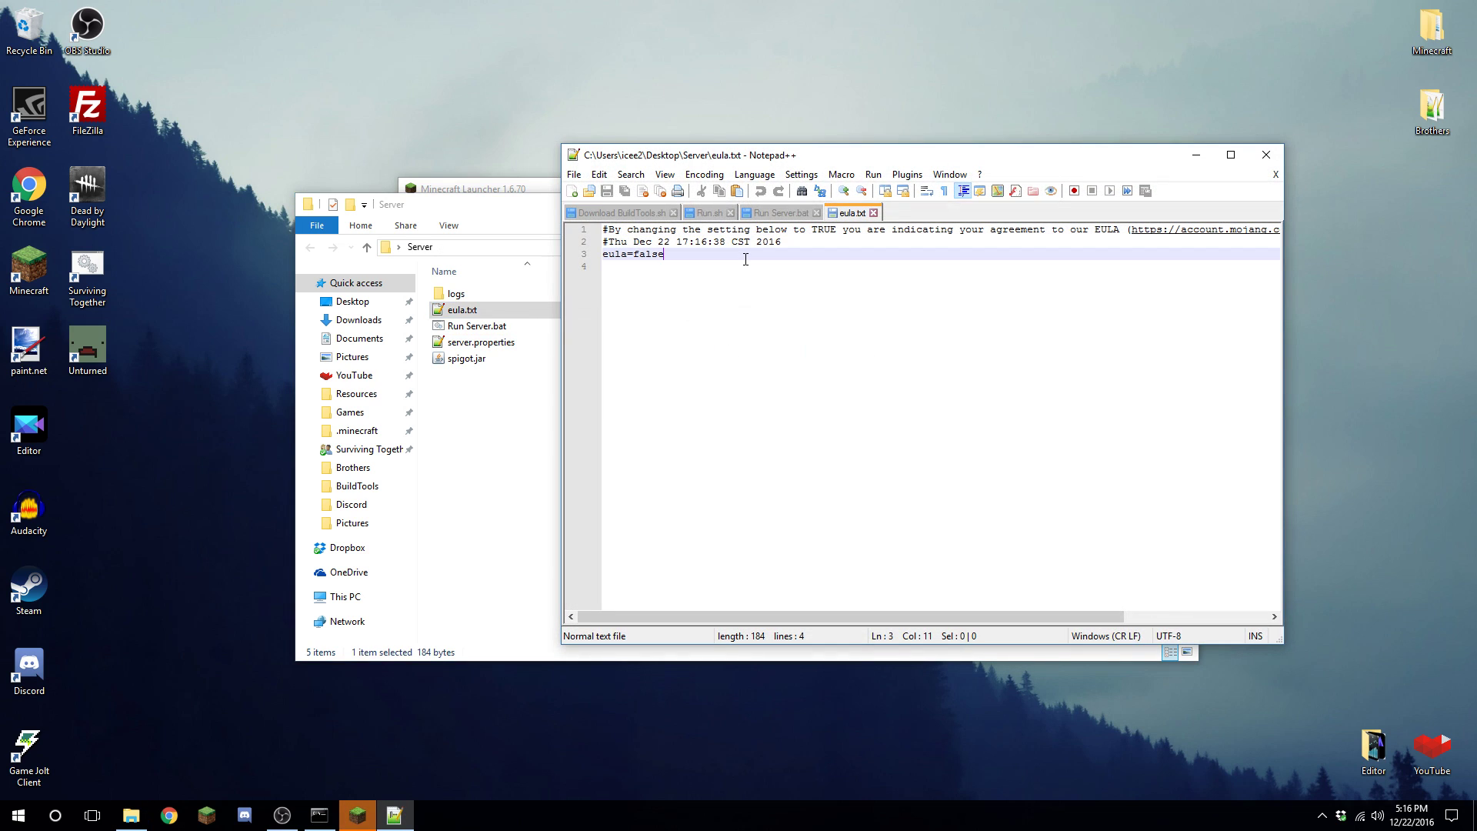
{"action": "key", "text": "BackSpace"}
{"action": "key", "text": "BackSpace"}
{"action": "key", "text": "BackSpace"}
{"action": "key", "text": "BackSpace"}
{"action": "key", "text": "BackSpace"}
{"action": "type", "text": "true"}
{"action": "key", "text": "ctrl+s"}
{"action": "left_click", "coordinate": [873, 213]}
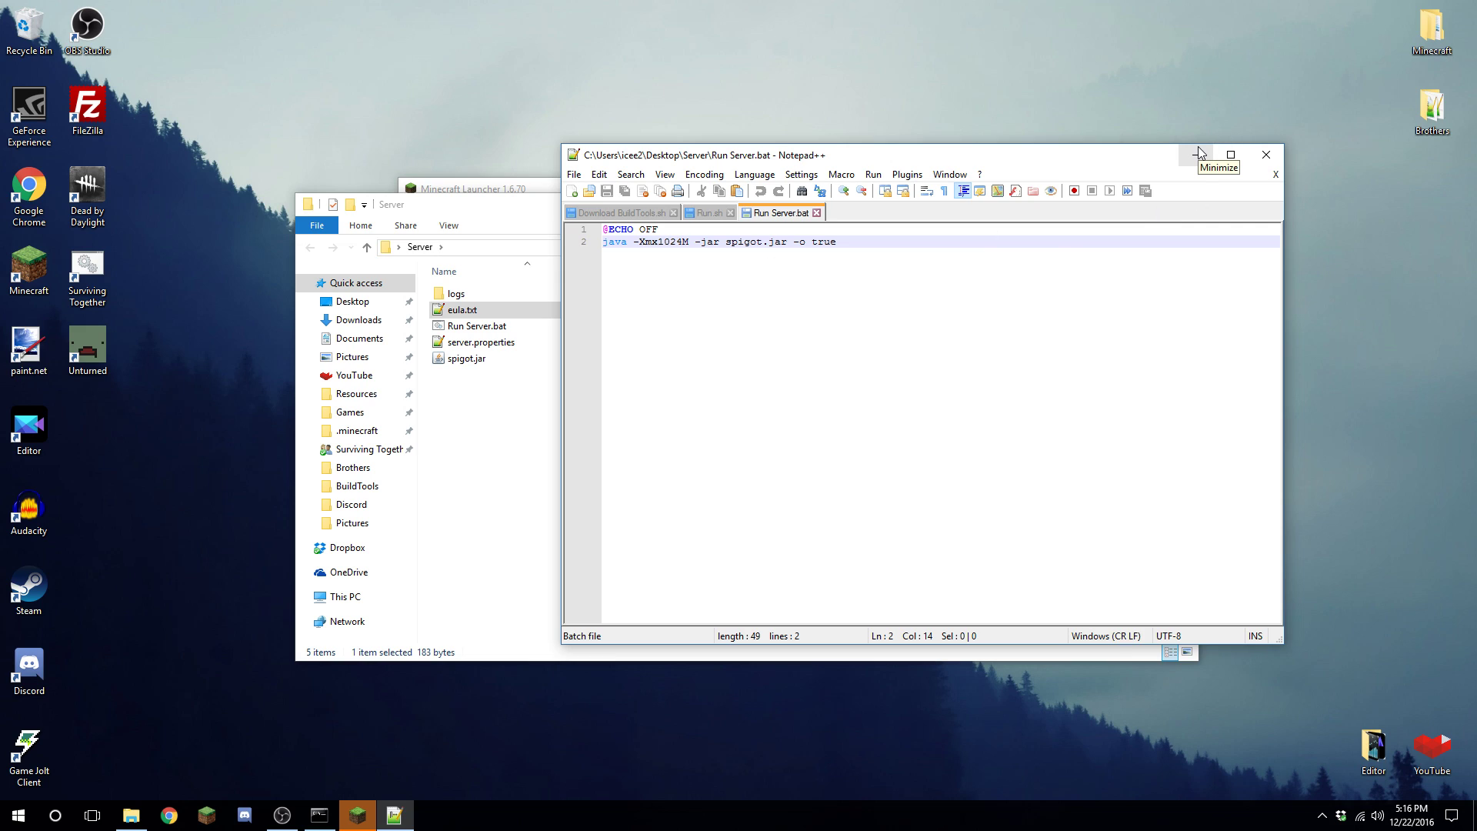
{"action": "left_click", "coordinate": [1266, 156]}
{"action": "left_click", "coordinate": [548, 368]}
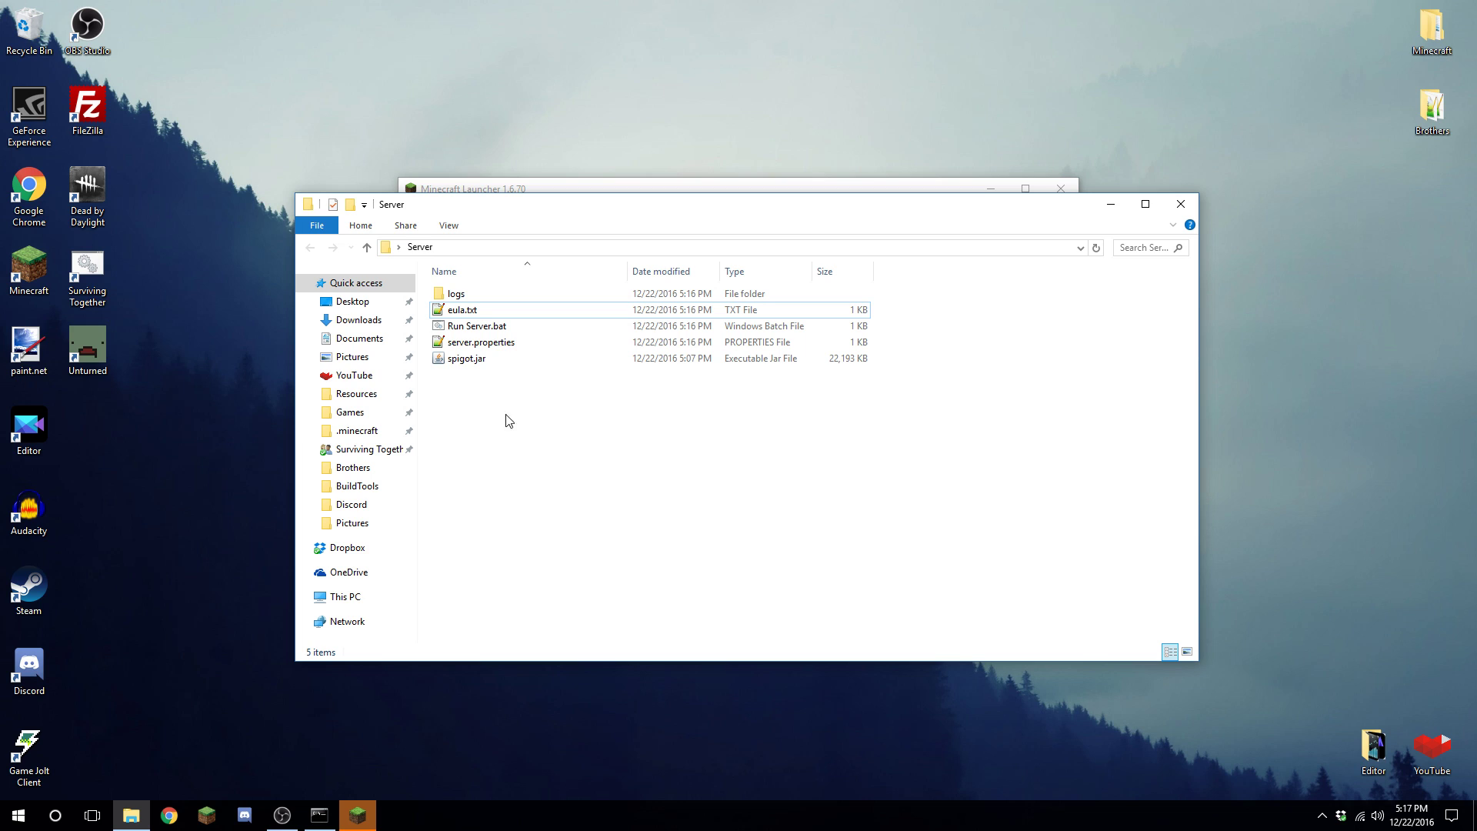
- Start the server again with Run Server.bat, follow its console output and minimize the console
{"action": "double_click", "coordinate": [517, 328]}
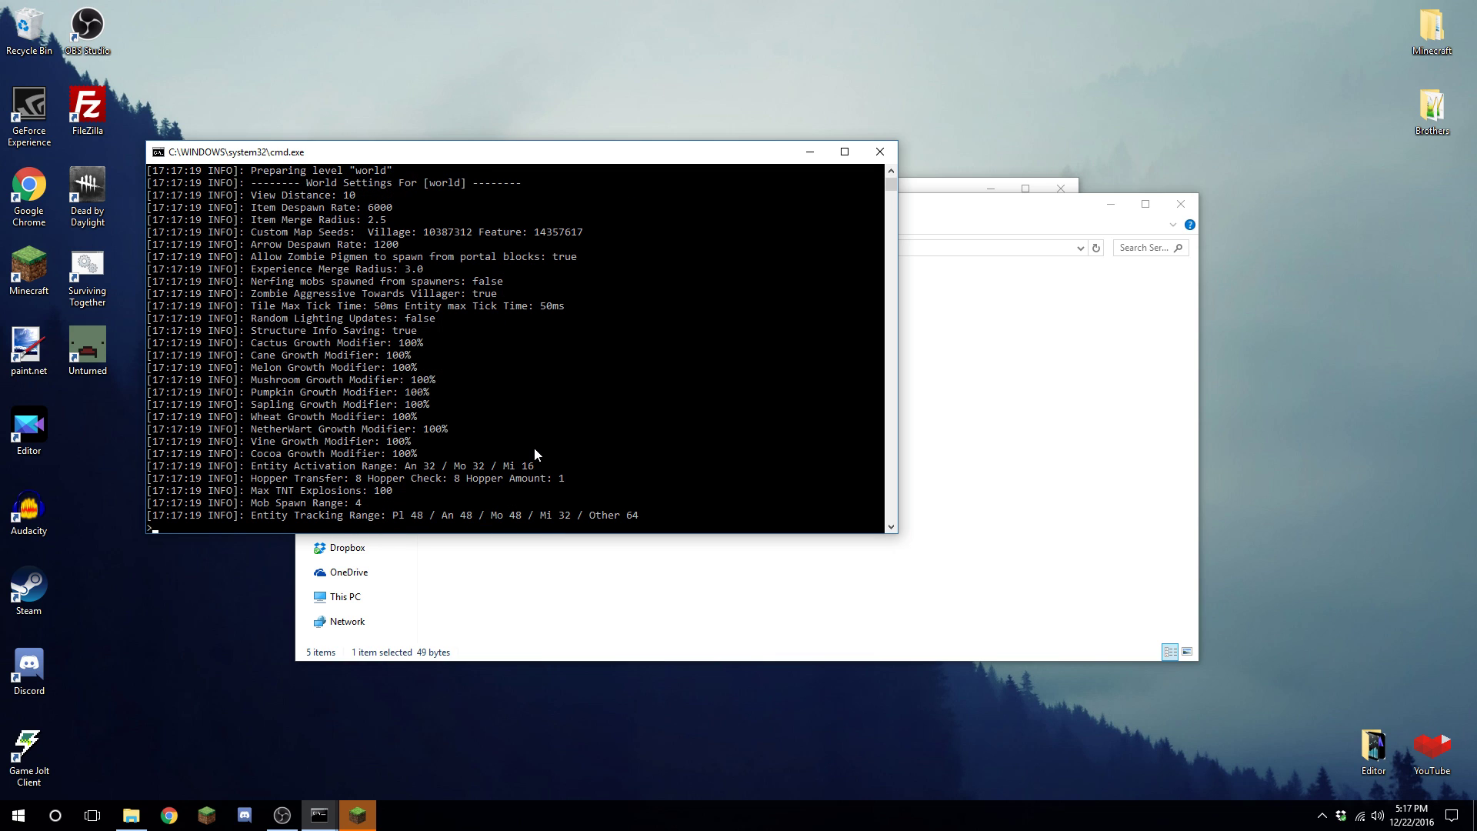
{"action": "scroll", "coordinate": [842, 381], "scroll_direction": "up", "scroll_amount": 6}
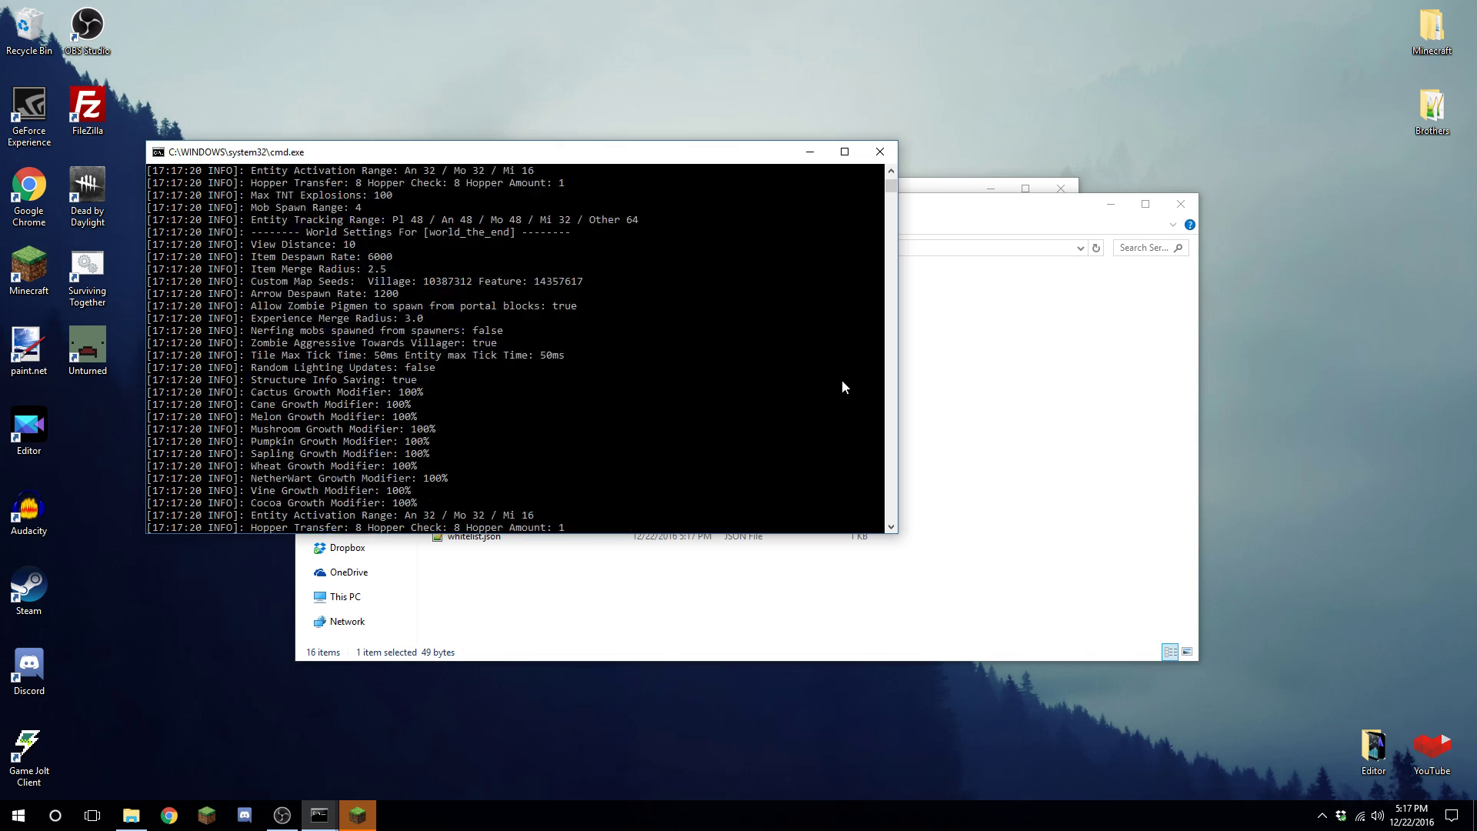
{"action": "left_click_drag", "start_coordinate": [891, 187], "coordinate": [891, 175]}
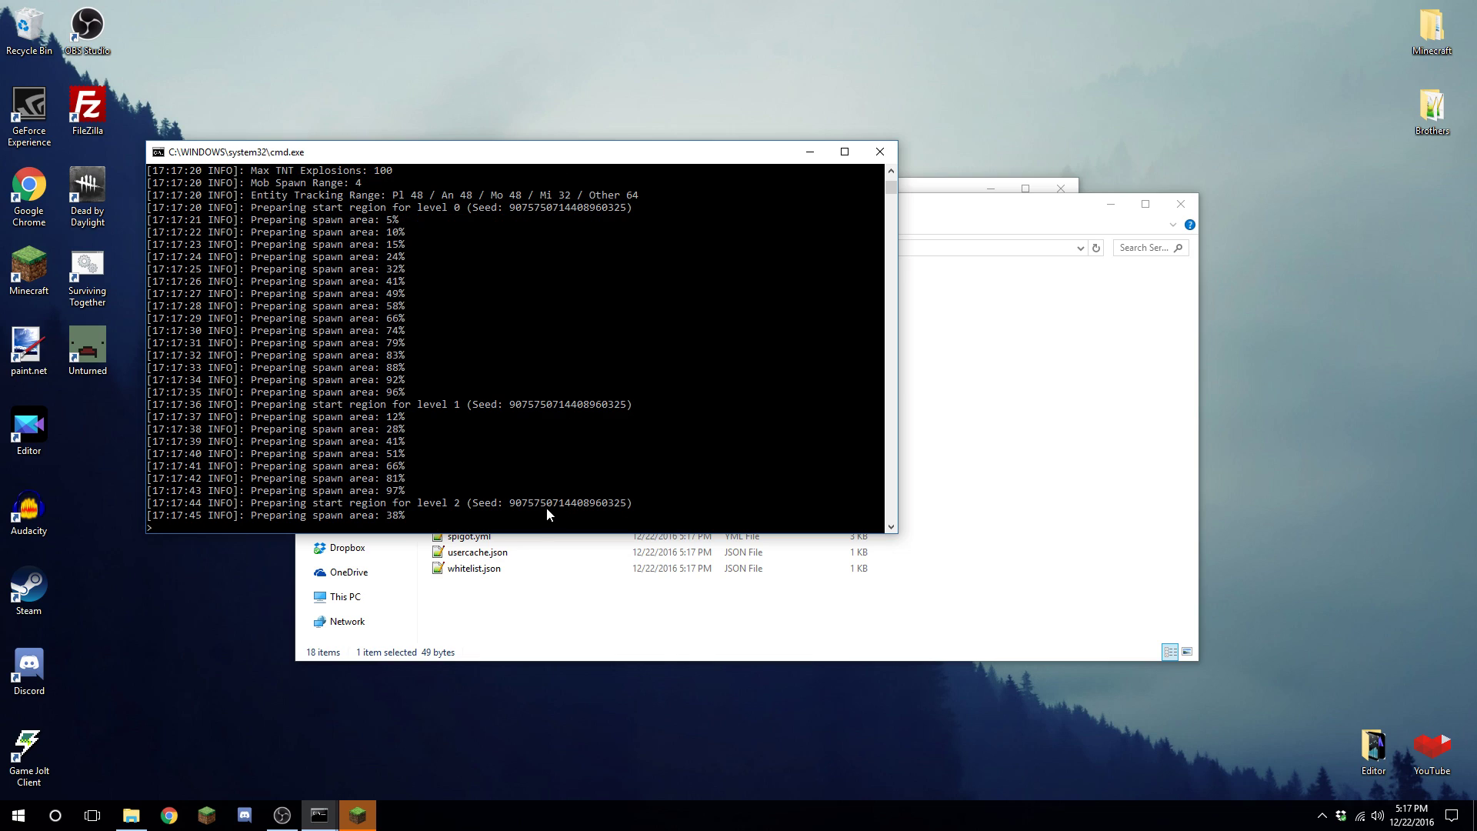
{"action": "left_click", "coordinate": [809, 154]}
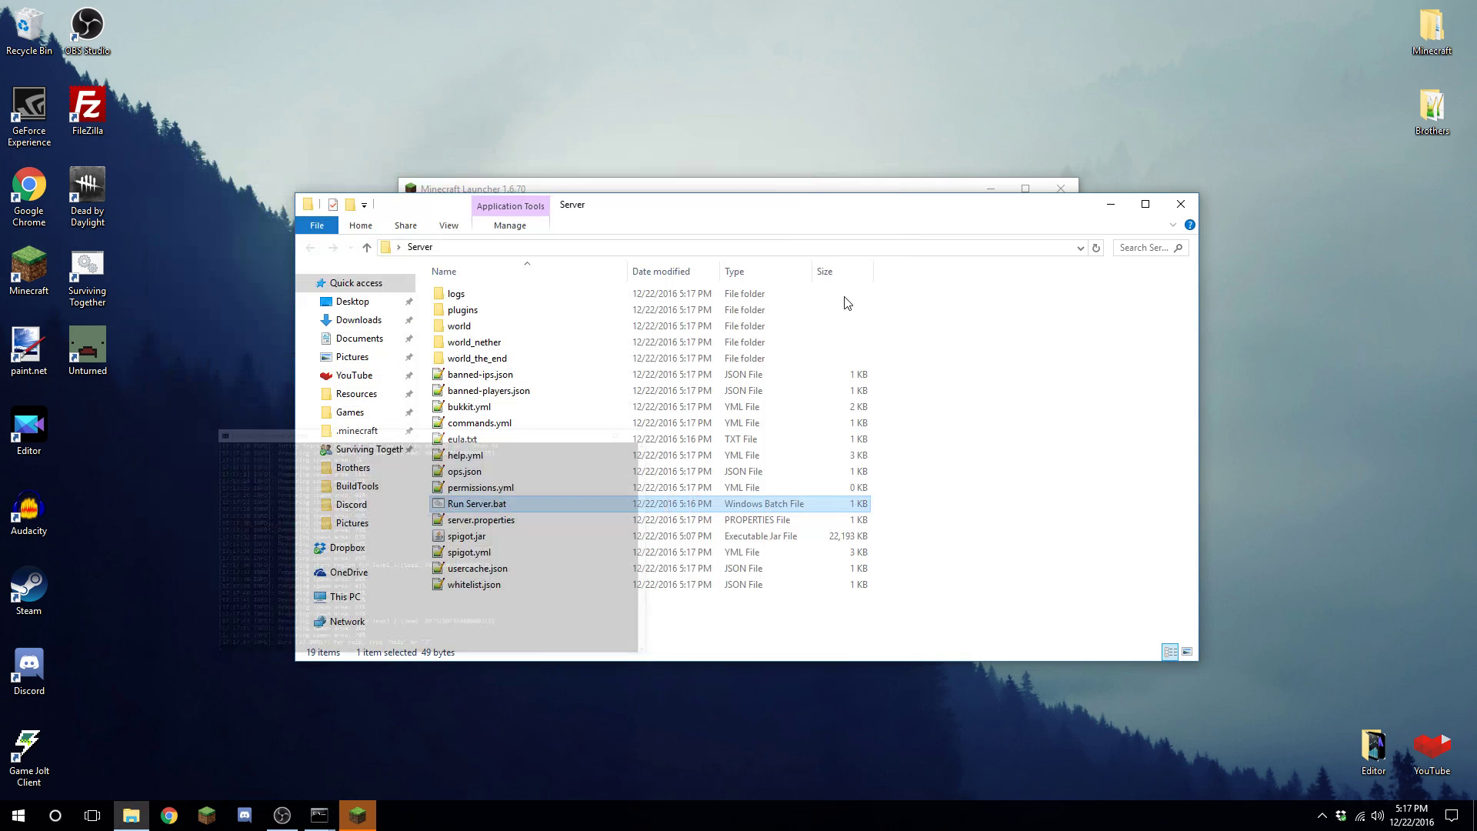
{"action": "left_click", "coordinate": [992, 531]}
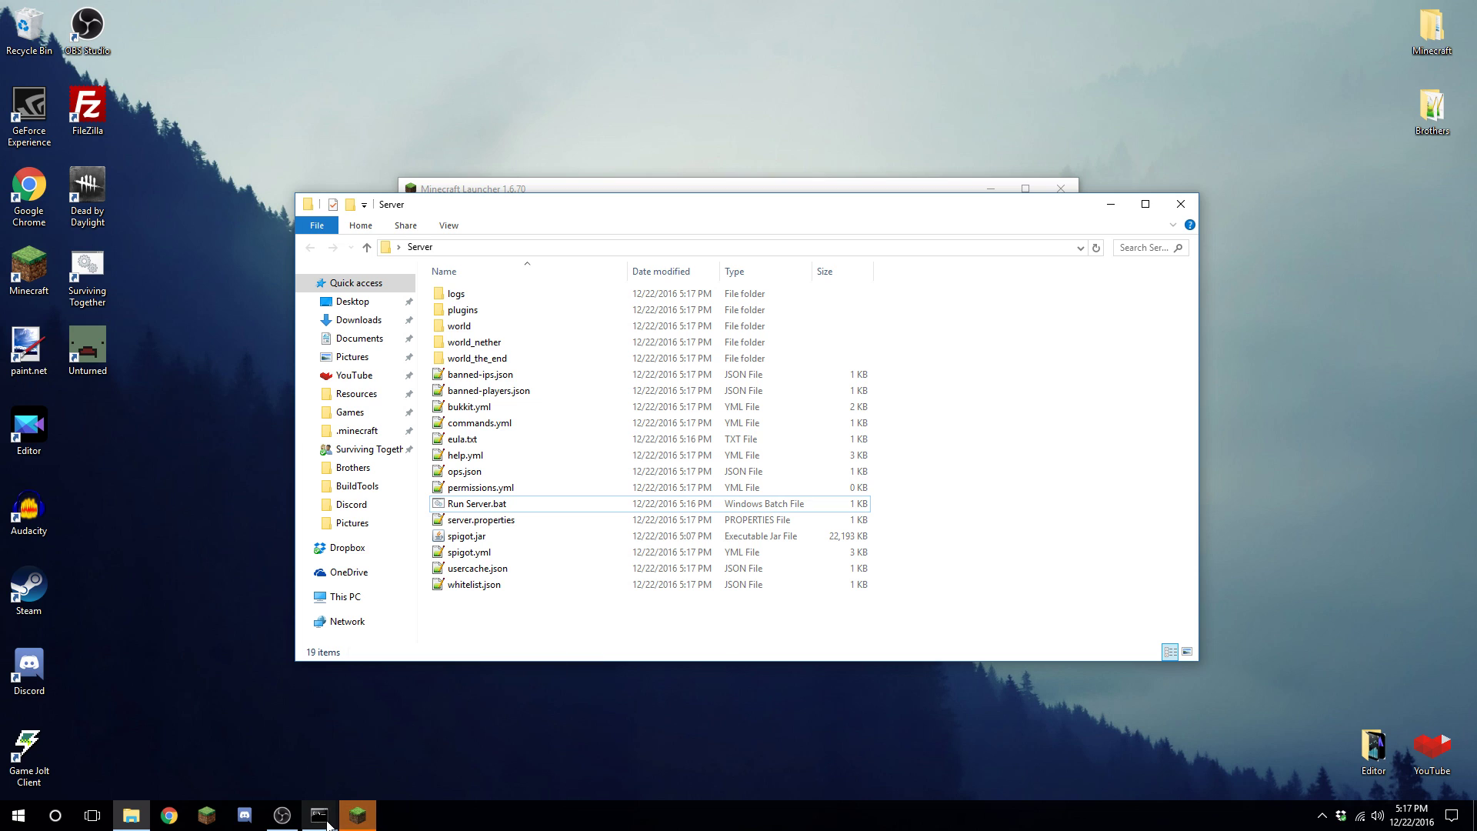
- Bring up the server console, close the leftover Command Prompt window, and minimize the console again
{"action": "mouse_move", "coordinate": [320, 816]}
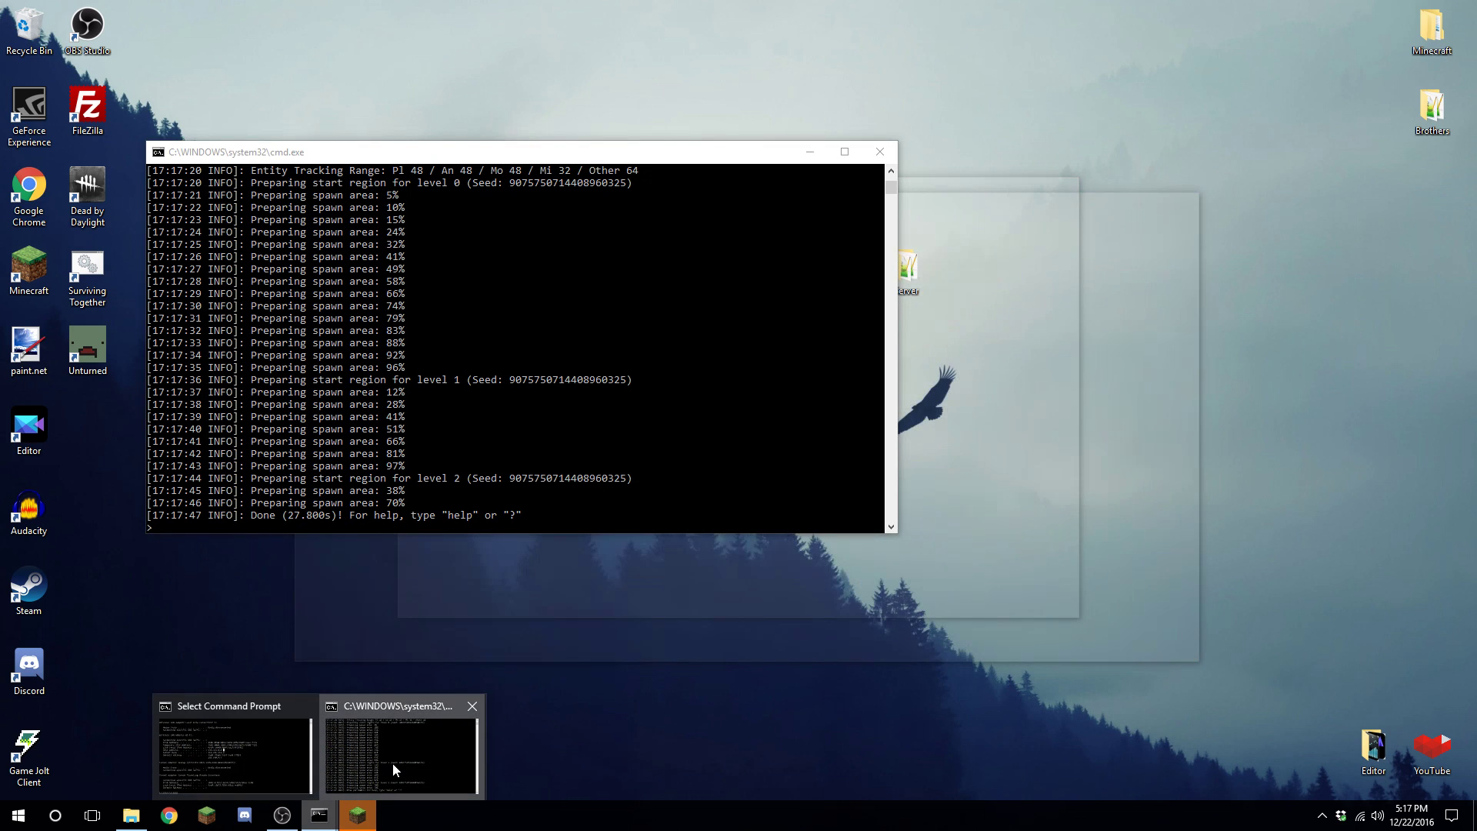
{"action": "left_click", "coordinate": [392, 764]}
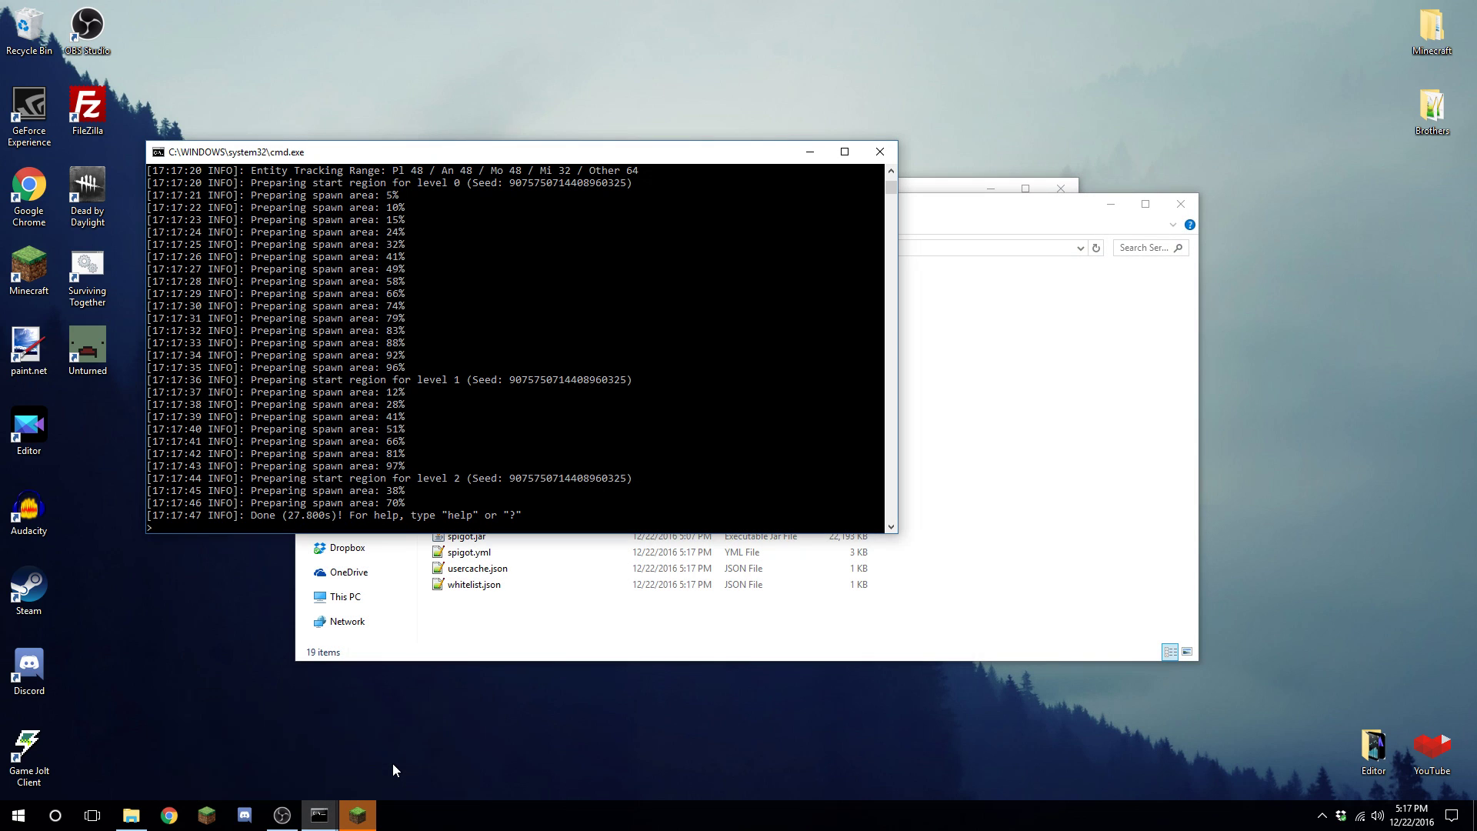
{"action": "mouse_move", "coordinate": [319, 815]}
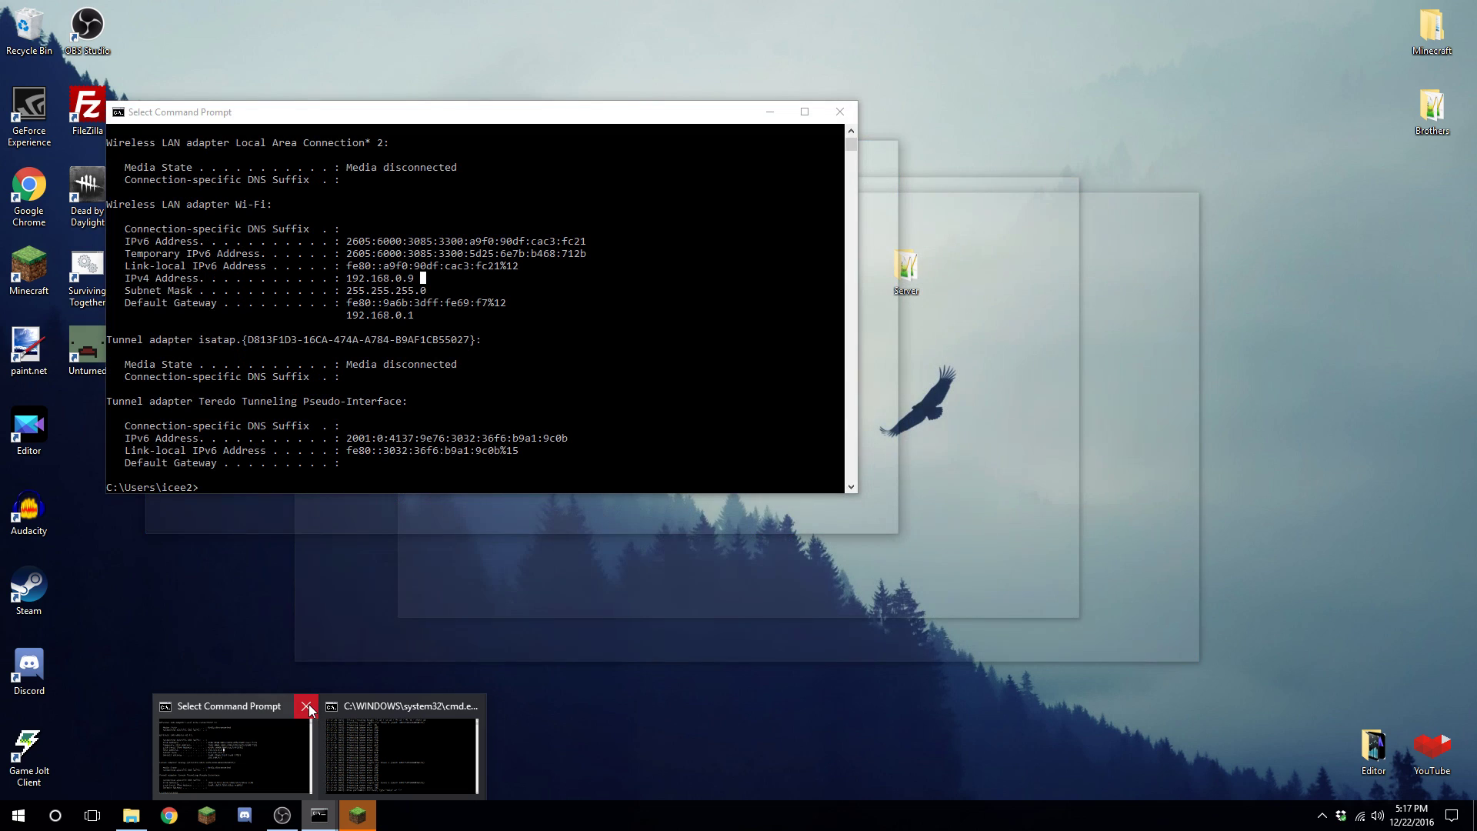
{"action": "left_click", "coordinate": [307, 705]}
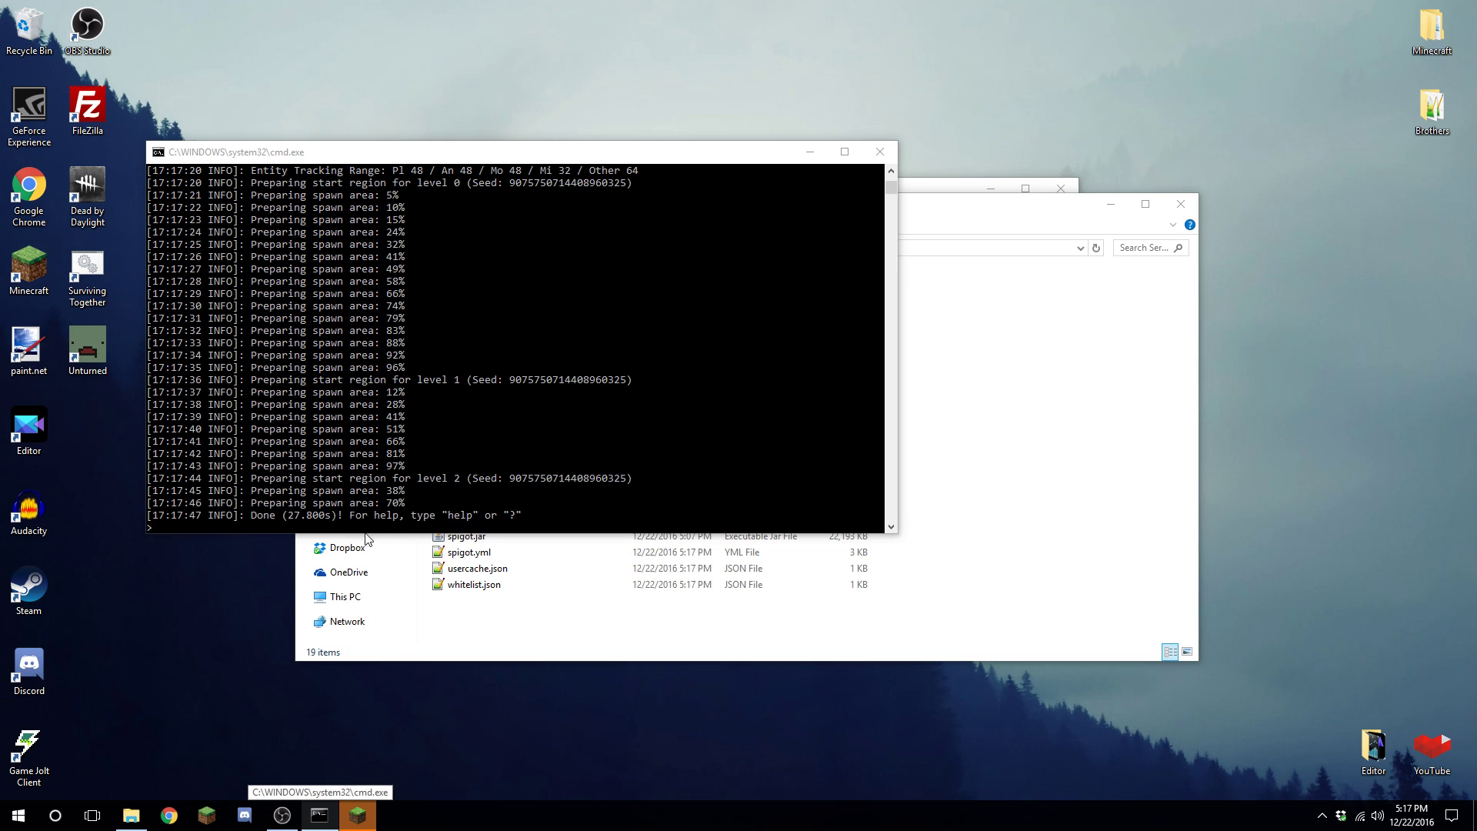
{"action": "left_click", "coordinate": [811, 151]}
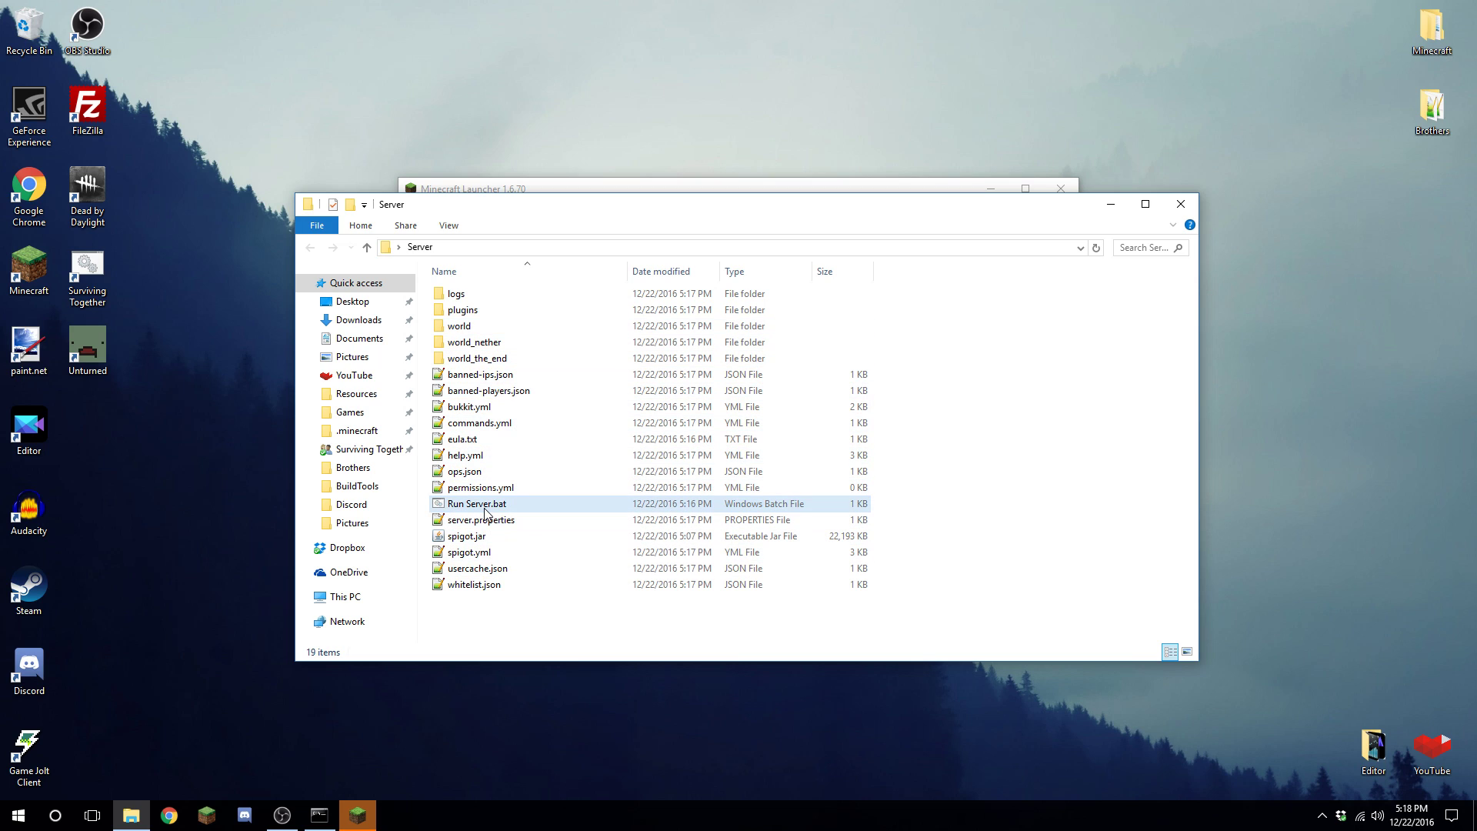
- Open server.properties from the Server folder and examine its settings, including pvp and the motd text
{"action": "double_click", "coordinate": [540, 528]}
{"action": "left_click", "coordinate": [774, 269]}
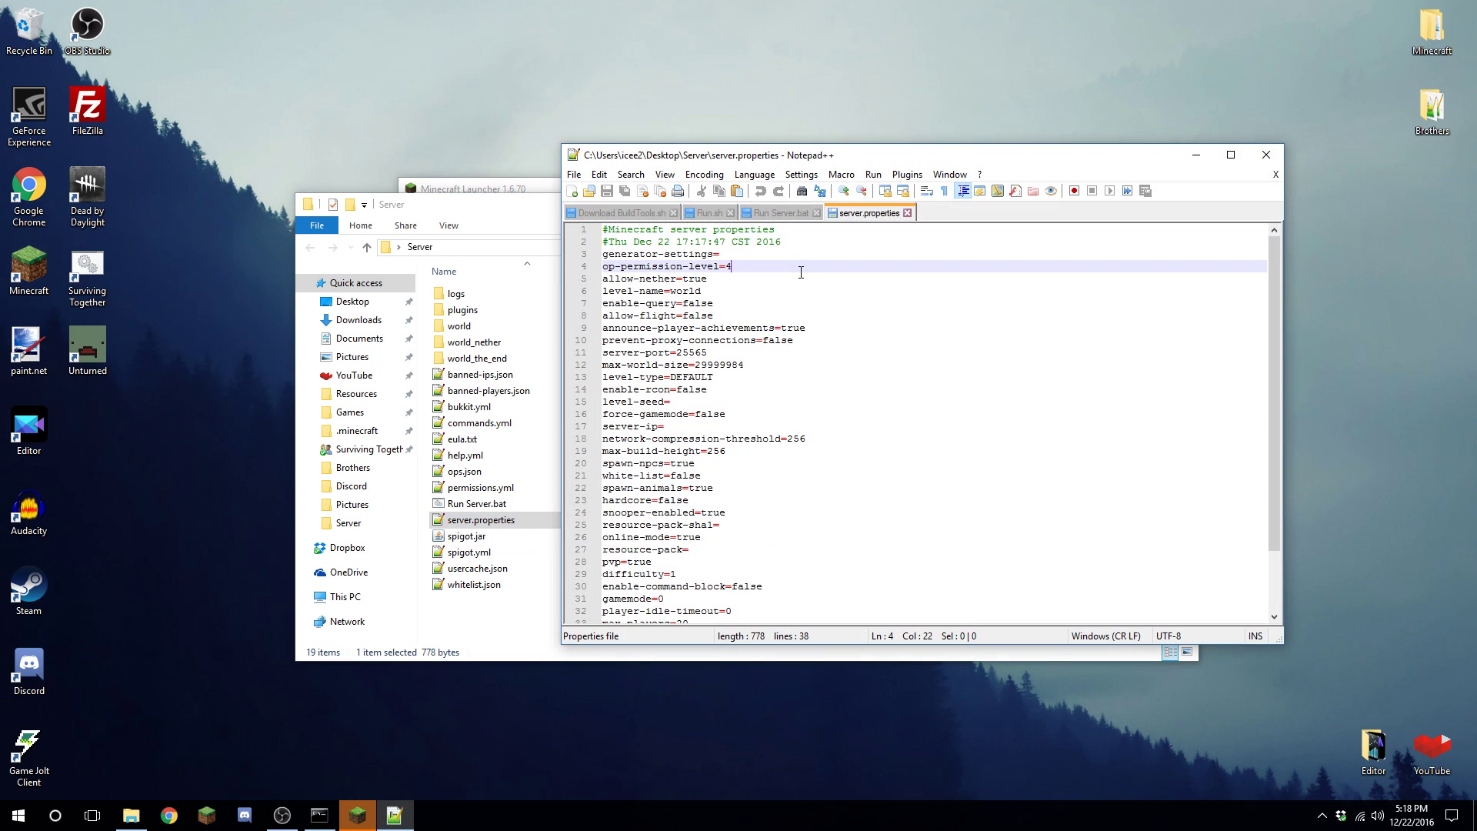
{"action": "scroll", "coordinate": [866, 296], "scroll_direction": "down", "scroll_amount": 2}
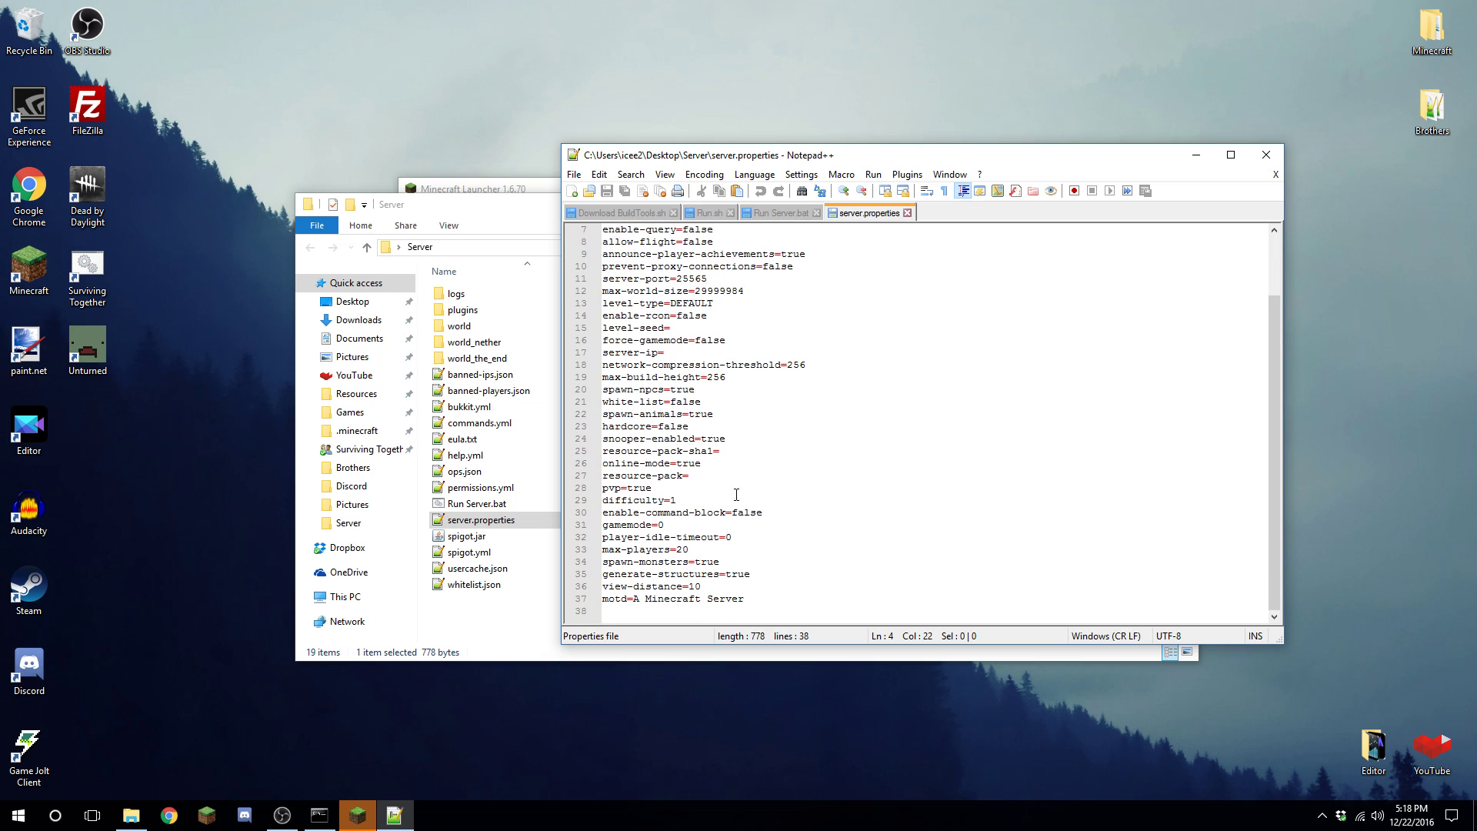
{"action": "left_click", "coordinate": [679, 487]}
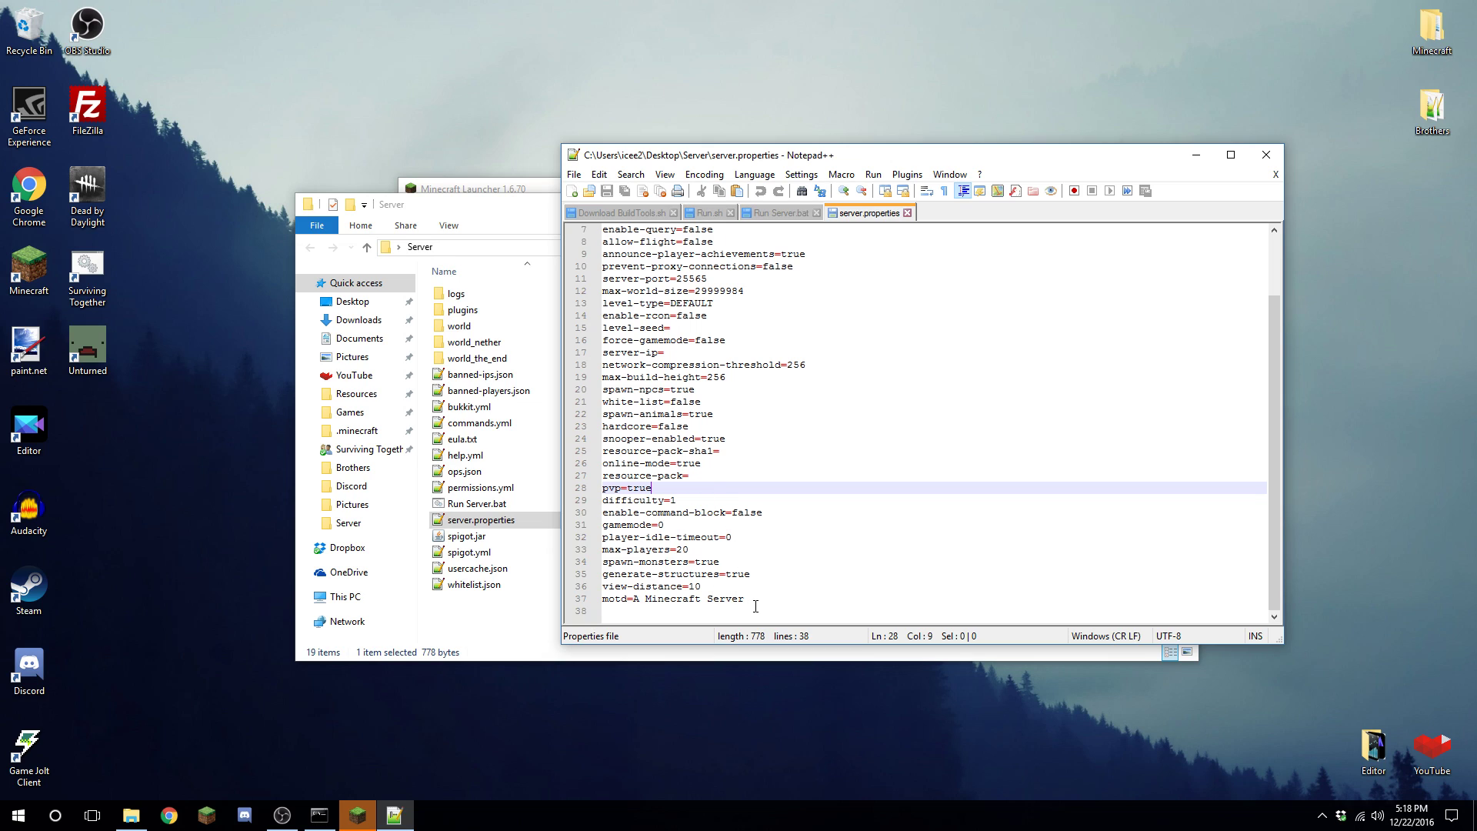
{"action": "left_click_drag", "start_coordinate": [745, 600], "coordinate": [634, 600]}
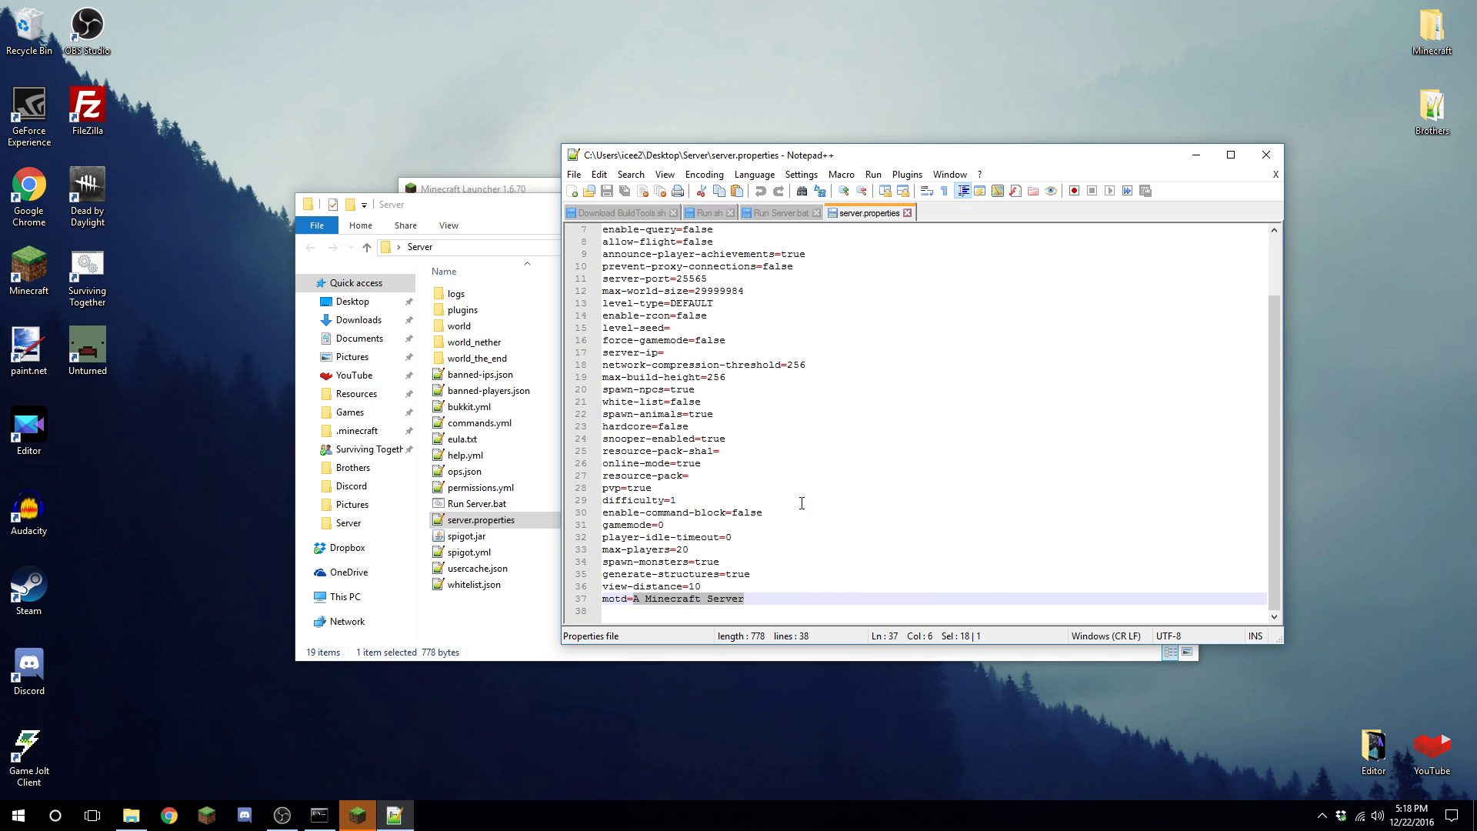
{"action": "scroll", "coordinate": [817, 404], "scroll_direction": "up", "scroll_amount": 2}
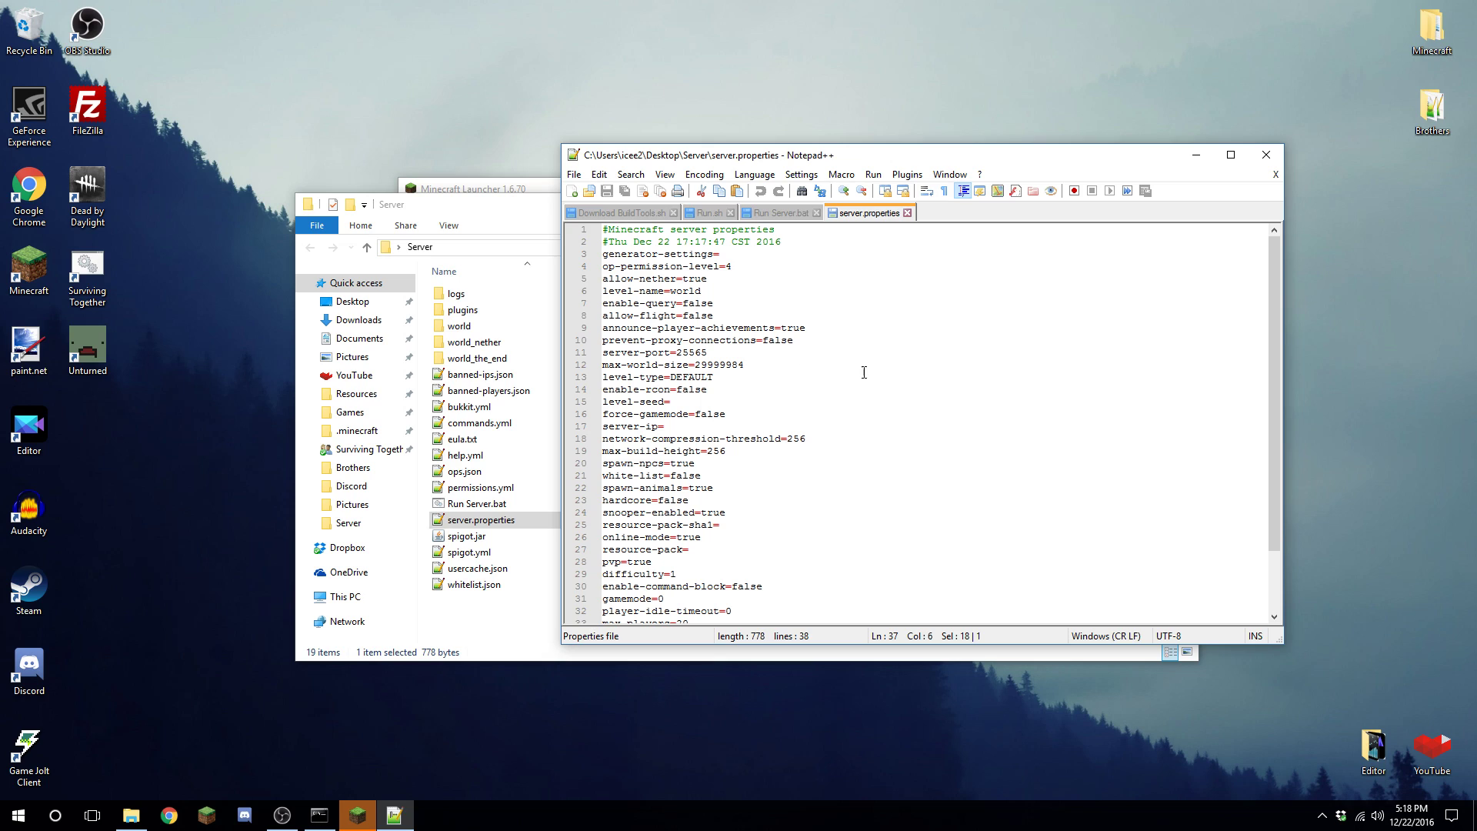
- Check the server-port entry in server.properties, then close the file and the text editor
{"action": "left_click", "coordinate": [721, 352]}
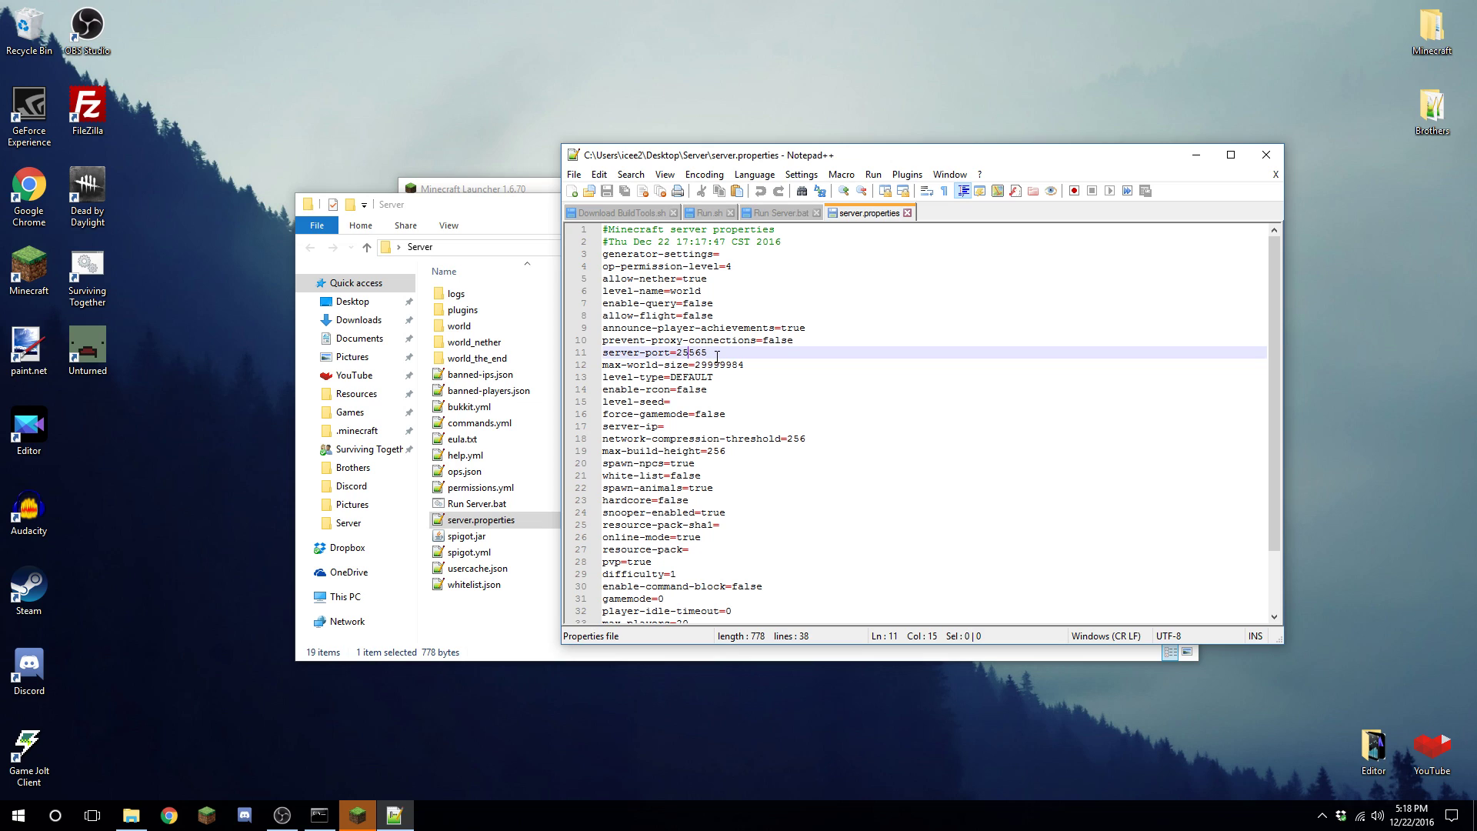
{"action": "left_click_drag", "start_coordinate": [703, 352], "coordinate": [678, 354]}
{"action": "left_click", "coordinate": [717, 352]}
{"action": "left_click", "coordinate": [715, 361]}
{"action": "left_click", "coordinate": [717, 357]}
{"action": "left_click", "coordinate": [908, 213]}
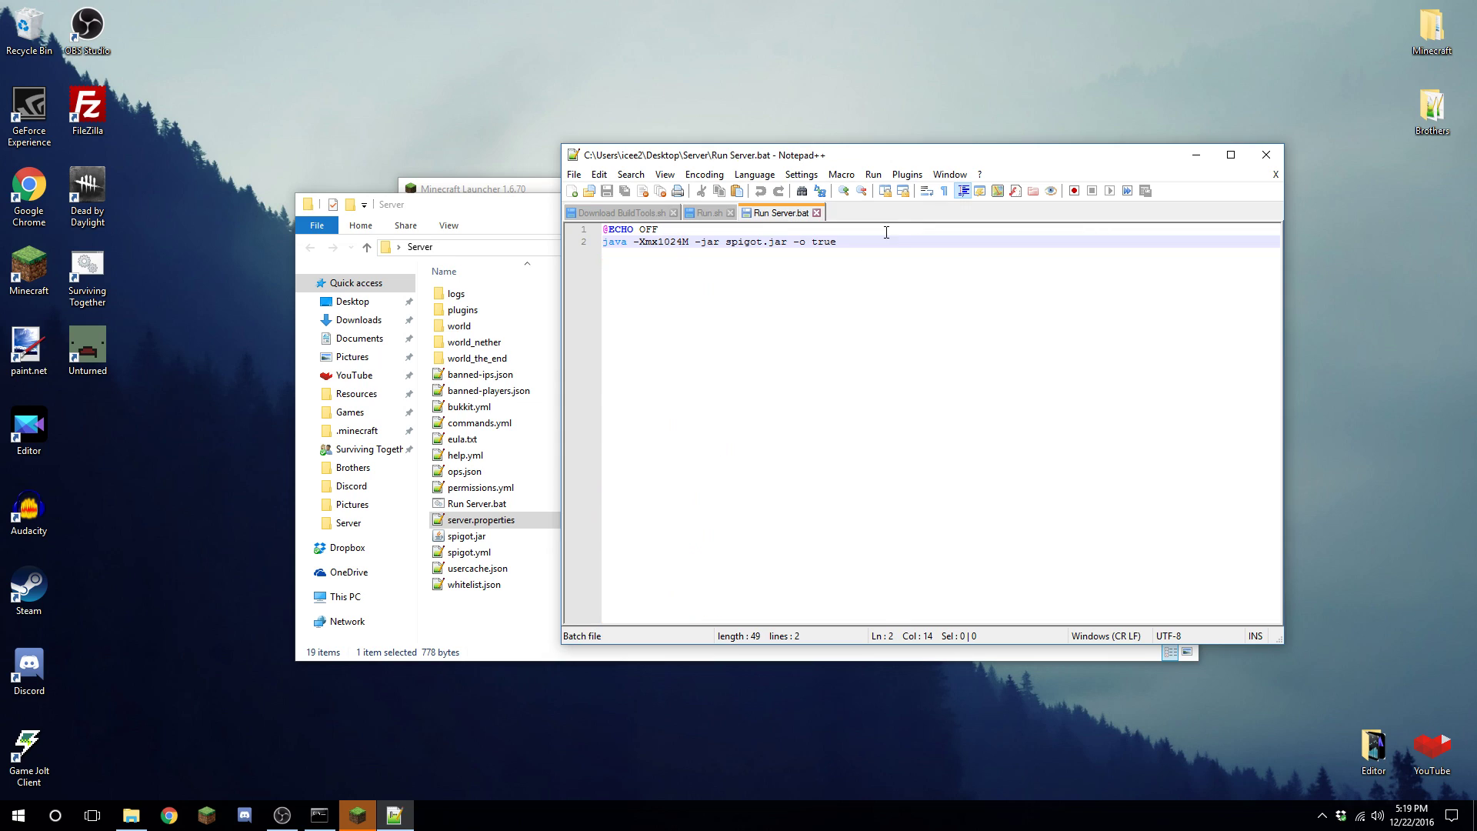
{"action": "left_click", "coordinate": [1266, 154]}
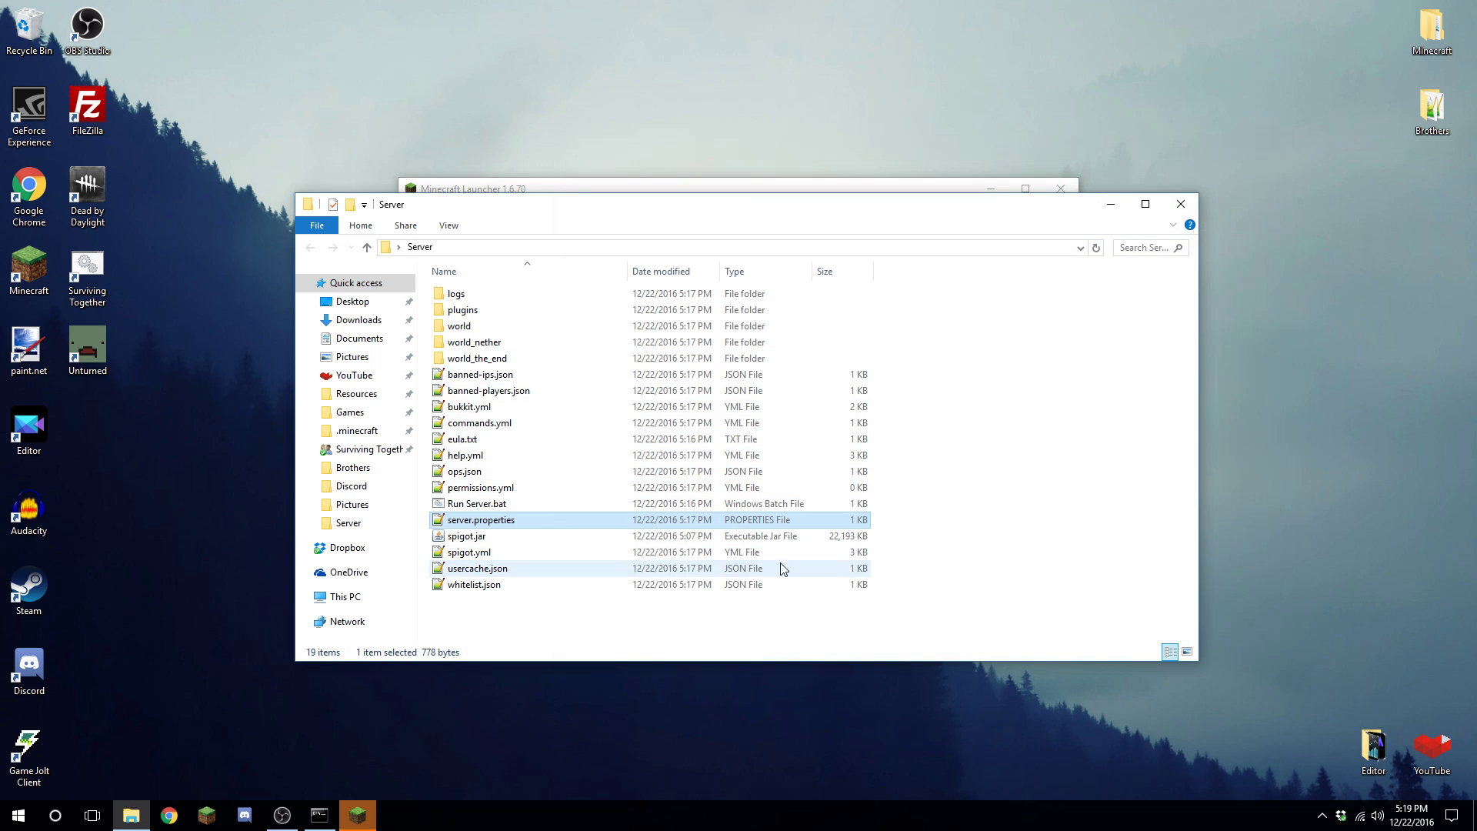
{"action": "left_click", "coordinate": [1003, 536]}
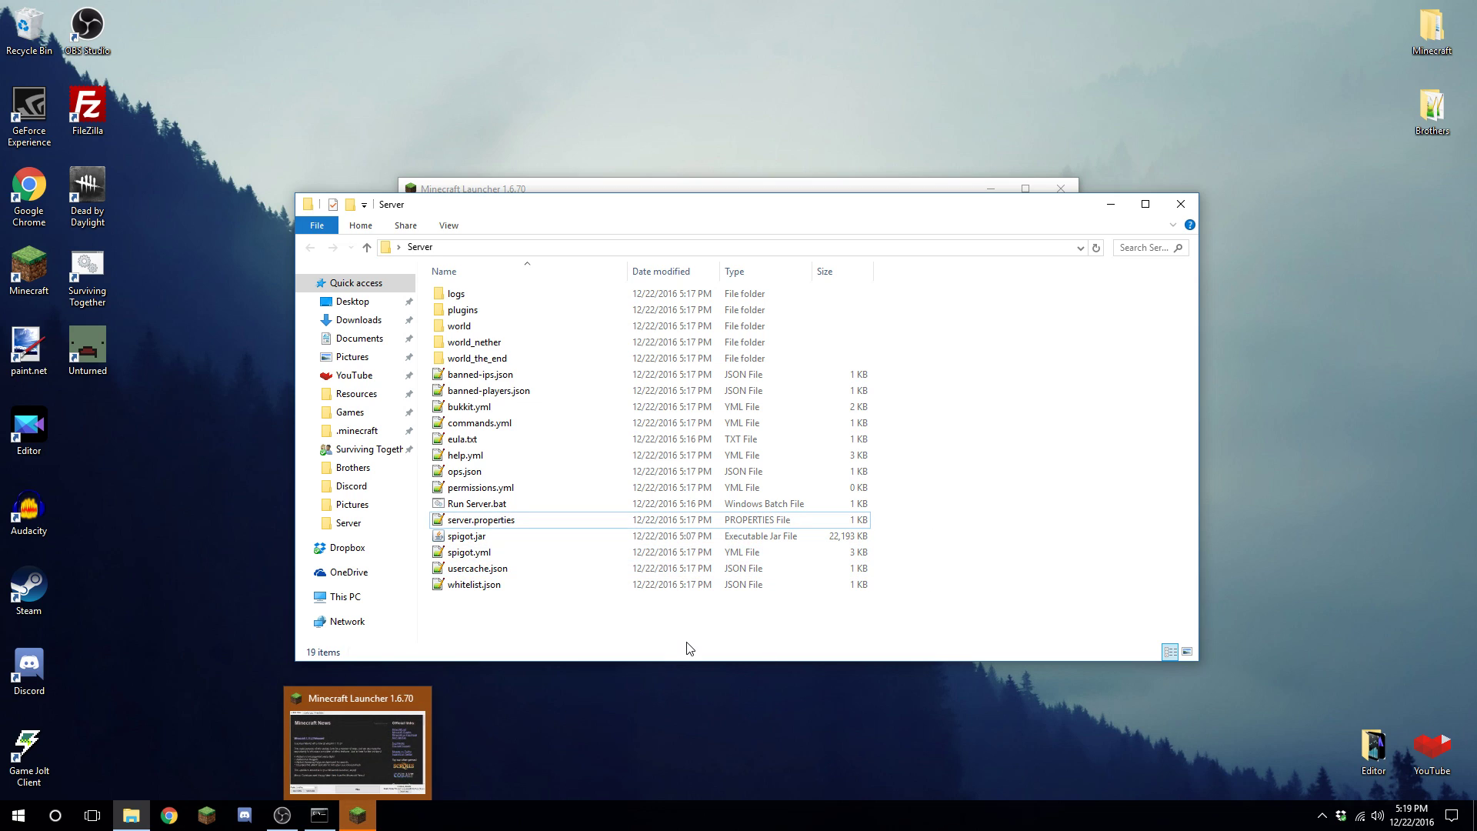
- Bring up the running server's console to check its startup output, and minimize it again
{"action": "mouse_move", "coordinate": [368, 821]}
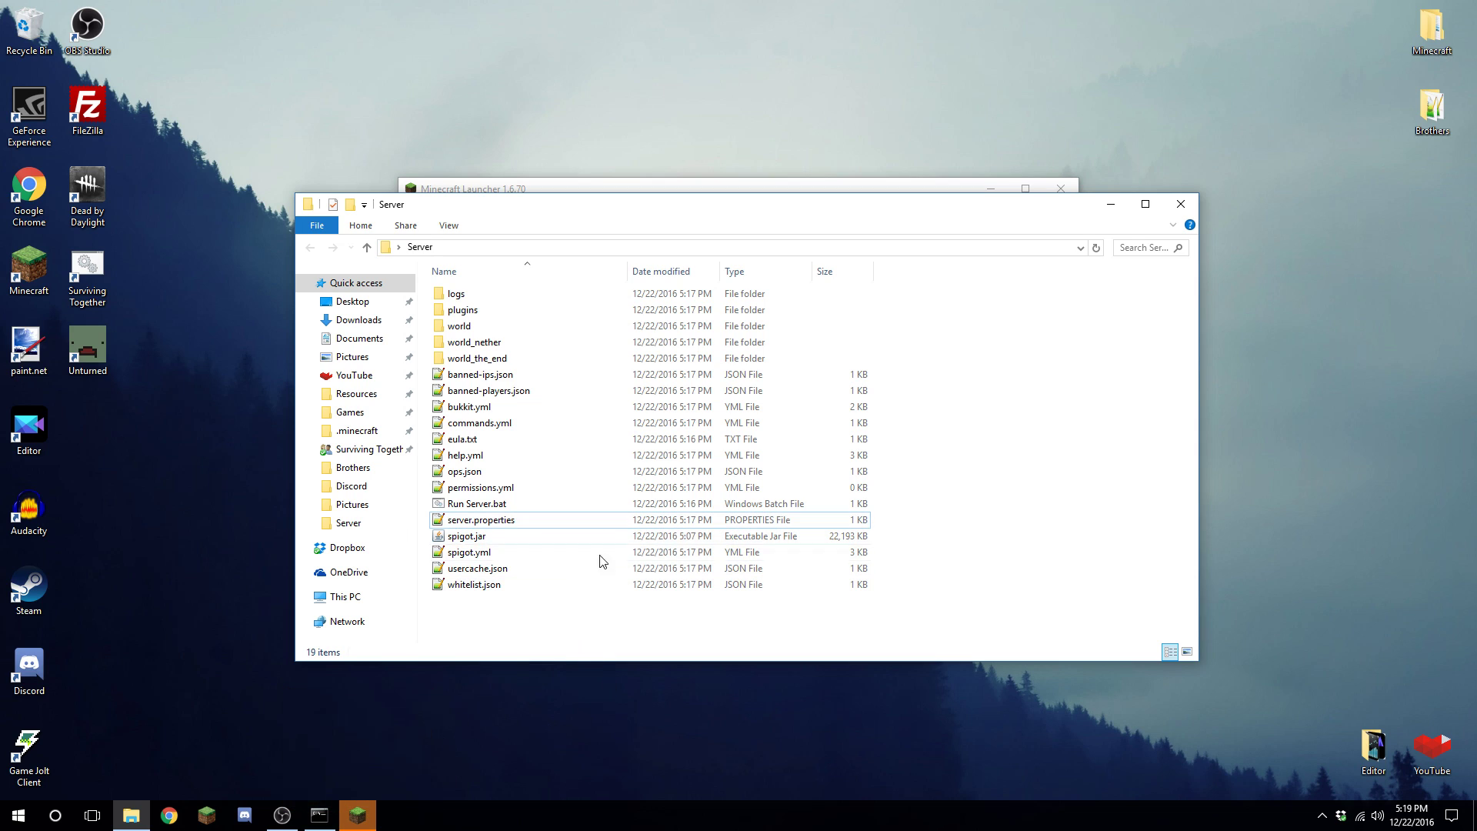
{"action": "left_click", "coordinate": [318, 817]}
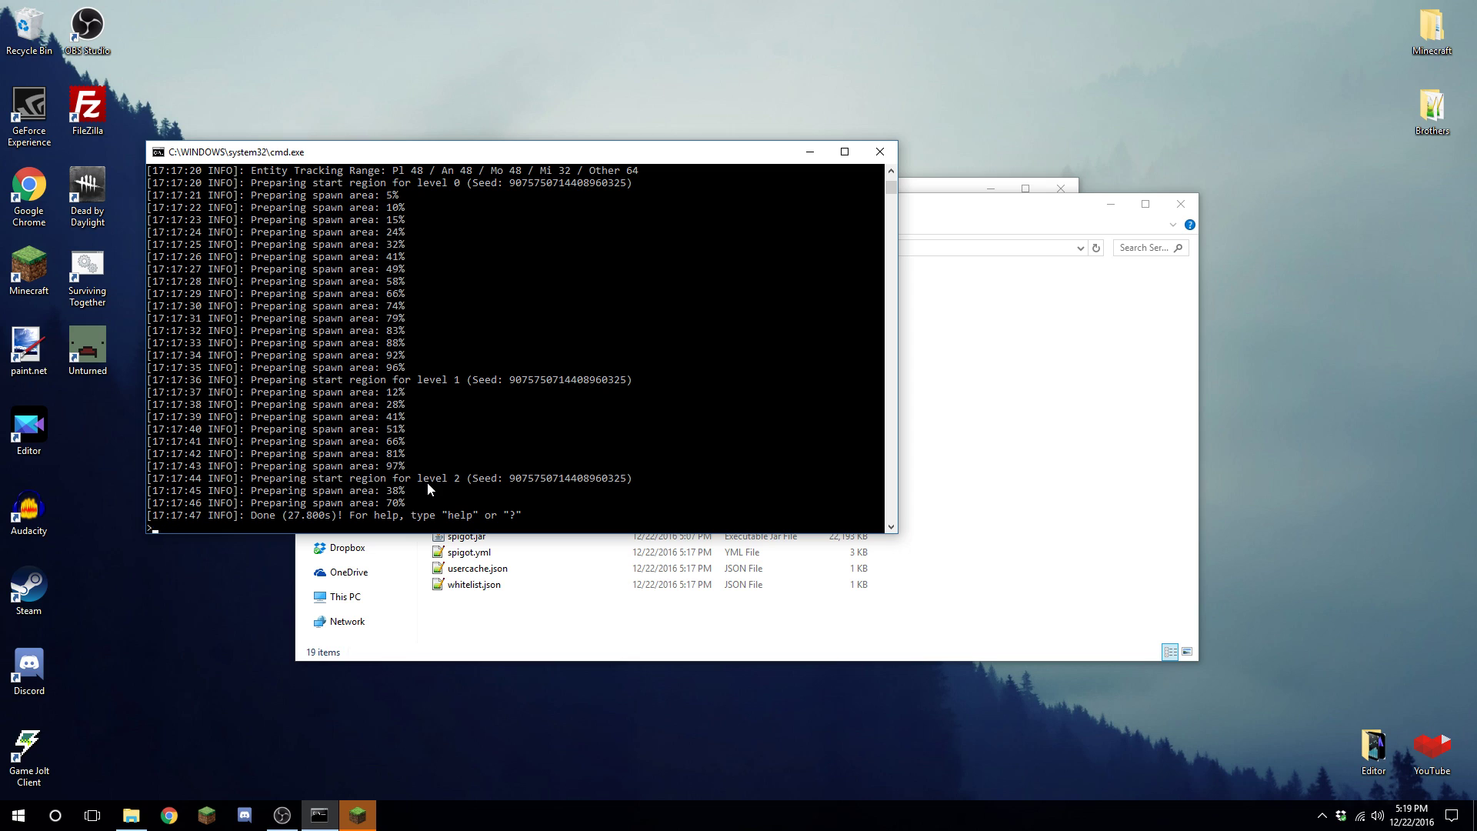
{"action": "left_click", "coordinate": [807, 155]}
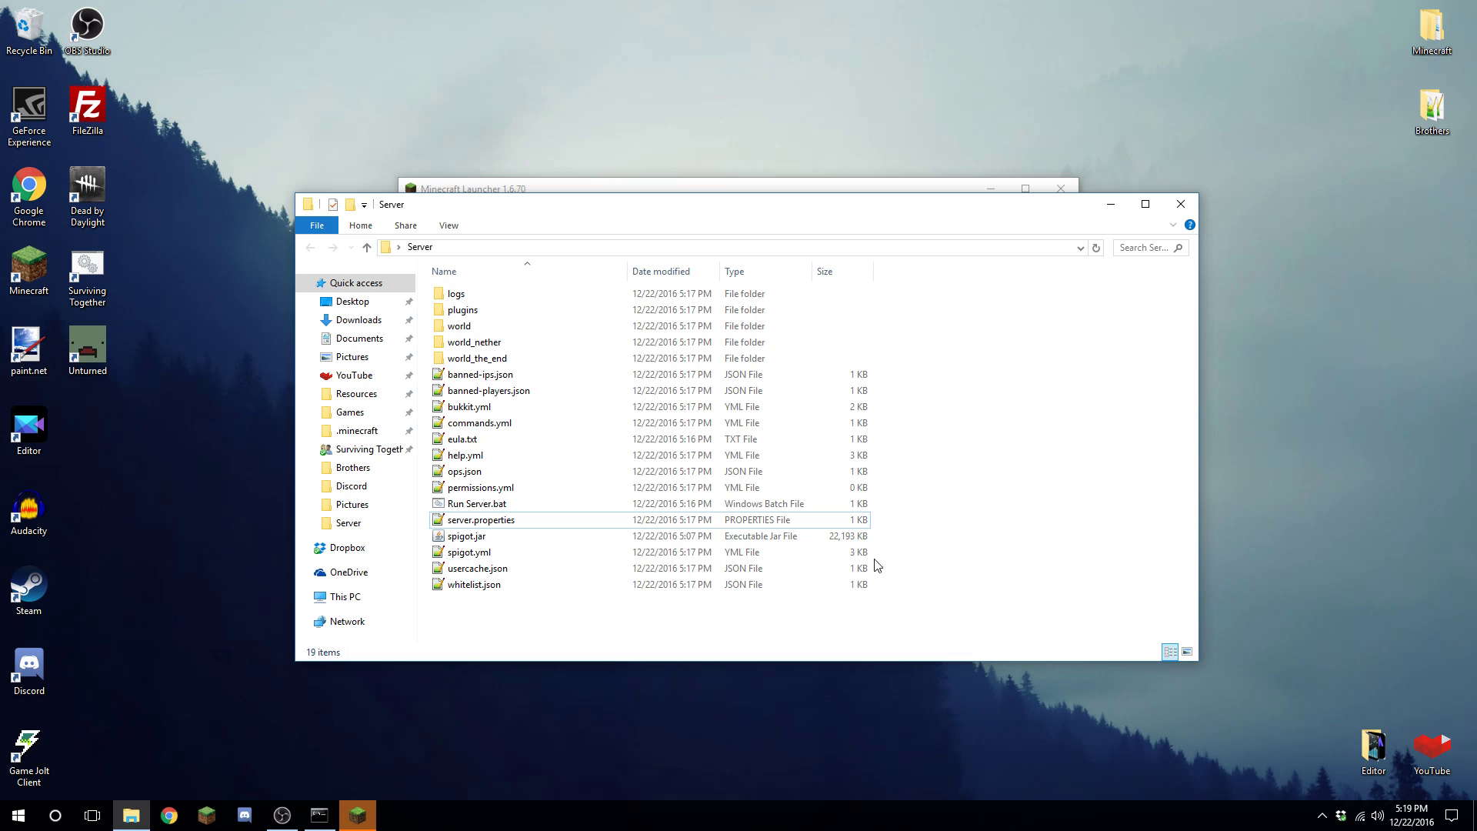
- Launch Minecraft with the OptiFine profile, maximize the game window and open the multiplayer server list
{"action": "left_click", "coordinate": [357, 814]}
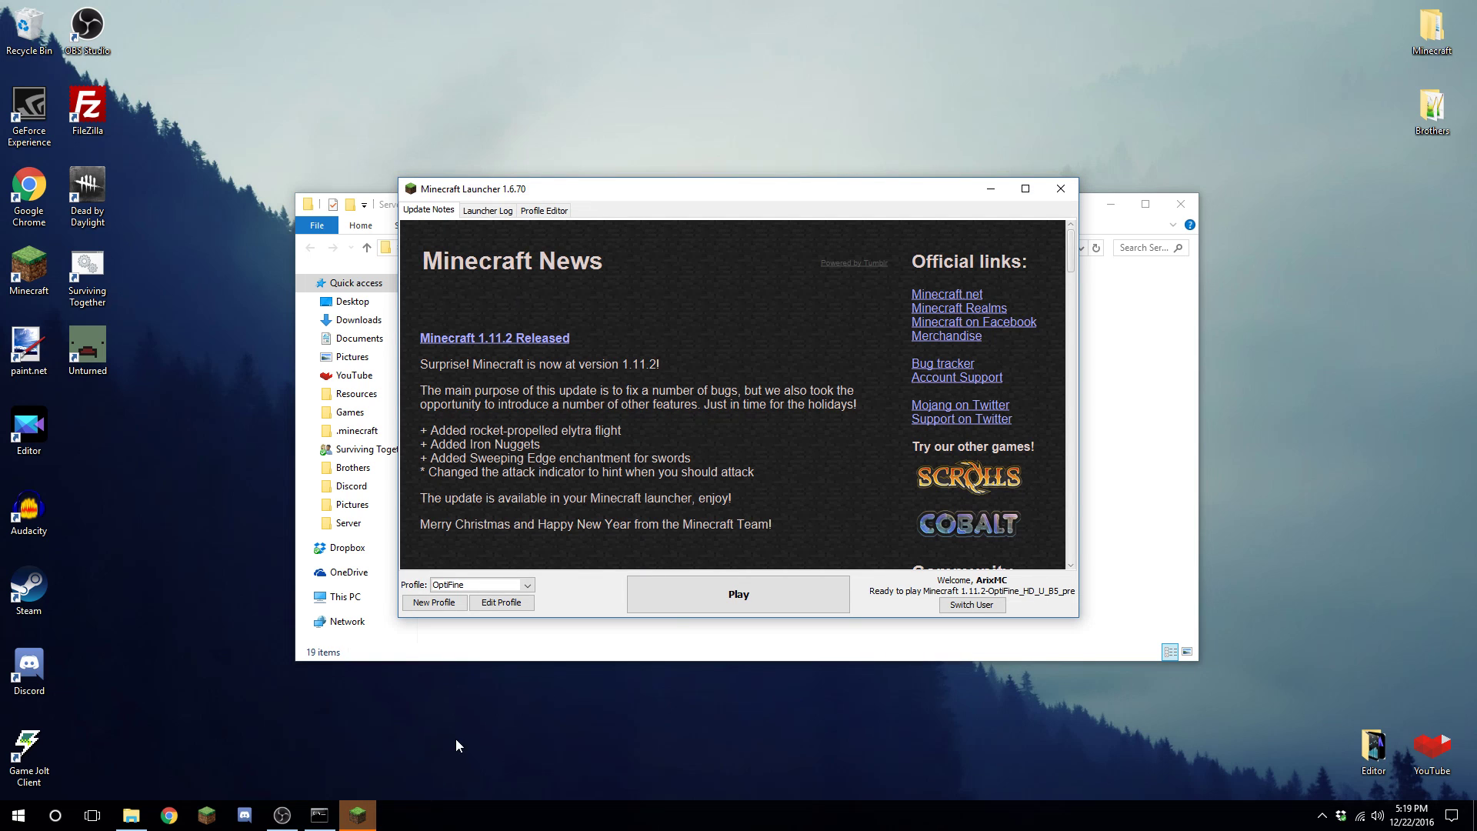
{"action": "left_click", "coordinate": [750, 608]}
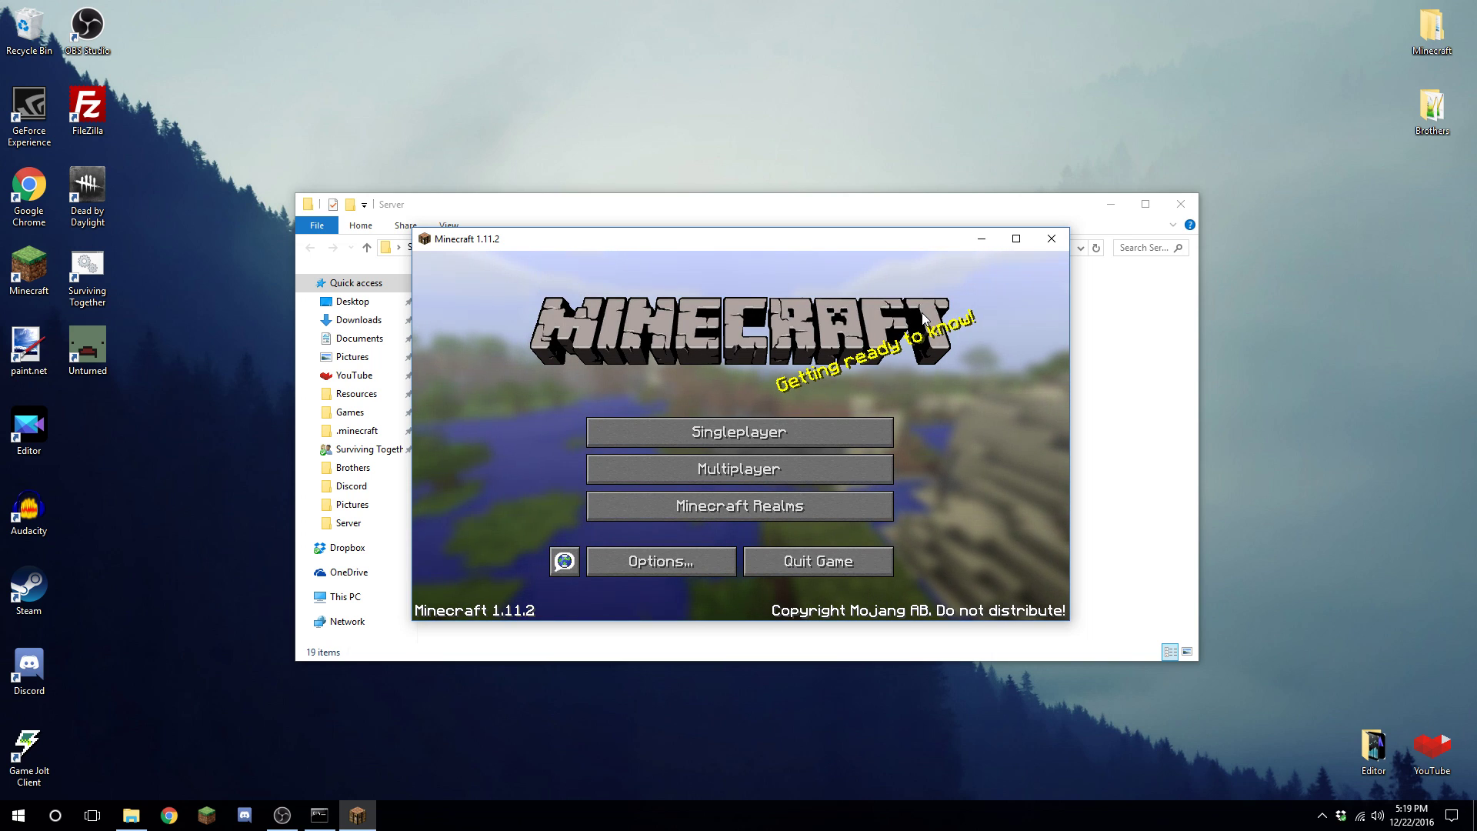
{"action": "left_click", "coordinate": [1028, 240]}
{"action": "left_click", "coordinate": [761, 398]}
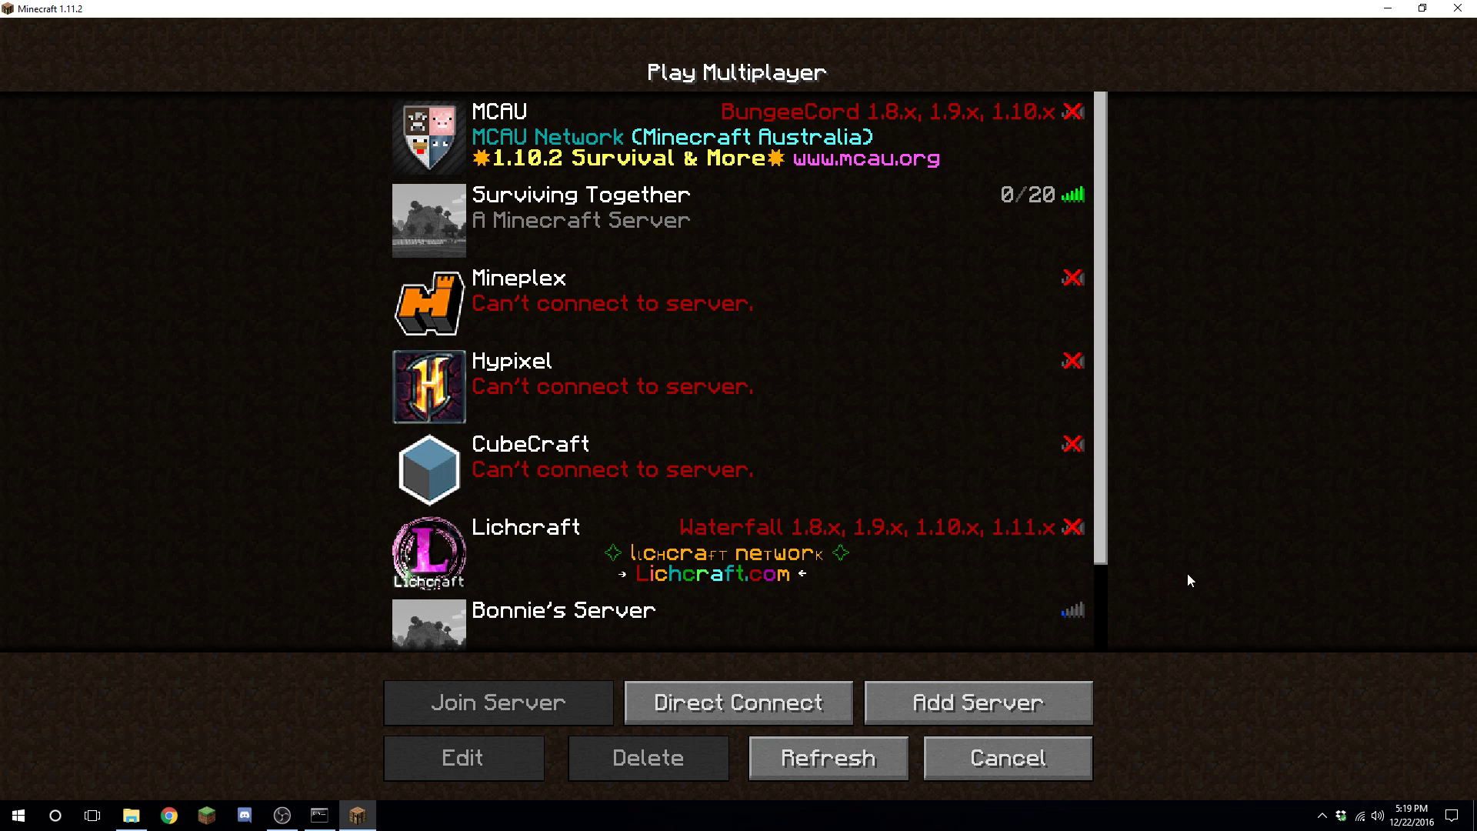
- Join the Surviving Together server from the multiplayer list
{"action": "left_click", "coordinate": [704, 232]}
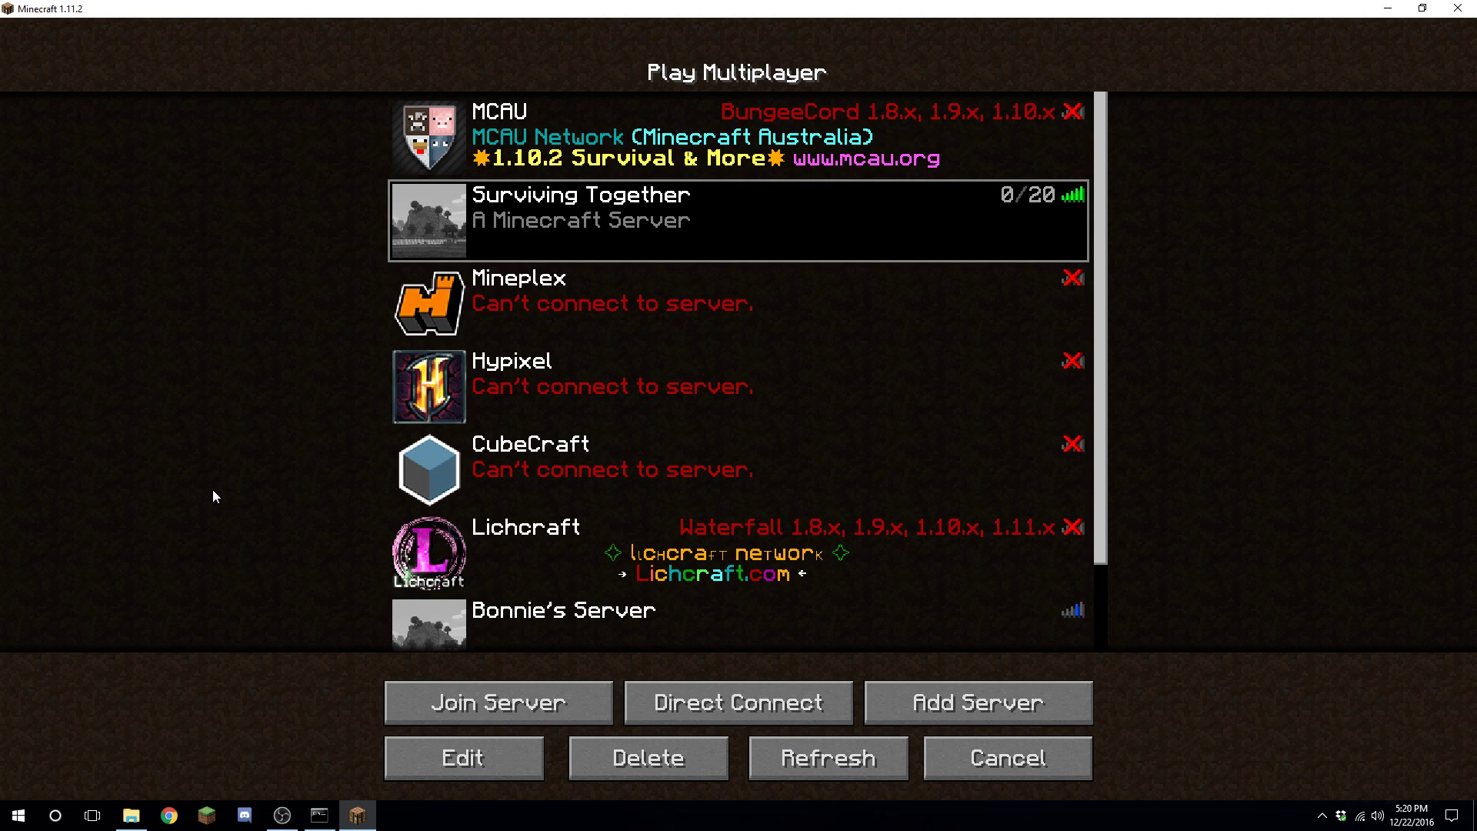
{"action": "mouse_move", "coordinate": [463, 202]}
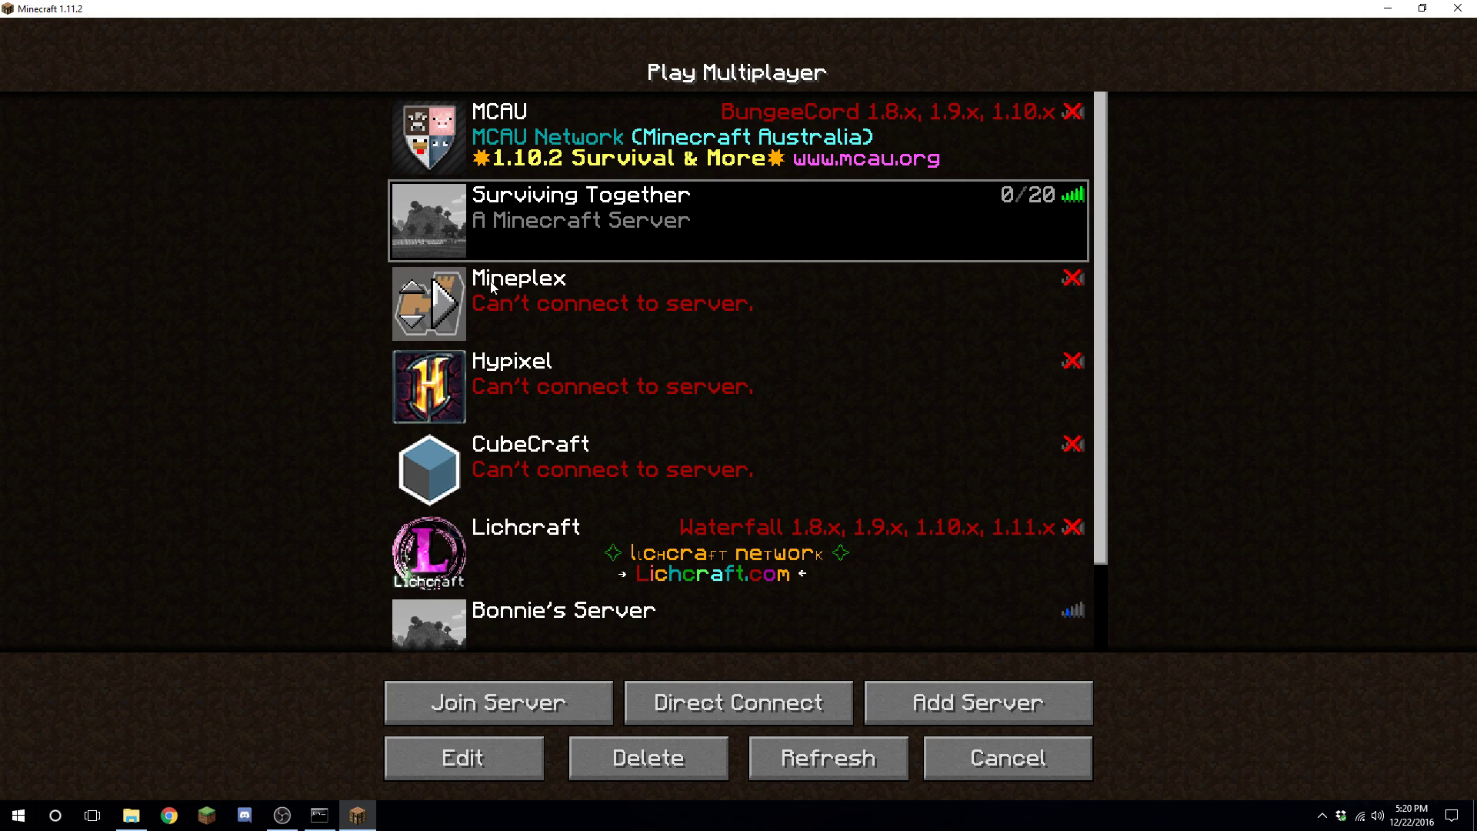
{"action": "mouse_move", "coordinate": [510, 225]}
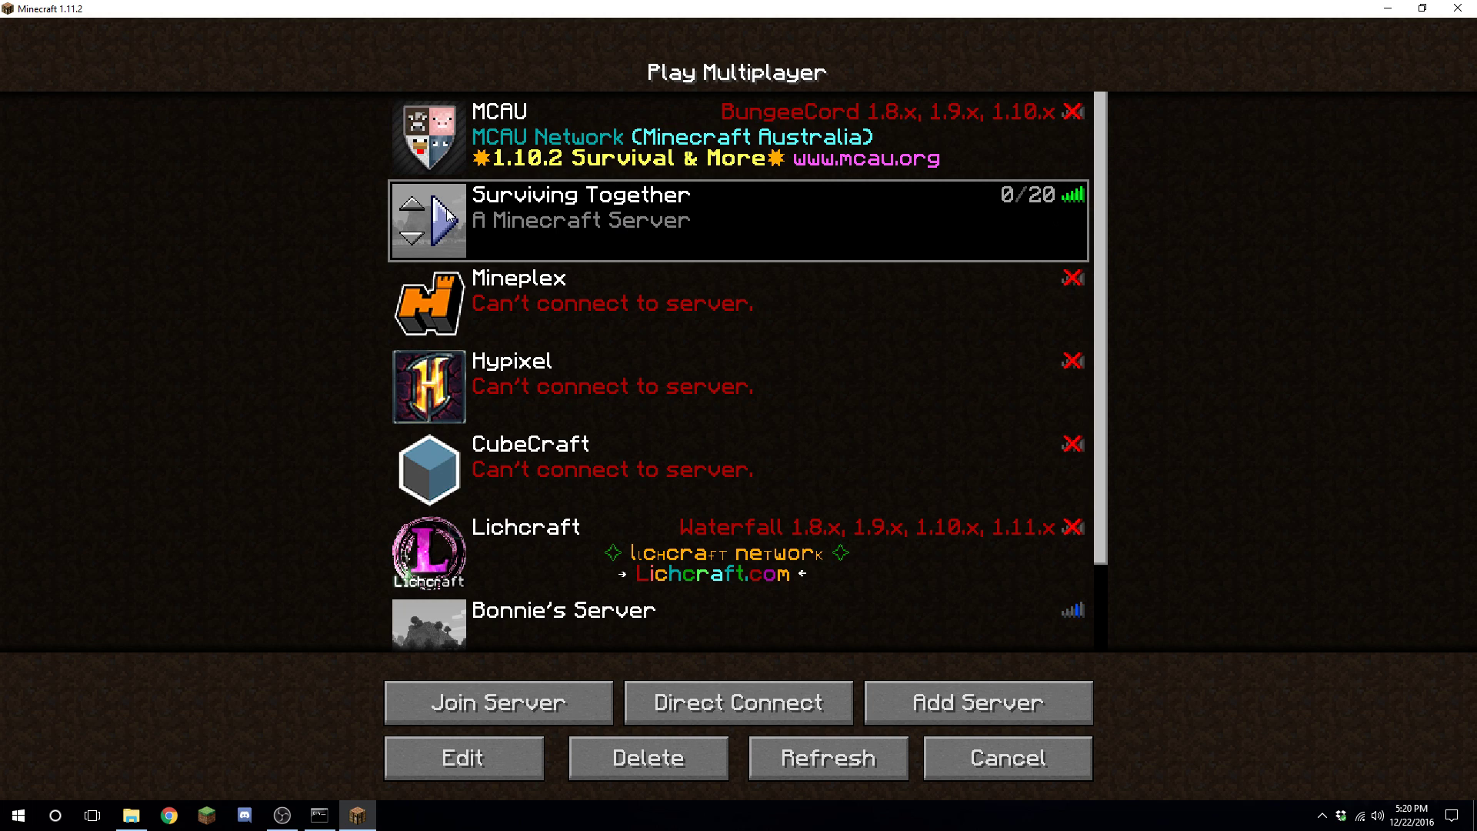
{"action": "left_click", "coordinate": [447, 213]}
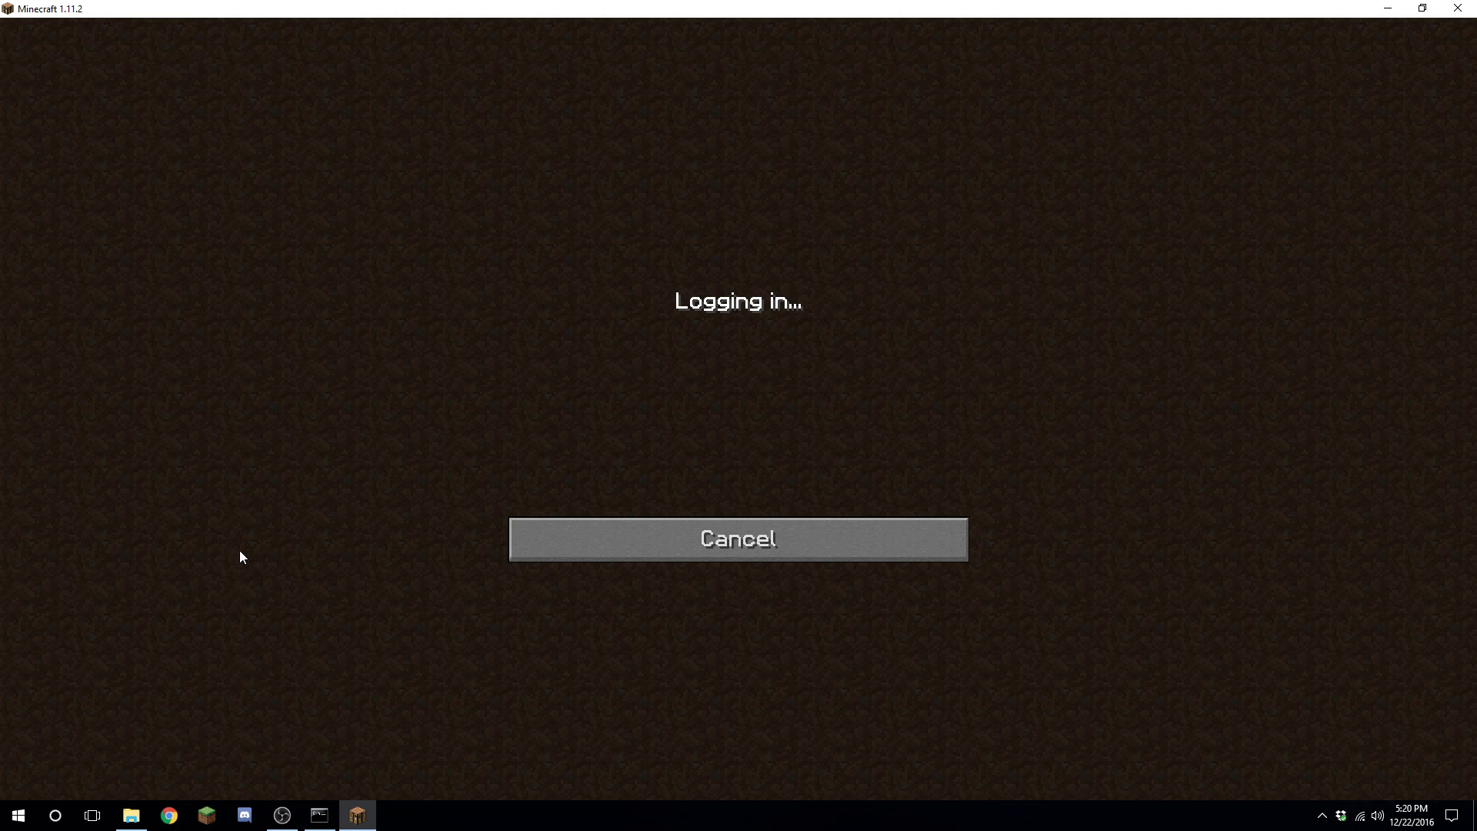
- Check the server console for the player's login, minimize it and resume the game
{"action": "left_click", "coordinate": [334, 813]}
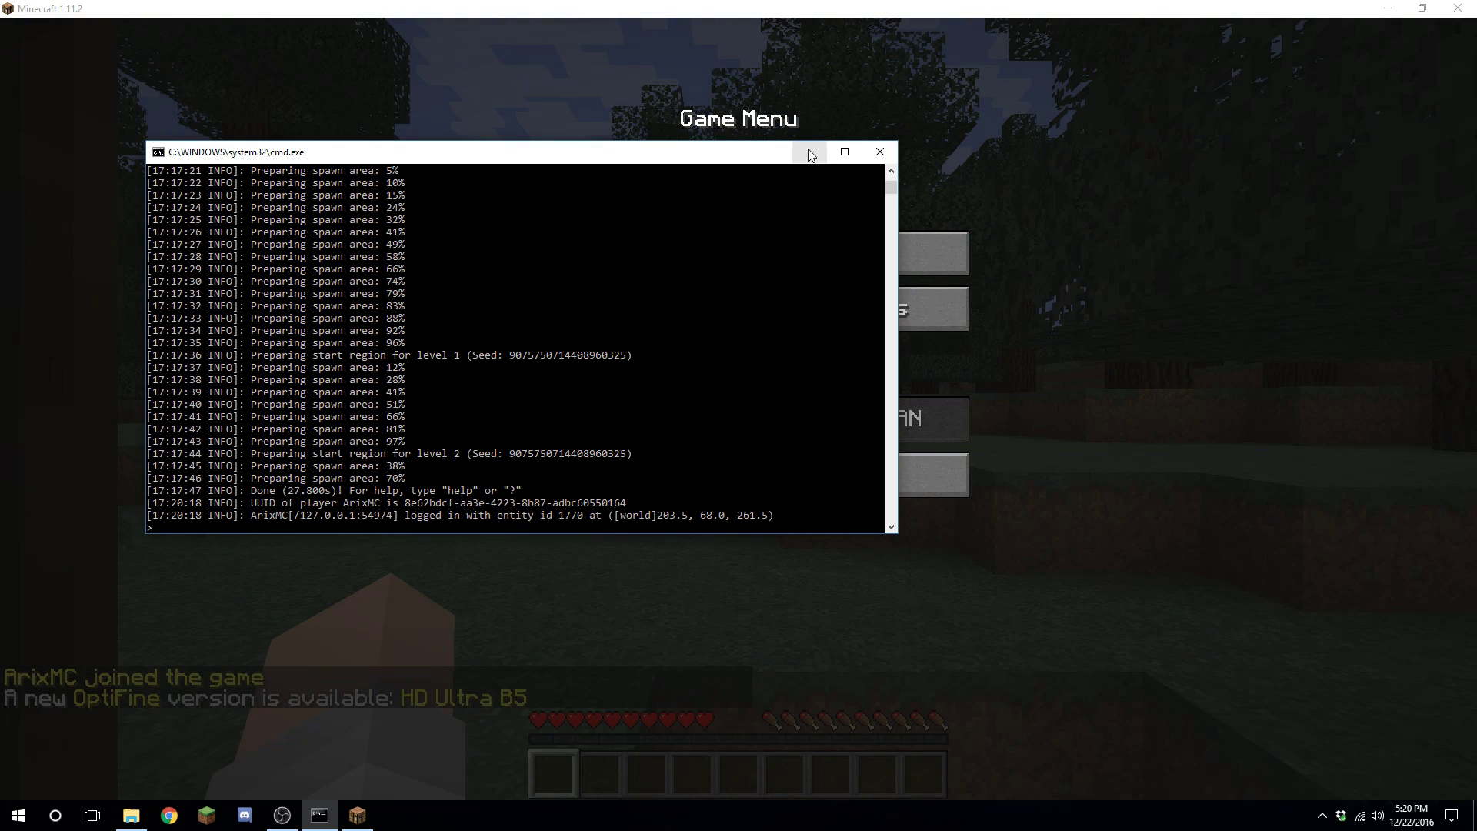
{"action": "left_click", "coordinate": [808, 146]}
{"action": "left_click", "coordinate": [834, 235]}
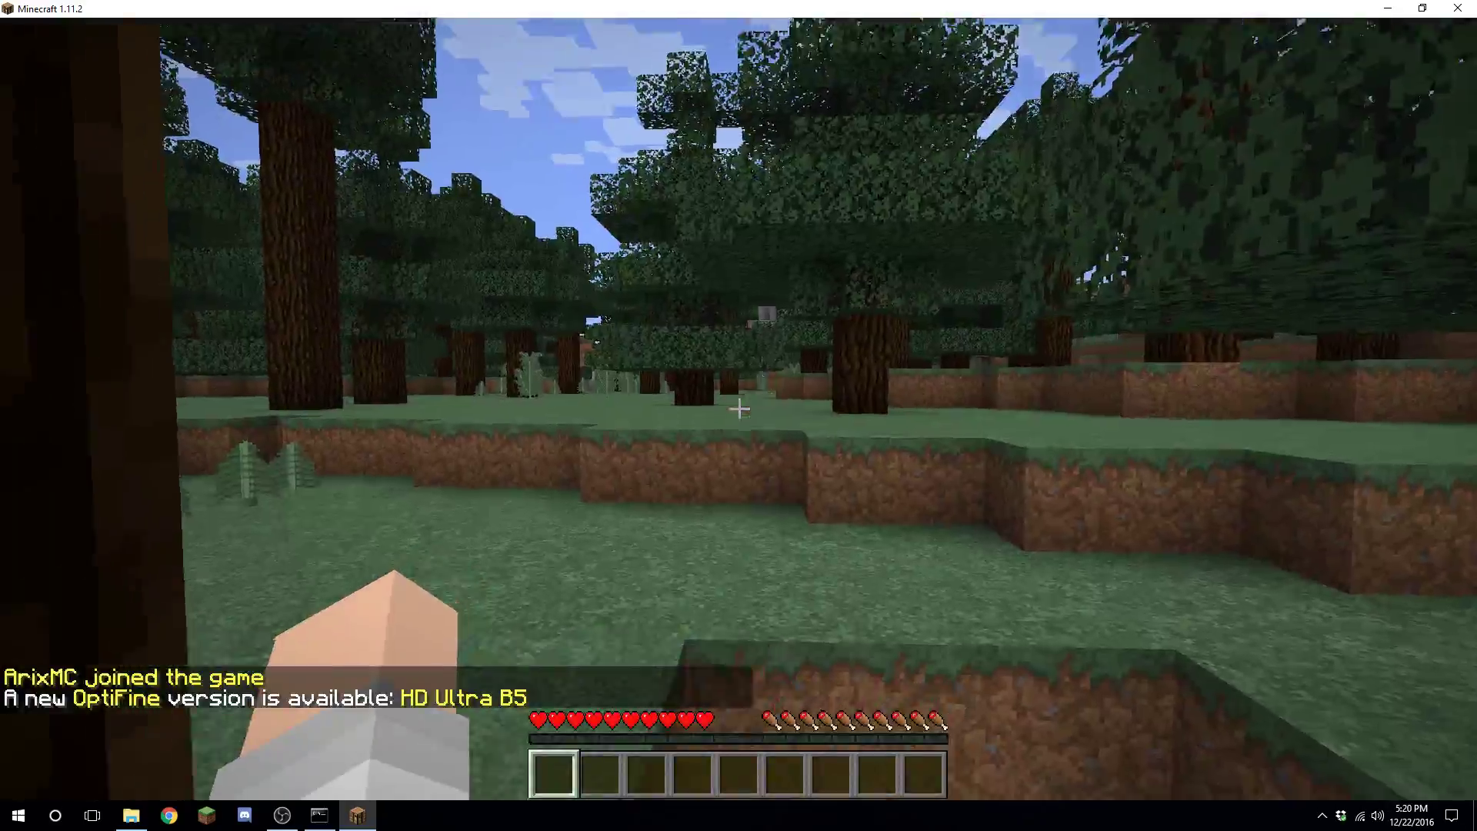
- Walk through the forest around the spawn point to try out the server's world
{"action": "key", "text": "w"}
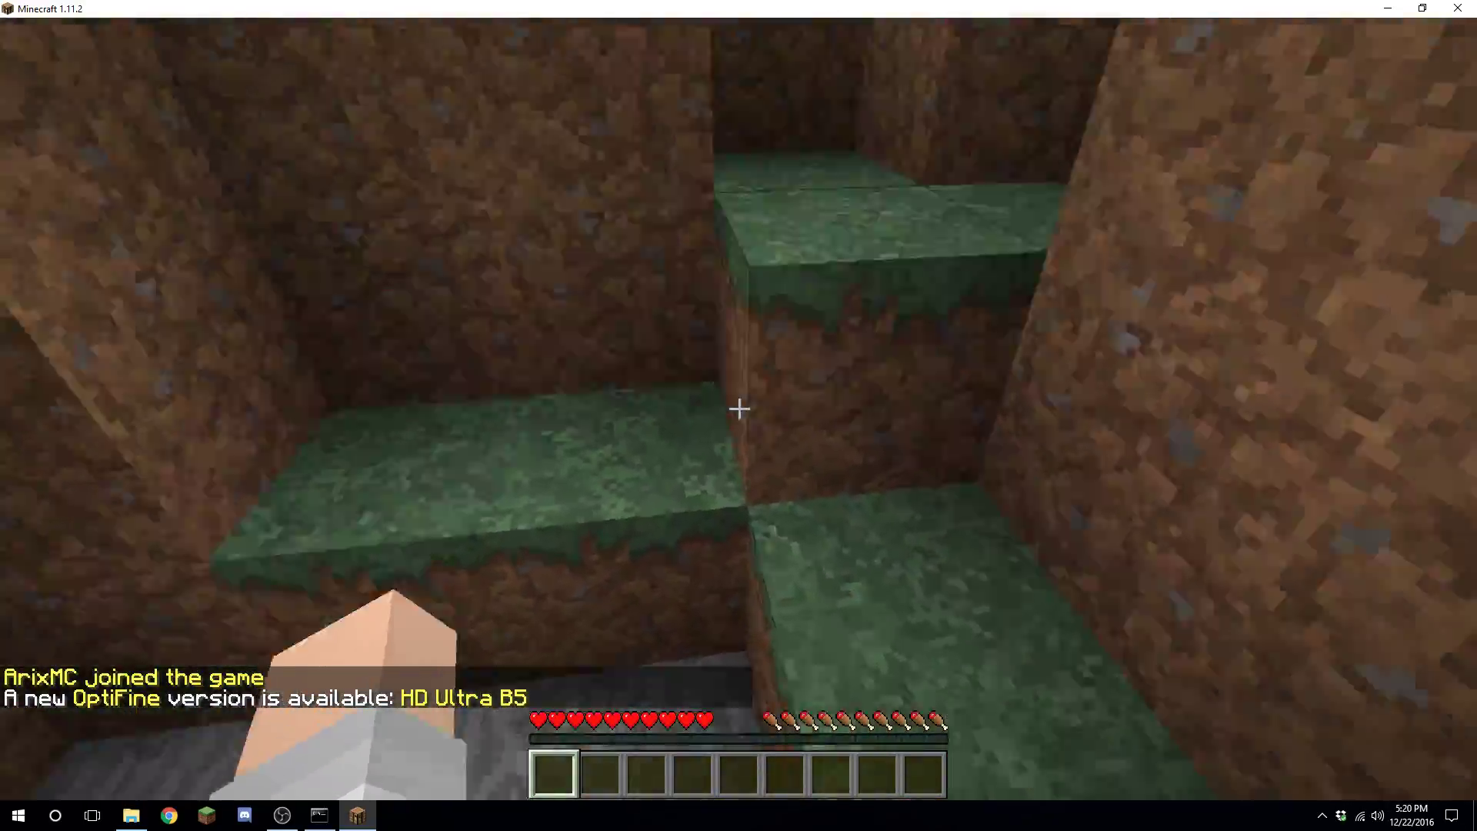
{"action": "key", "text": "w"}
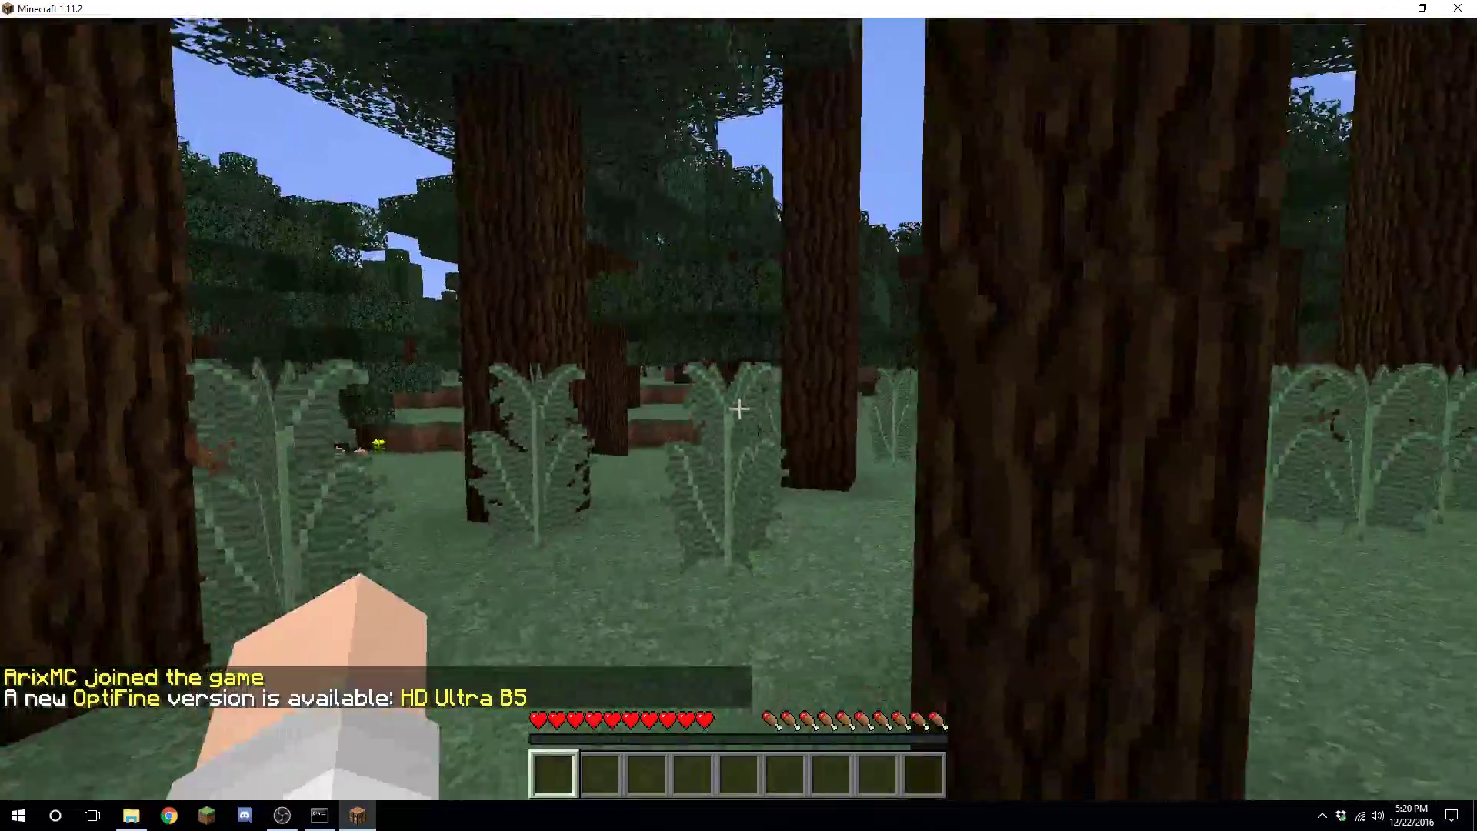
{"action": "key", "text": "w"}
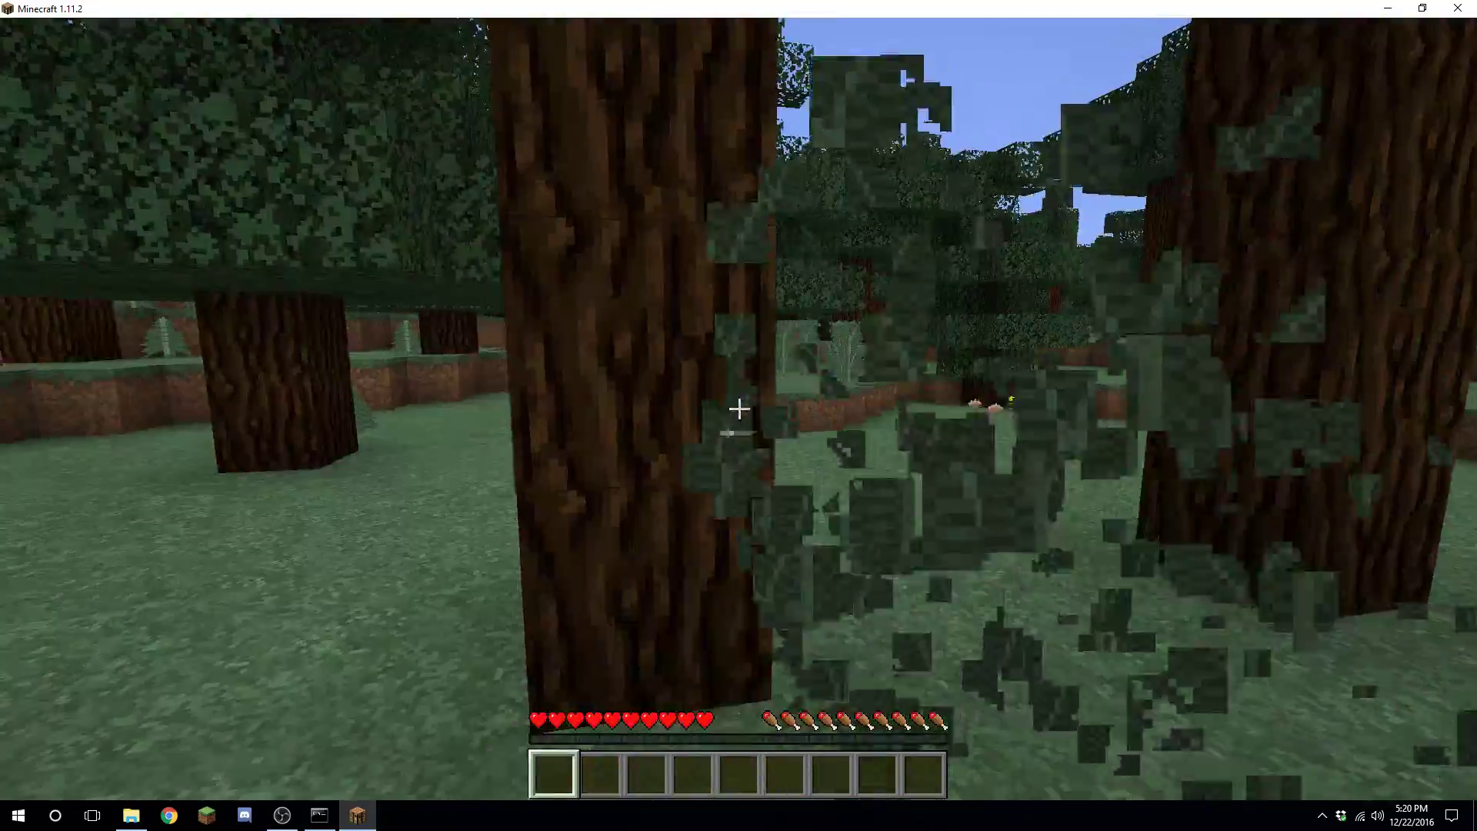
{"action": "key", "text": "w"}
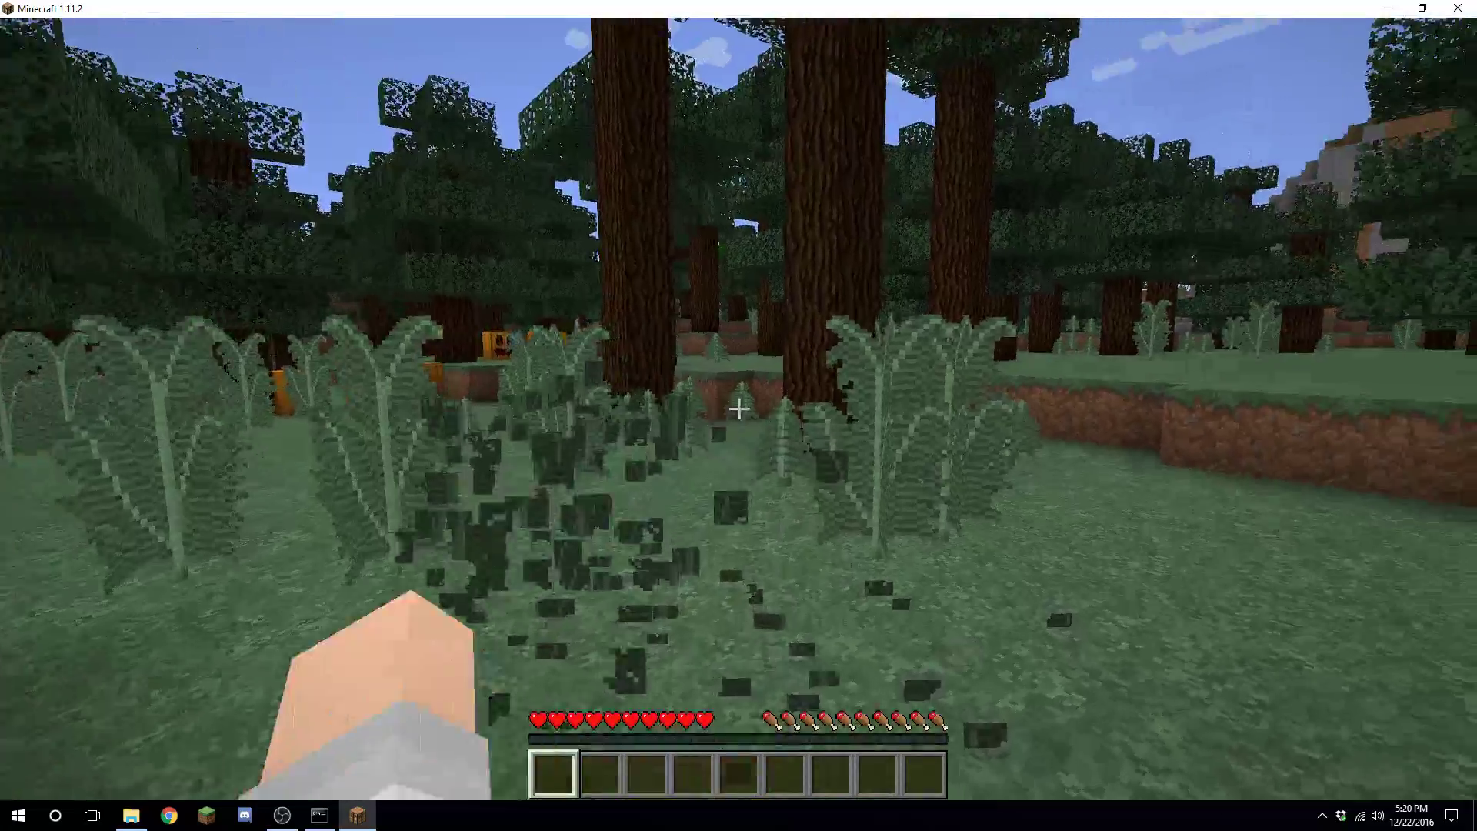
{"action": "key", "text": "w"}
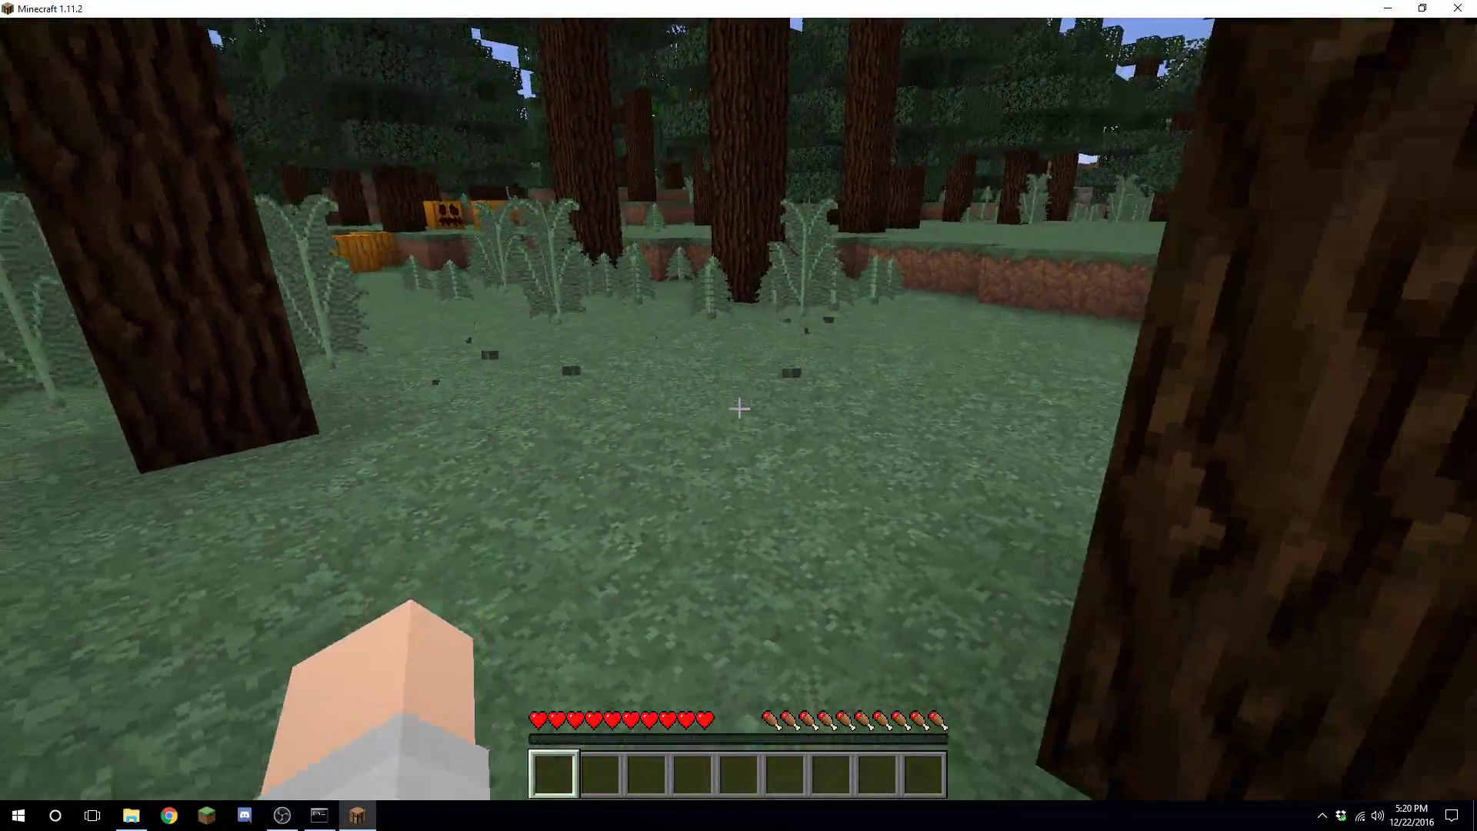
- Run the /help and /plugins commands in the game chat to list the server's commands and plugins
{"action": "type", "text": "t"}
{"action": "type", "text": "/help"}
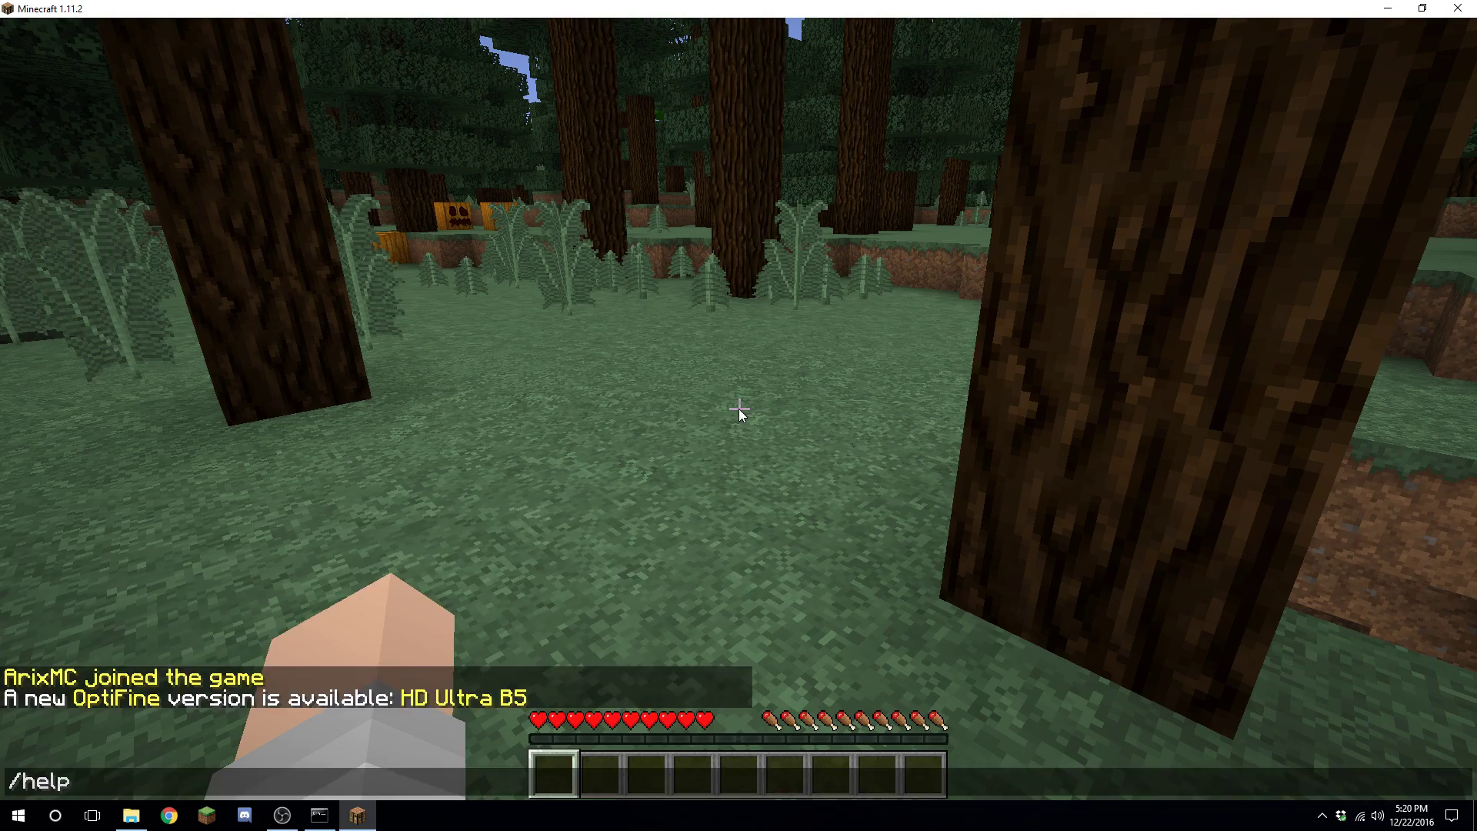
{"action": "key", "text": "Return"}
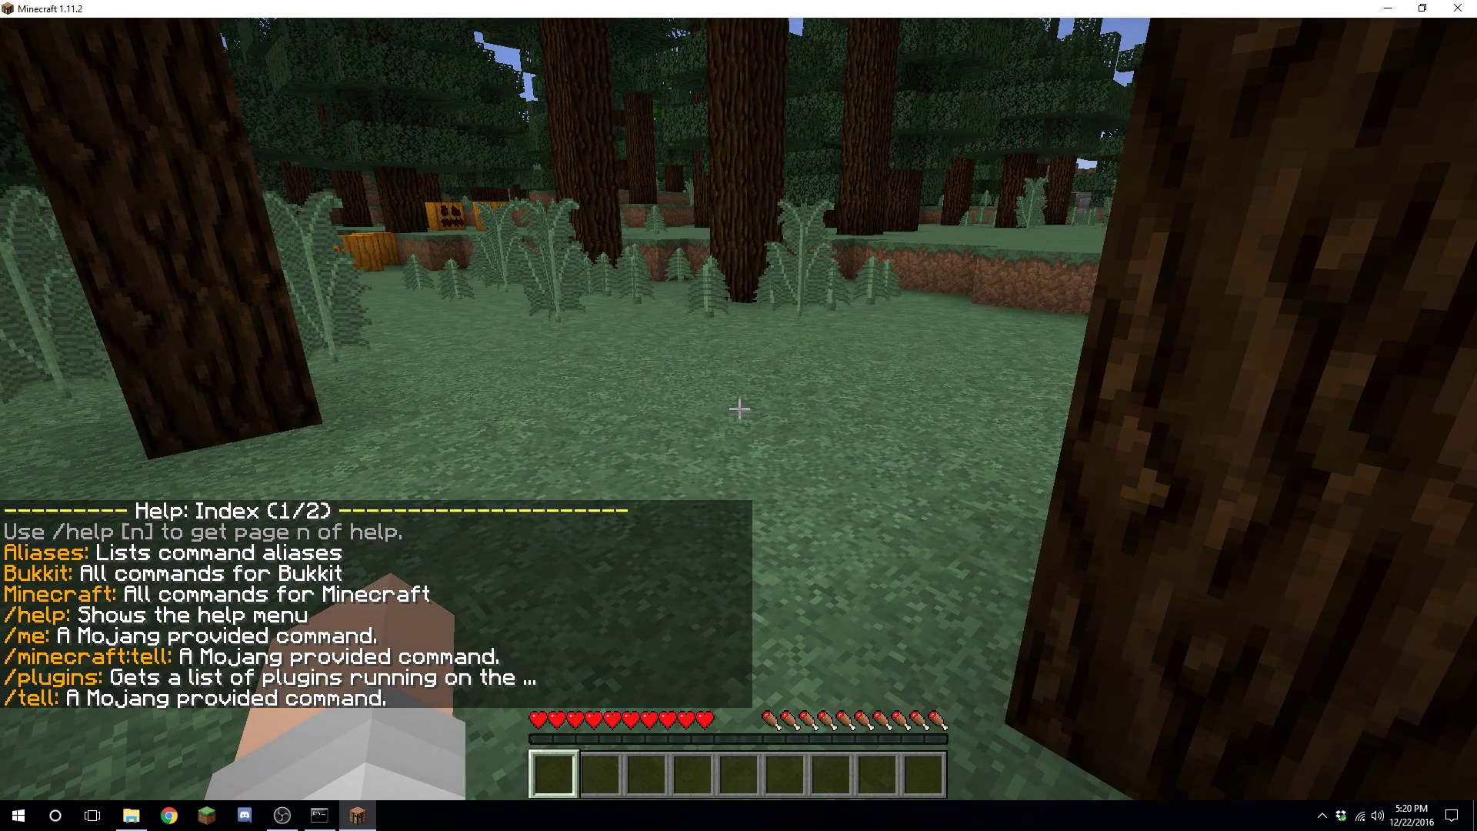
{"action": "key", "text": "t"}
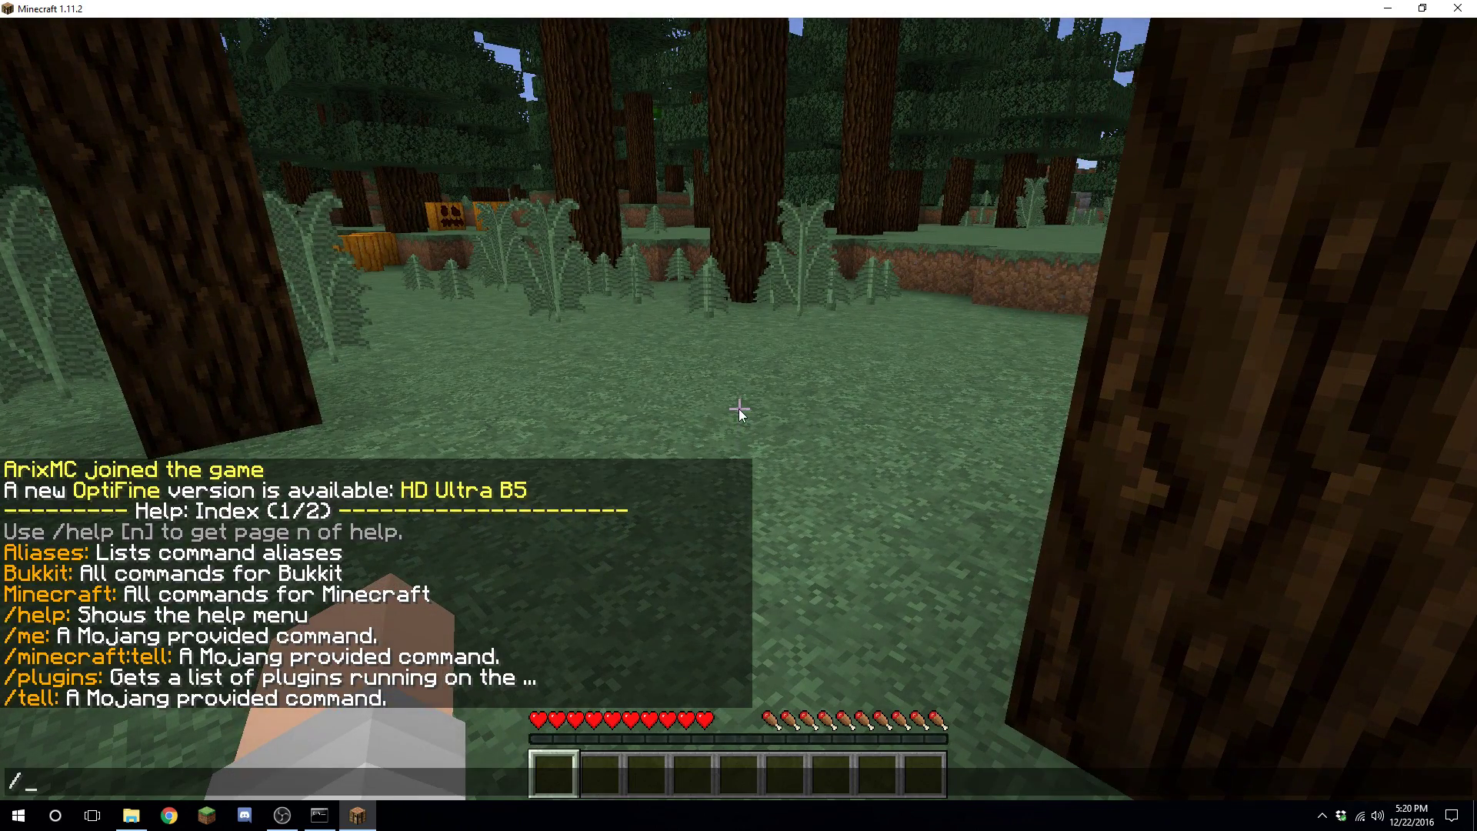
{"action": "type", "text": "/plugins"}
{"action": "key", "text": "Return"}
{"action": "key", "text": "slash"}
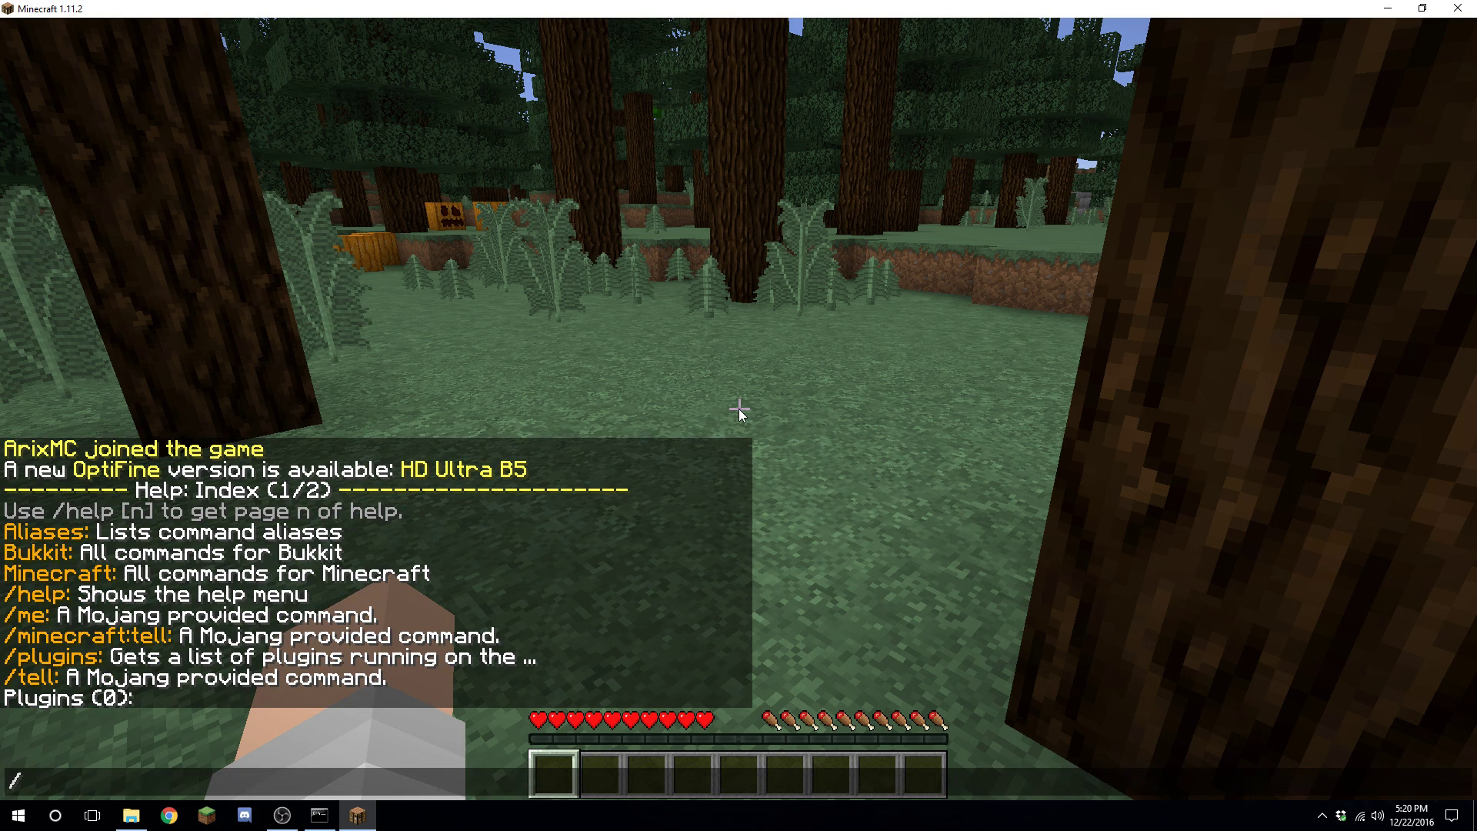
{"action": "key", "text": "Escape"}
- Walk a little further, then disconnect from the server and return to the multiplayer list
{"action": "key", "text": "w"}
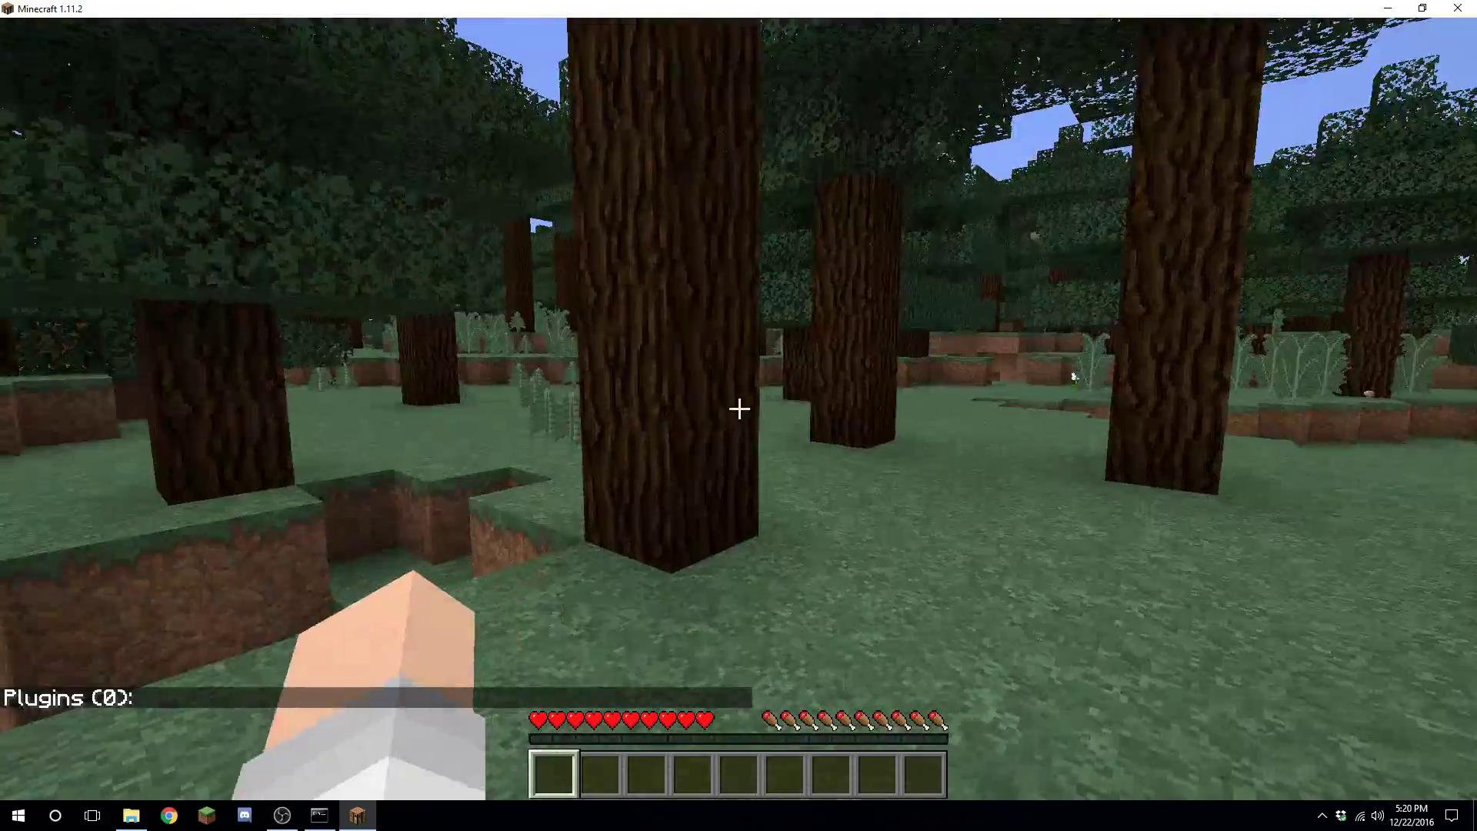
{"action": "key", "text": "Escape"}
{"action": "left_click", "coordinate": [747, 473]}
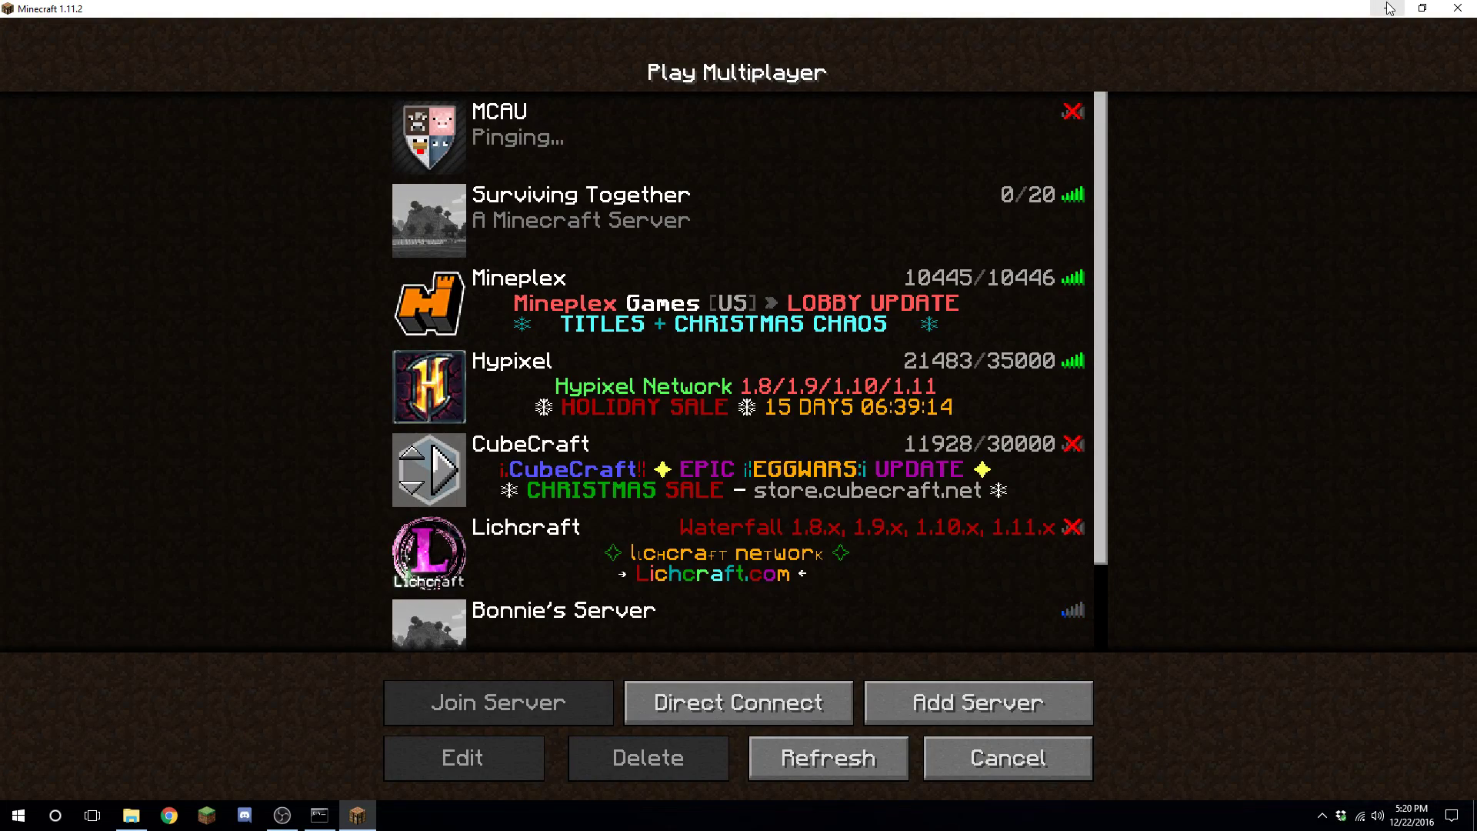
- Minimize Minecraft and the Server folder window, and switch to Google Chrome
{"action": "left_click", "coordinate": [1388, 8]}
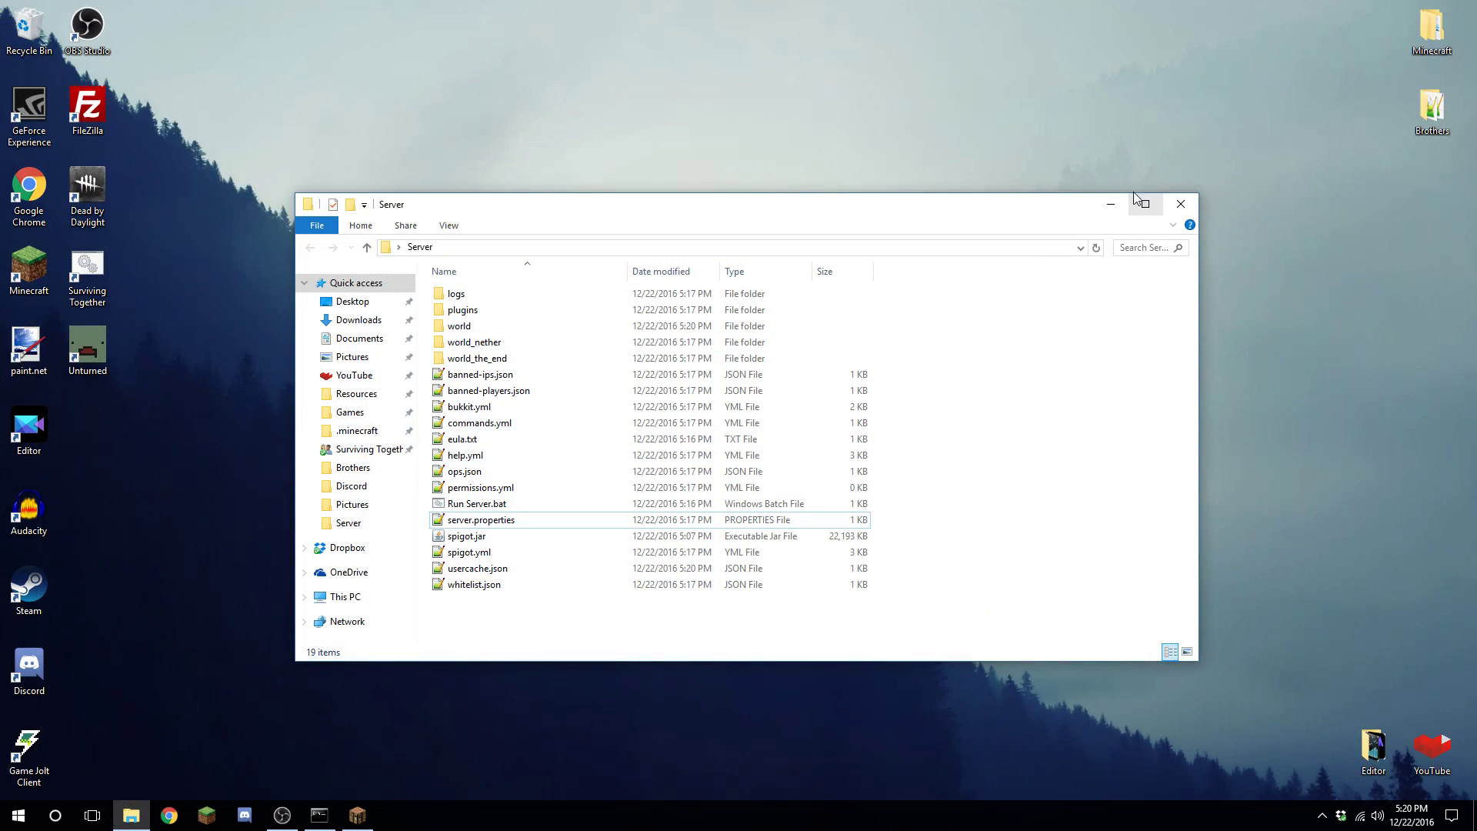
{"action": "left_click", "coordinate": [1111, 210]}
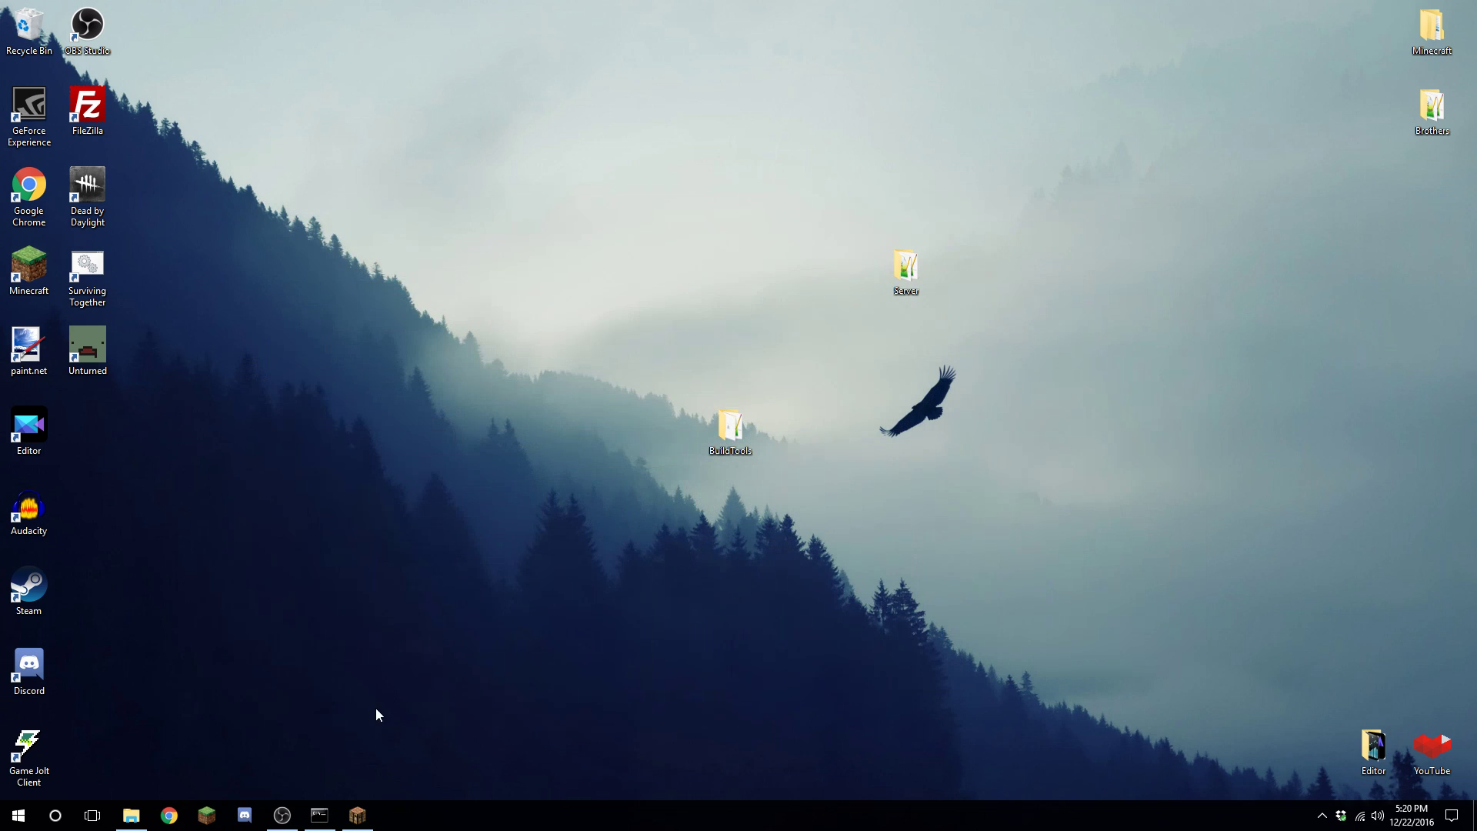
{"action": "left_click", "coordinate": [169, 815]}
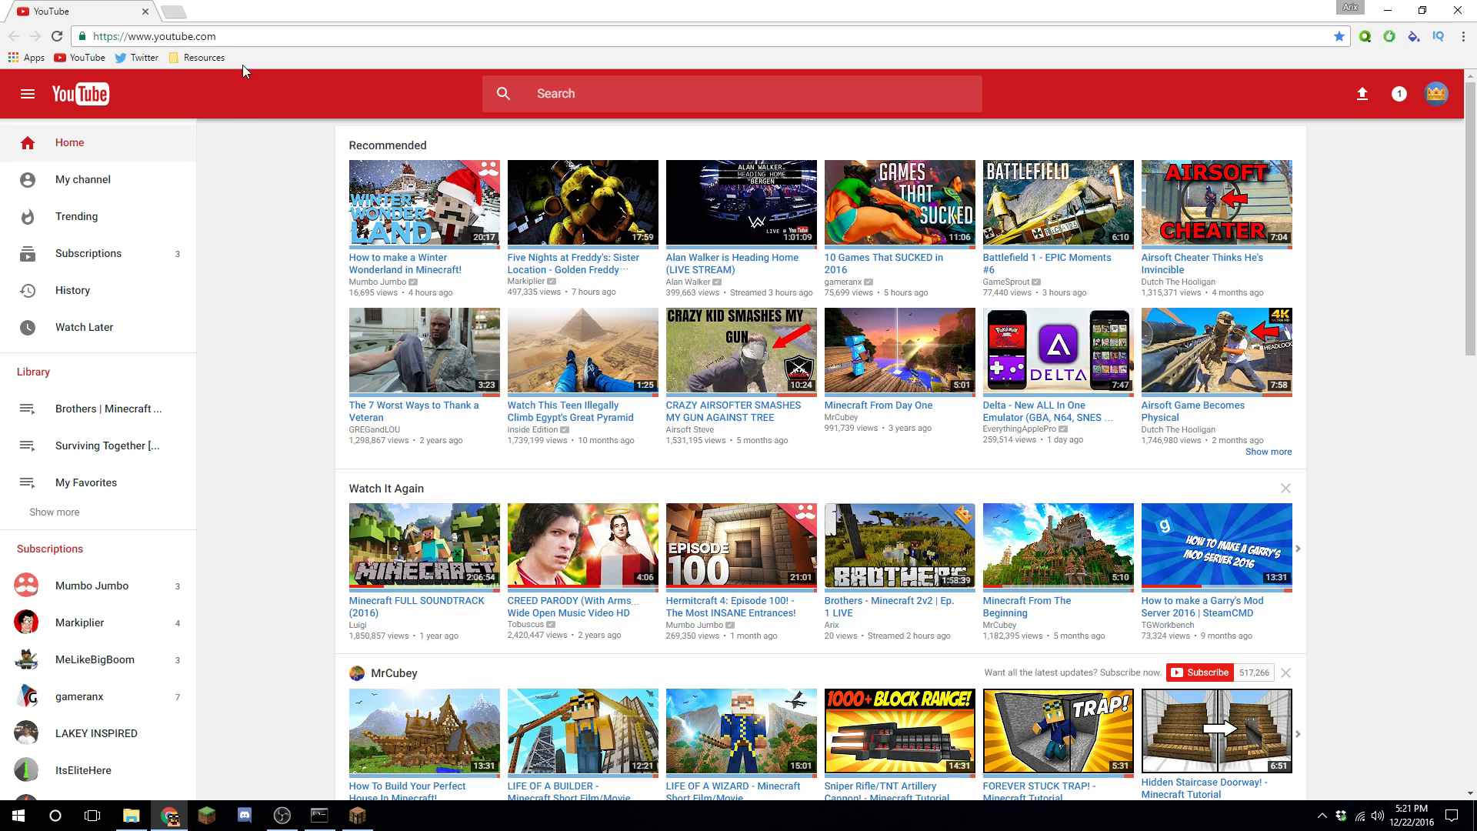
- Go to spigotmc.org and open the site's resource search page
{"action": "key", "text": "ctrl+l"}
{"action": "type", "text": "spigotmc.org"}
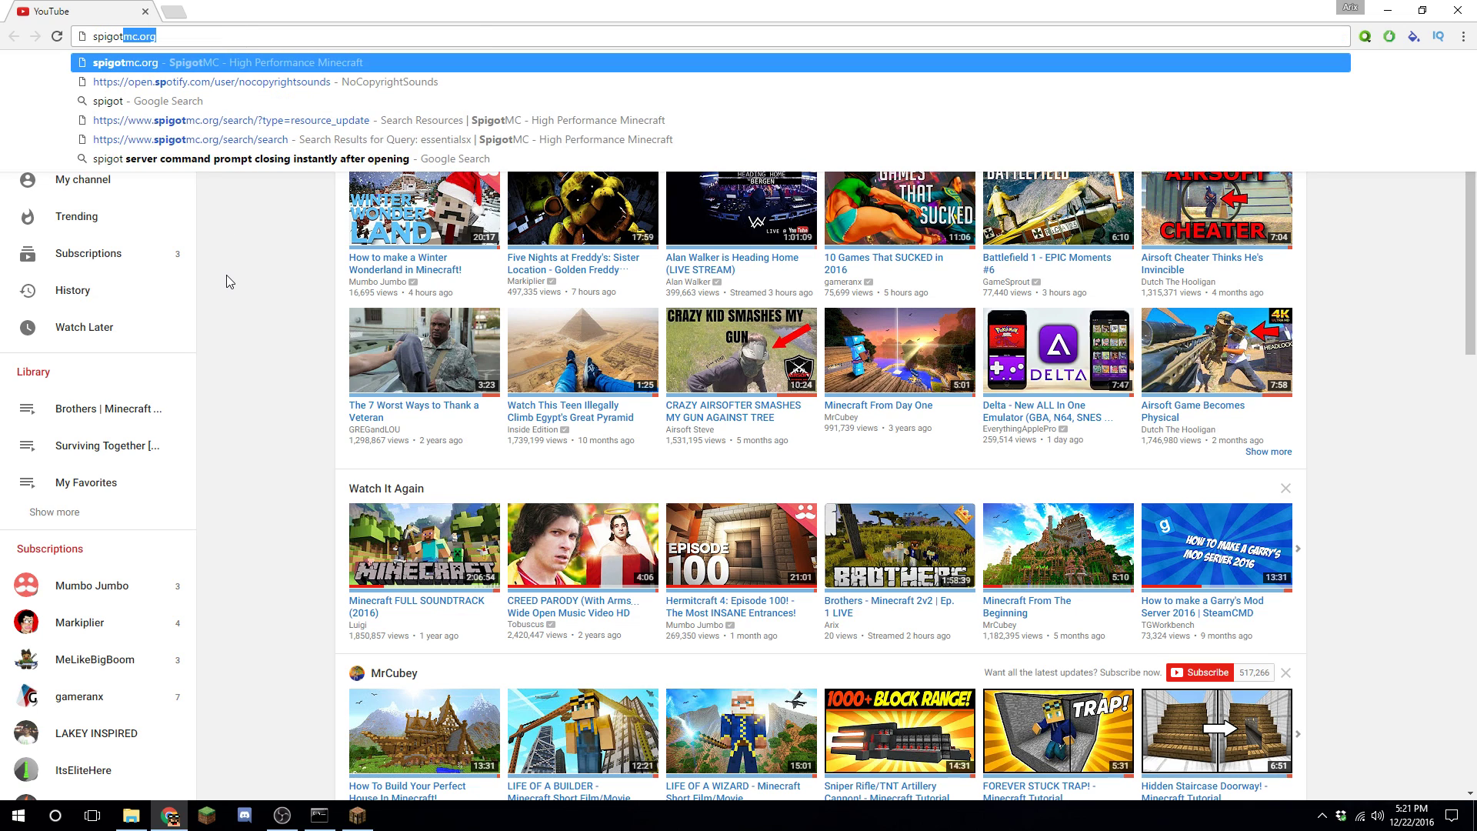
{"action": "key", "text": "Return"}
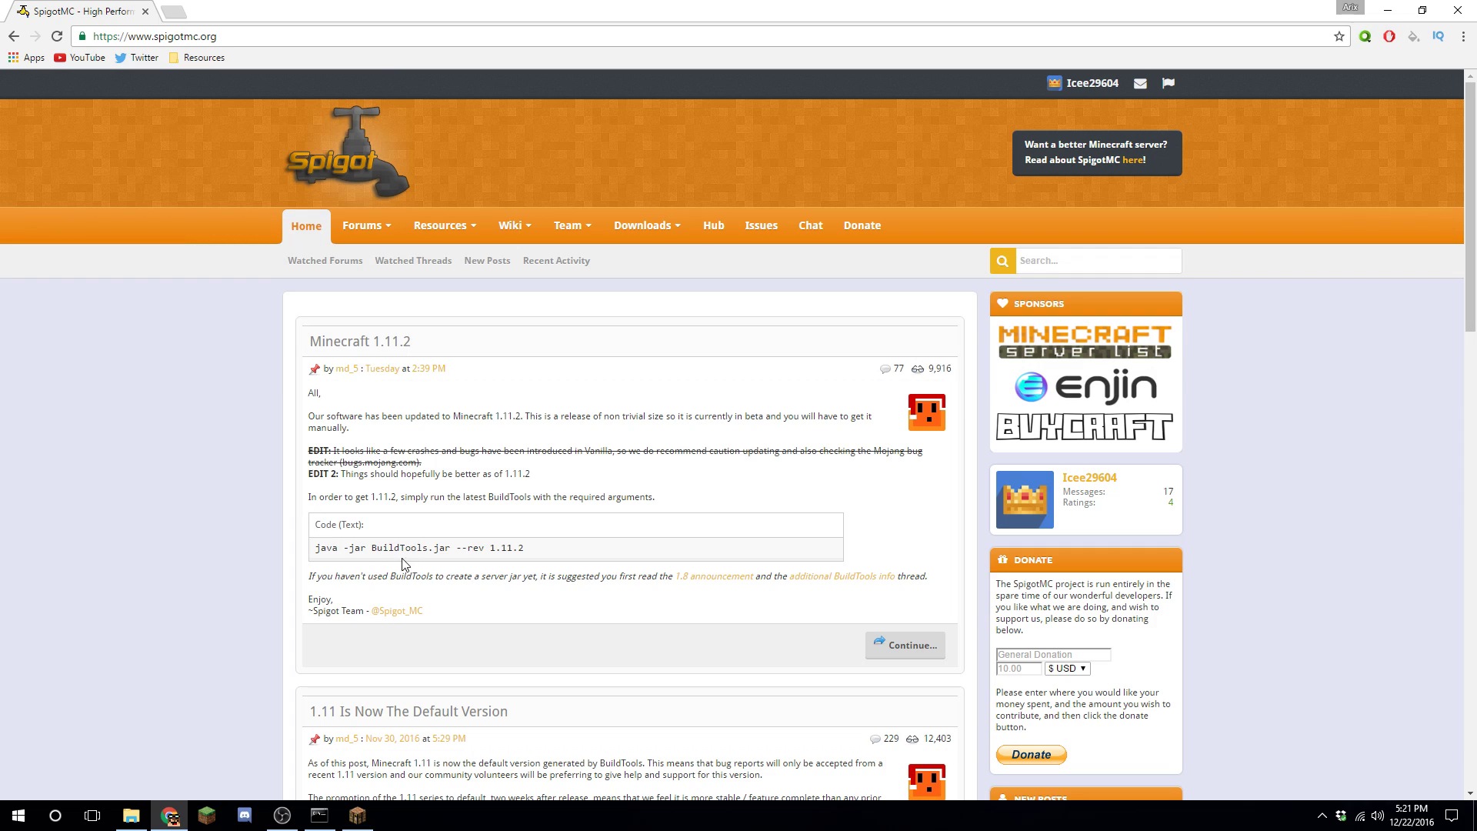
{"action": "left_click", "coordinate": [468, 223]}
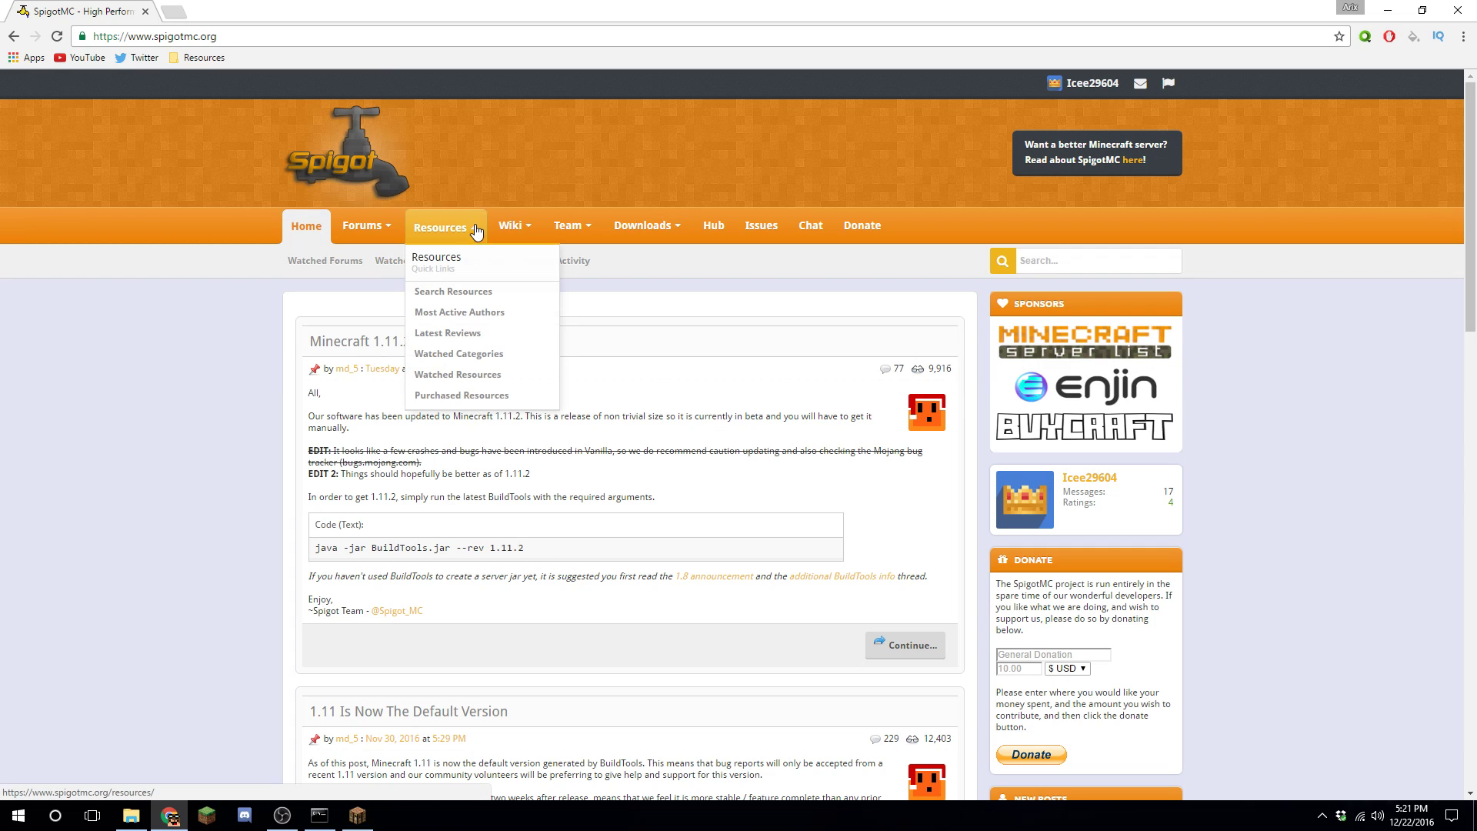
{"action": "left_click", "coordinate": [467, 295]}
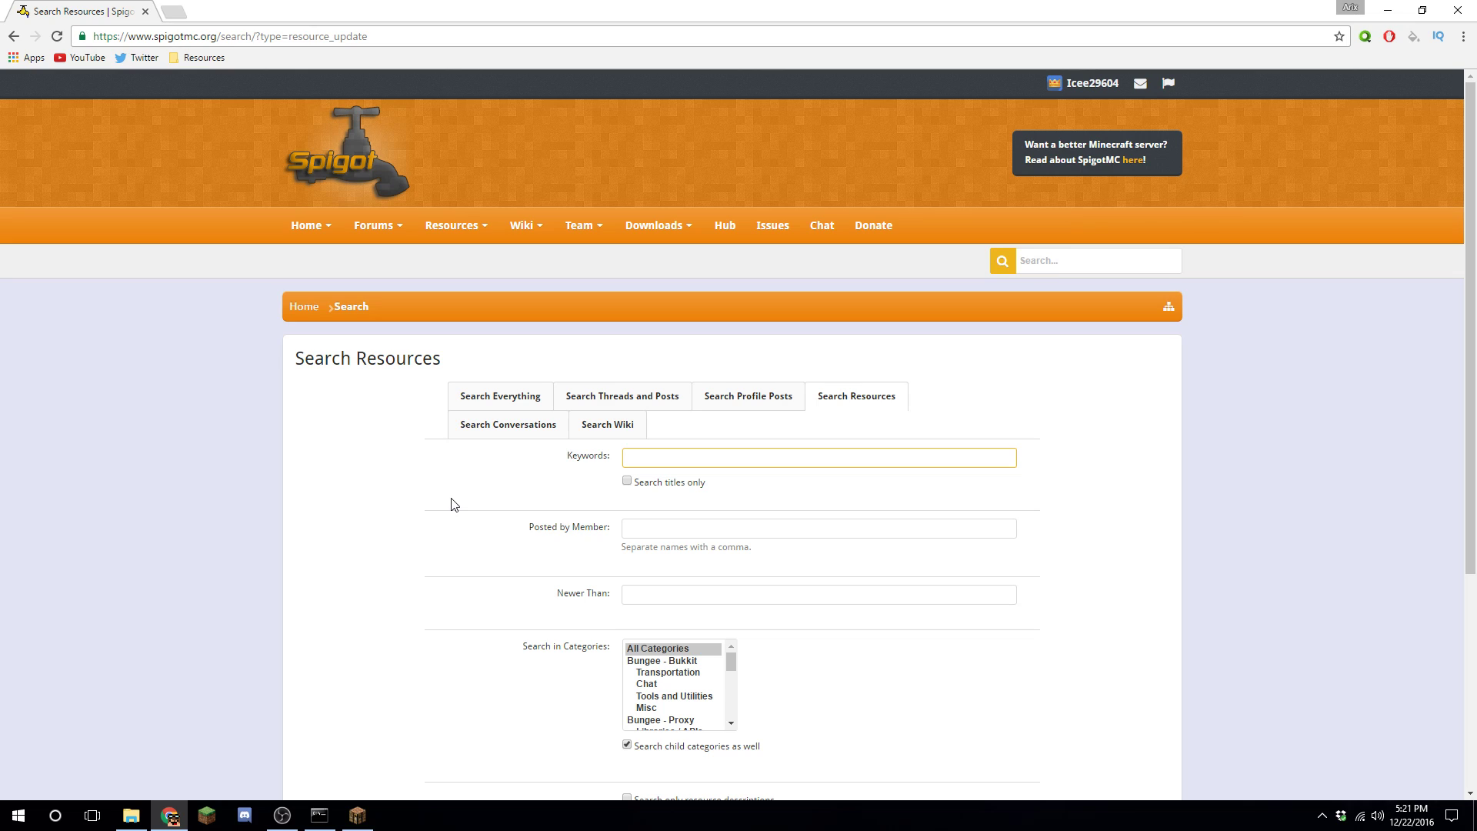
- Search the resources for essentialsx and open the EssentialsX 2.0.1-b370 resource page
{"action": "type", "text": "Es"}
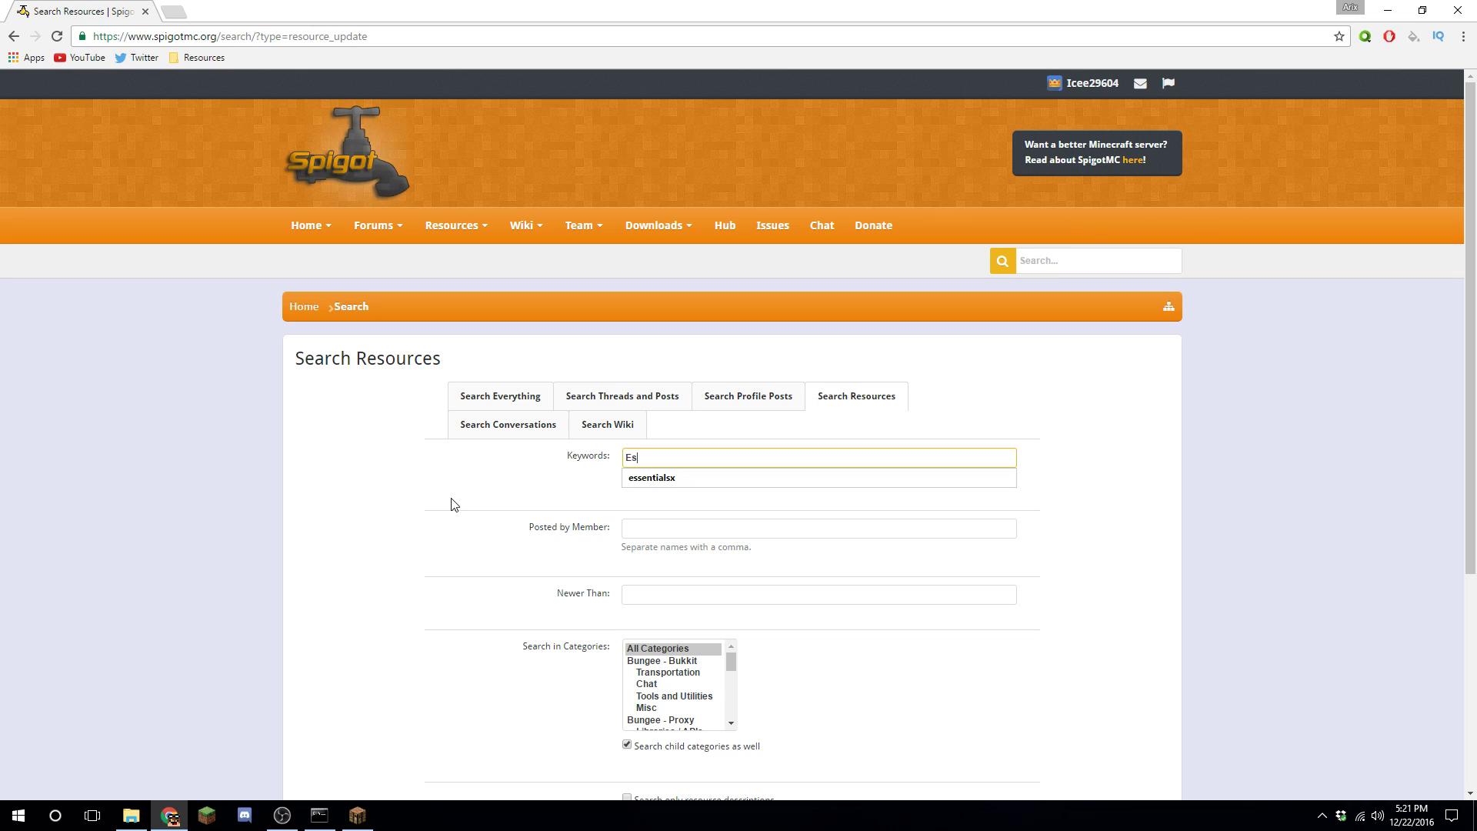
{"action": "key", "text": "Down"}
{"action": "key", "text": "Return"}
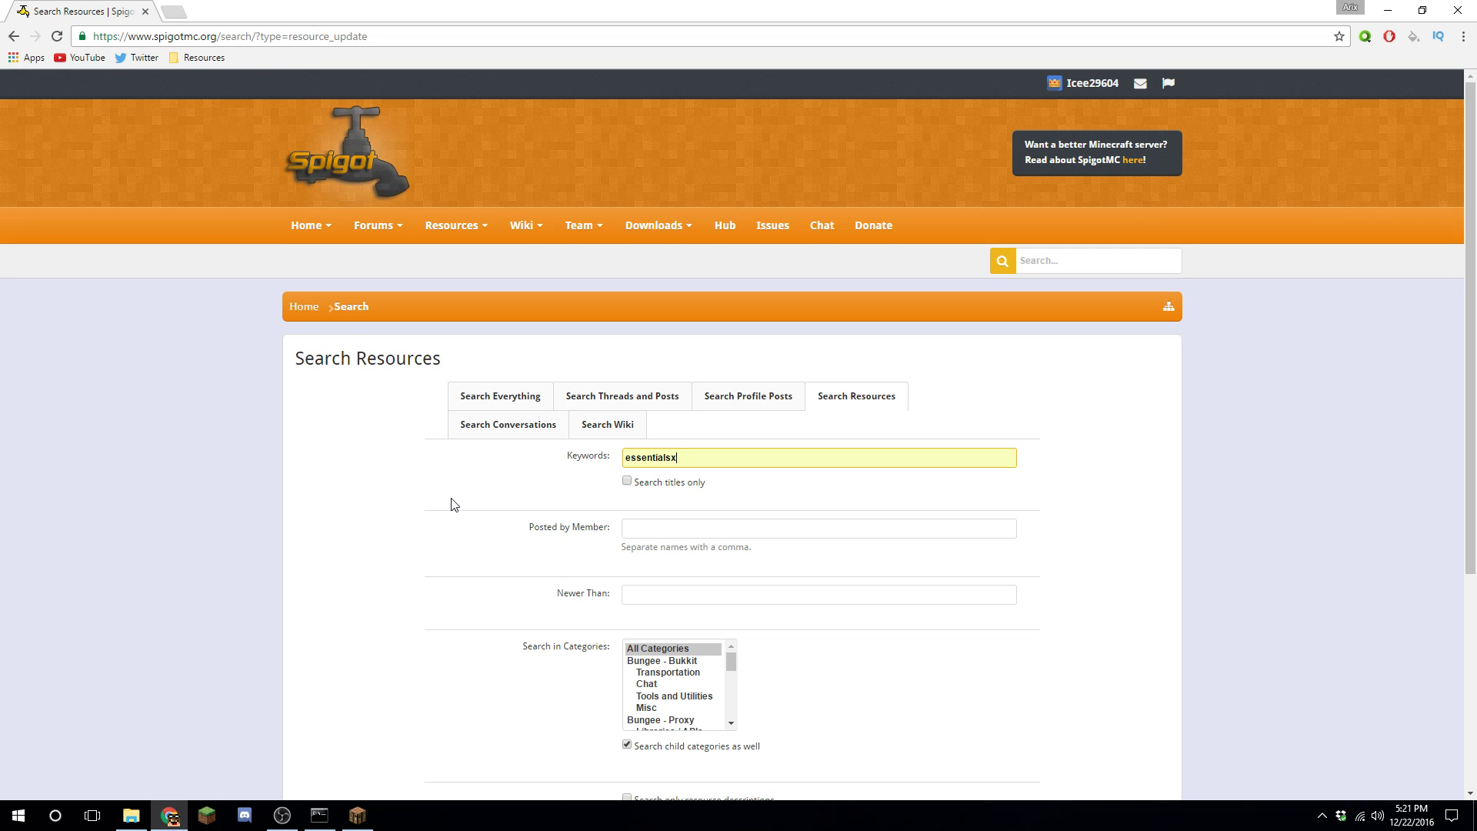
{"action": "scroll", "coordinate": [452, 504], "scroll_direction": "down", "scroll_amount": 4}
{"action": "left_click", "coordinate": [654, 594]}
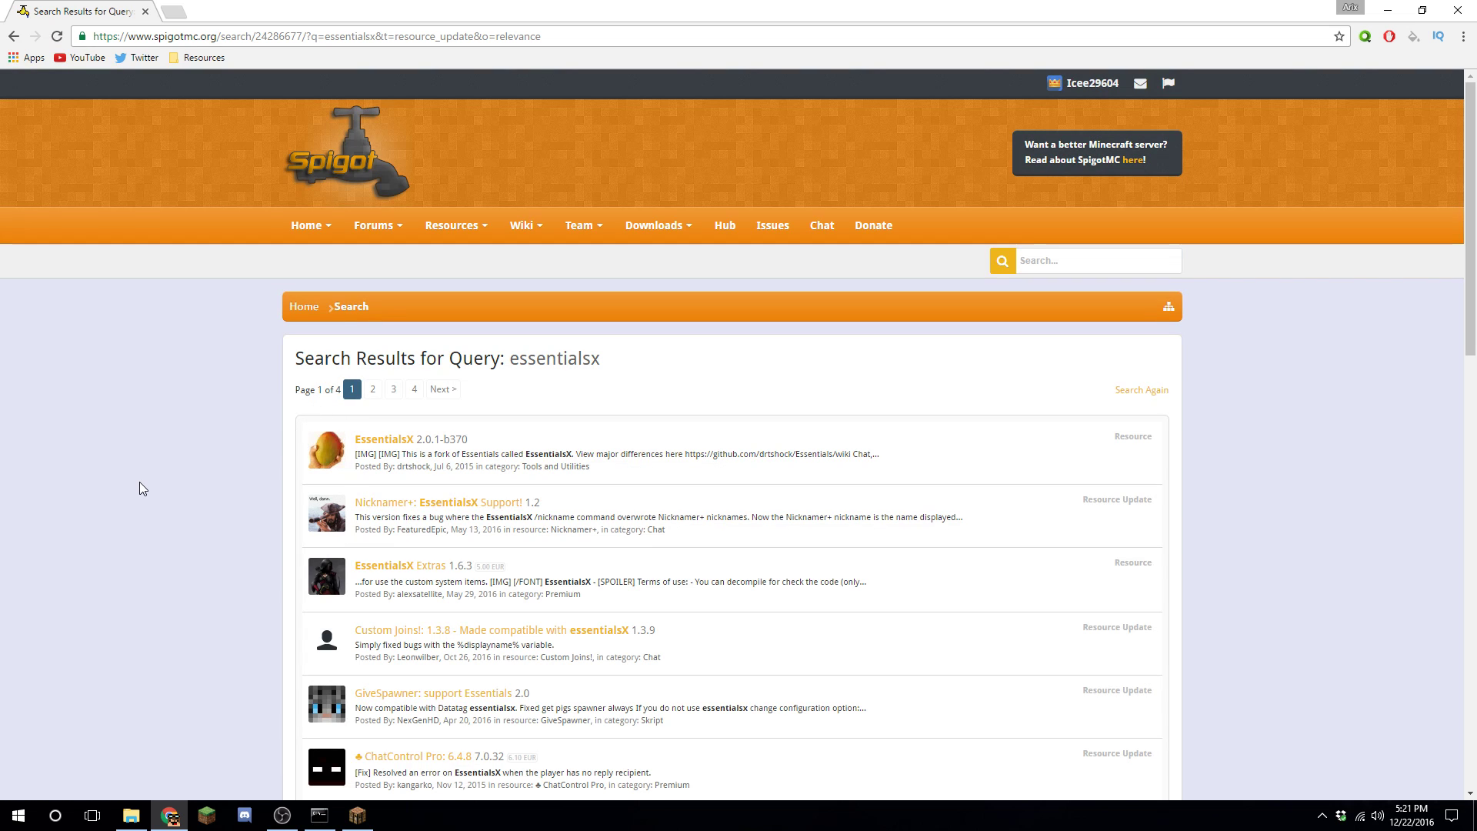
{"action": "left_click", "coordinate": [400, 444]}
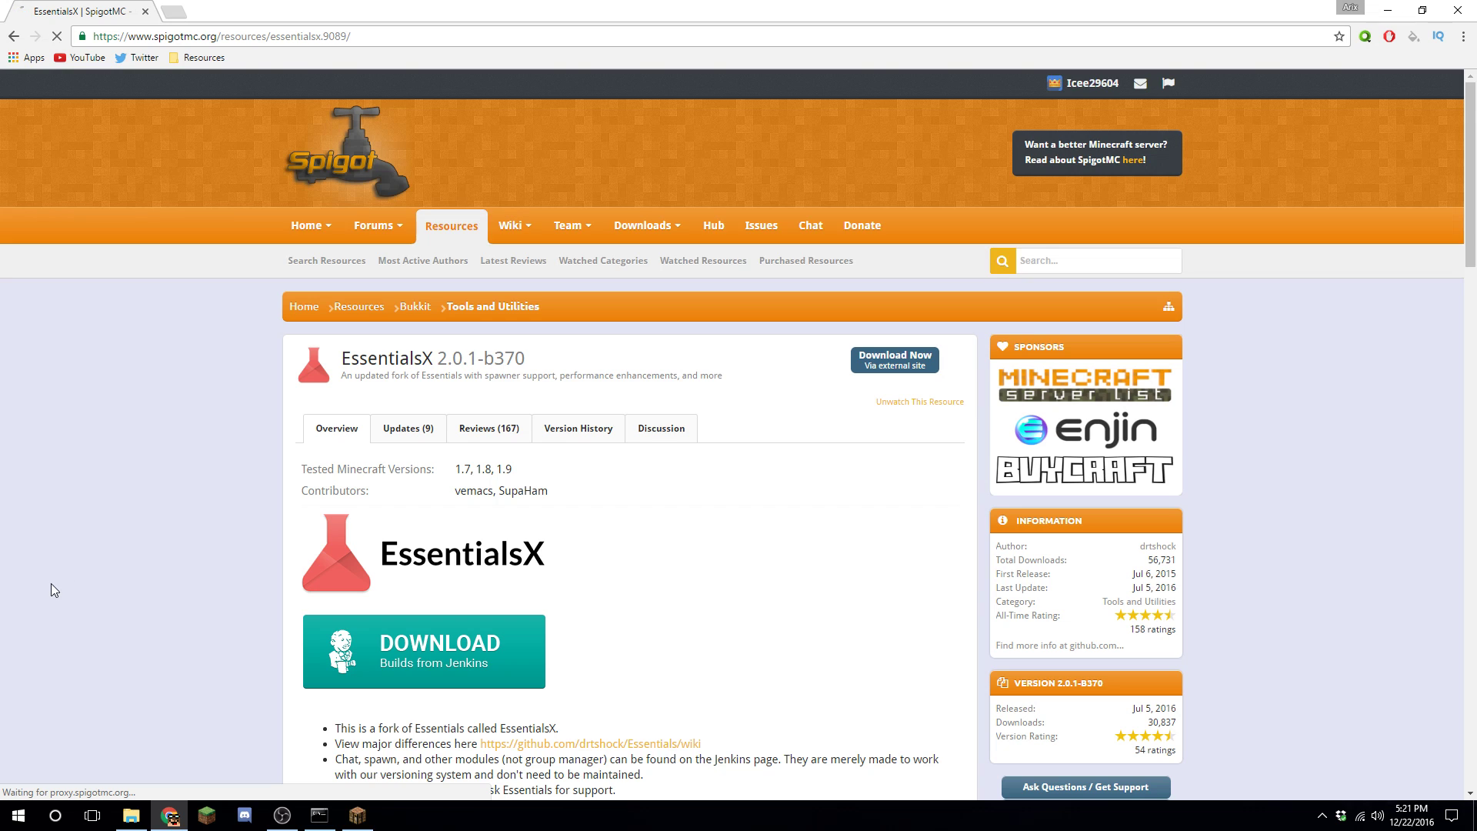
- Review the EssentialsX overview and open its download page with the builds from Jenkins
{"action": "scroll", "coordinate": [654, 548], "scroll_direction": "down", "scroll_amount": 5}
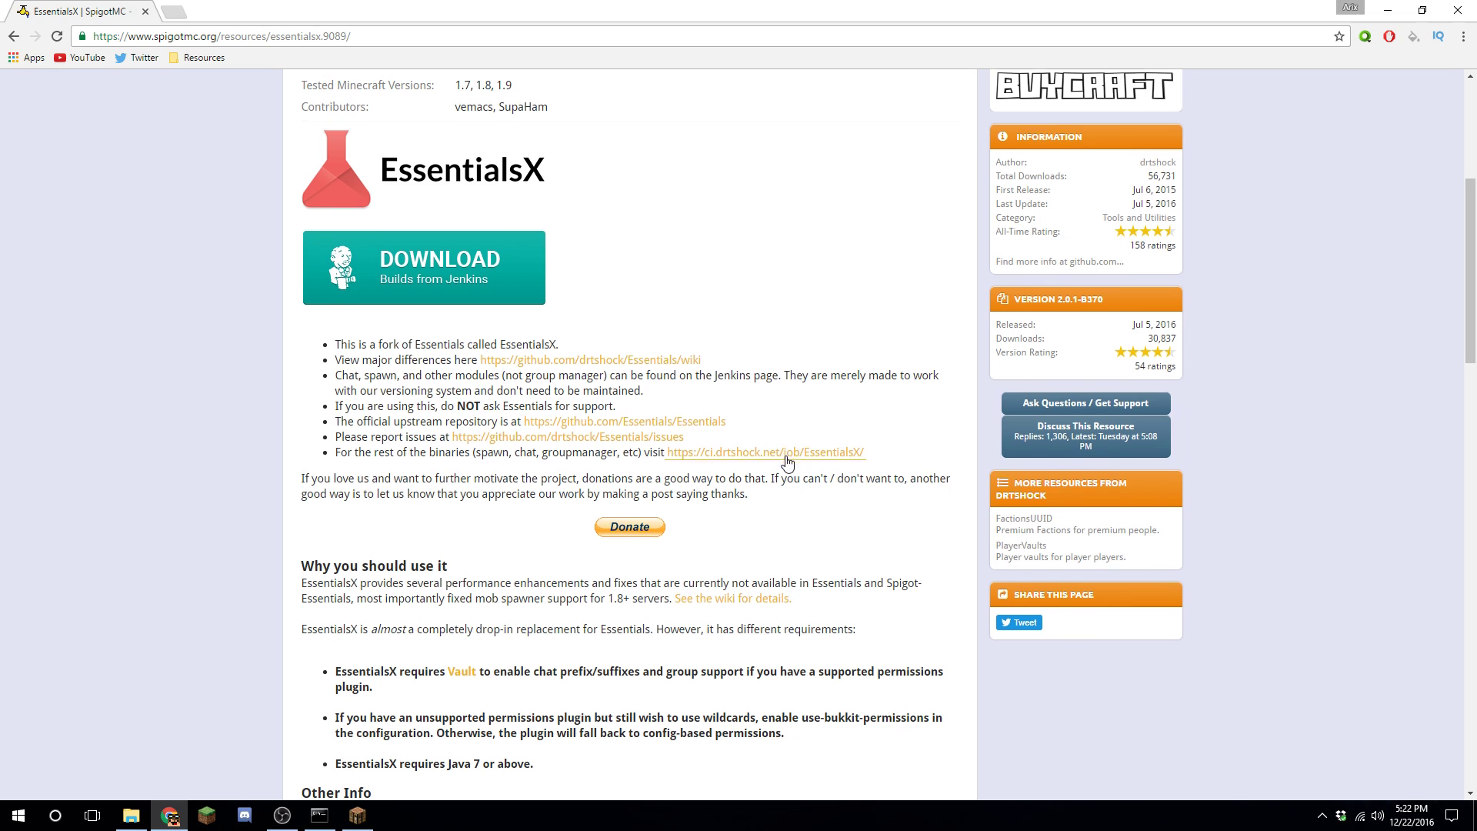
{"action": "scroll", "coordinate": [374, 432], "scroll_direction": "up", "scroll_amount": 2}
{"action": "left_click", "coordinate": [413, 431]}
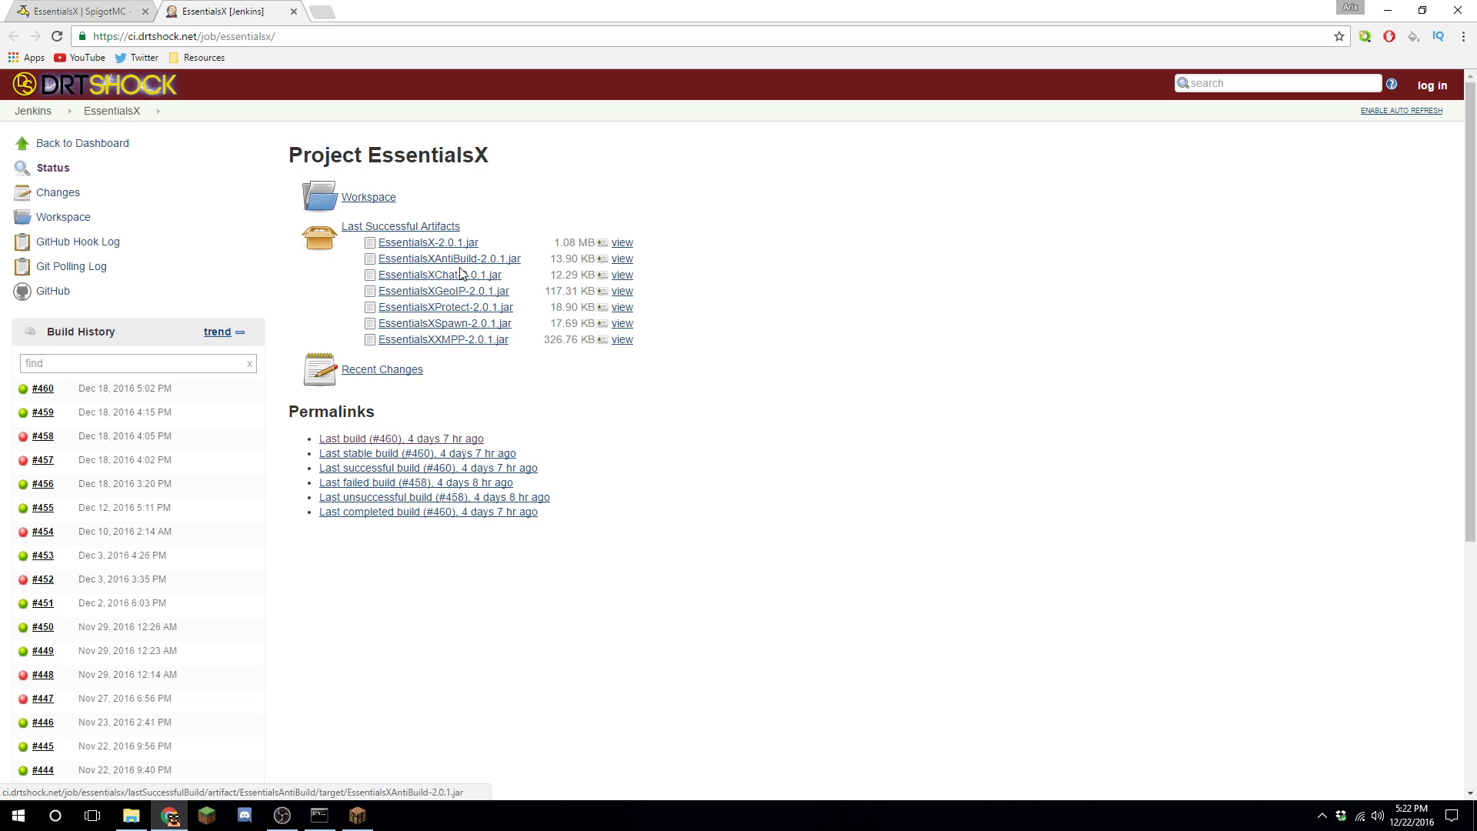
- Download EssentialsXSpawn-2.0.1.jar, EssentialsXChat-2.0.1.jar and EssentialsX-2.0.1.jar, and keep all three files despite the browser's warning
{"action": "left_click", "coordinate": [480, 325]}
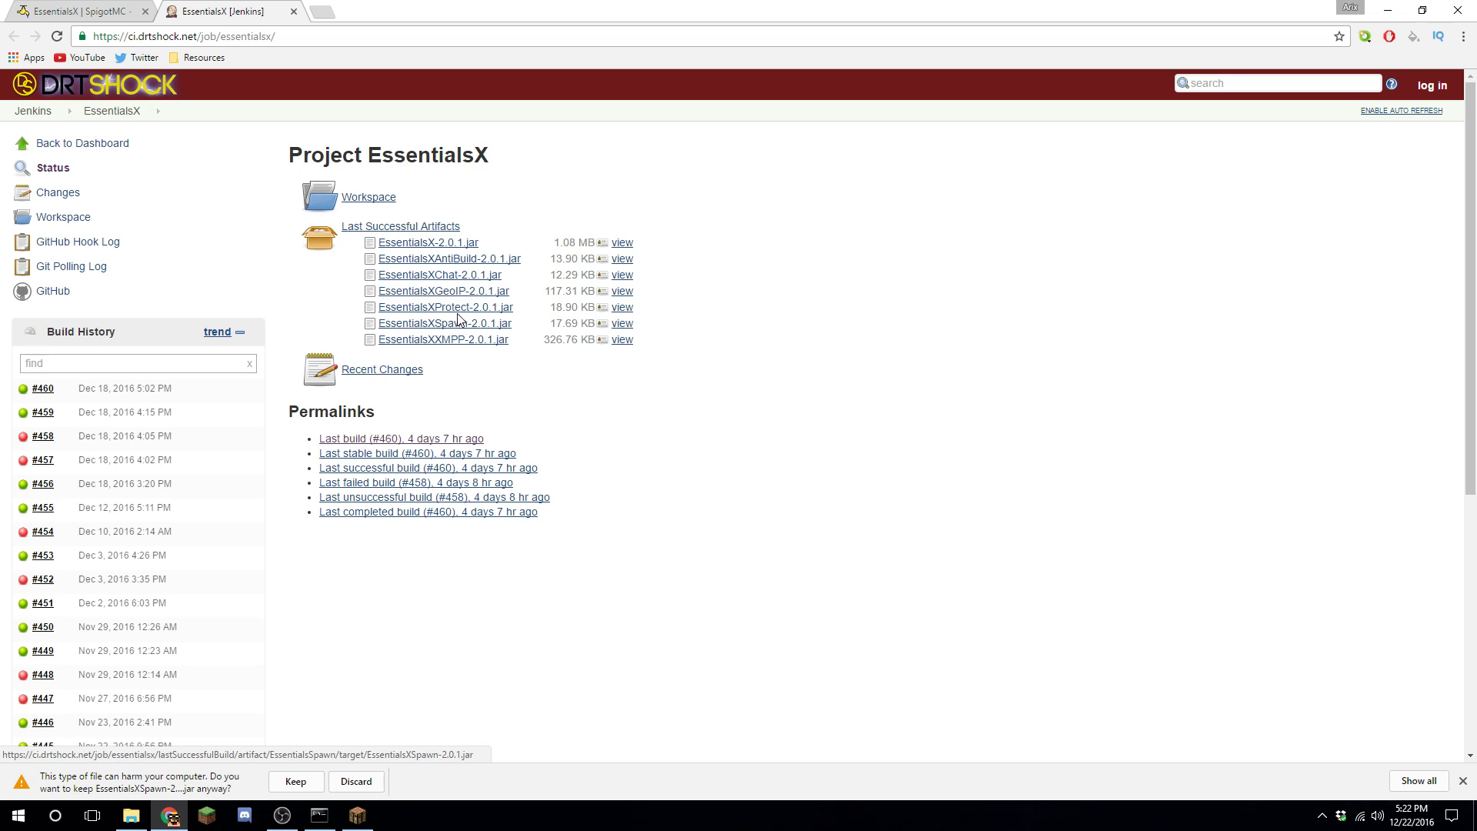
{"action": "left_click", "coordinate": [458, 275]}
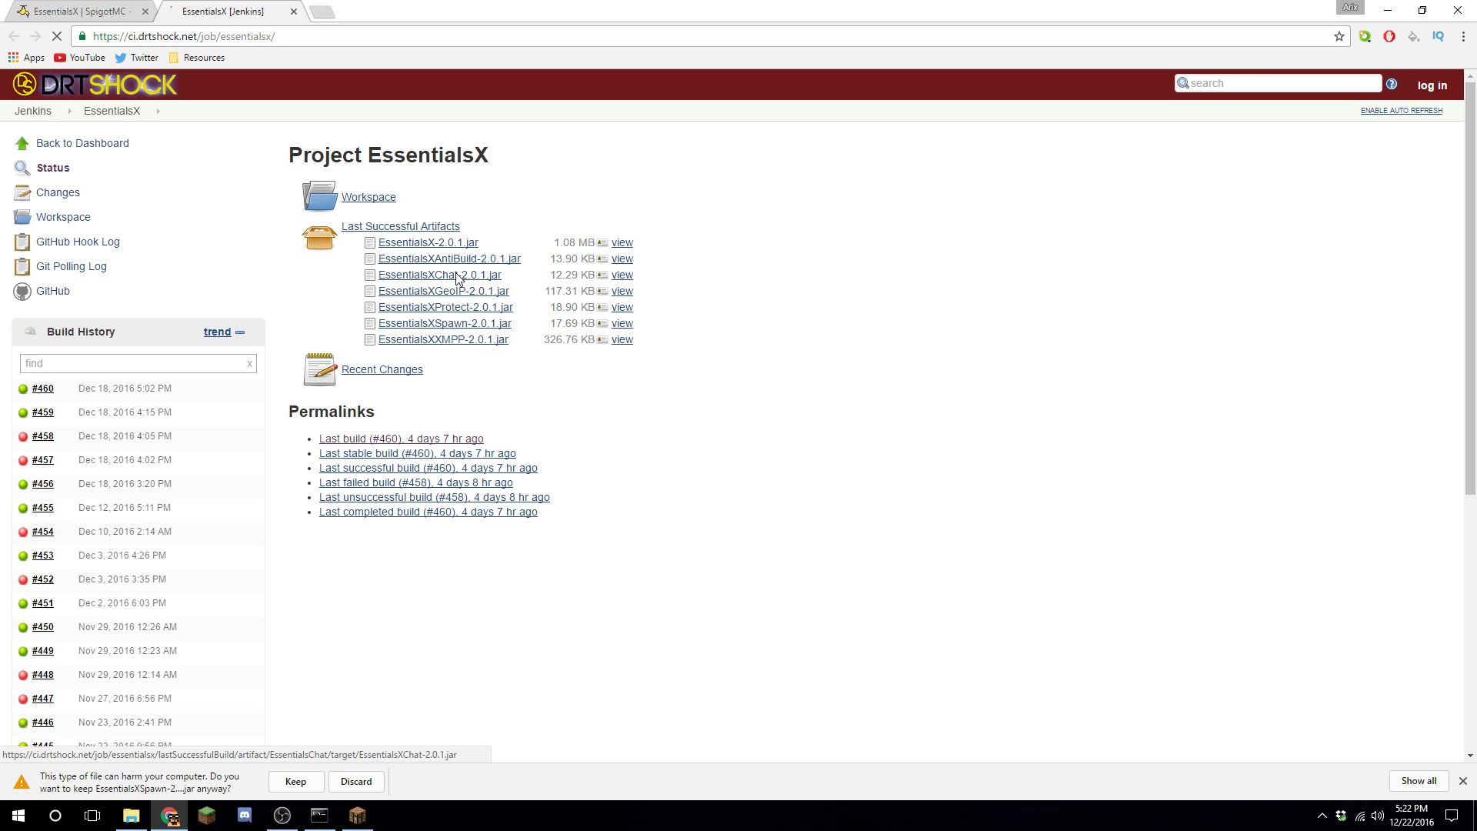
{"action": "left_click", "coordinate": [454, 244]}
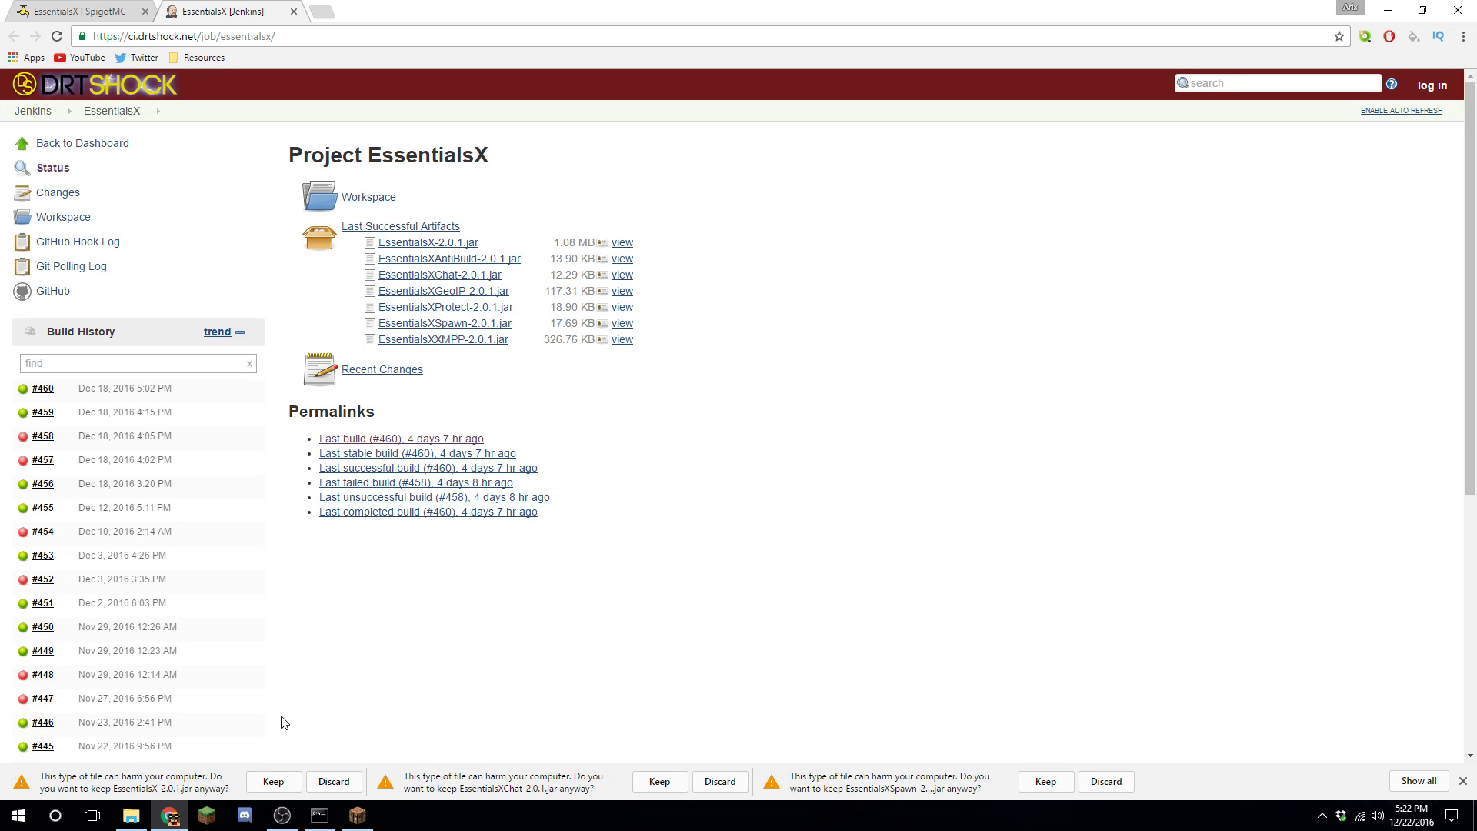
{"action": "left_click", "coordinate": [273, 781]}
{"action": "left_click", "coordinate": [468, 781]}
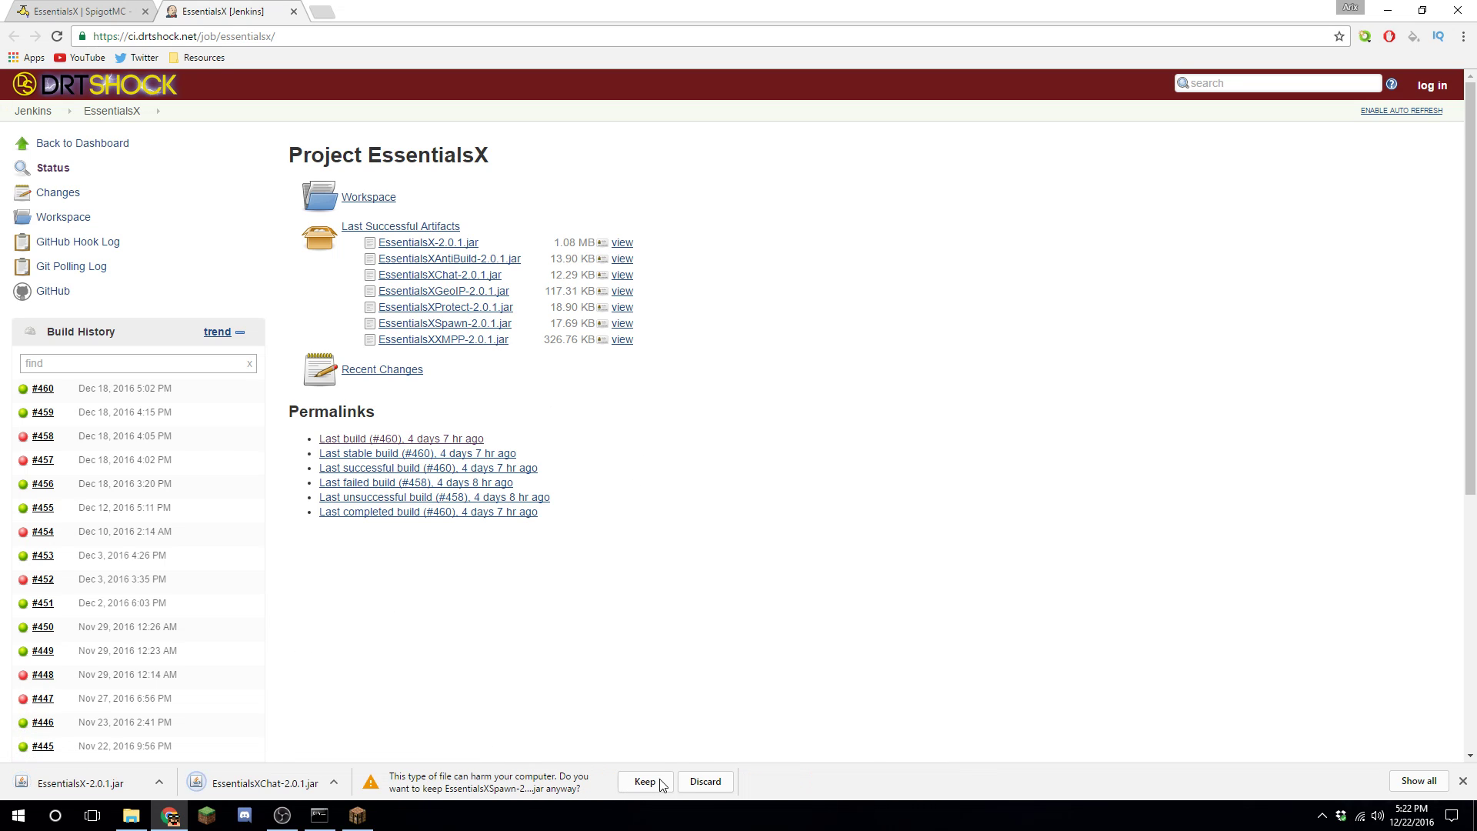
{"action": "left_click", "coordinate": [645, 781]}
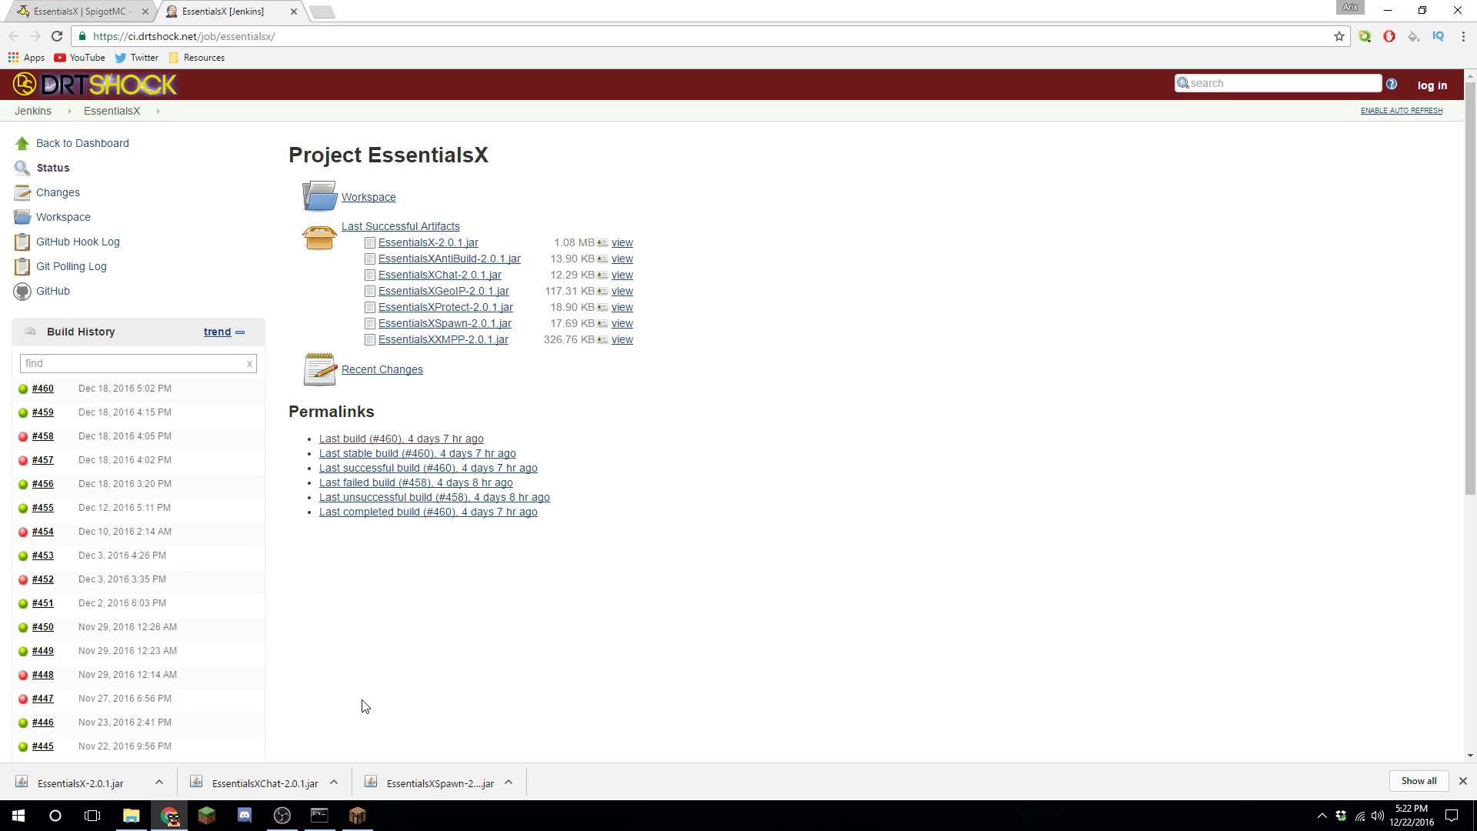
- Open the server's plugins folder and copy the three downloaded EssentialsX jars into it
{"action": "left_click", "coordinate": [139, 818]}
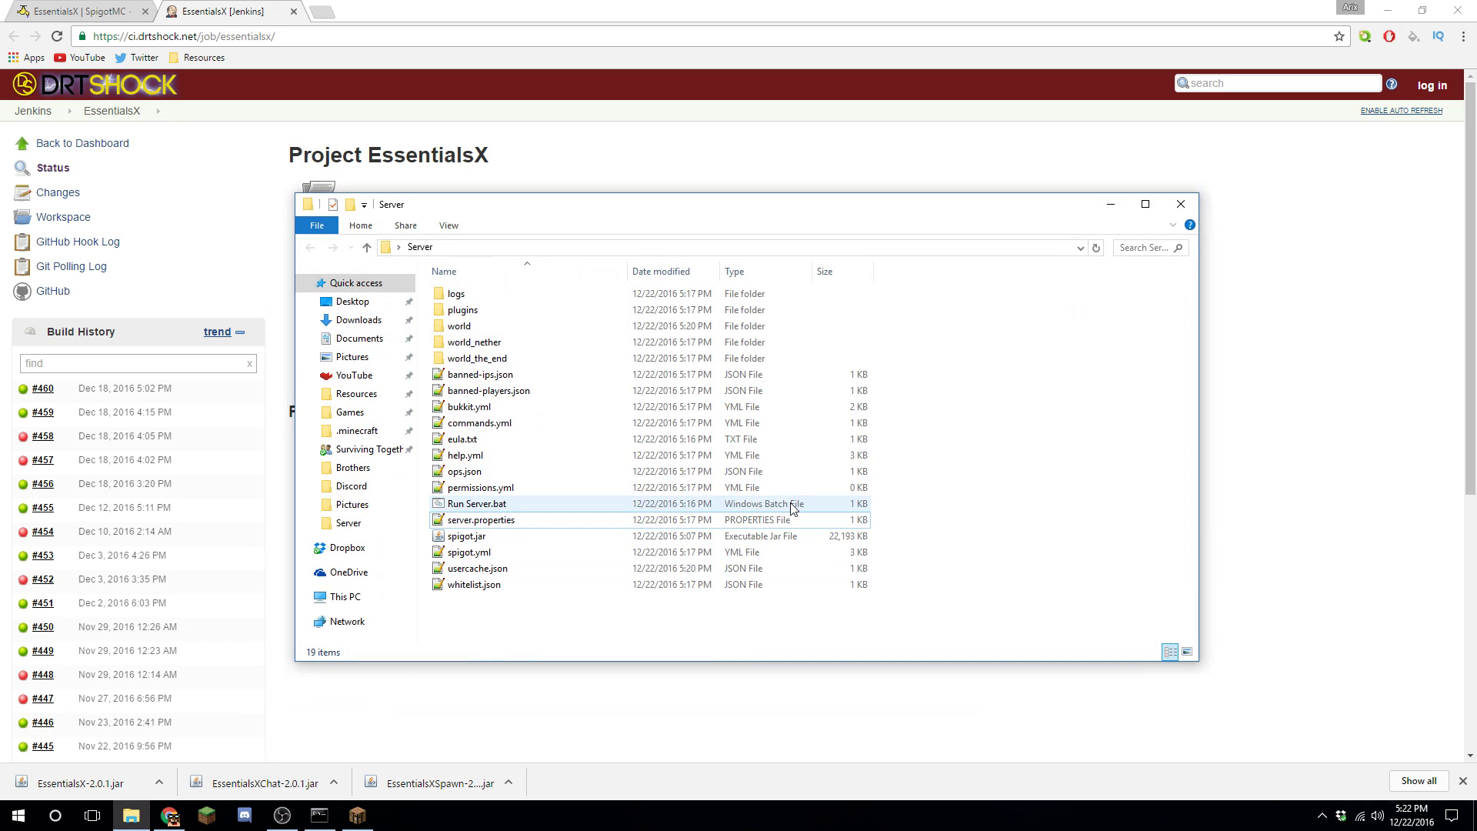
{"action": "double_click", "coordinate": [604, 316]}
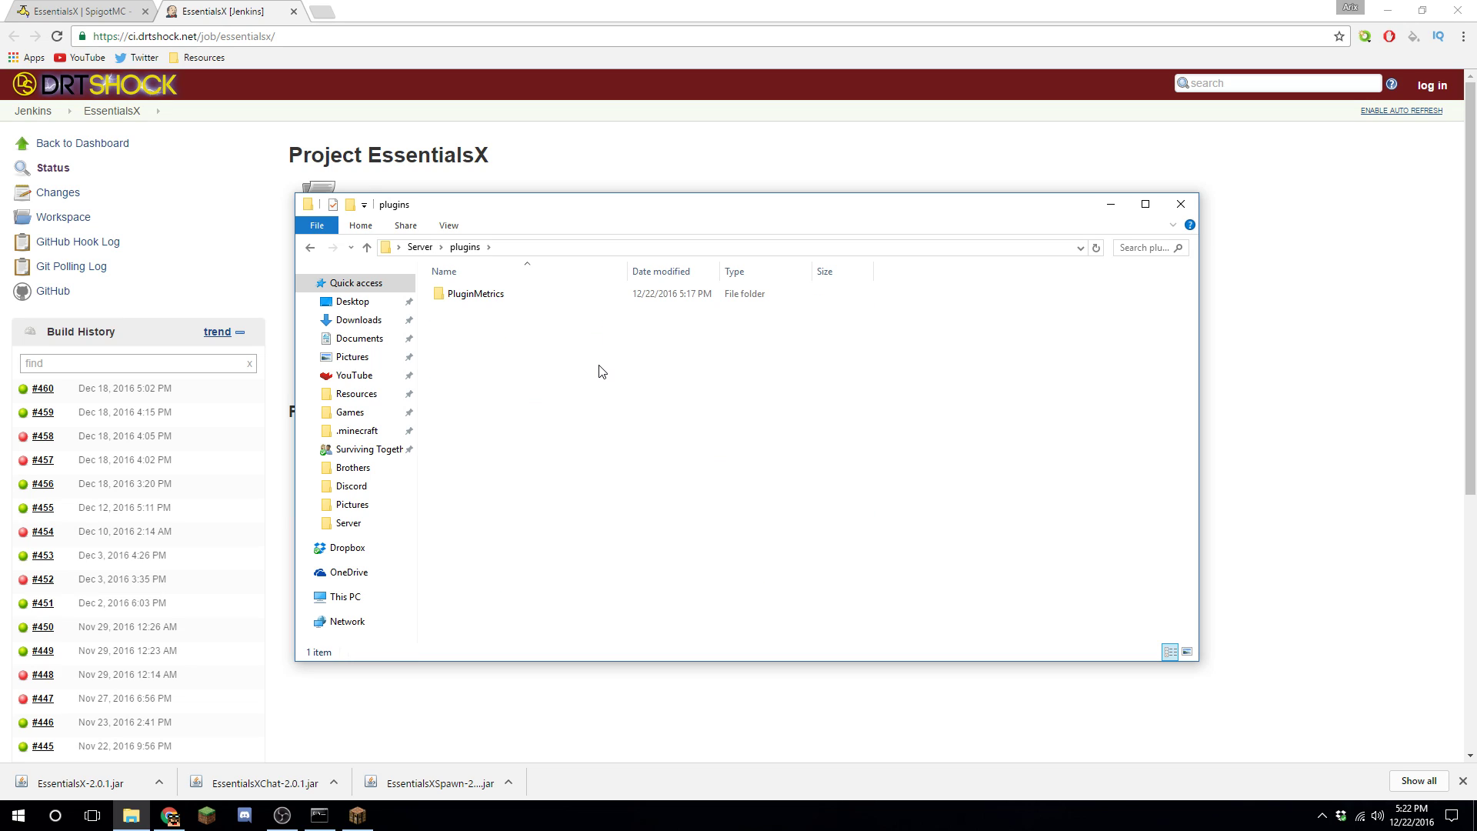
{"action": "left_click_drag", "start_coordinate": [413, 793], "coordinate": [692, 569]}
{"action": "left_click_drag", "start_coordinate": [257, 791], "coordinate": [607, 569]}
{"action": "left_click_drag", "start_coordinate": [113, 791], "coordinate": [647, 548]}
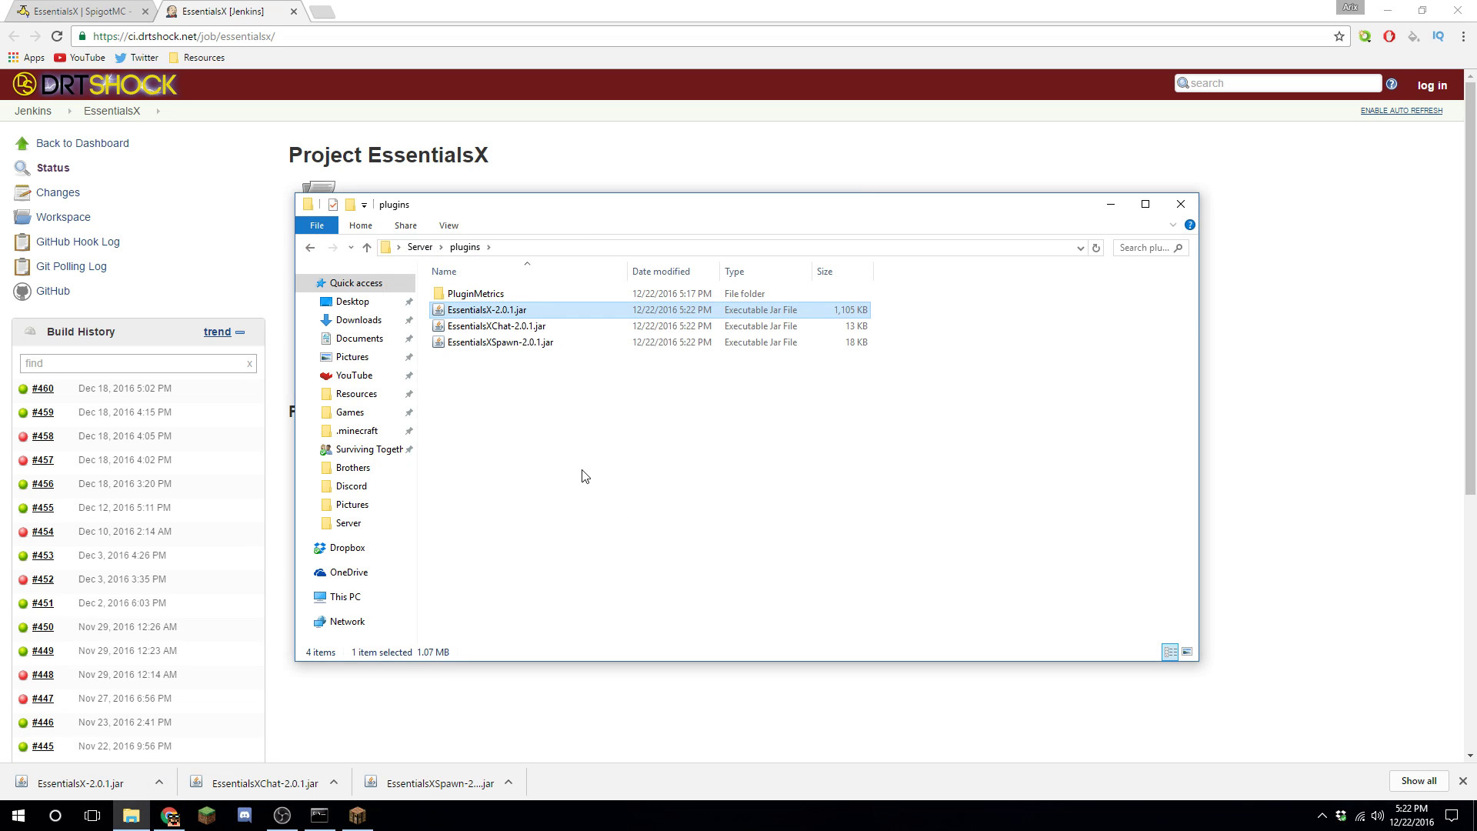
- Stop the running server from its console and restart it with Run Server.bat in the Server folder
{"action": "left_click", "coordinate": [420, 247]}
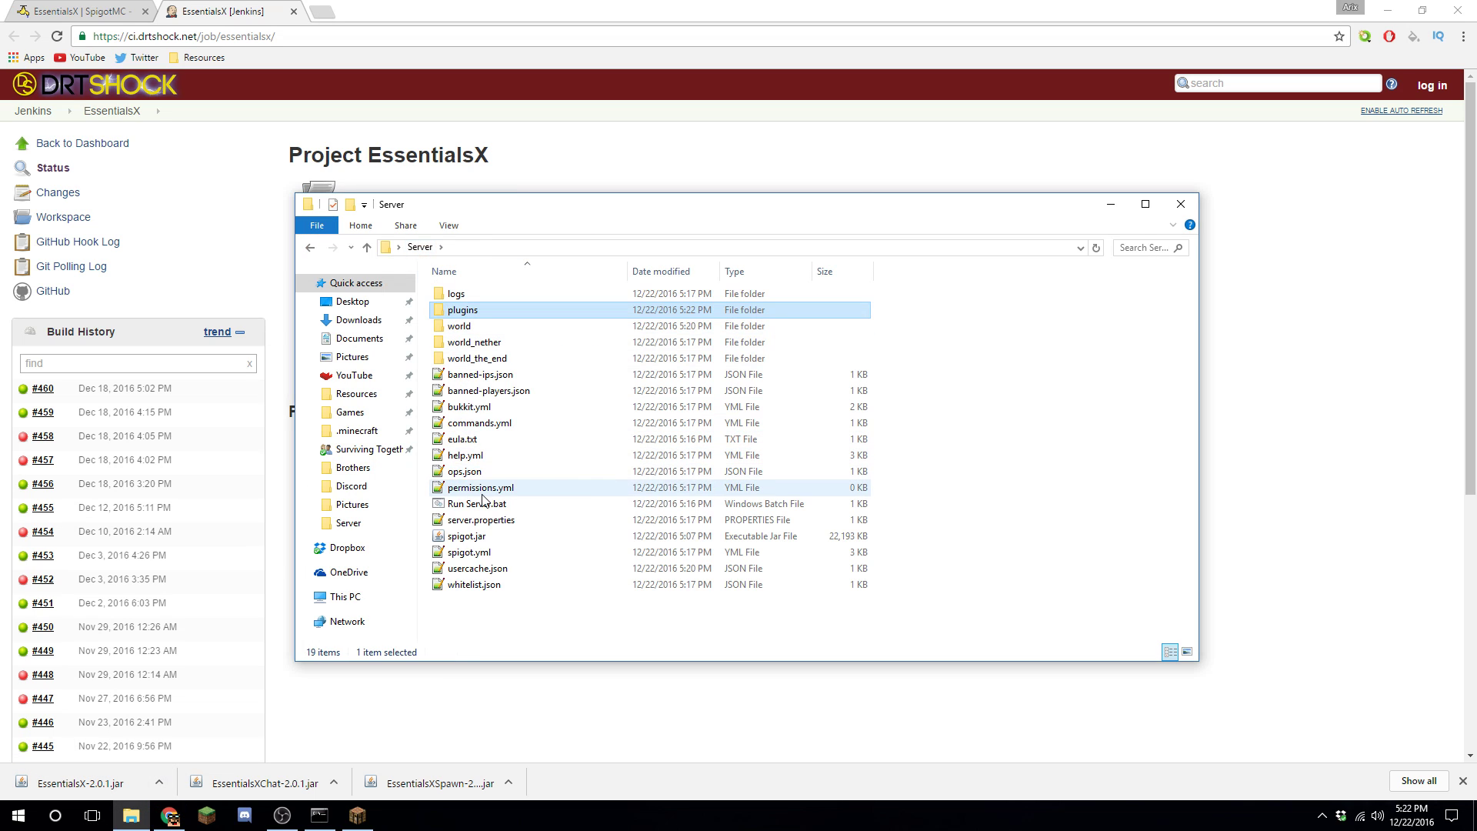
{"action": "left_click", "coordinate": [320, 816]}
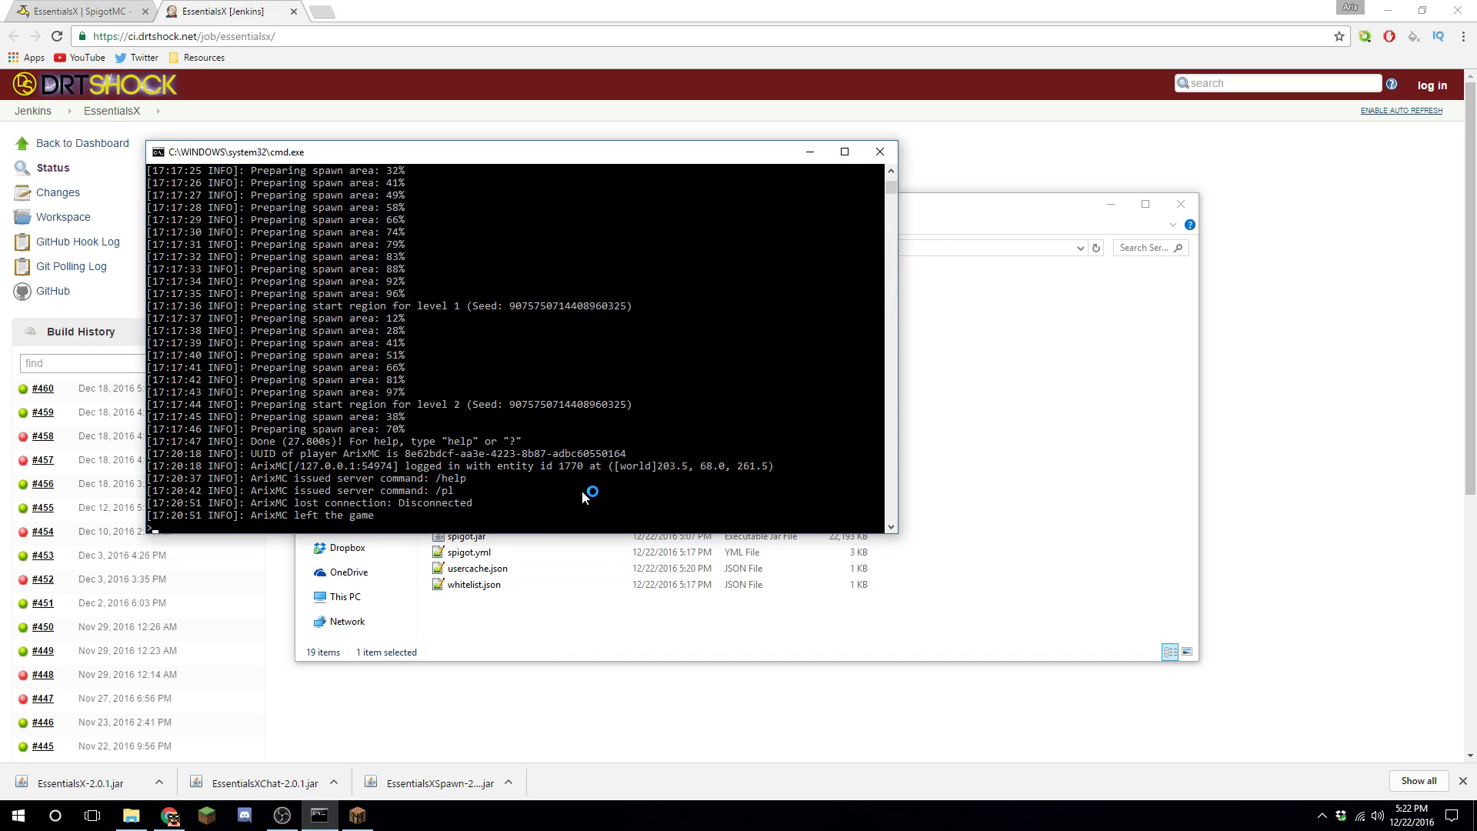
{"action": "type", "text": "stop"}
{"action": "key", "text": "Return"}
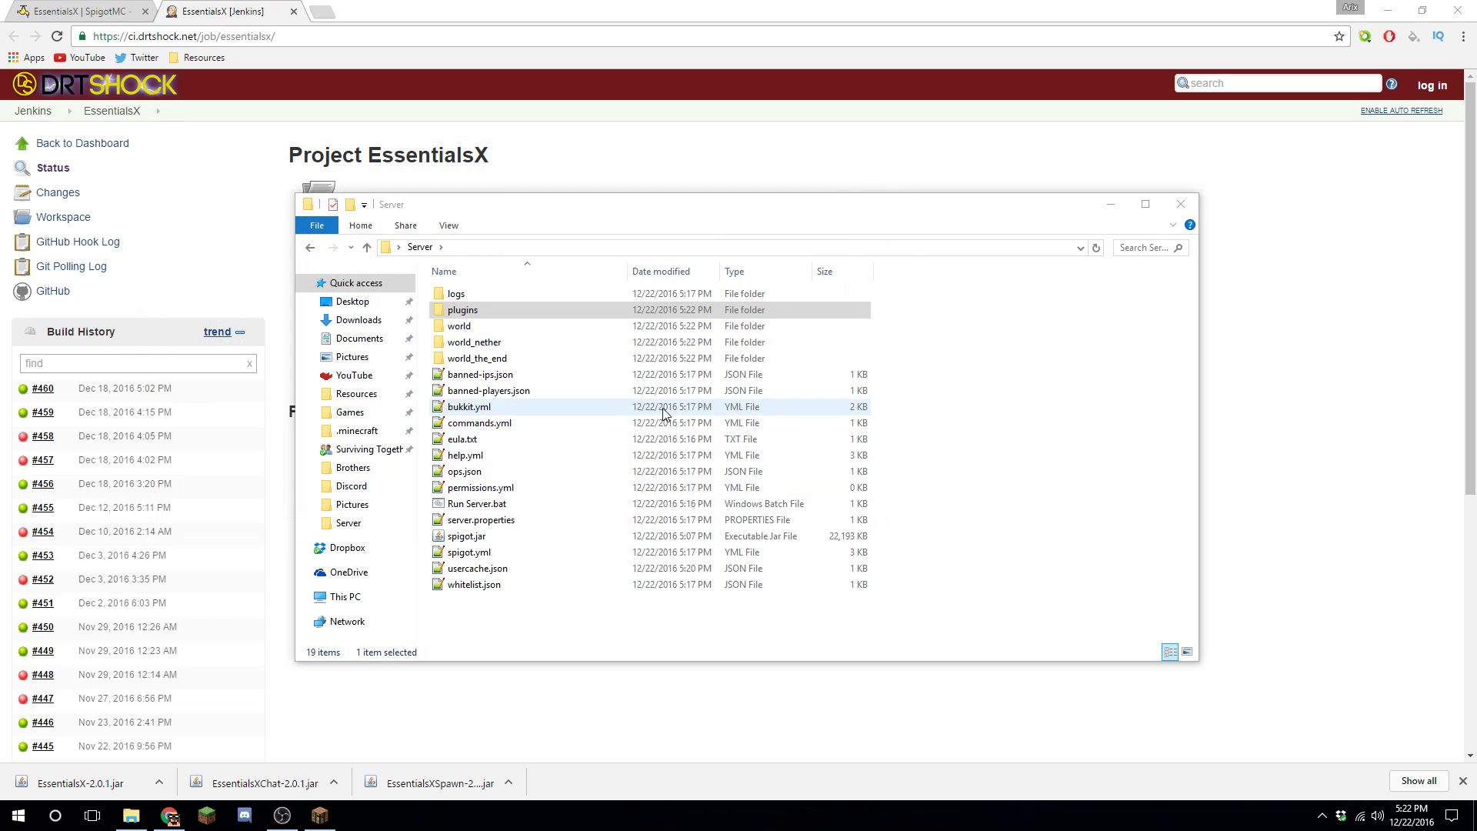
{"action": "double_click", "coordinate": [553, 504]}
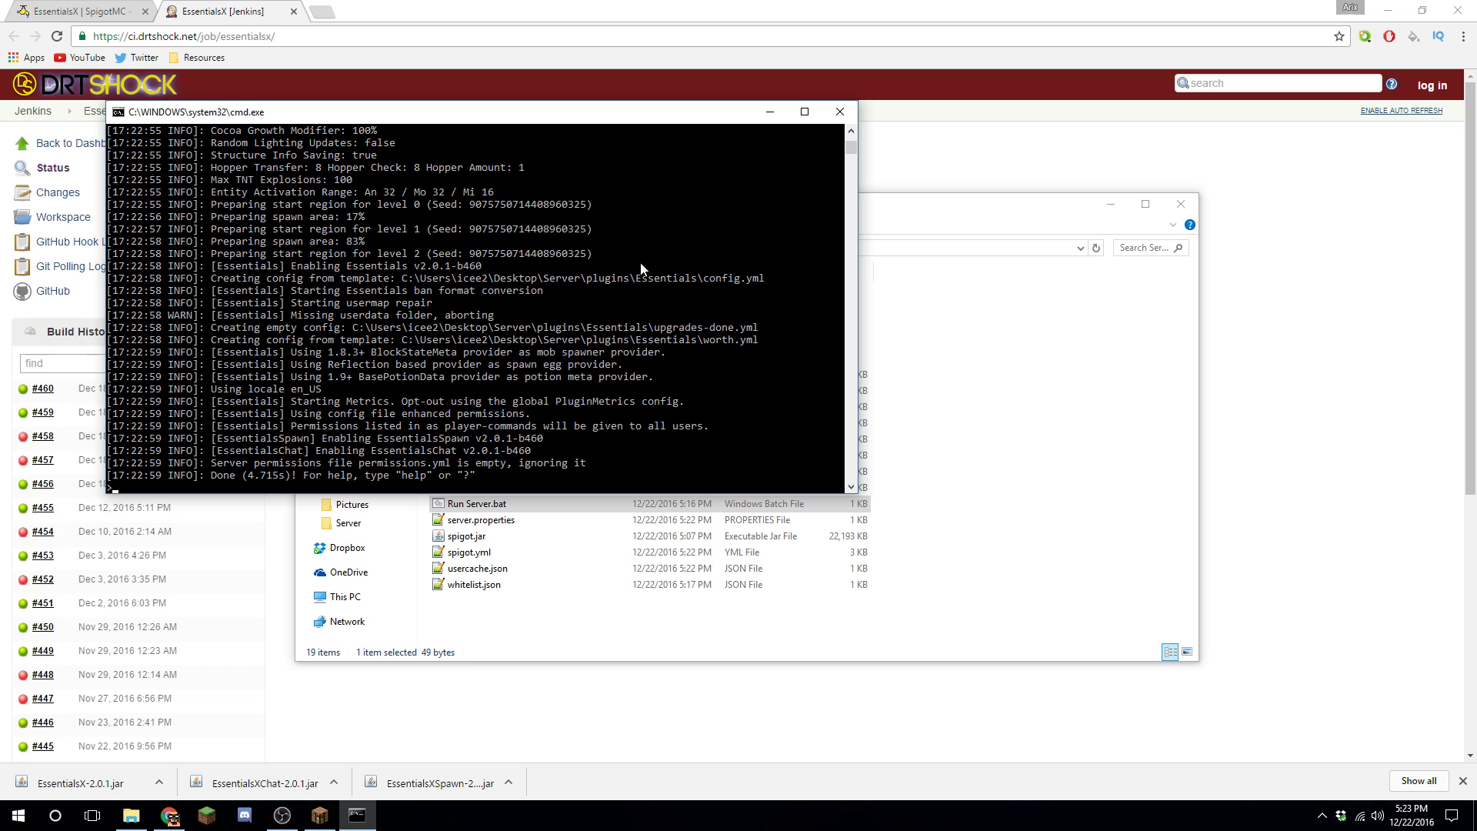
- Clear the console and Server folder windows off the screen, close the Jenkins page, and minimize the browser
{"action": "left_click", "coordinate": [839, 111]}
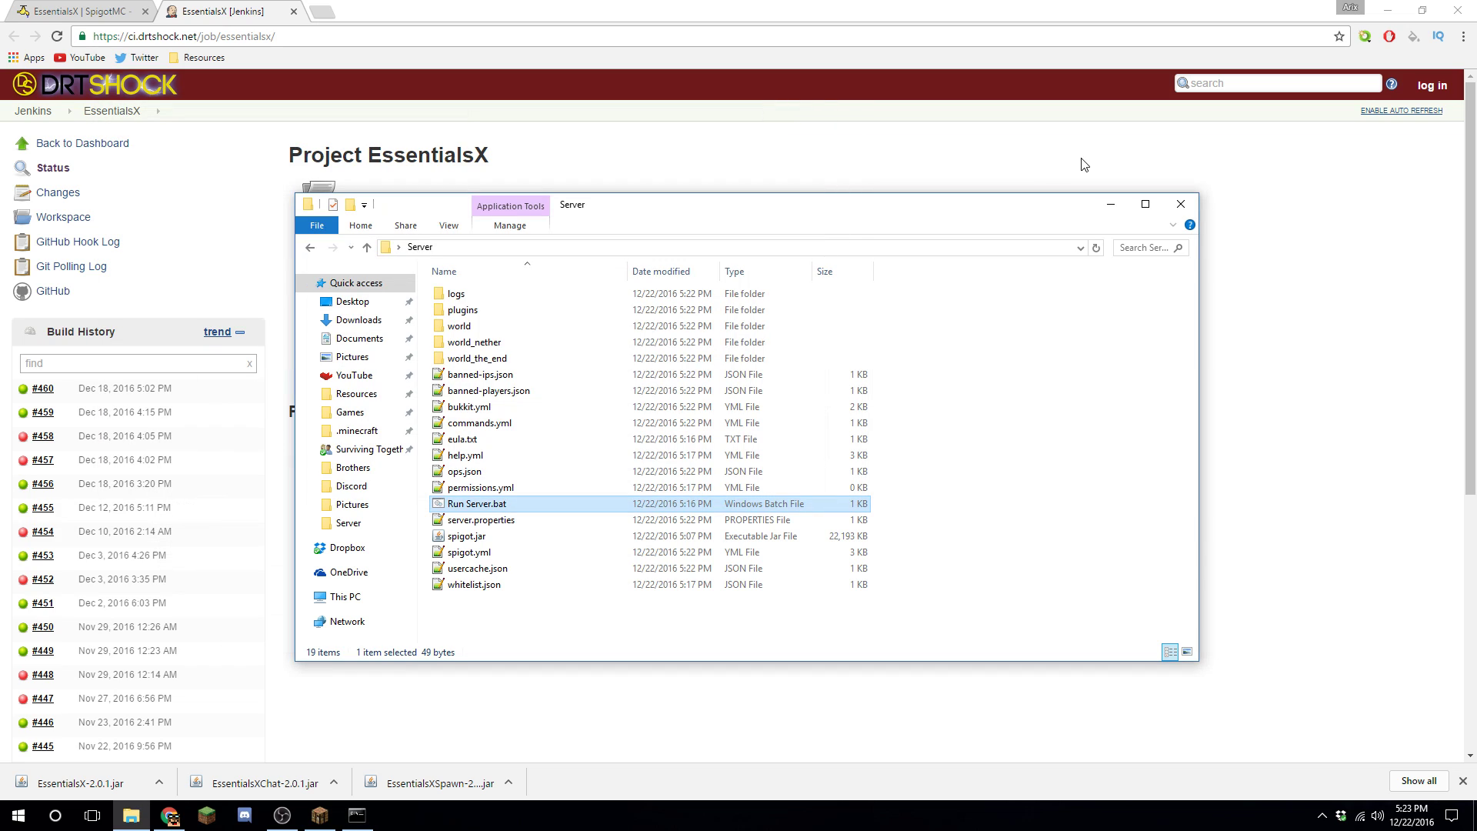
{"action": "left_click", "coordinate": [1109, 204]}
{"action": "left_click", "coordinate": [294, 11]}
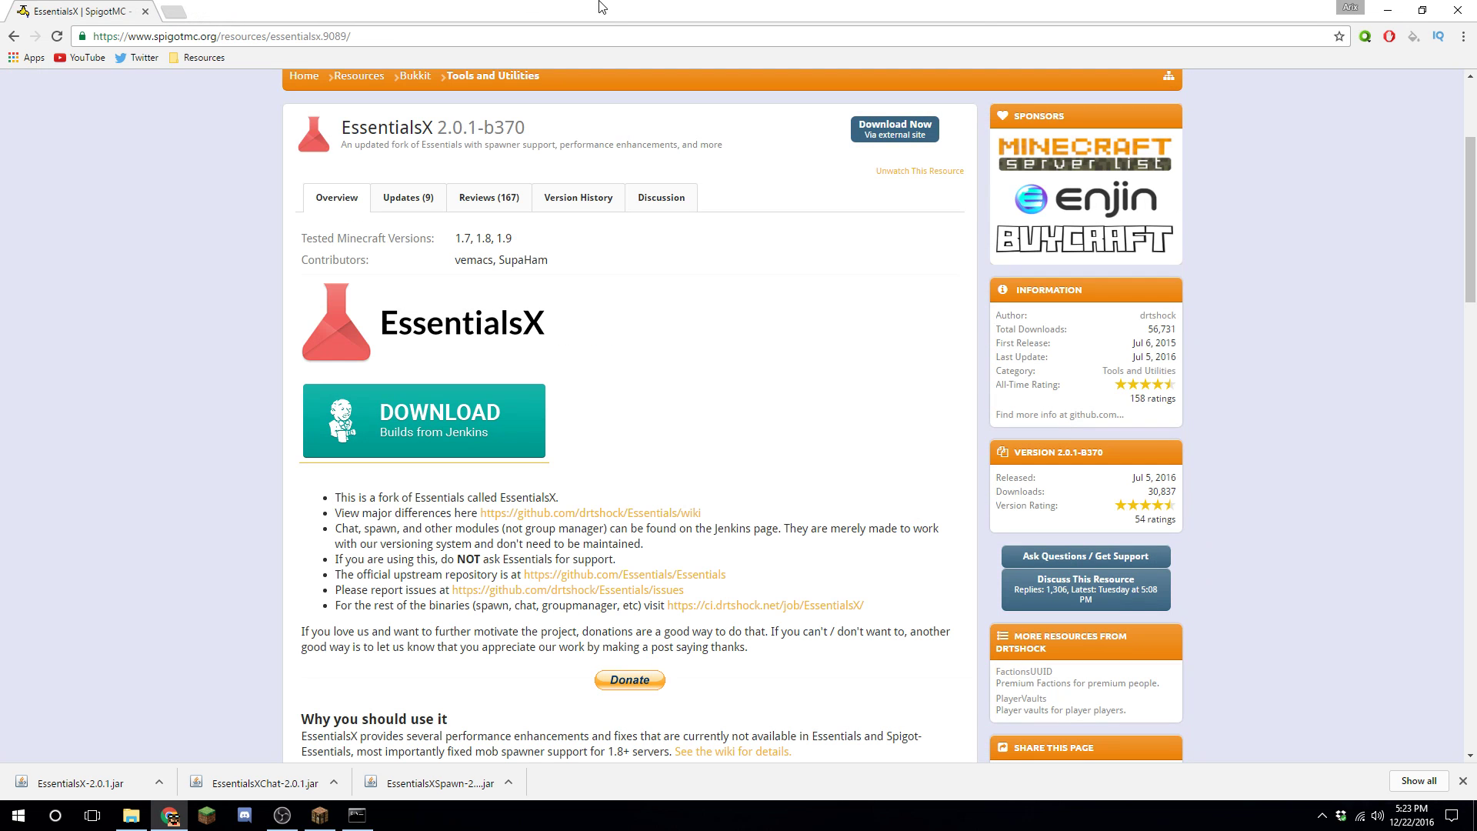
{"action": "left_click", "coordinate": [1388, 11]}
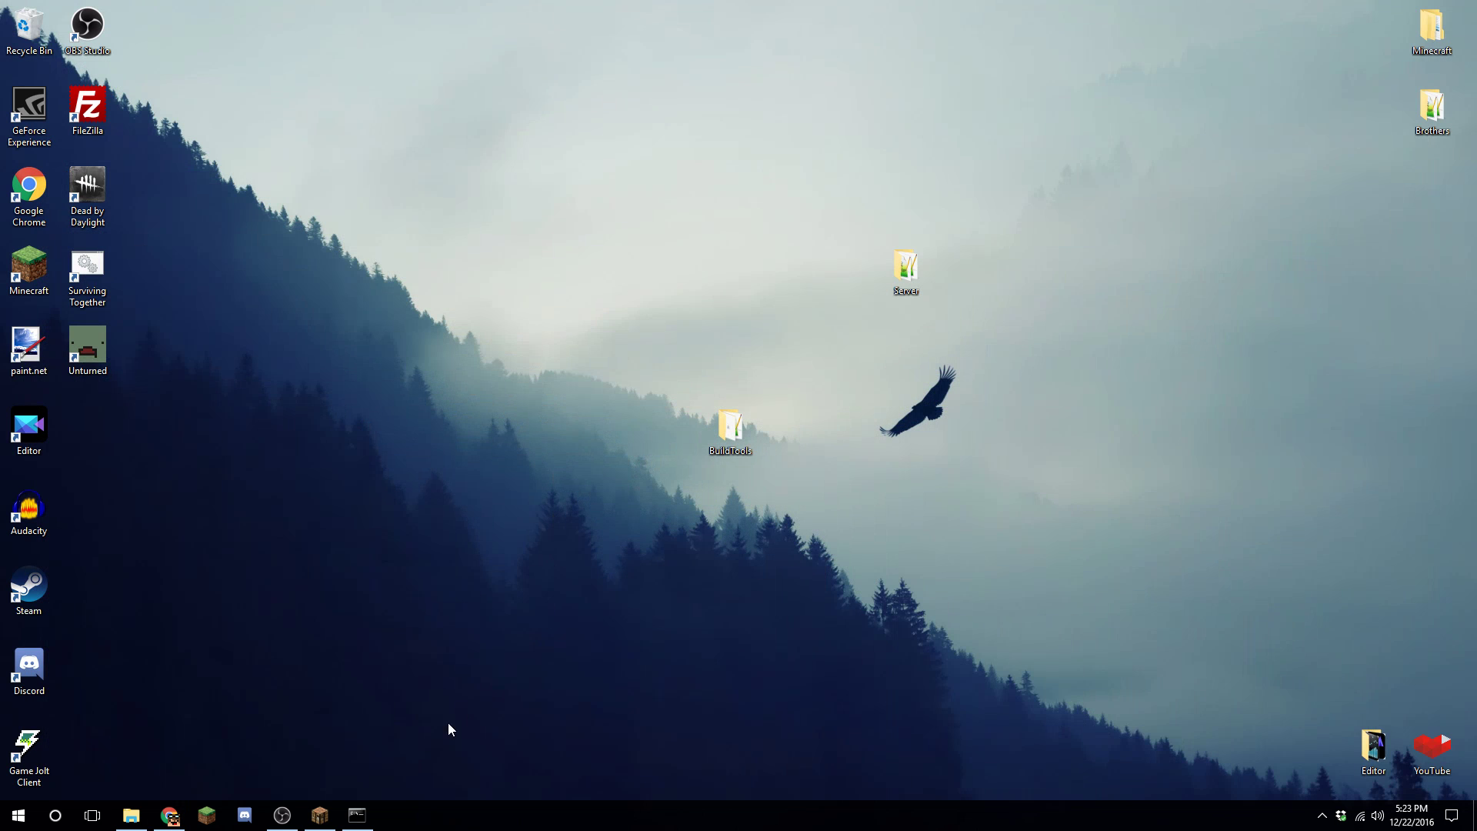
- Switch to Minecraft, refresh the multiplayer list, and join the Surviving Together server
{"action": "left_click", "coordinate": [321, 815]}
{"action": "left_click", "coordinate": [829, 758]}
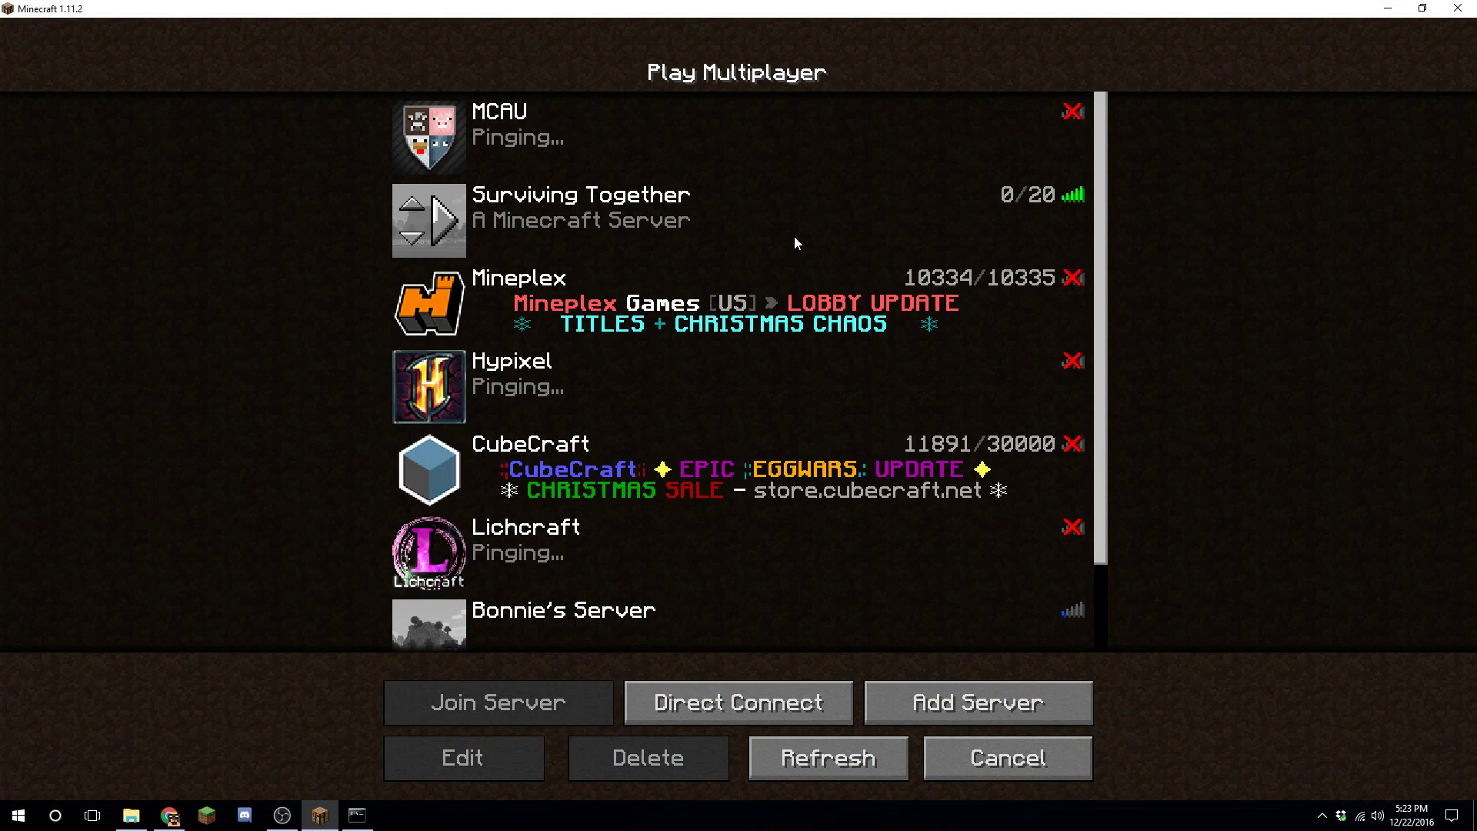
{"action": "double_click", "coordinate": [795, 237]}
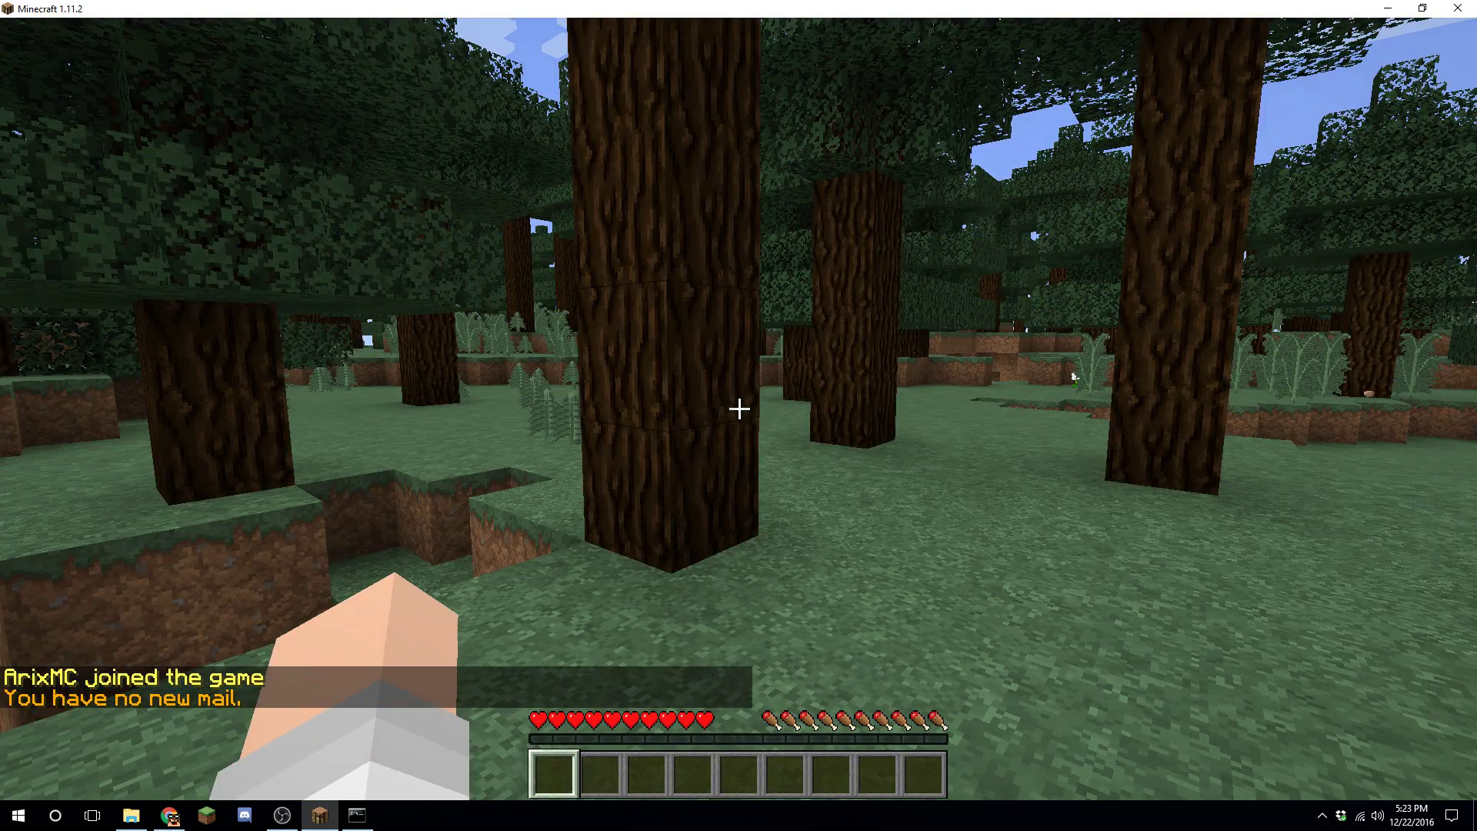
- Walk around near the spawn point and try to set the spawn with the /setspawn command
{"action": "key", "text": "t"}
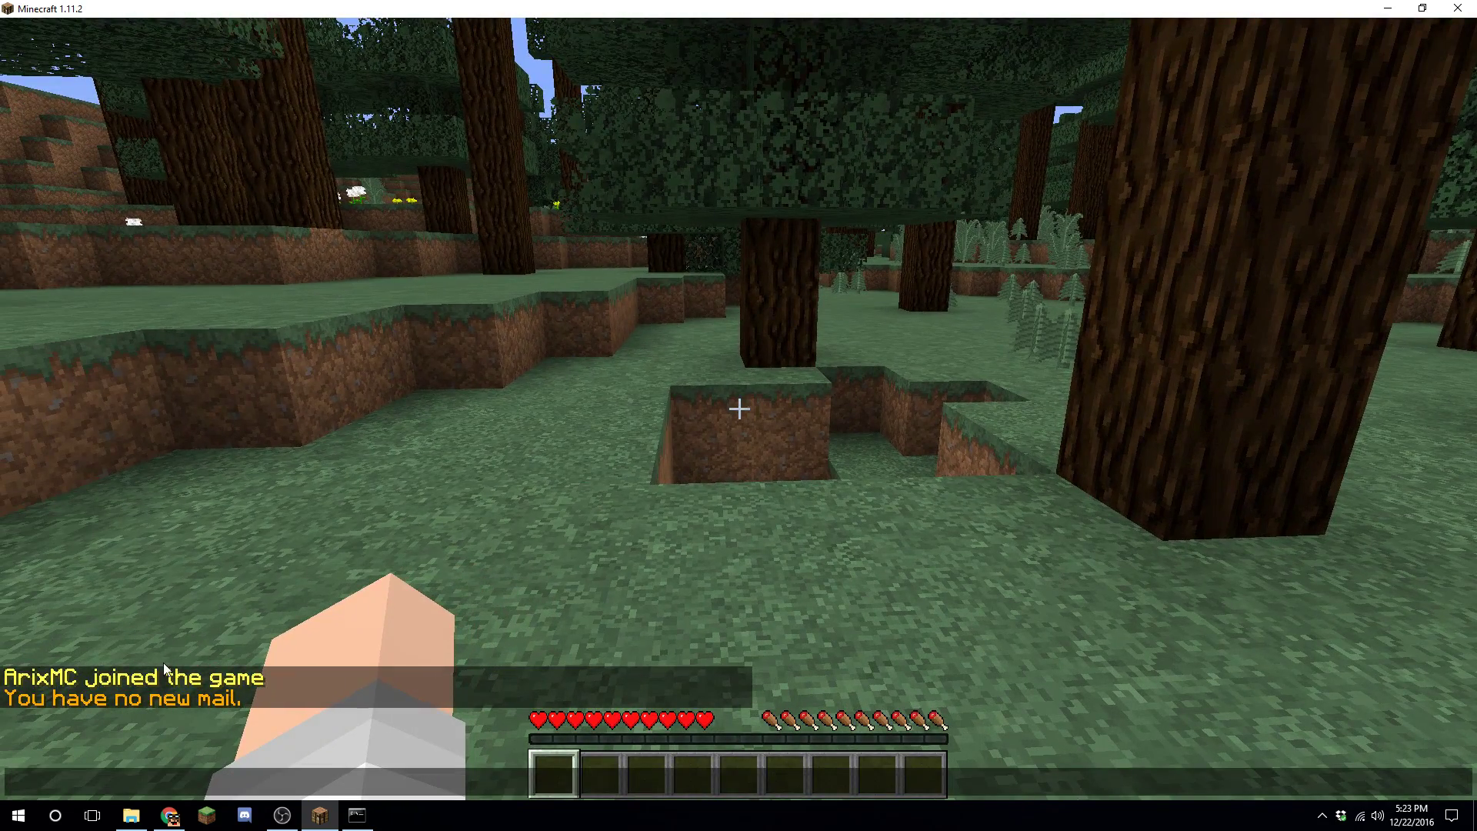
{"action": "key", "text": "Escape"}
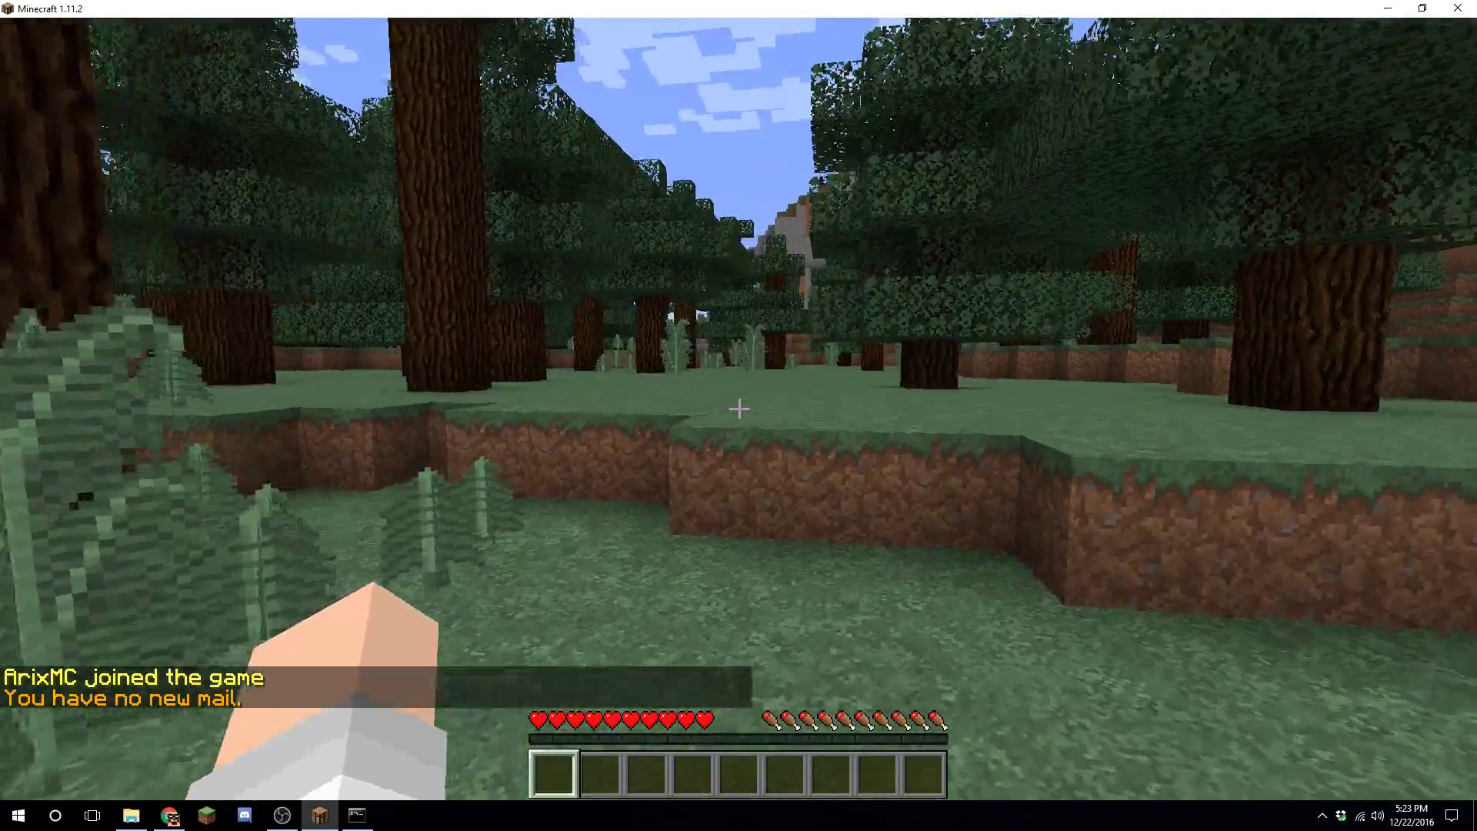
{"action": "key", "text": "w"}
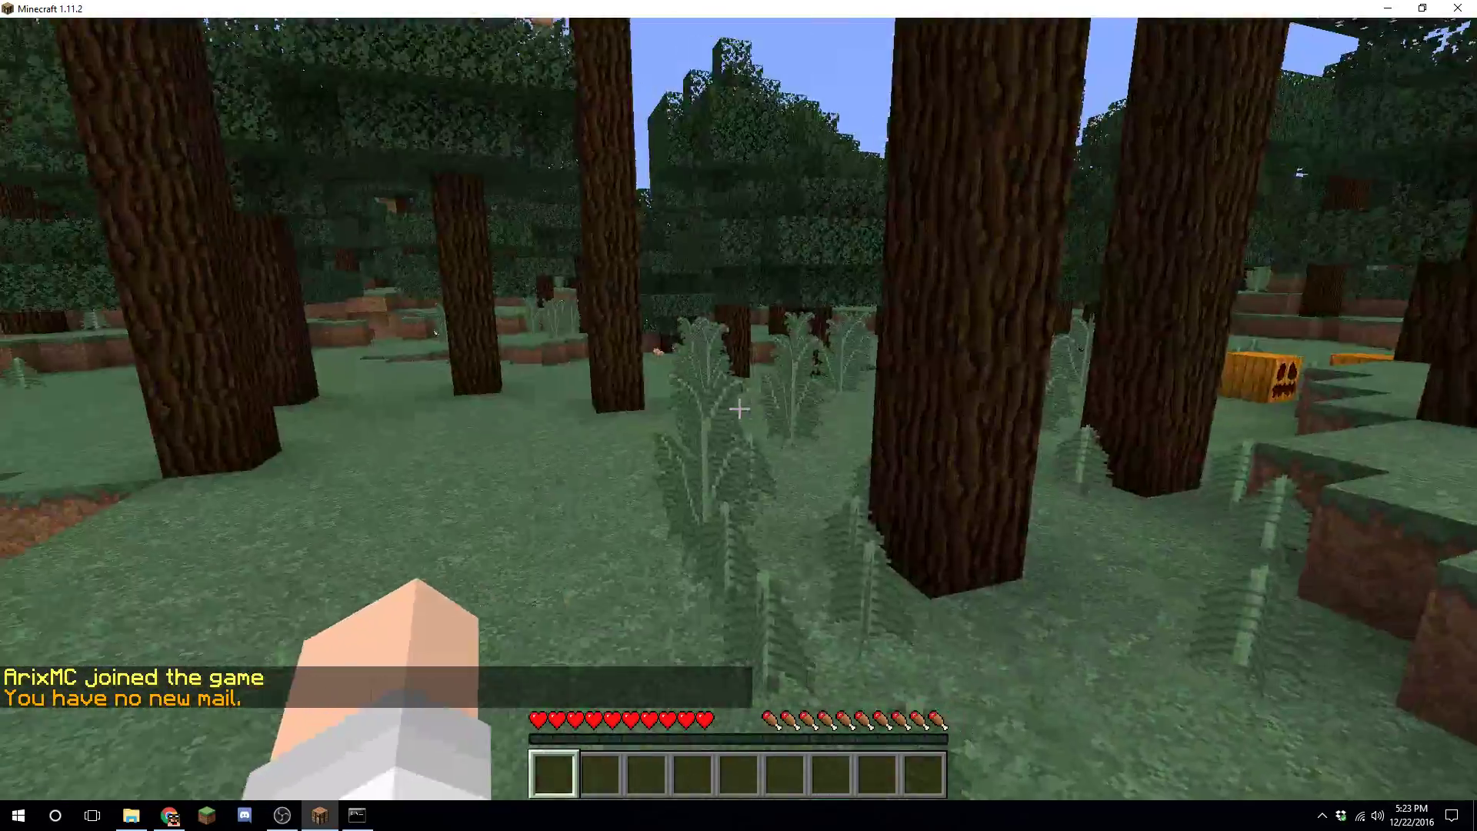
{"action": "key", "text": "slash"}
{"action": "type", "text": "sethome"}
{"action": "key", "text": "Return"}
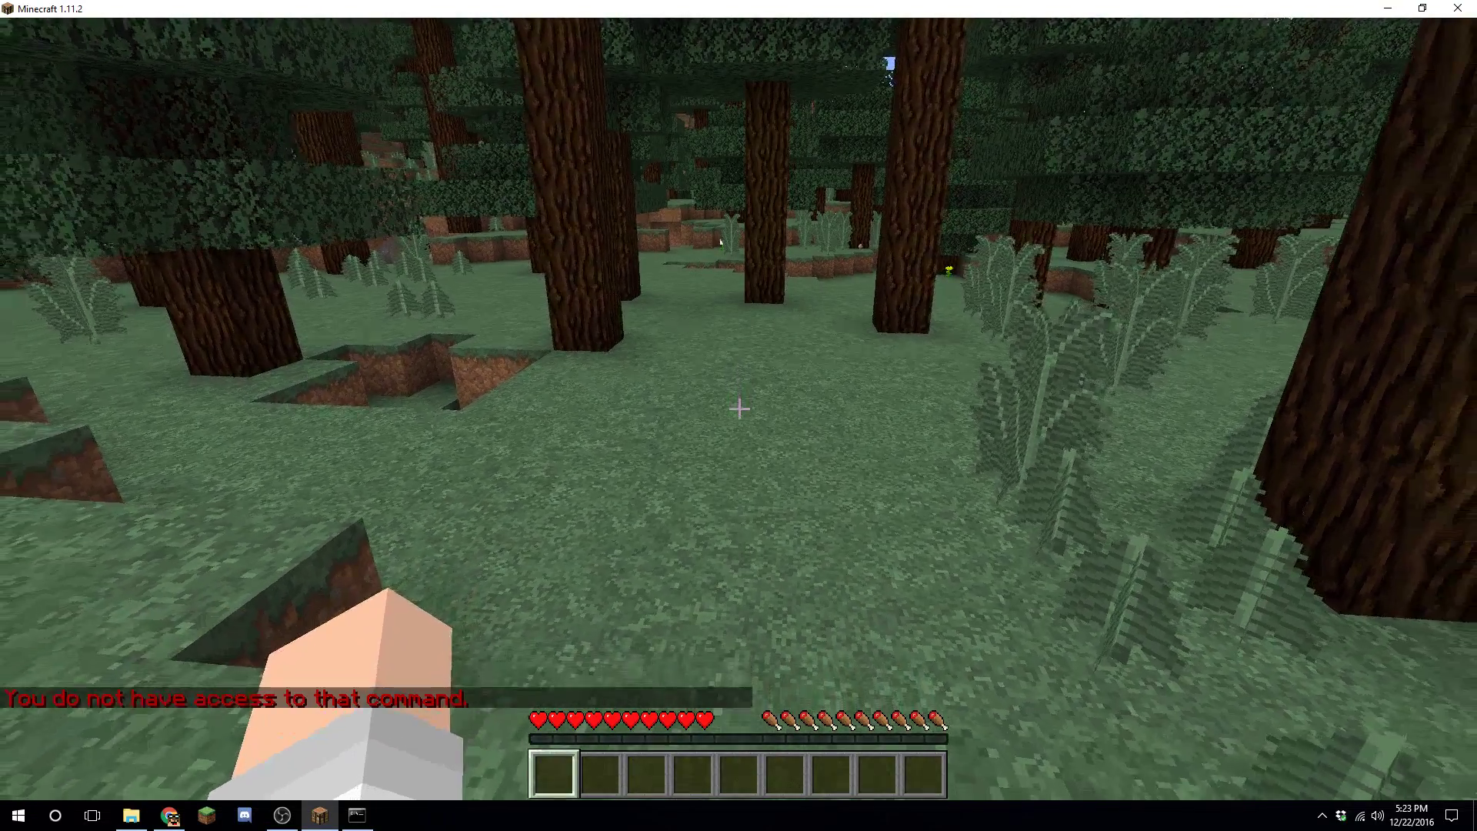
- Switch to the server console and give the player operator status with the op command
{"action": "key", "text": "t"}
{"action": "left_click", "coordinate": [356, 815]}
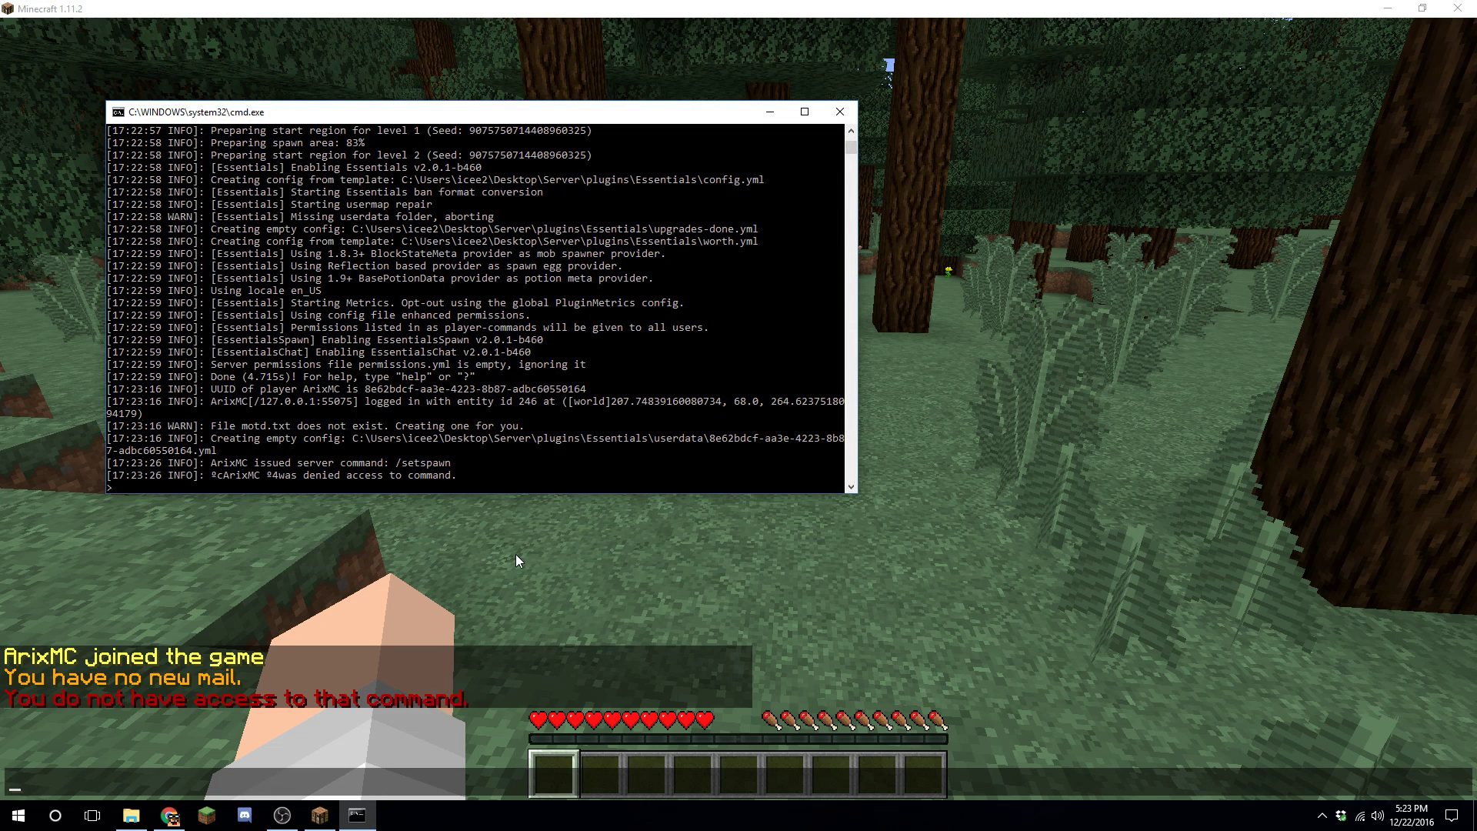
{"action": "type", "text": "op ArixMC"}
{"action": "key", "text": "Return"}
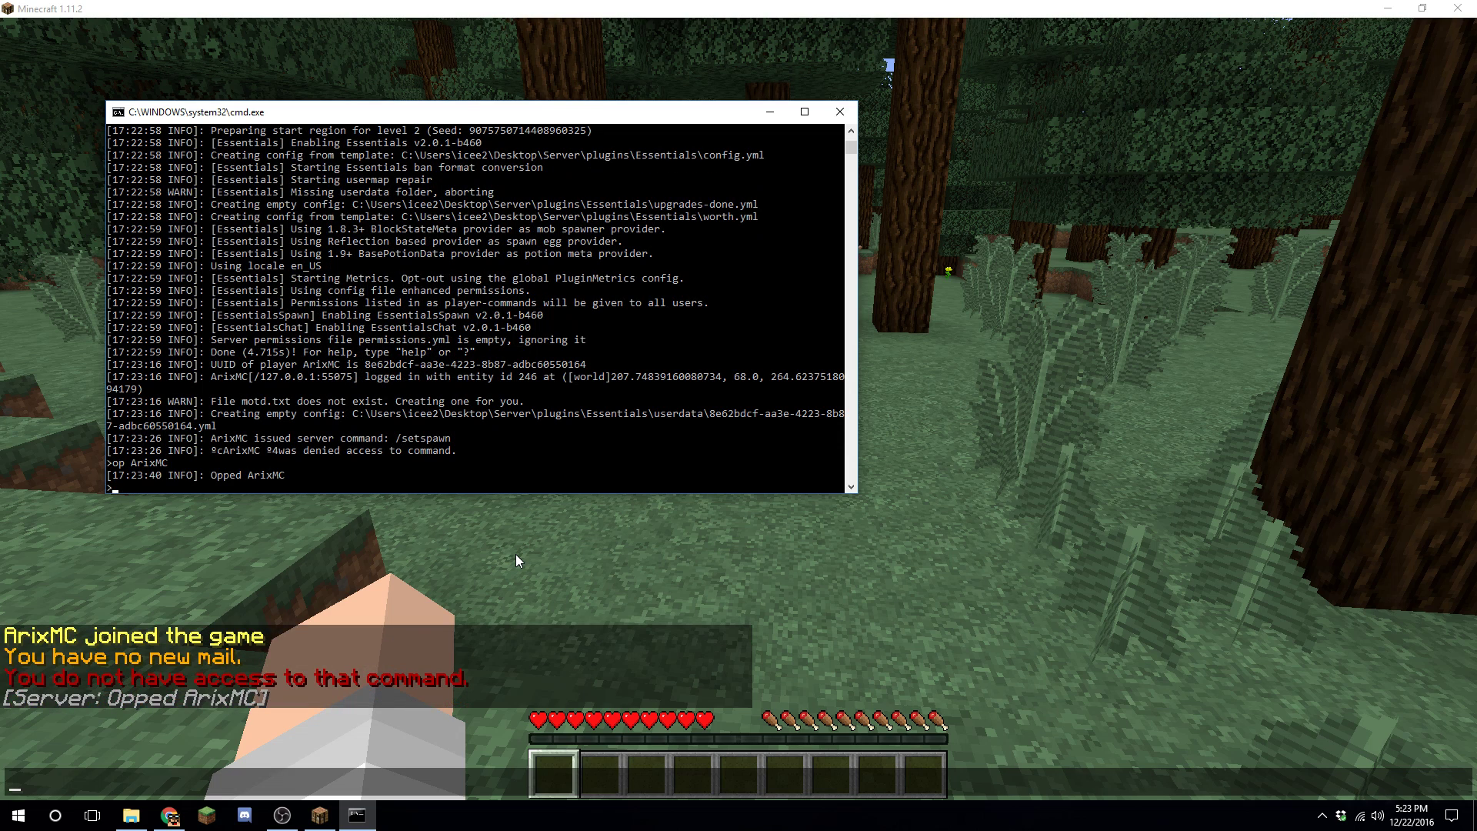
- Return to the game, run /help to list the available commands, and reopen the chat for another command
{"action": "left_click", "coordinate": [770, 111]}
{"action": "key", "text": "Escape"}
{"action": "type", "text": "/help"}
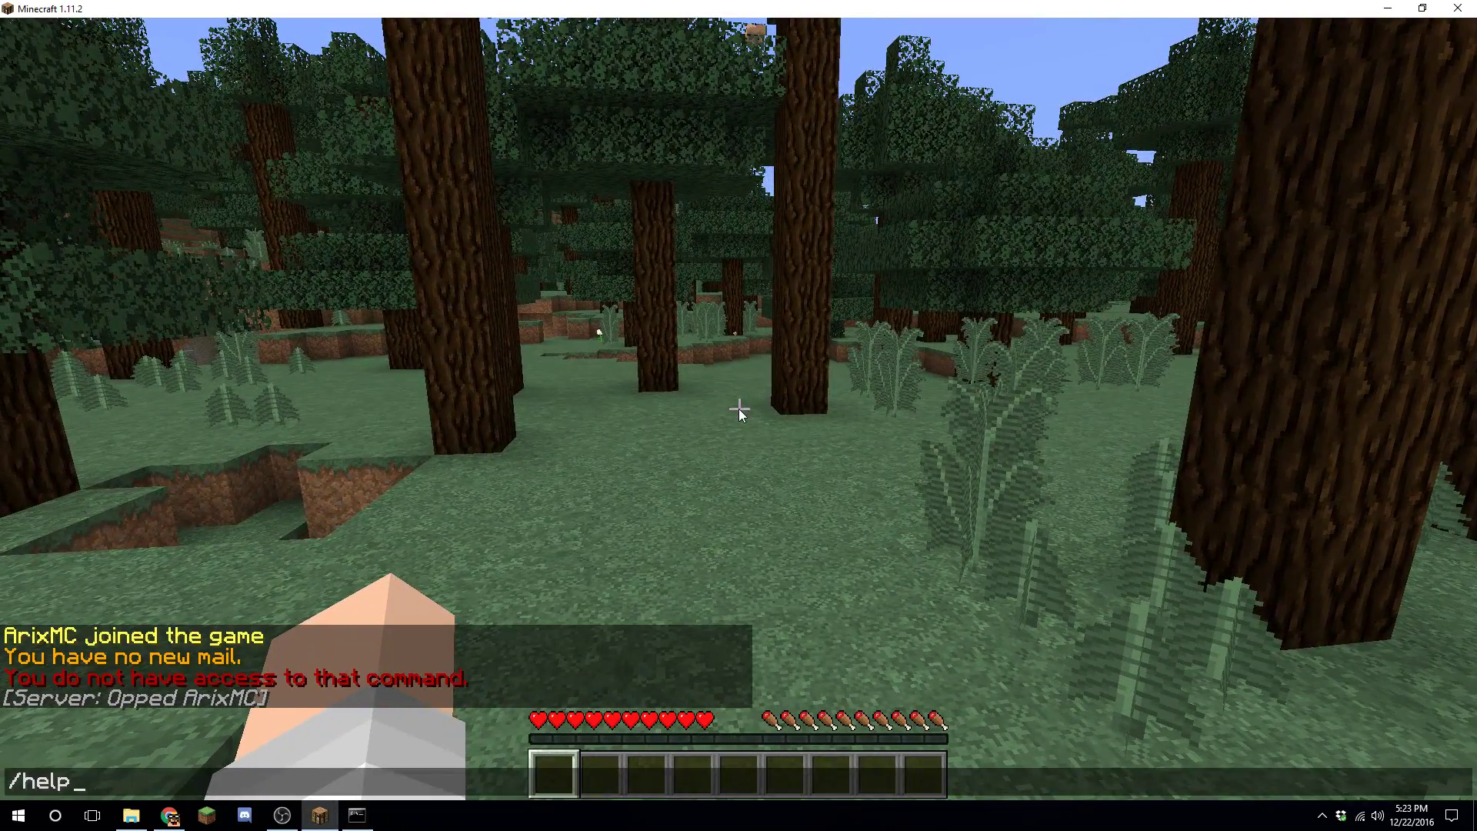
{"action": "key", "text": "Return"}
{"action": "key", "text": "t"}
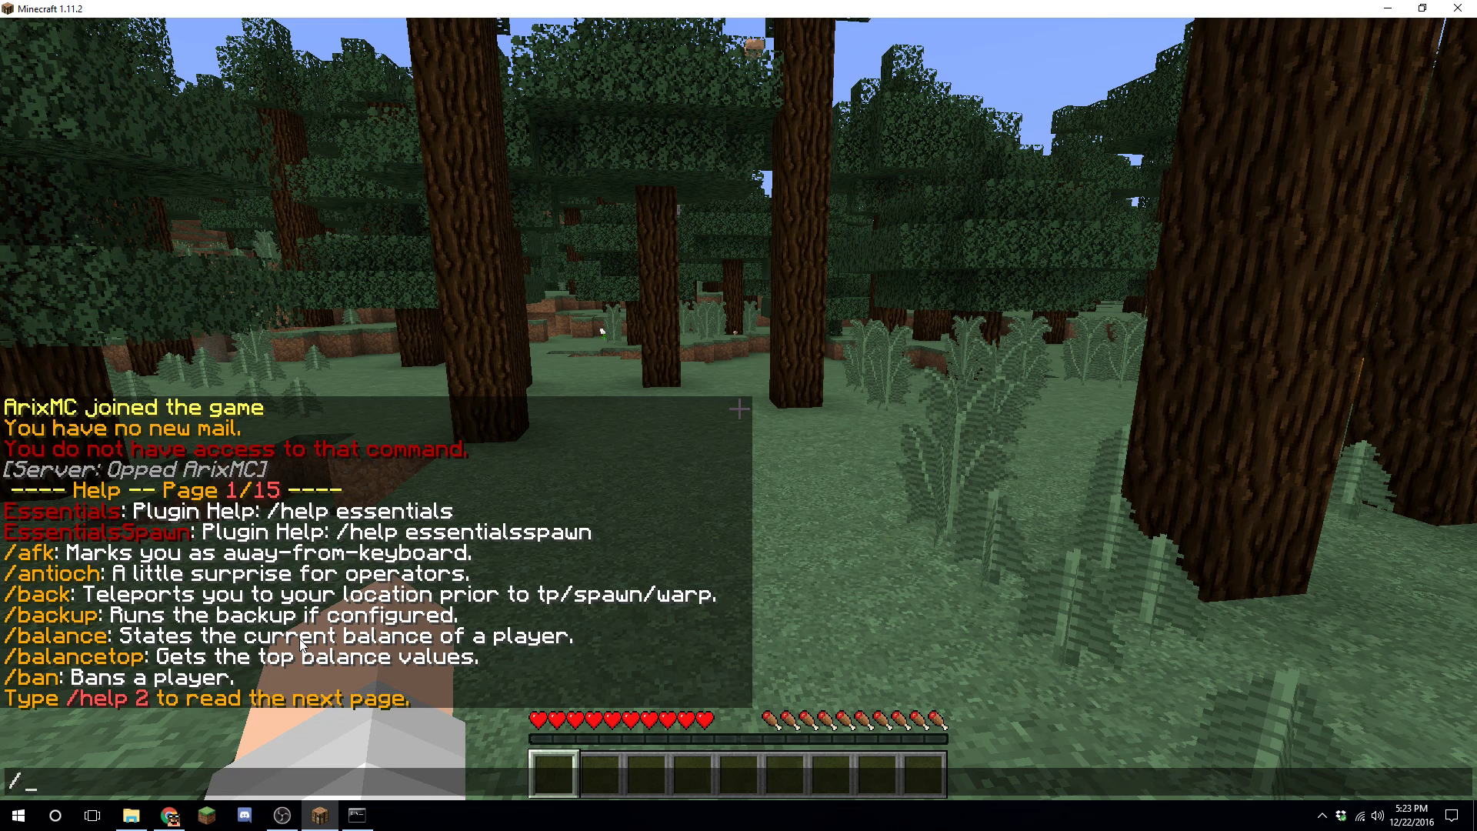
- Run the /afk command to test the away status, and close the chat
{"action": "type", "text": "afk"}
{"action": "key", "text": "Return"}
{"action": "key", "text": "slash"}
{"action": "key", "text": "Escape"}
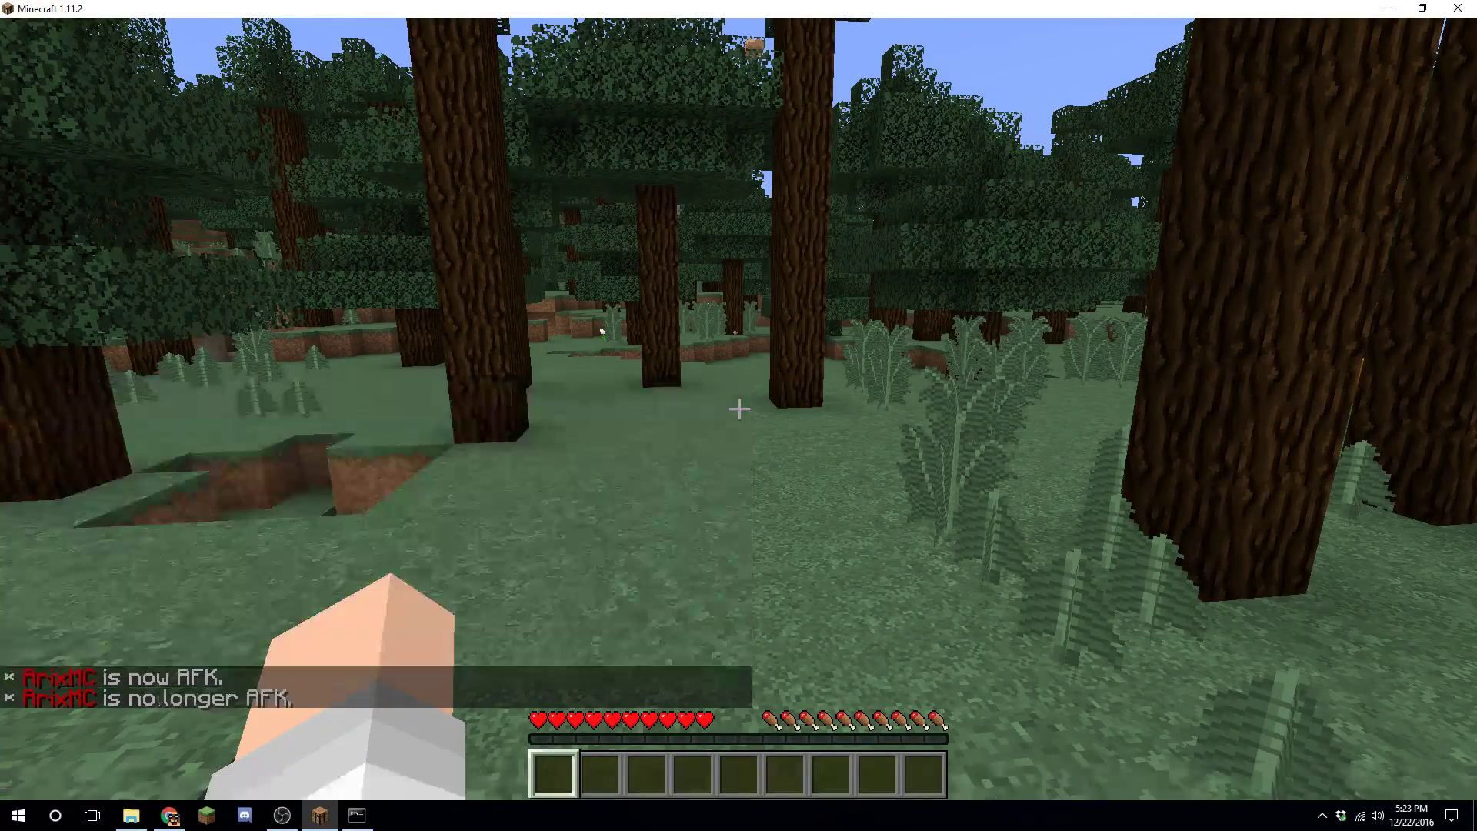
- Move slightly near the spawn point and run the /nuke command
{"action": "key", "text": "a"}
{"action": "key", "text": "s"}
{"action": "key", "text": "slash"}
{"action": "type", "text": "nuke"}
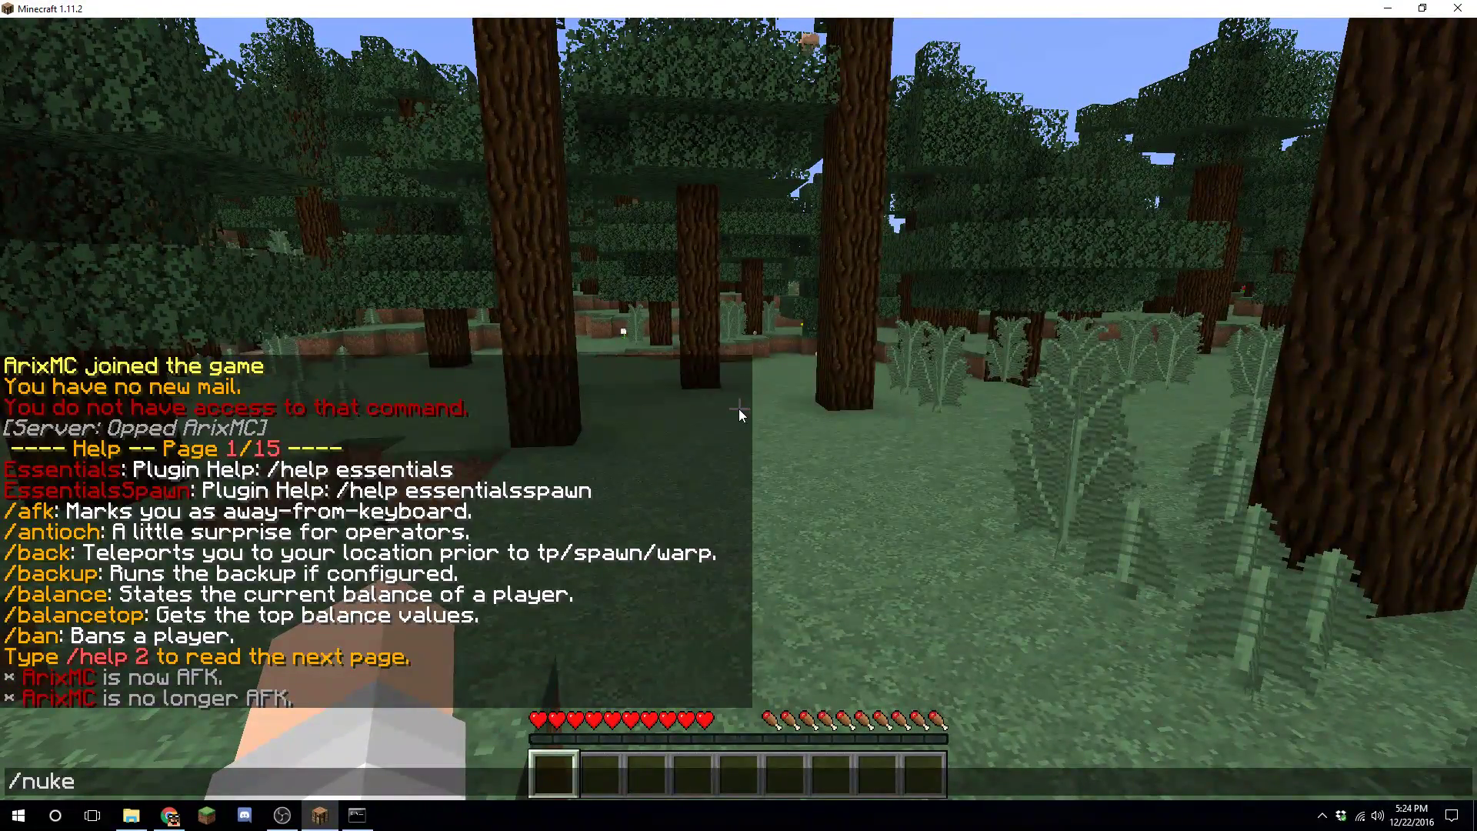
{"action": "key", "text": "Return"}
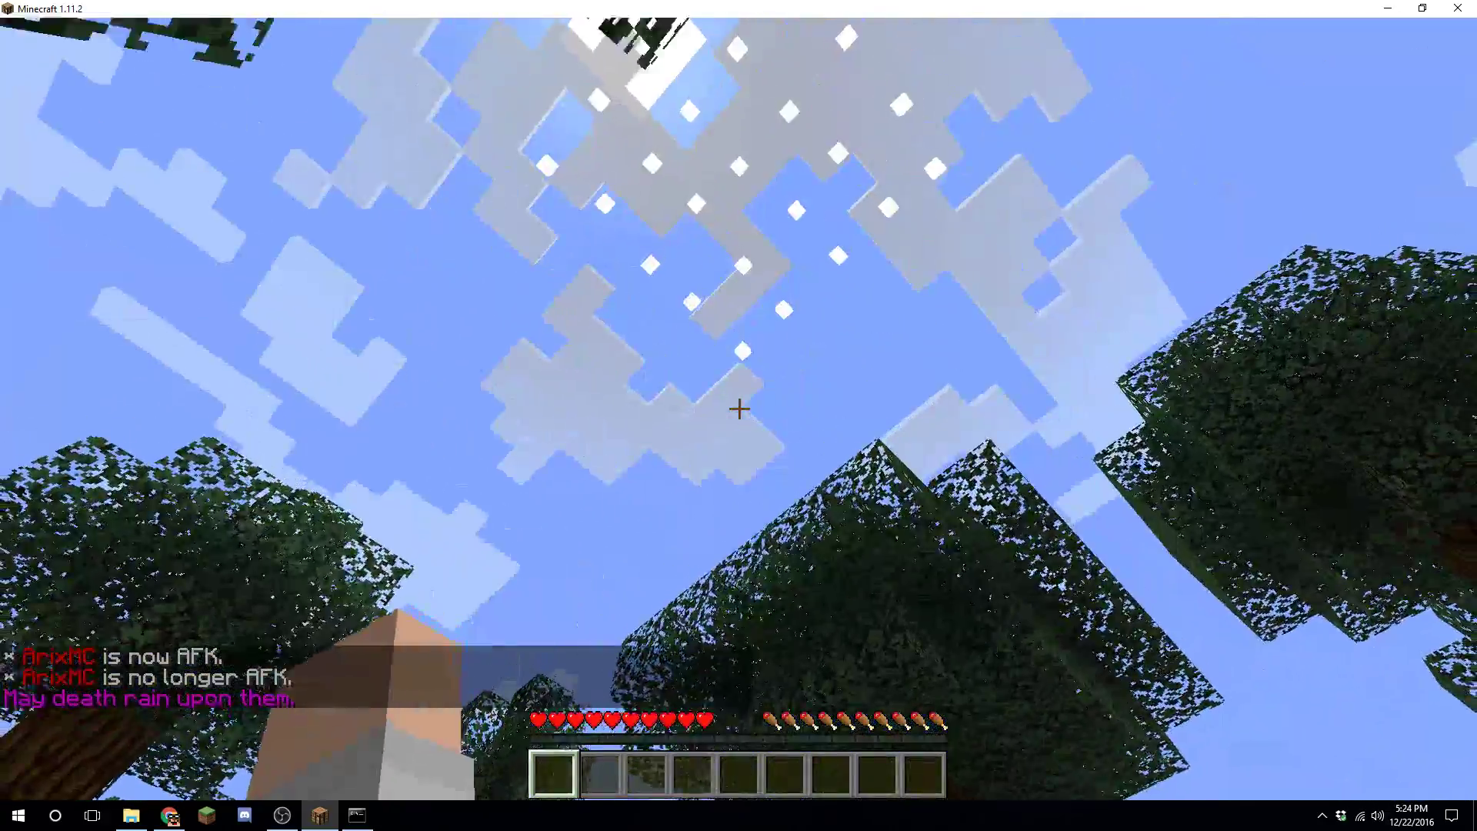
- Change the game mode to creative with /gamemode c and fly around among the nearby trees
{"action": "key", "text": "slash"}
{"action": "type", "text": "gamemode c"}
{"action": "key", "text": "Return"}
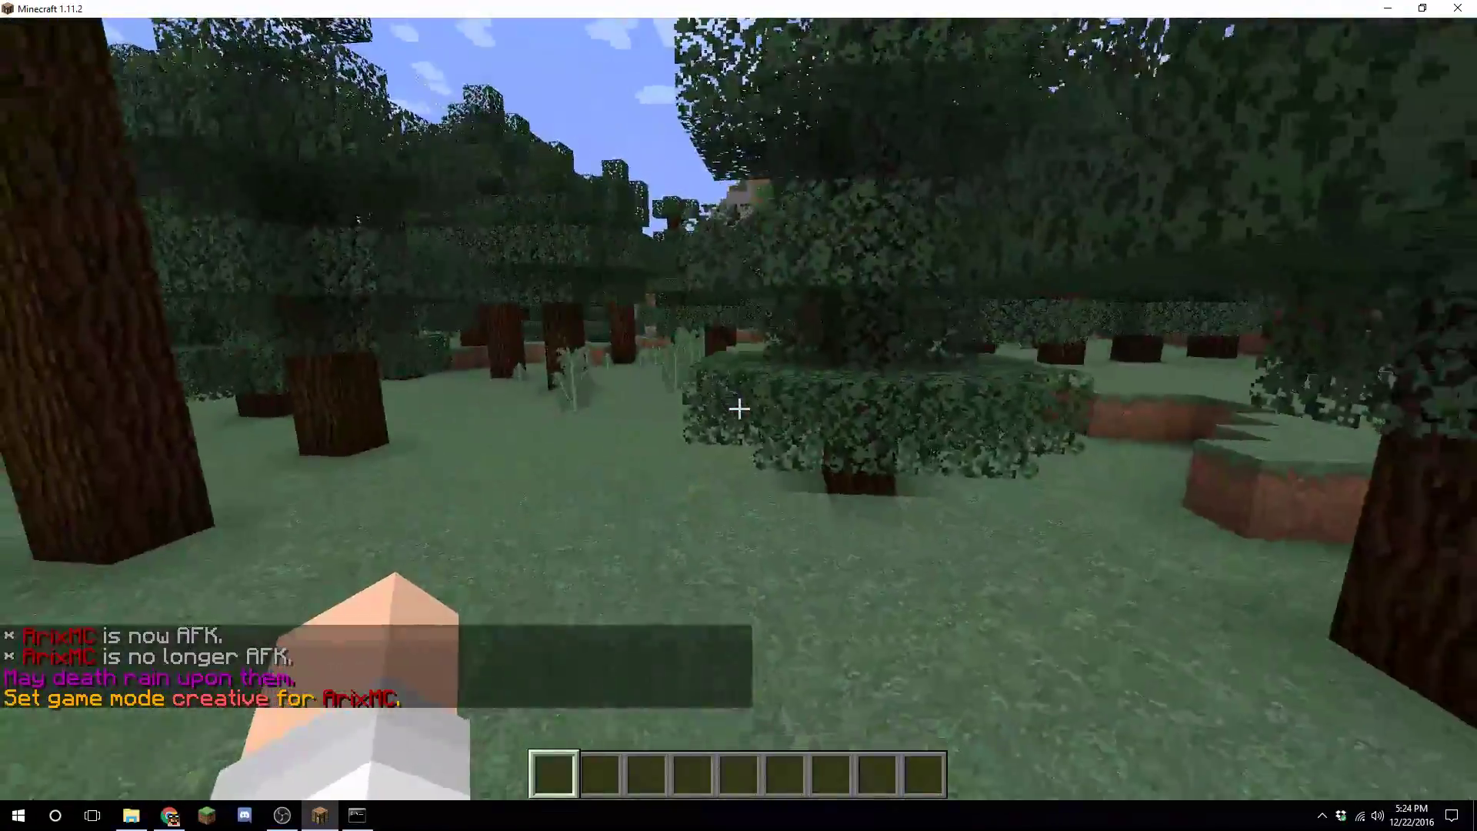
{"action": "key", "text": "space"}
{"action": "key", "text": "space"}
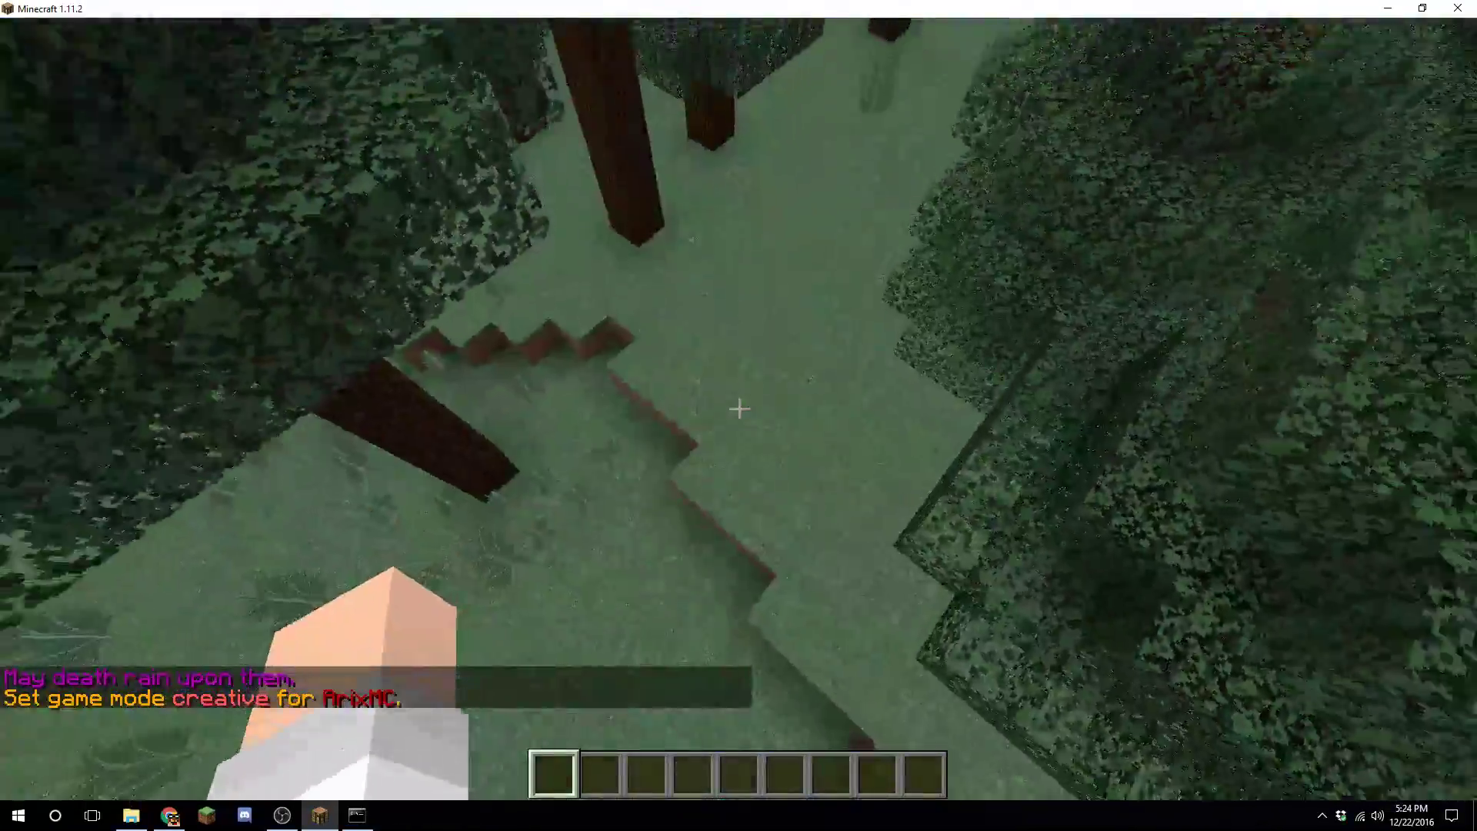
{"action": "key", "text": "w"}
{"action": "key", "text": "shift"}
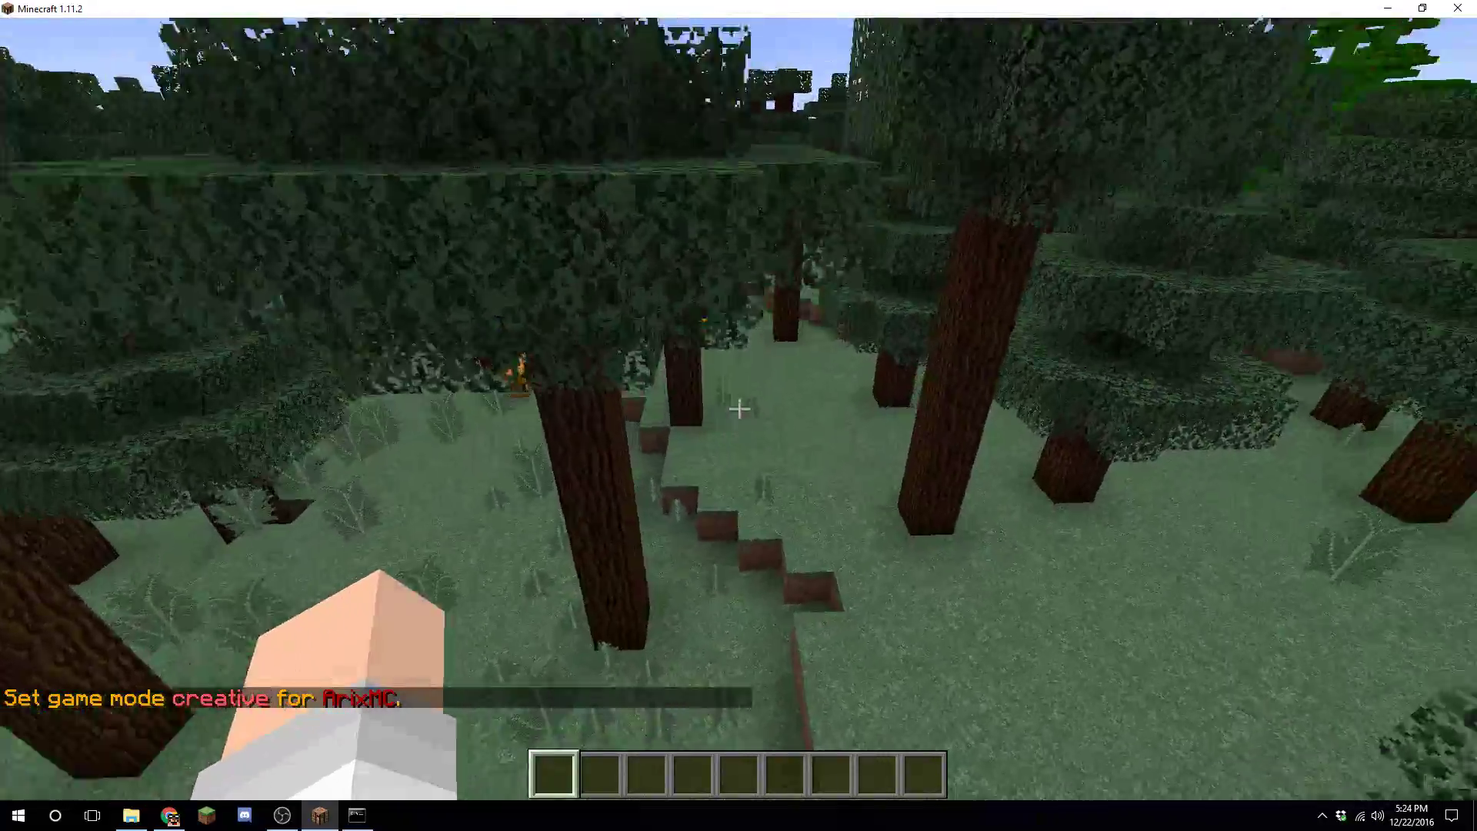
{"action": "key", "text": "w"}
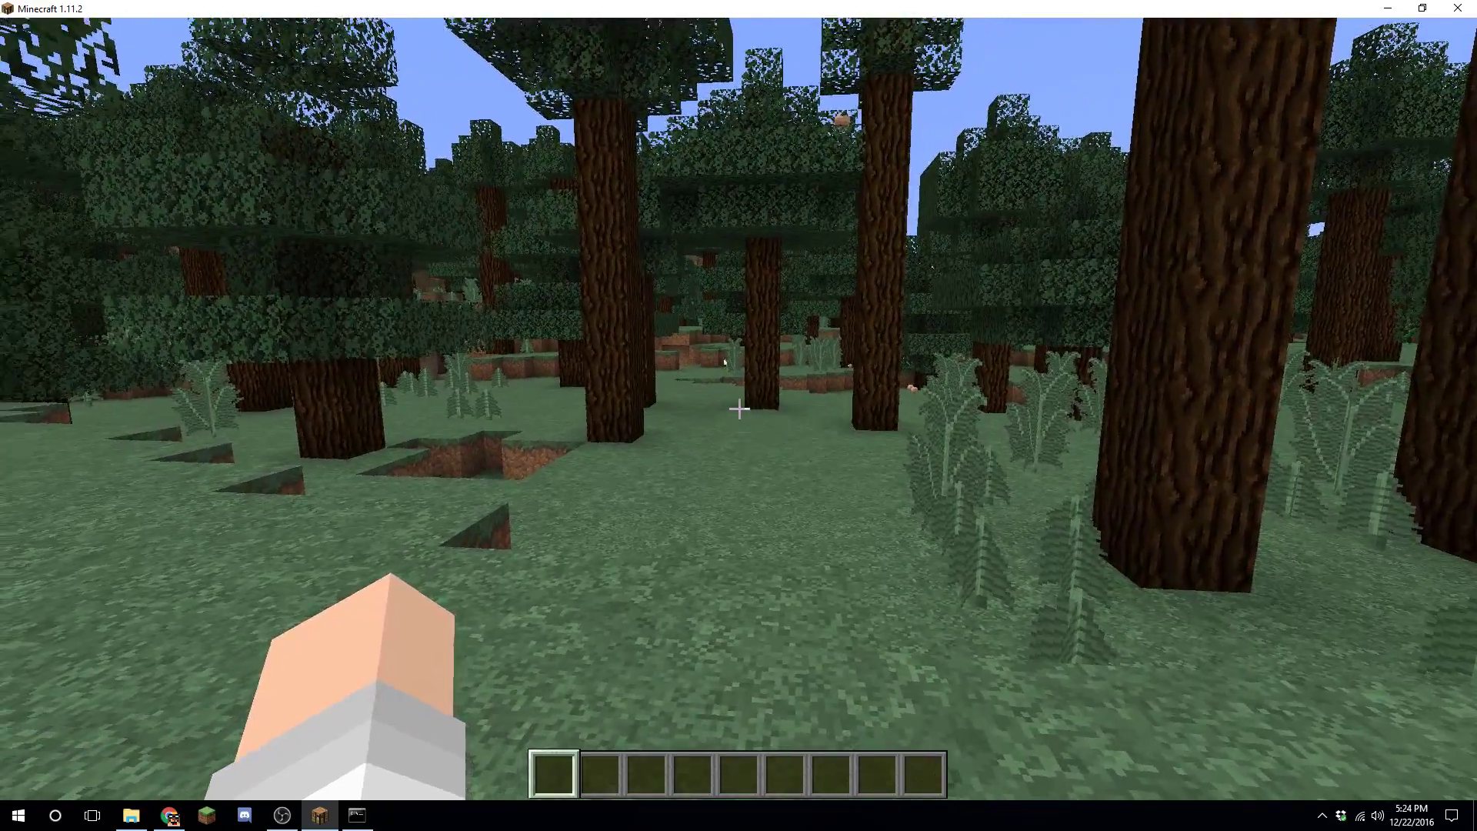
- List the server's installed plugins with the /pl command and close the chat
{"action": "type", "text": "/pl"}
{"action": "key", "text": "Return"}
{"action": "key", "text": "t"}
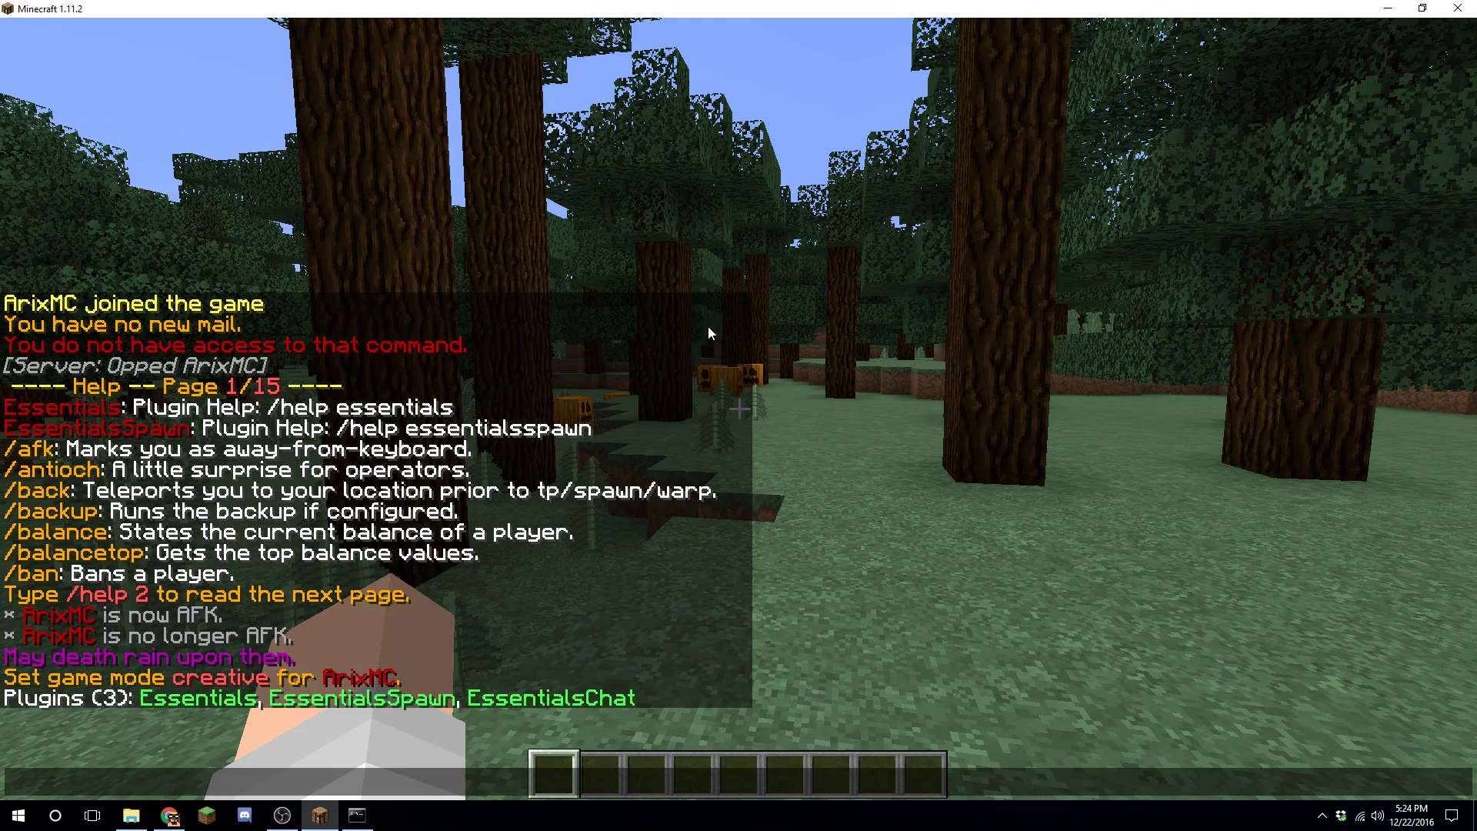
{"action": "key", "text": "Escape"}
- Fly above the forest to view the surrounding terrain, and land back near the spawn point
{"action": "key", "text": "w"}
{"action": "key", "text": "space"}
{"action": "key", "text": "space"}
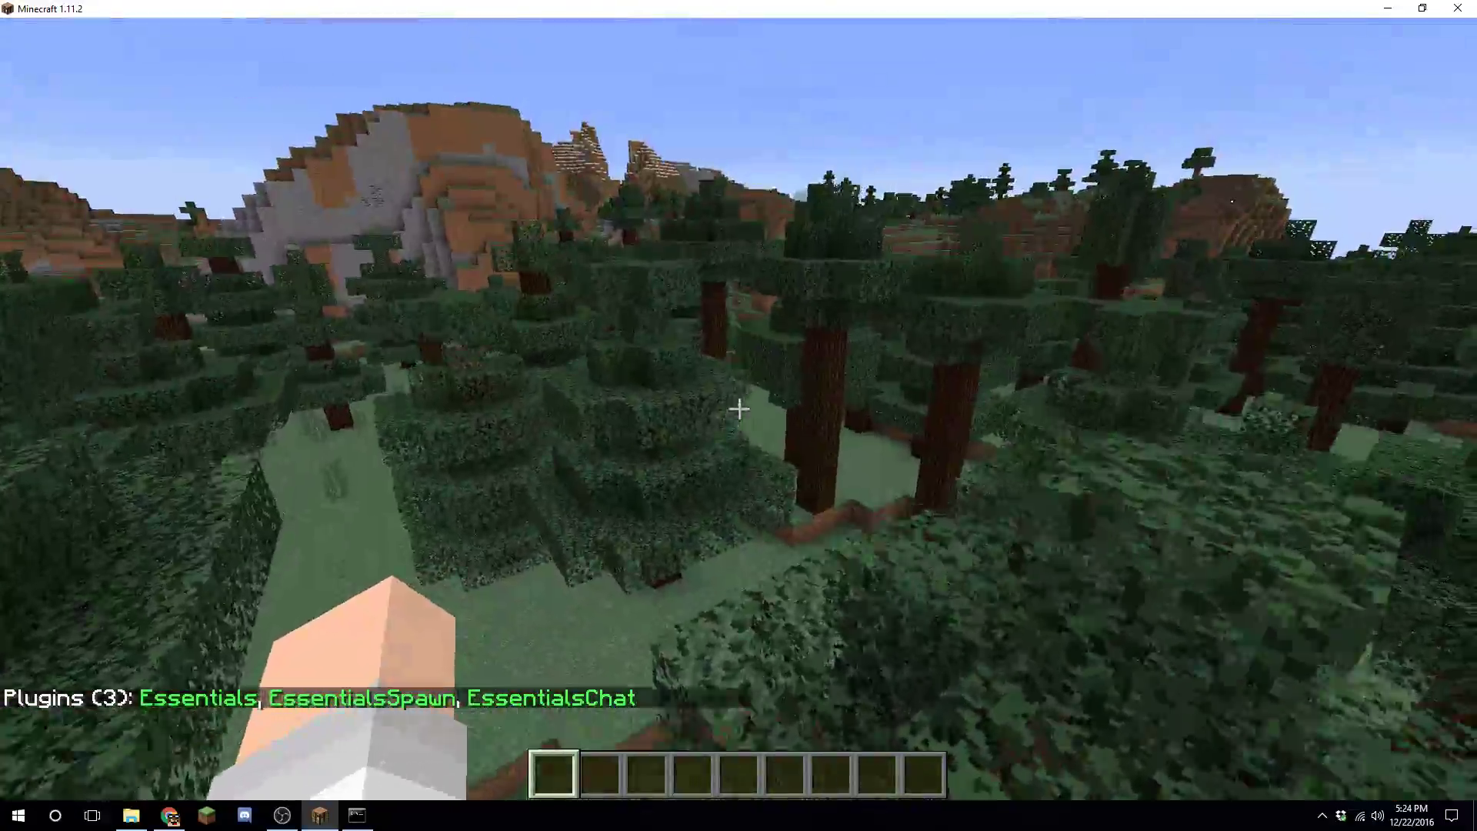
{"action": "key", "text": "w"}
{"action": "key", "text": "shift"}
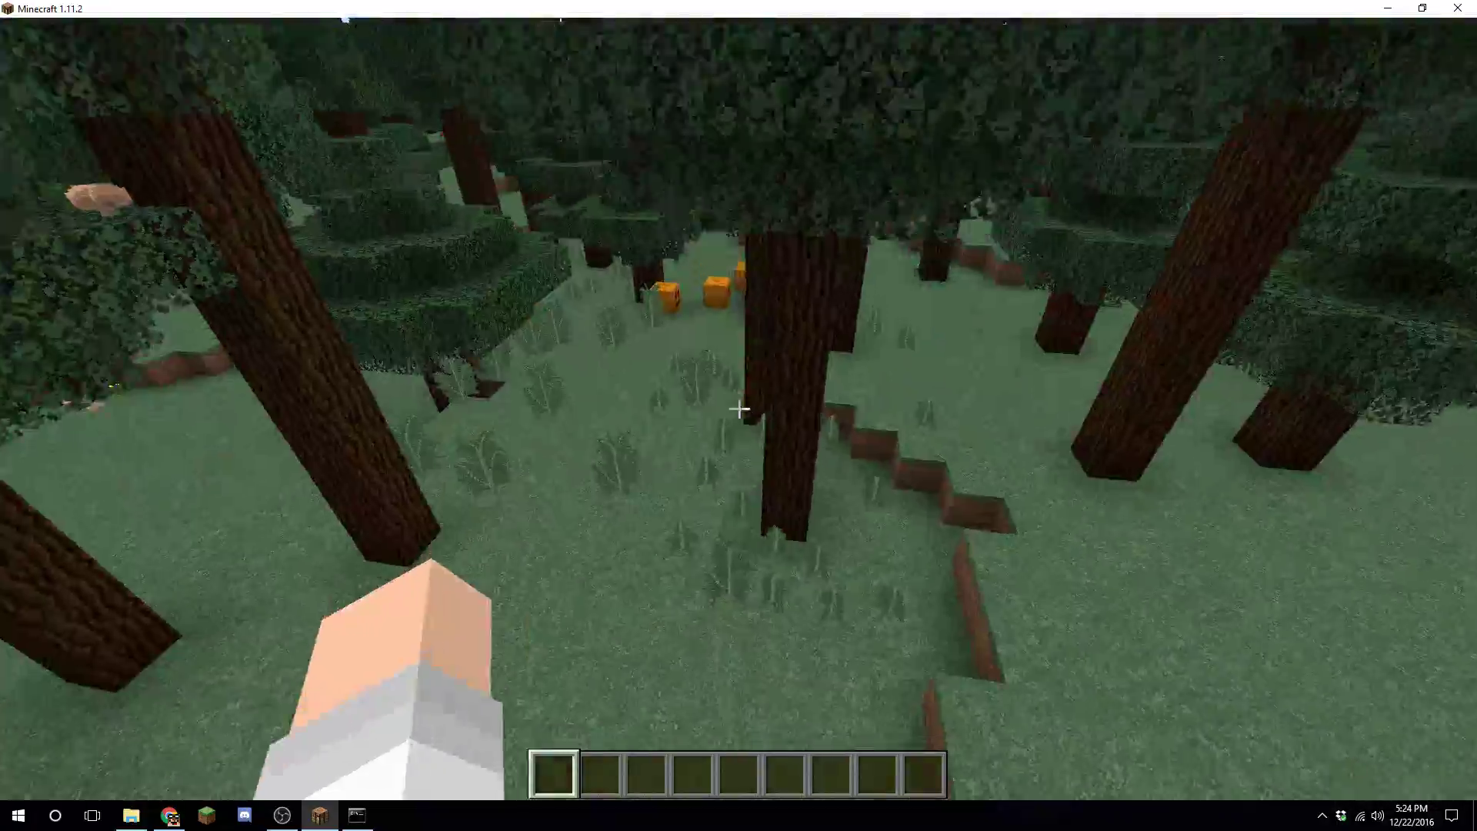
{"action": "key", "text": "space"}
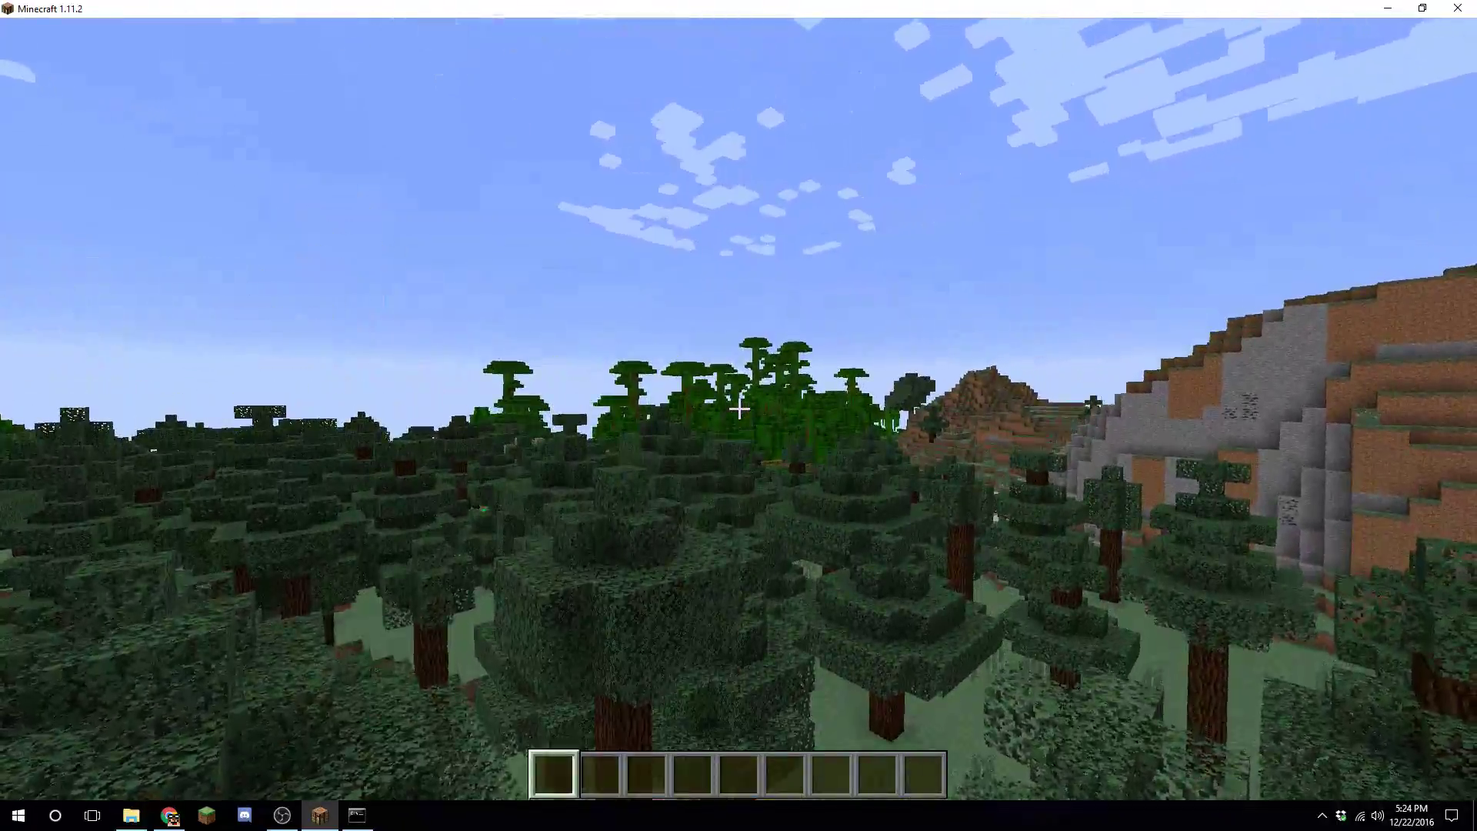
{"action": "key", "text": "shift"}
{"action": "key", "text": "w"}
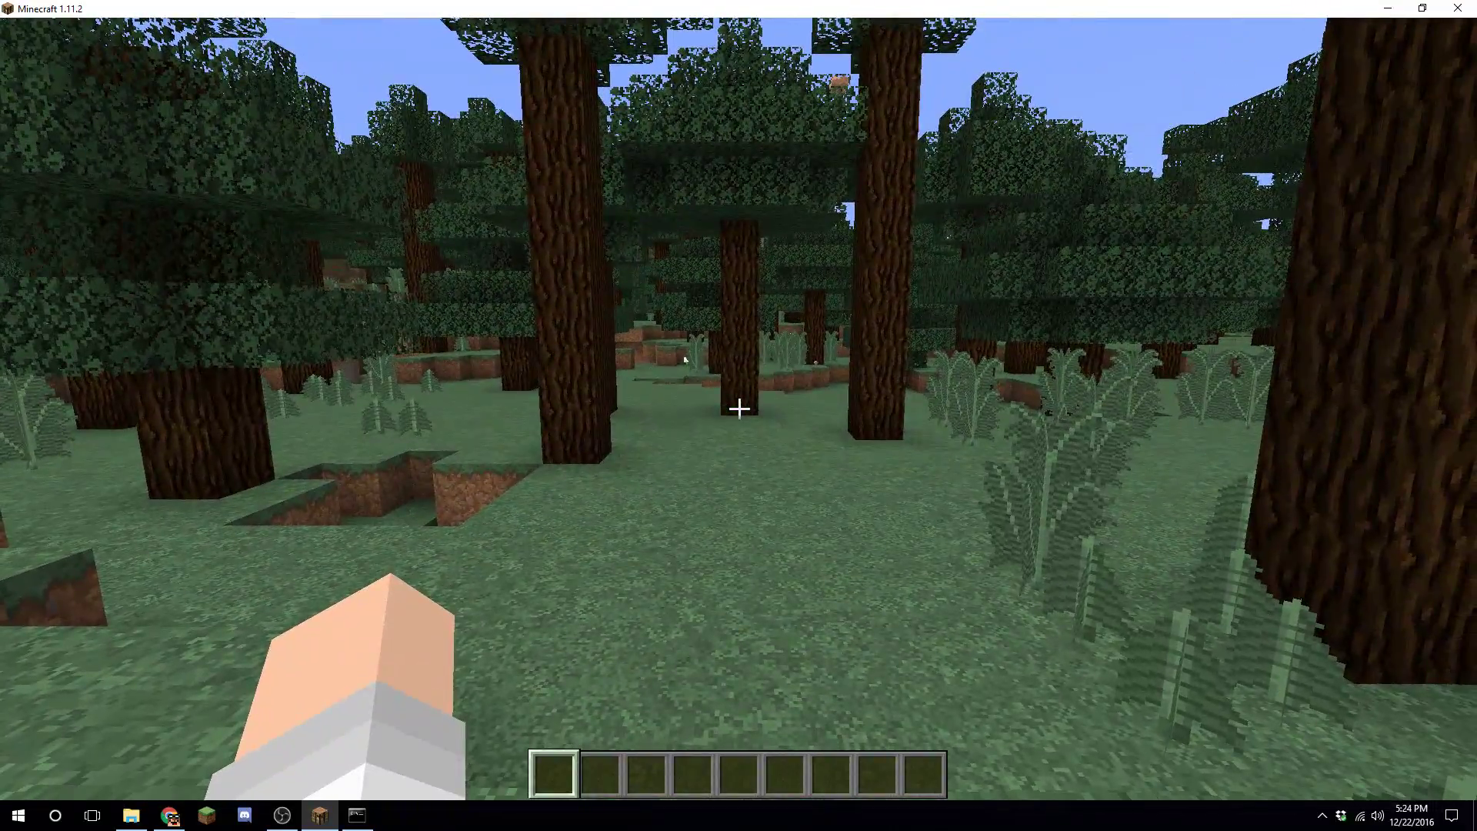
{"action": "key", "text": "w"}
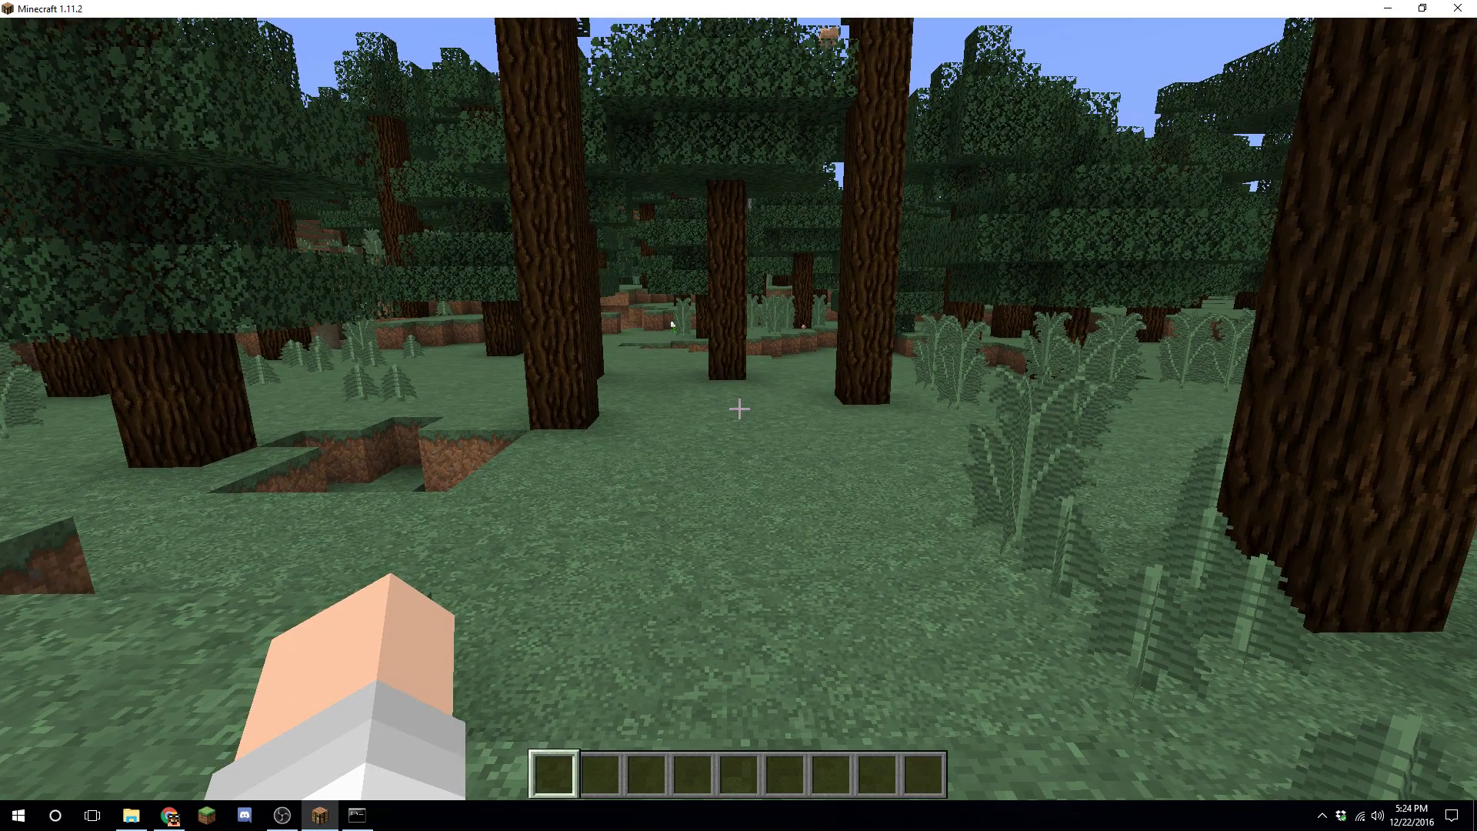
- Disconnect from the server, switch to Chrome, and open ipchicken.com in a new tab
{"action": "key", "text": "Escape"}
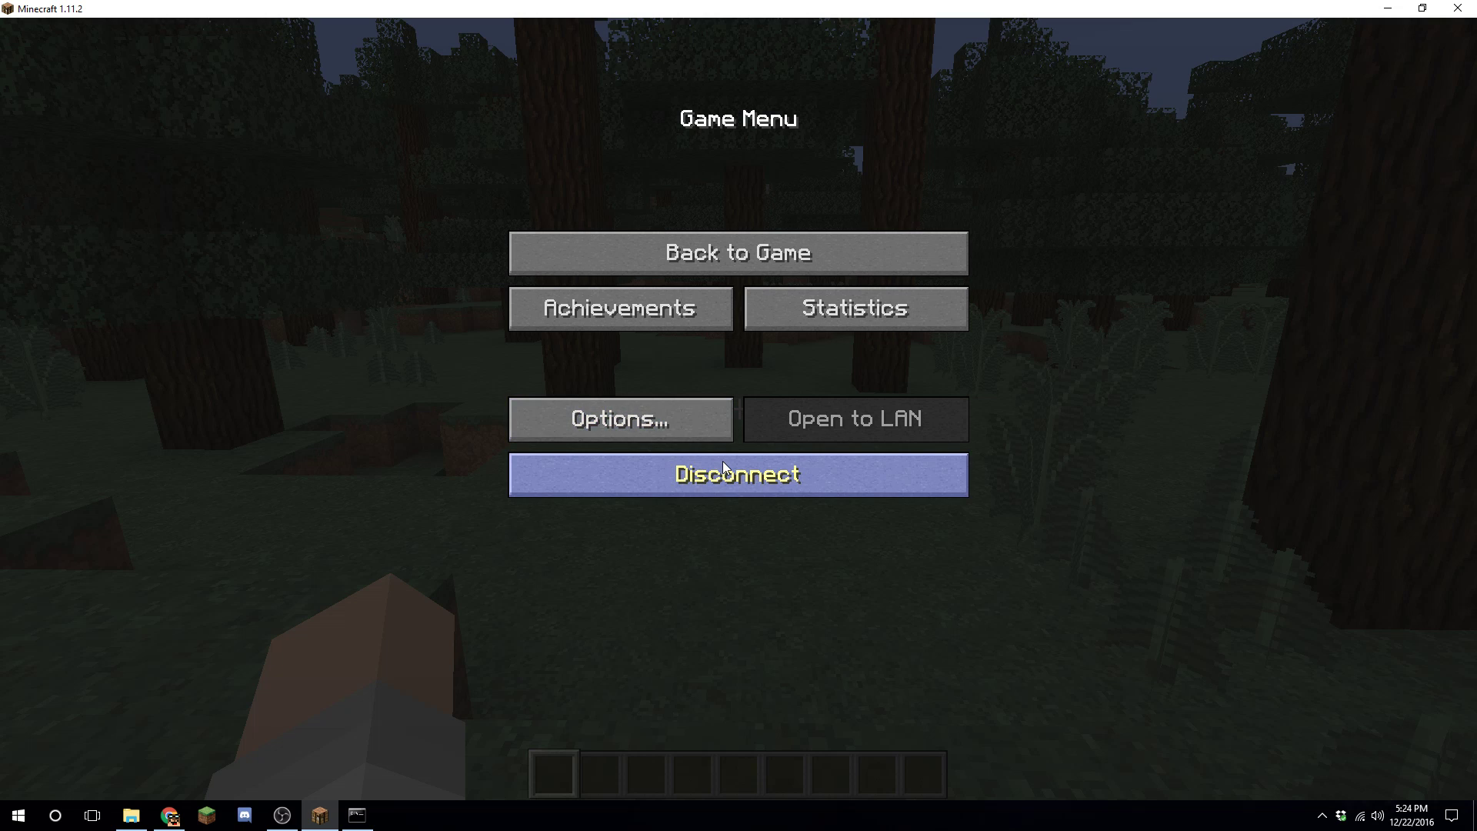
{"action": "left_click", "coordinate": [746, 474]}
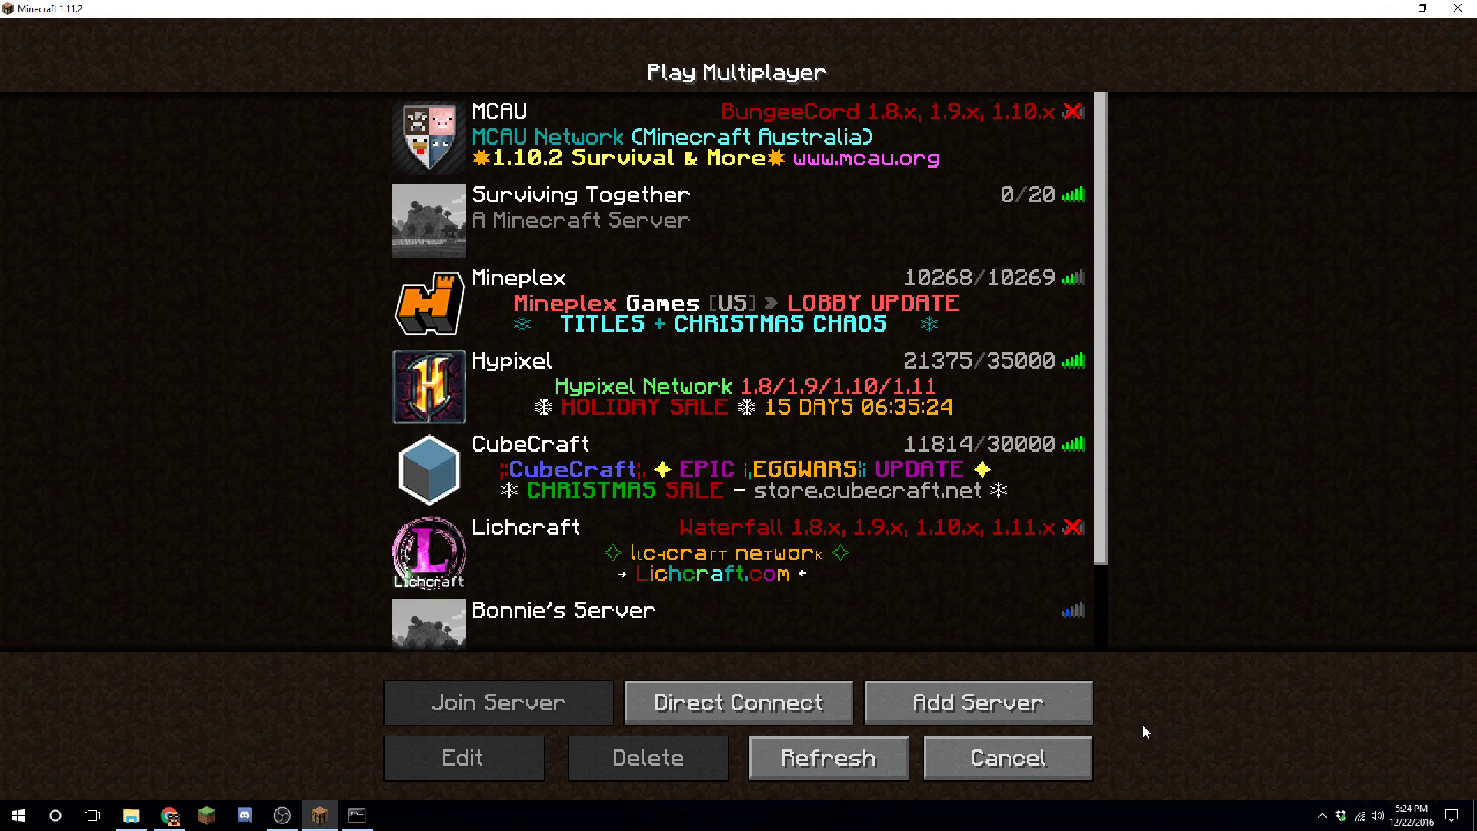
{"action": "left_click", "coordinate": [185, 814]}
{"action": "key", "text": "ctrl+t"}
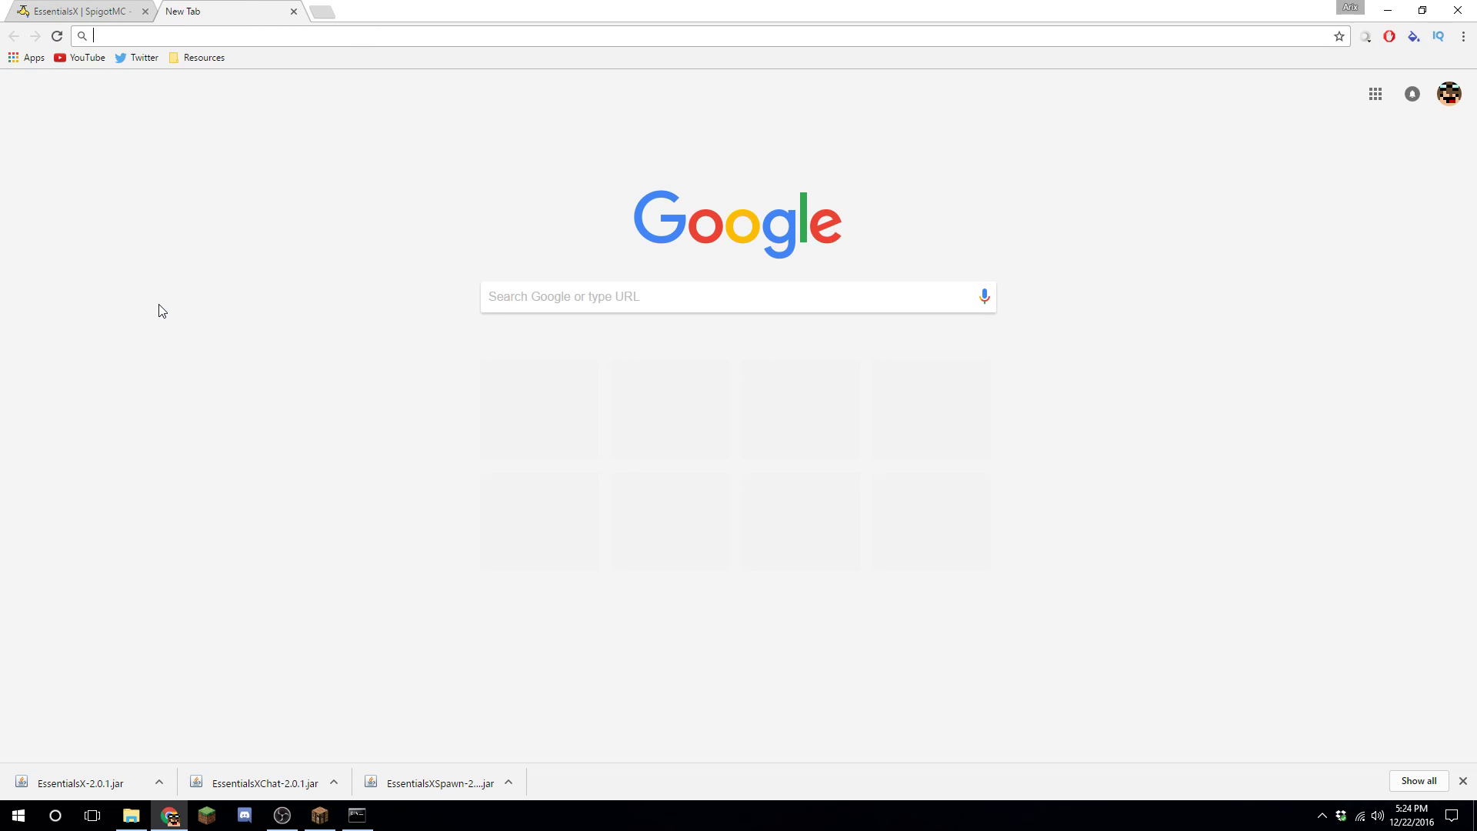
{"action": "type", "text": "ipchicken.com"}
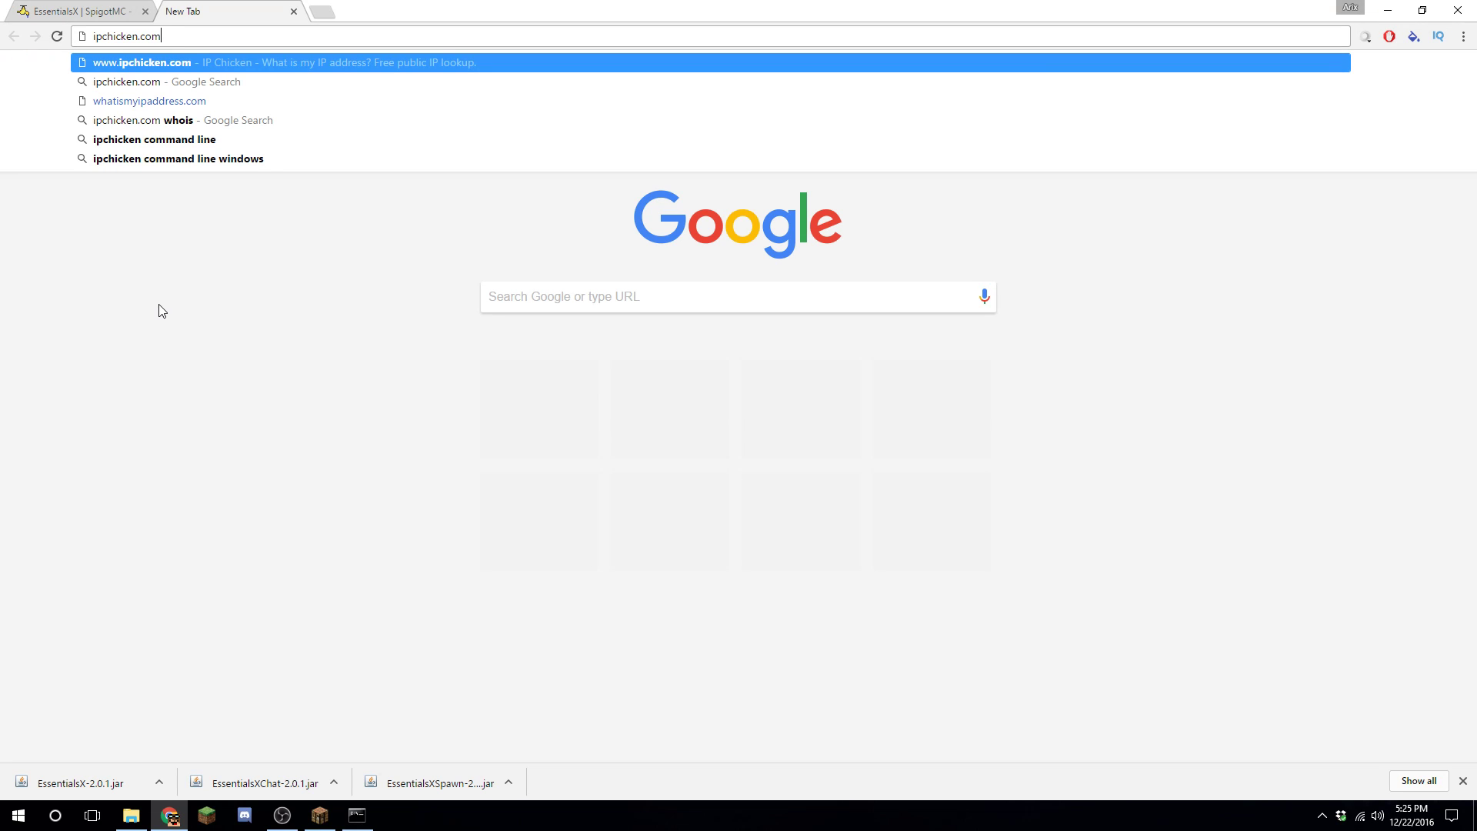
{"action": "key", "text": "Return"}
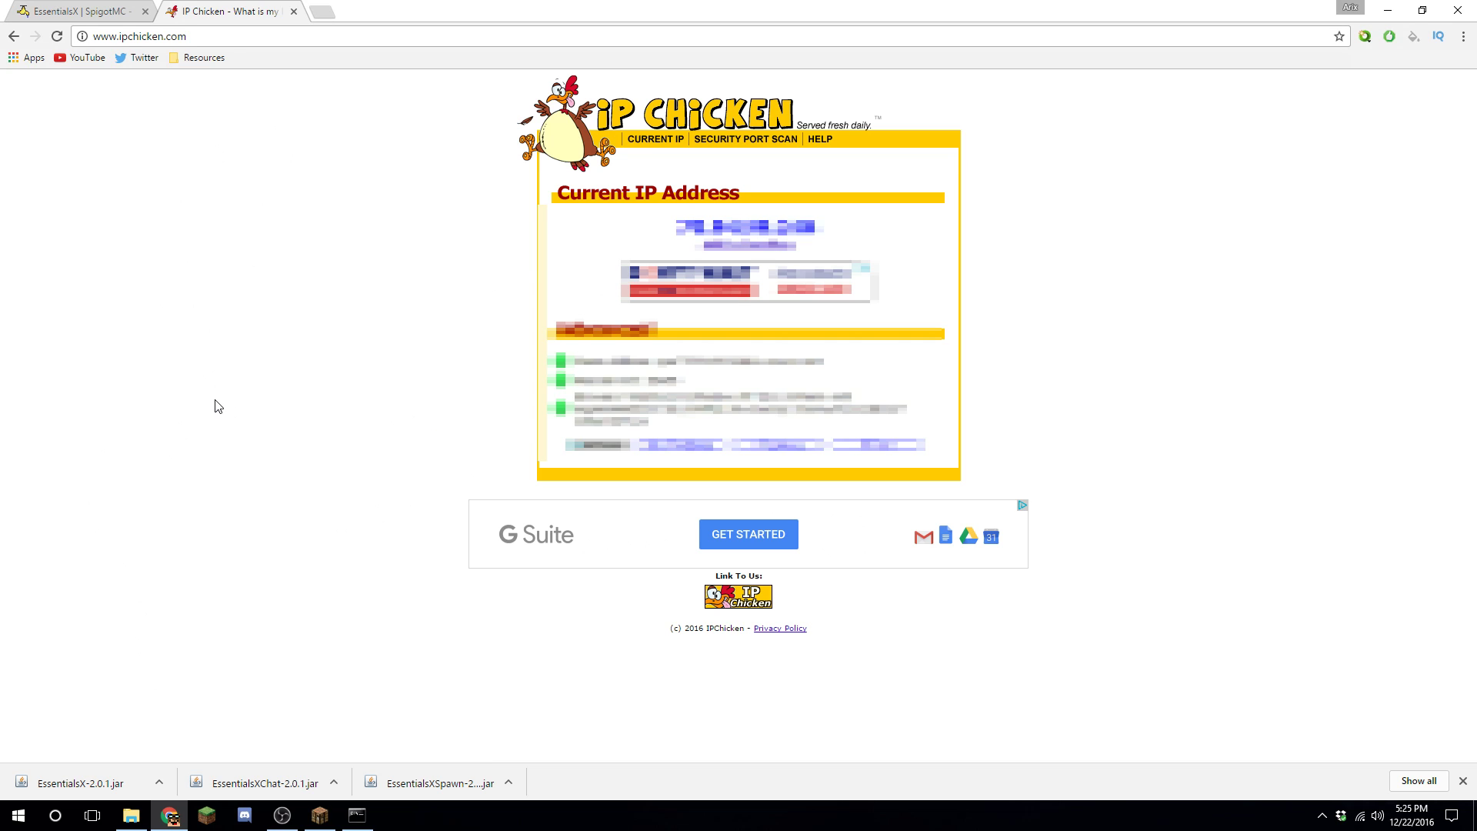
- Copy the public IP address from the page, switch to Minecraft, and join the server by Direct Connect with that address
{"action": "left_click_drag", "start_coordinate": [824, 230], "coordinate": [676, 227]}
{"action": "left_click", "coordinate": [319, 815]}
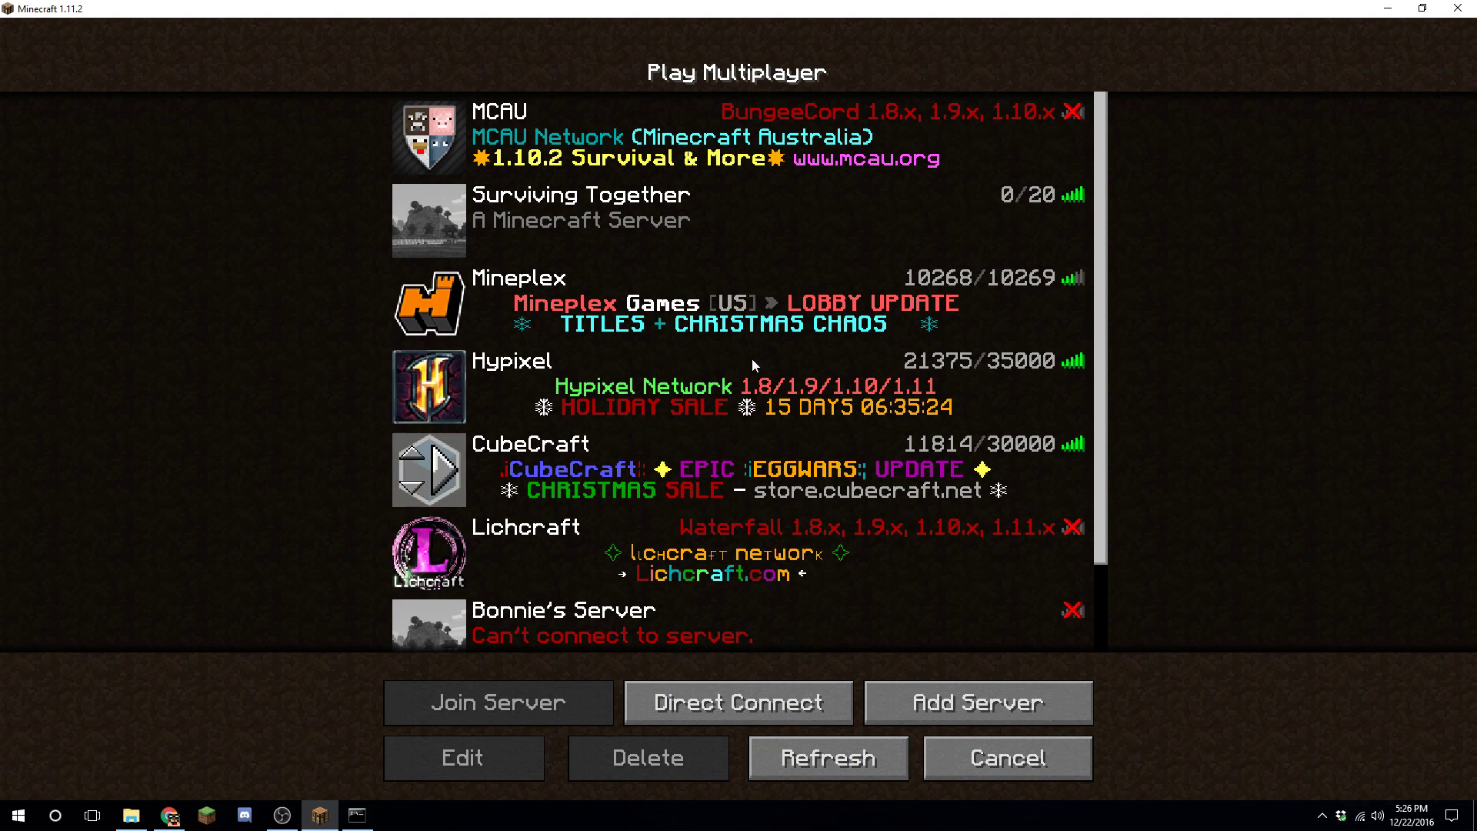
{"action": "left_click", "coordinate": [800, 701]}
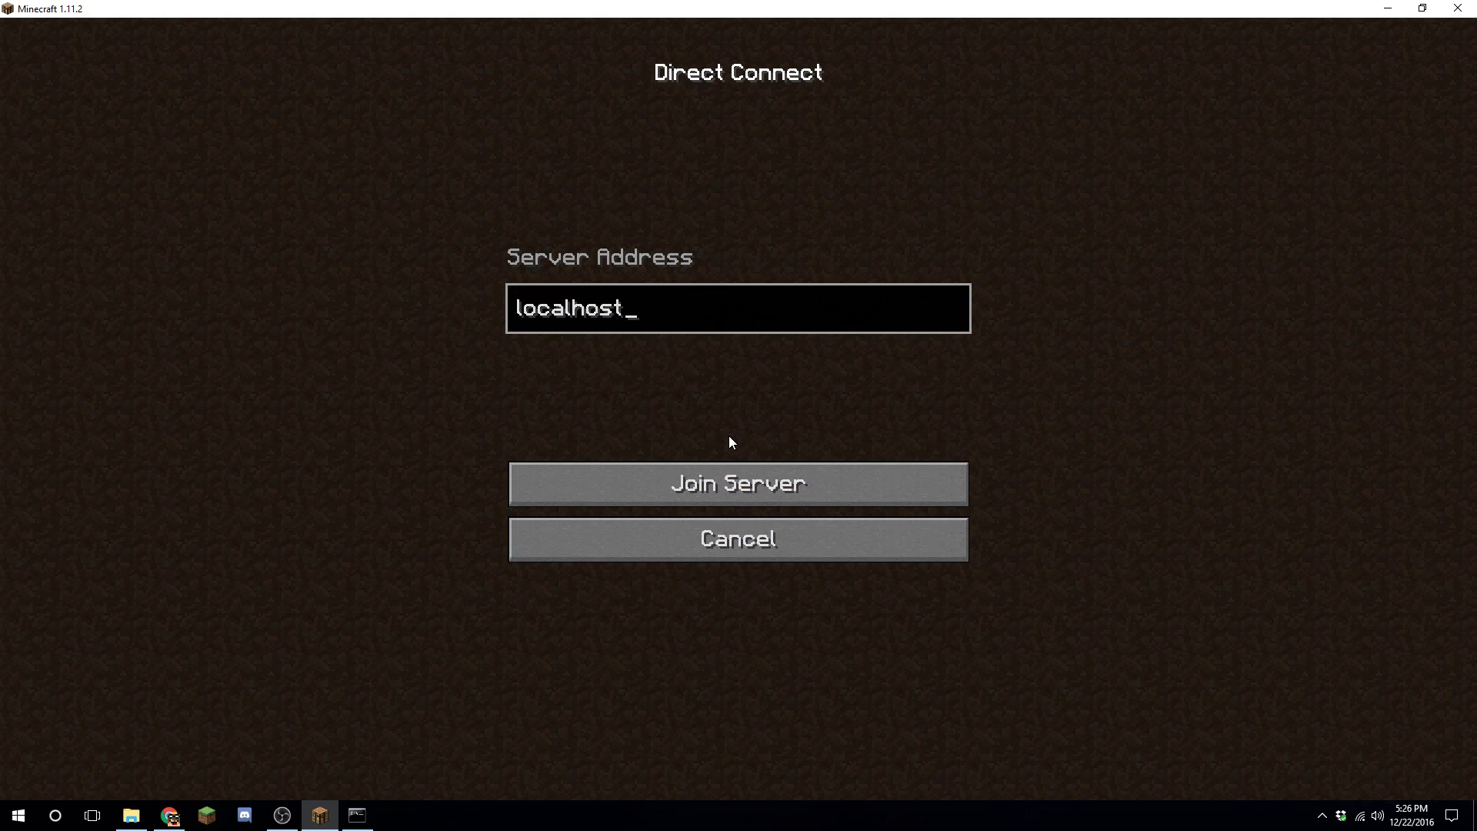
{"action": "key", "text": "ctrl+a"}
{"action": "key", "text": "ctrl+v"}
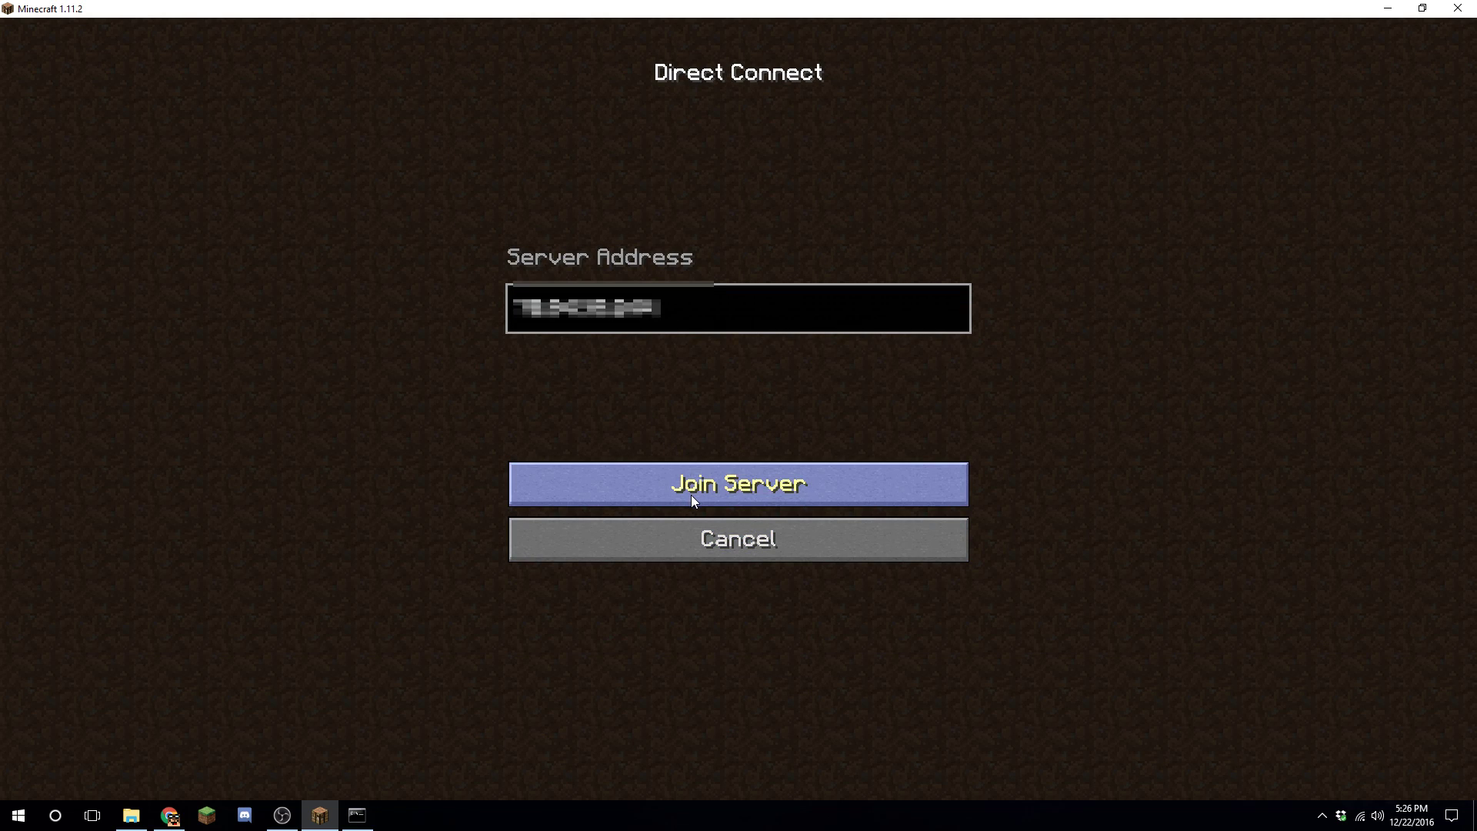
{"action": "left_click", "coordinate": [694, 491]}
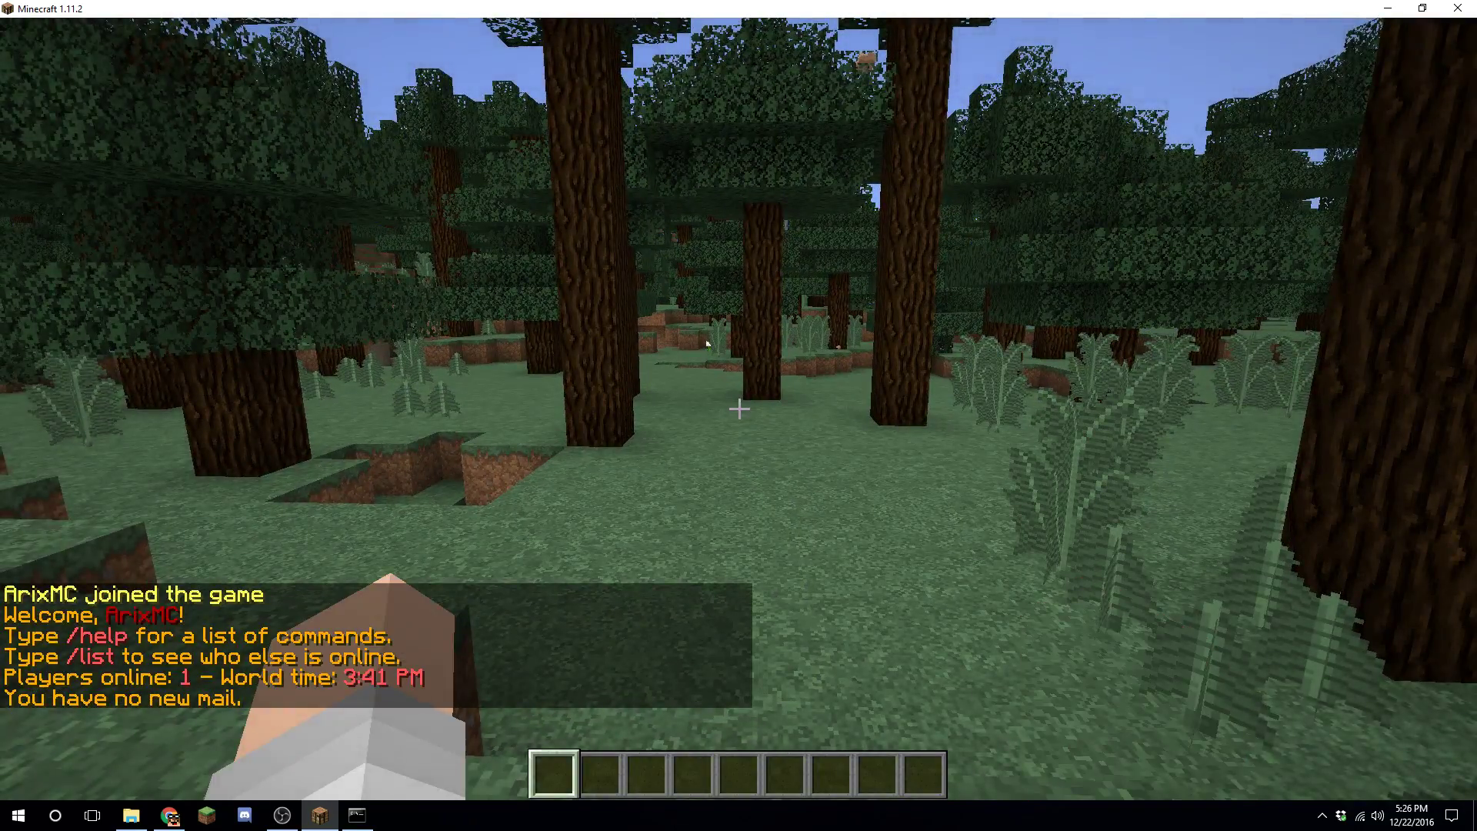
- Look around the rejoined world from above the trees and descend to the forest floor
{"action": "key", "text": "w"}
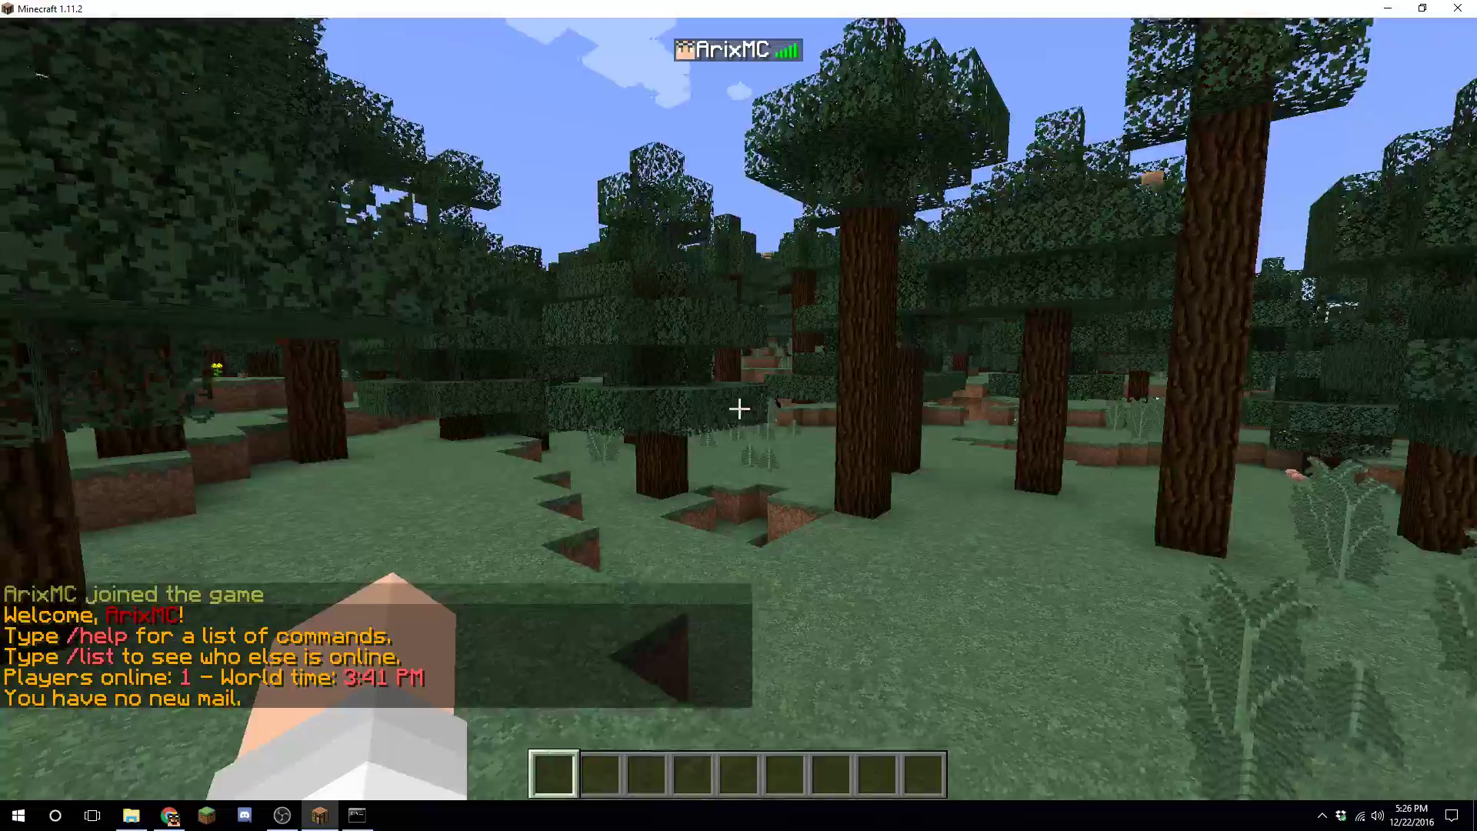
{"action": "key", "text": "space"}
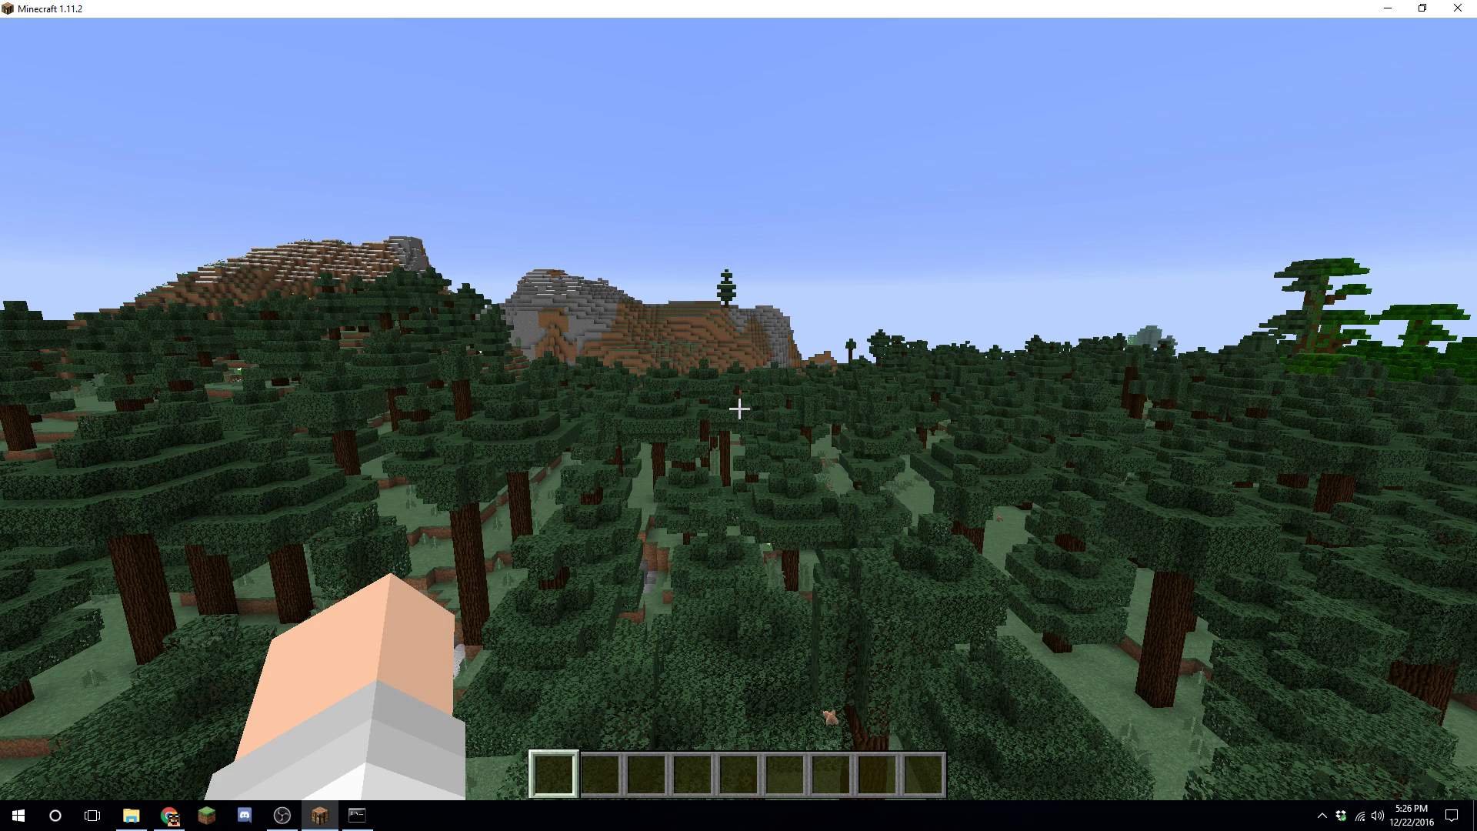
{"action": "left_click", "coordinate": [740, 409]}
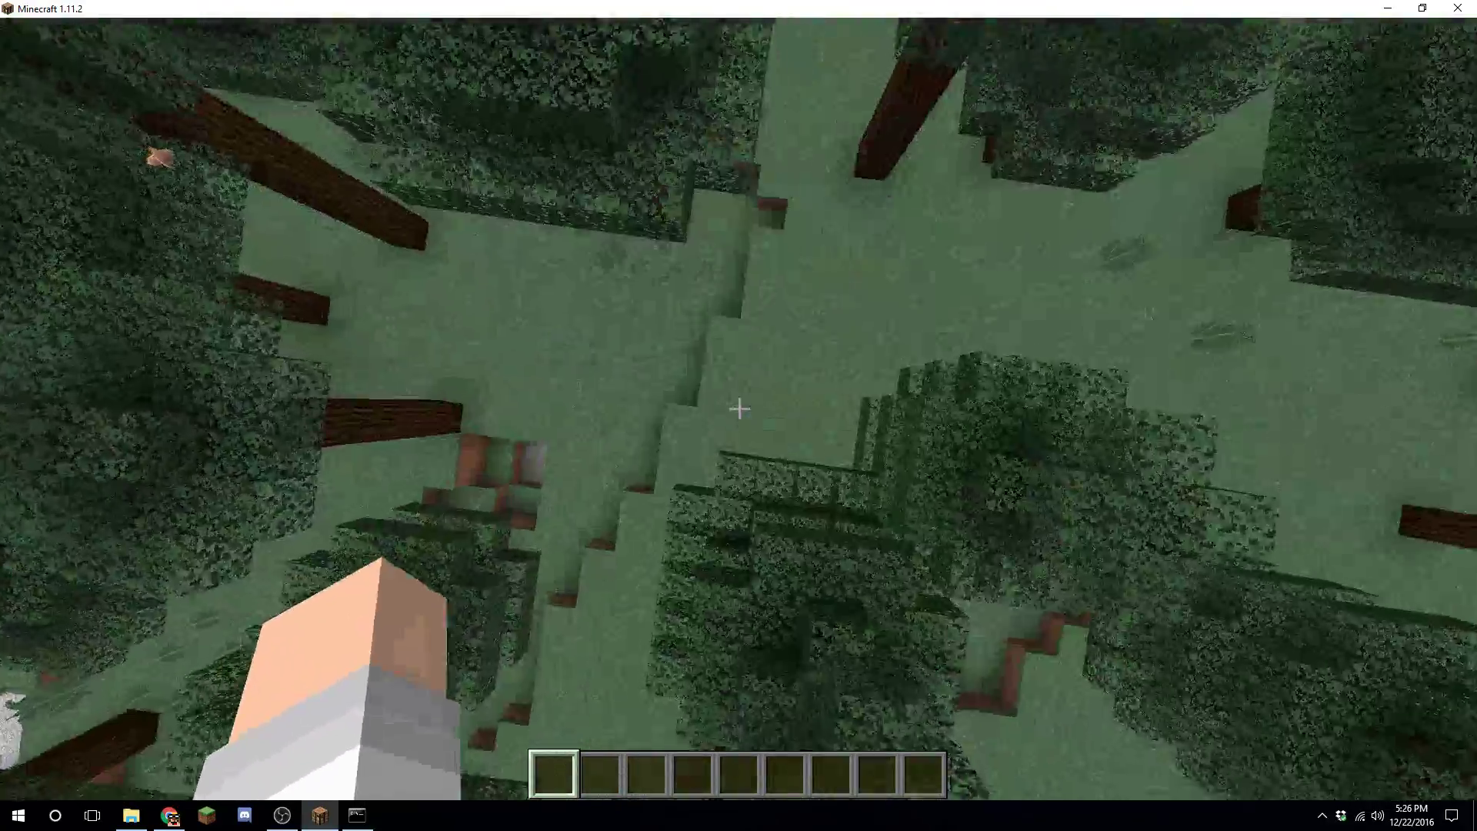
{"action": "key", "text": "shift"}
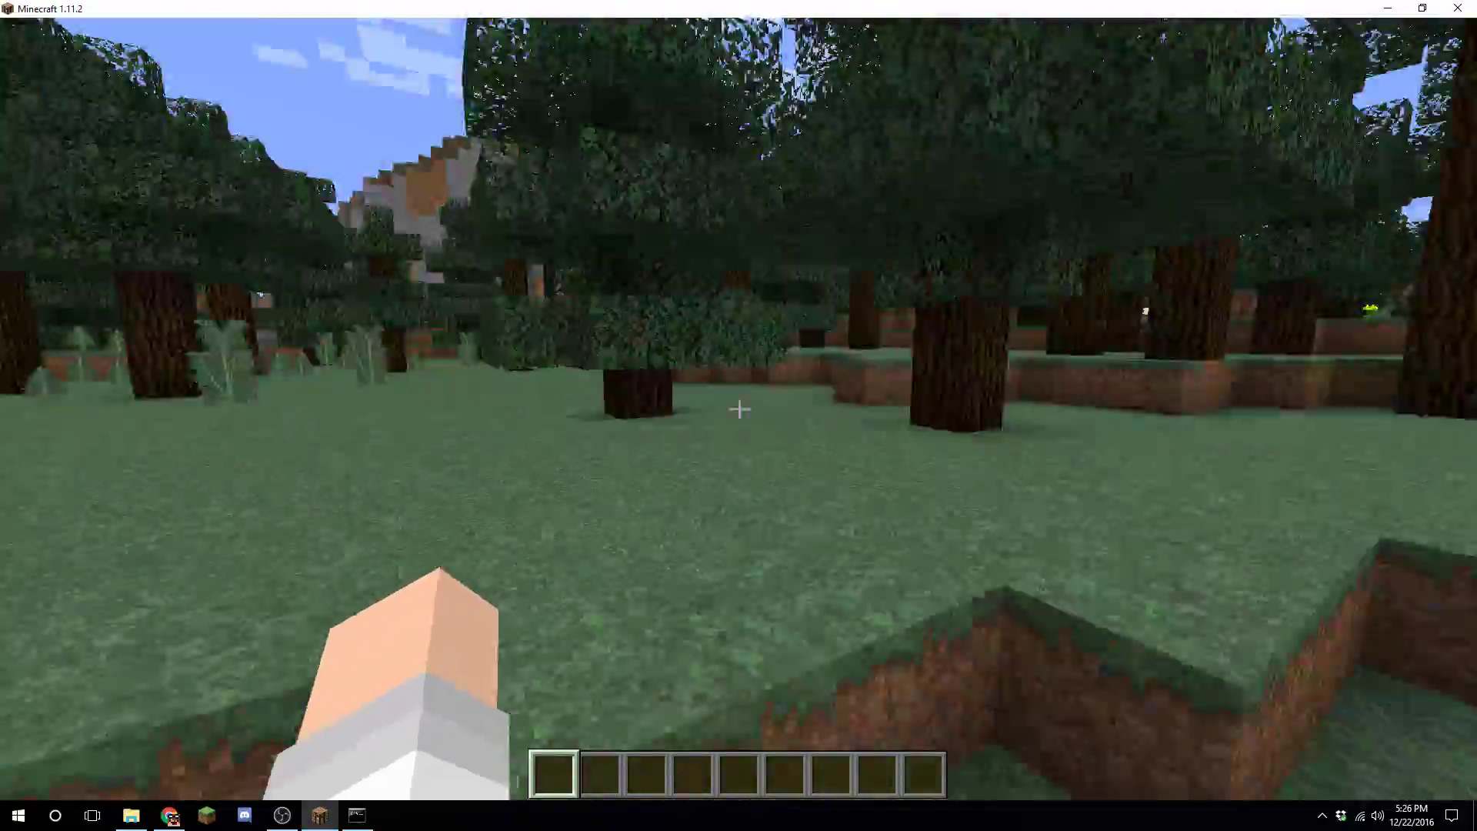
{"action": "key", "text": "w"}
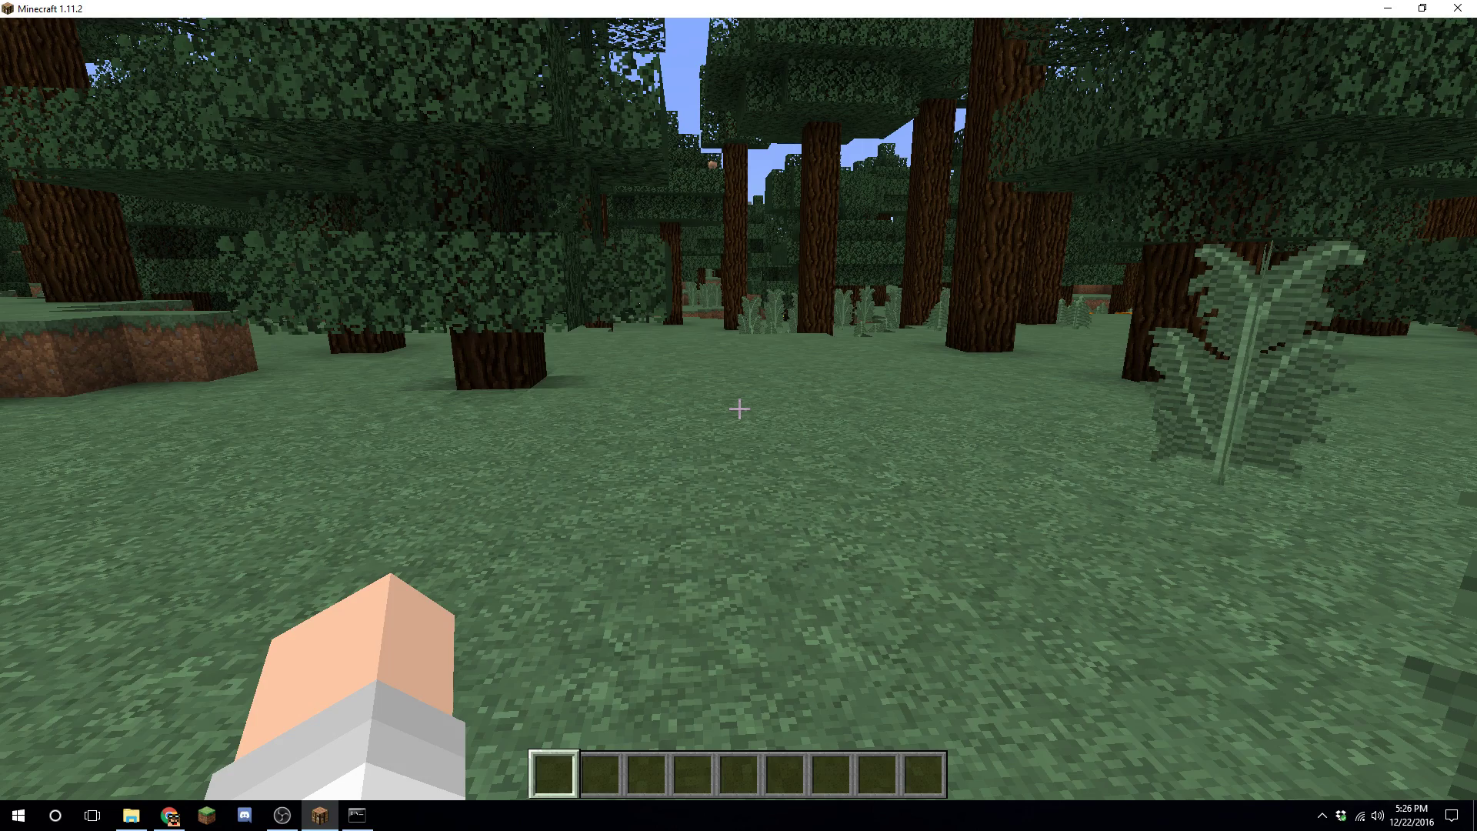
- Fly over the forest to the village beside the jungle and view its houses and farms from above
{"action": "key", "text": "space"}
{"action": "key", "text": "space"}
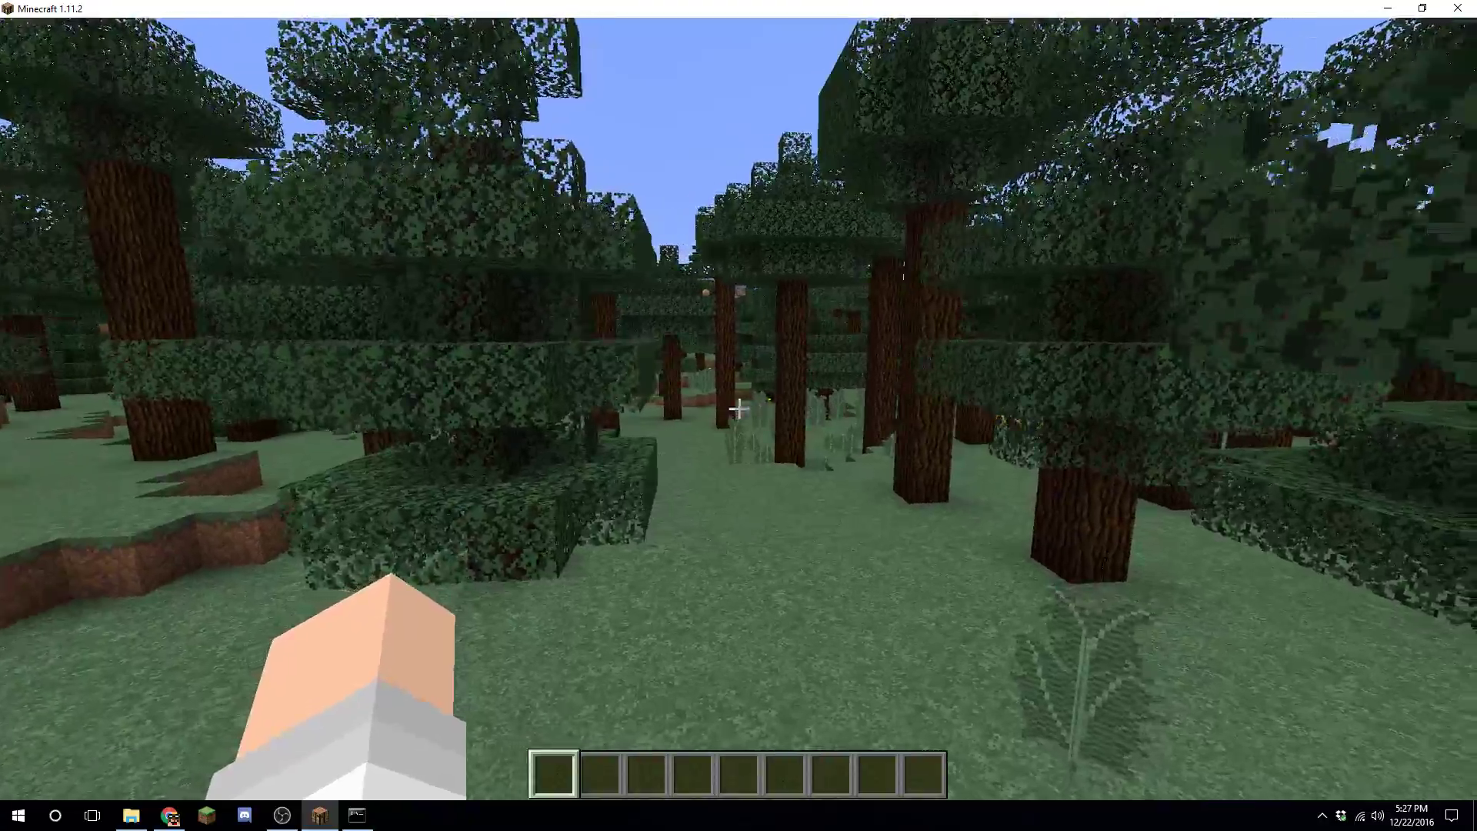
{"action": "key", "text": "space"}
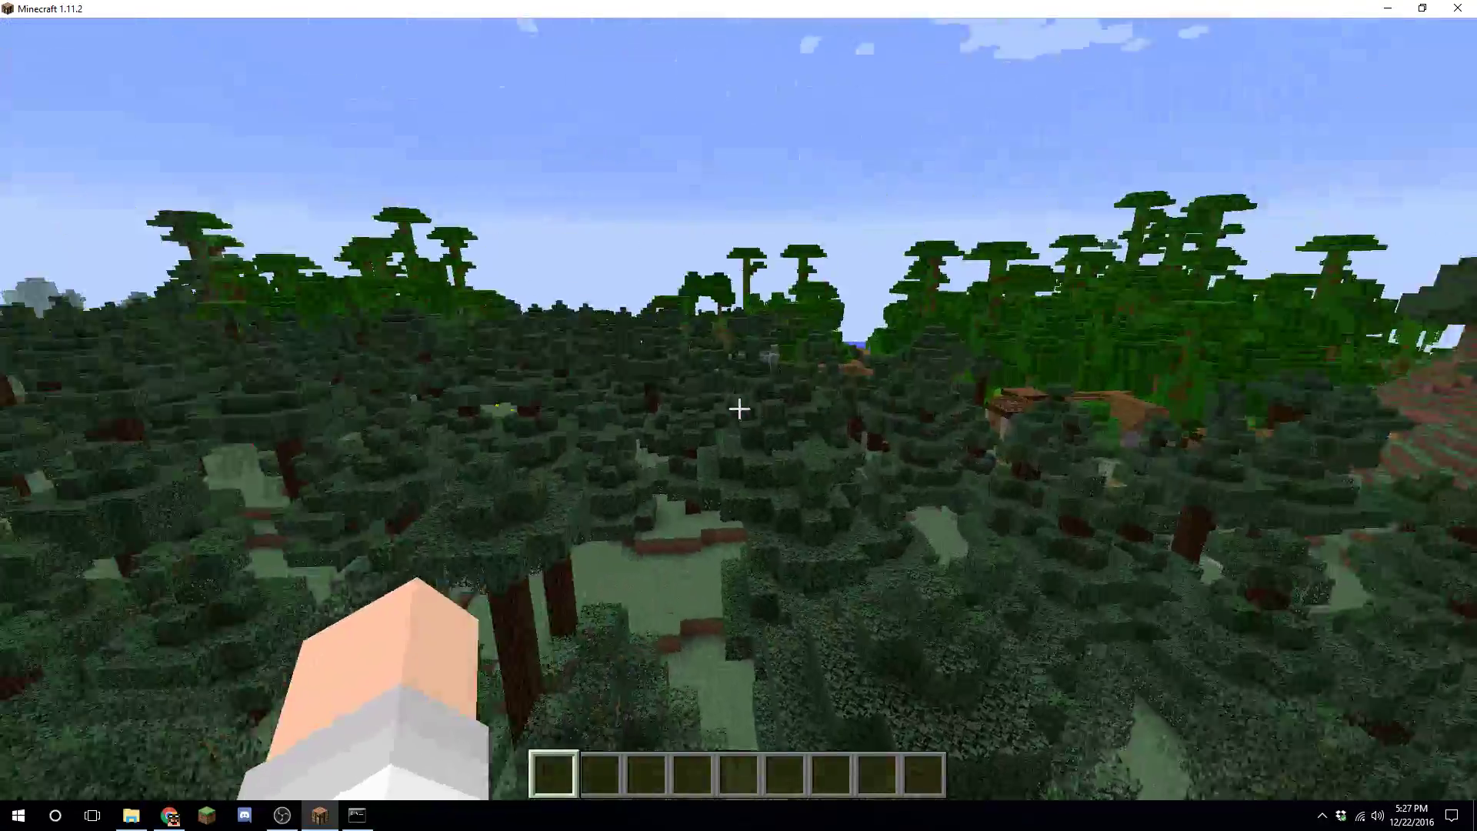
{"action": "key", "text": "w"}
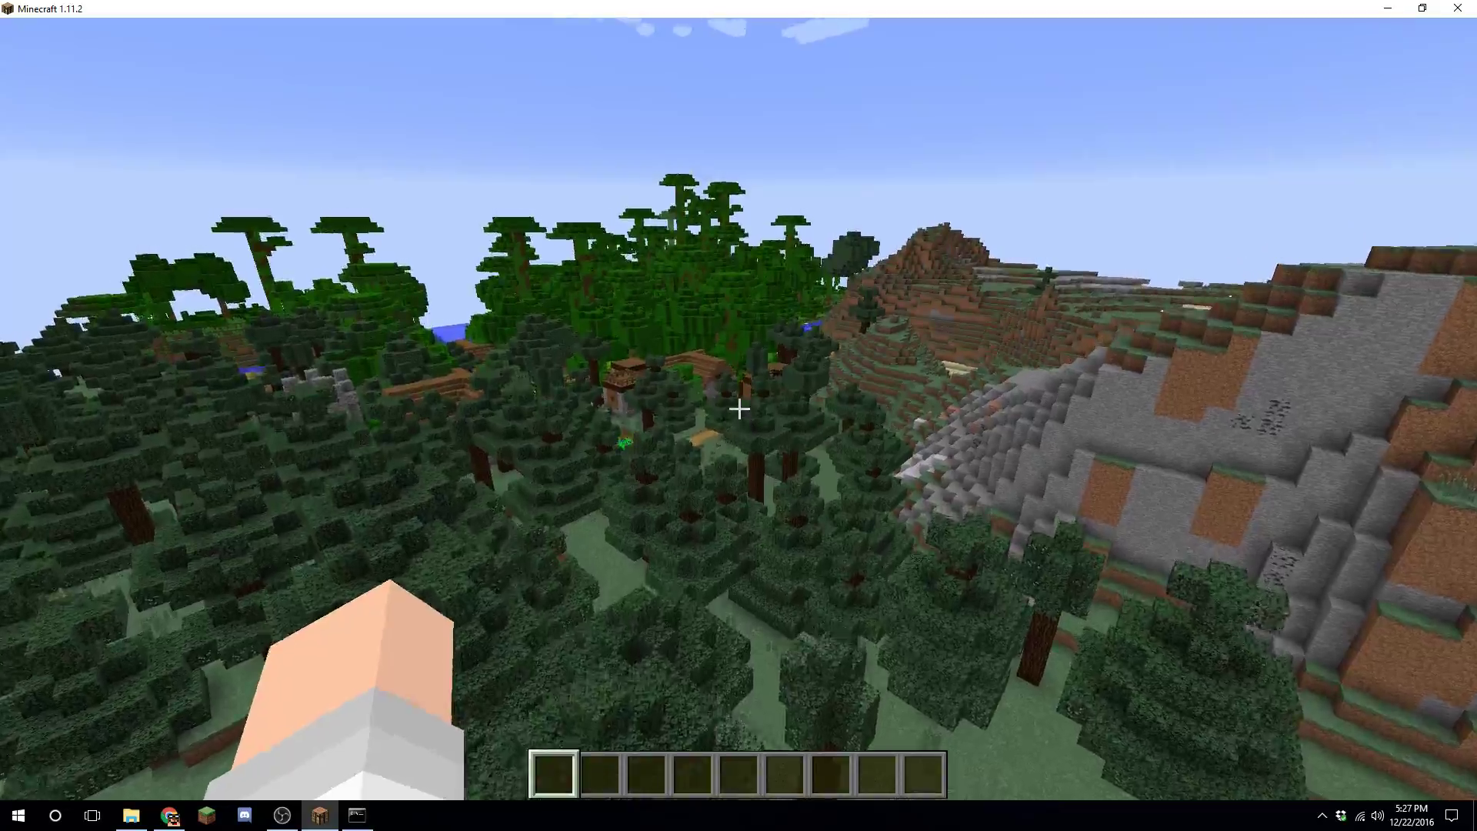
{"action": "key", "text": "w"}
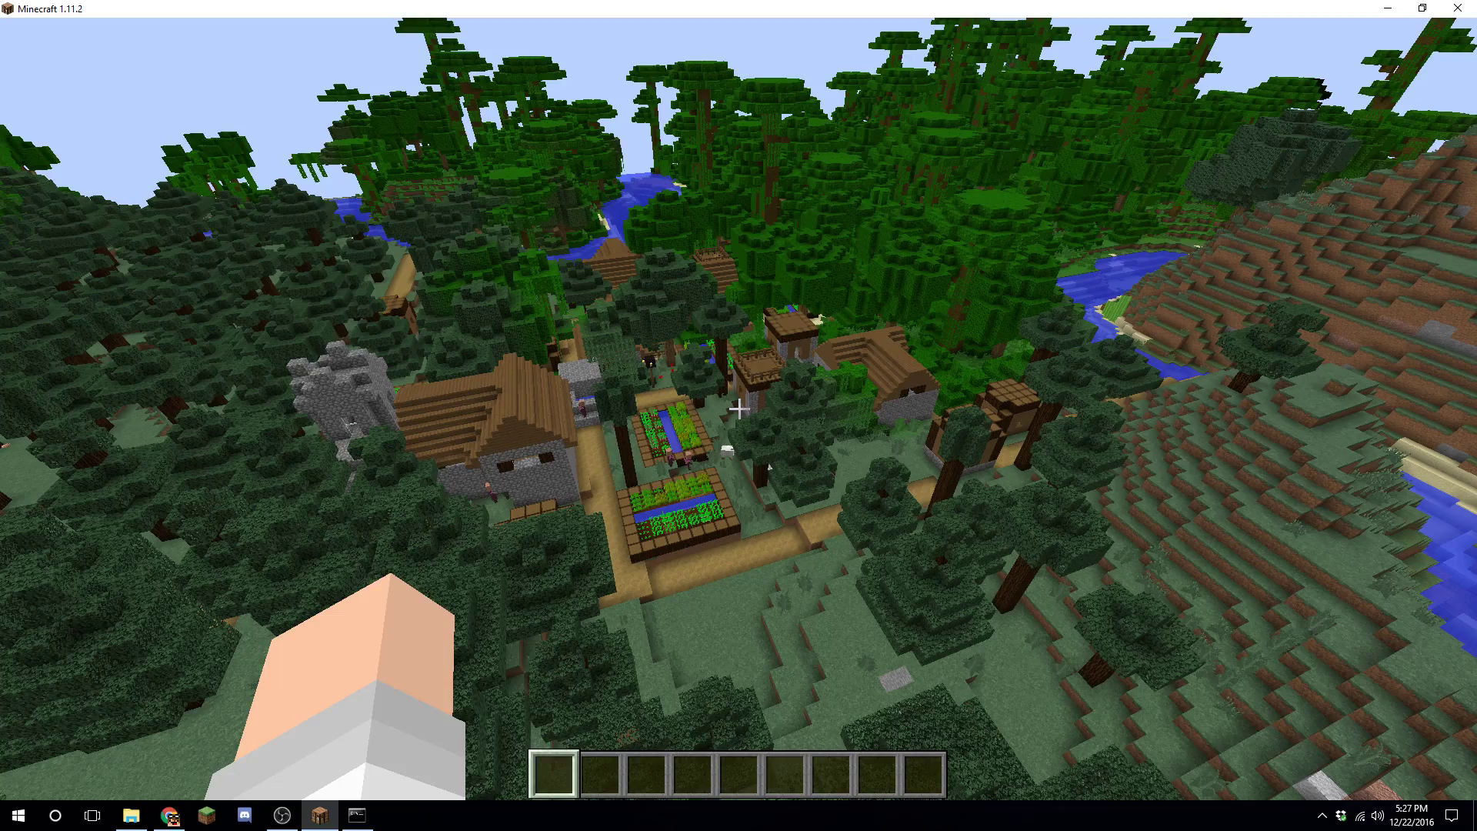
{"action": "key", "text": "a"}
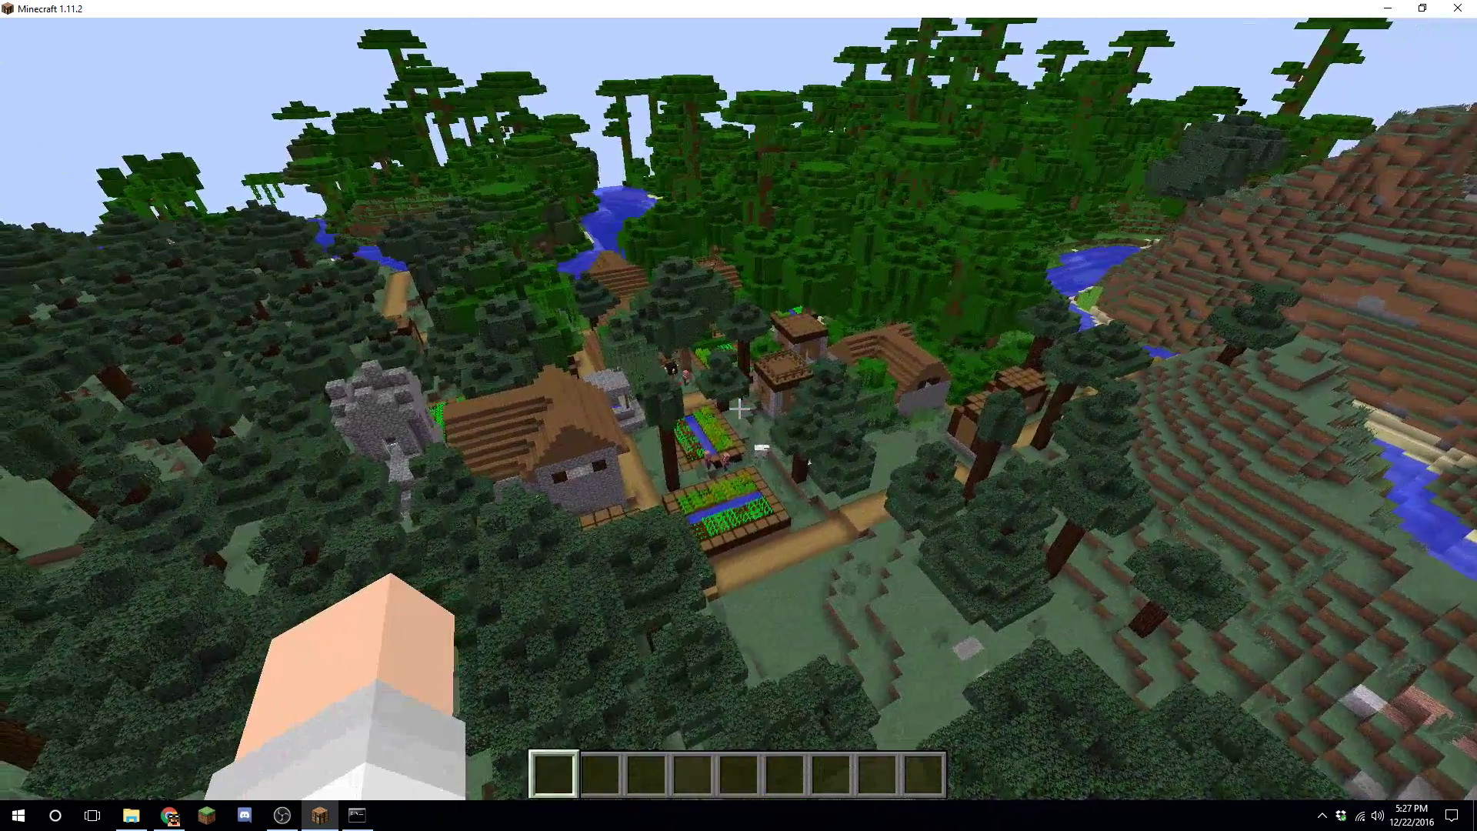
{"action": "key", "text": "shift"}
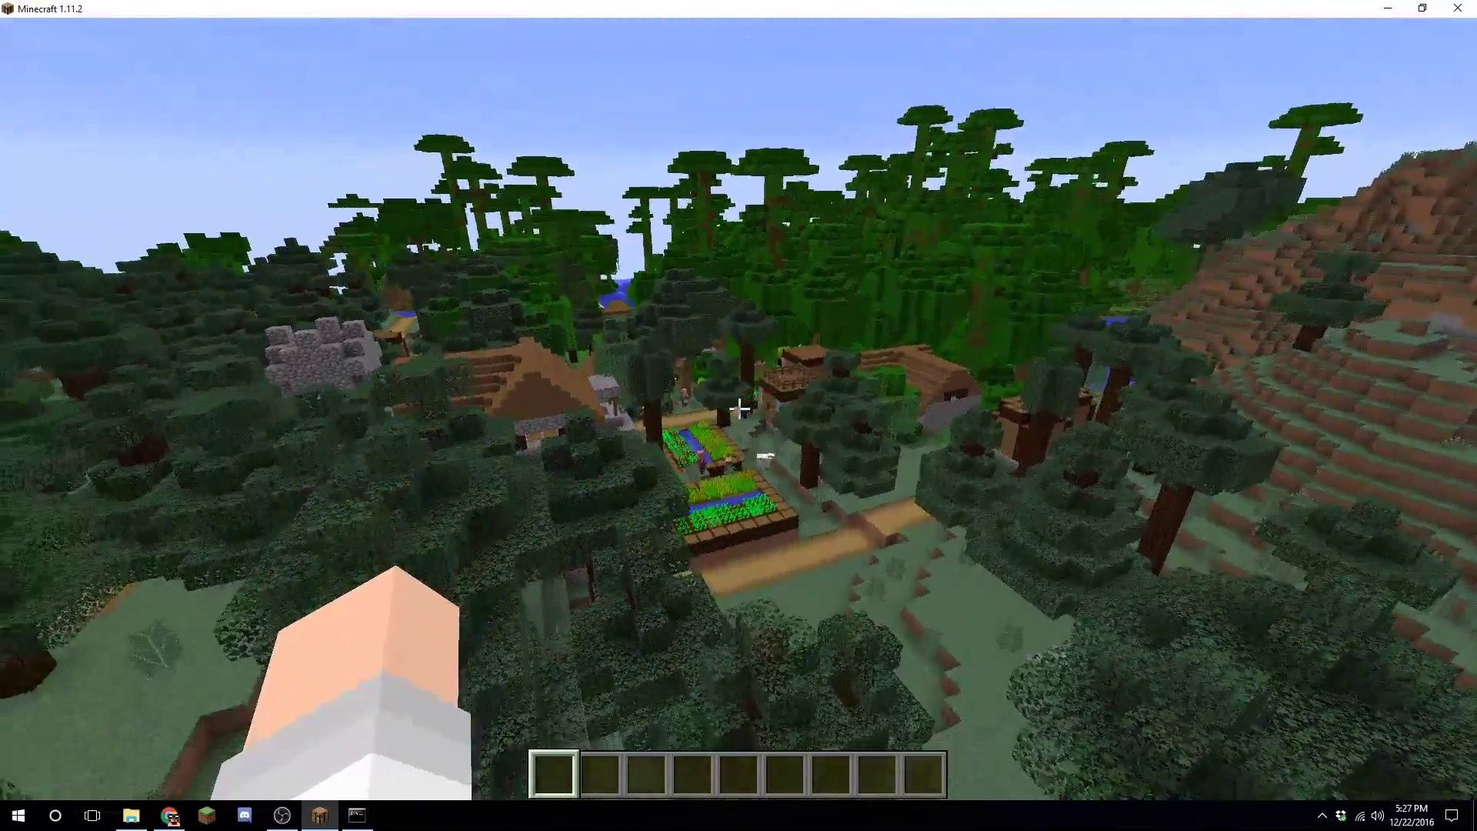
{"action": "key", "text": "w"}
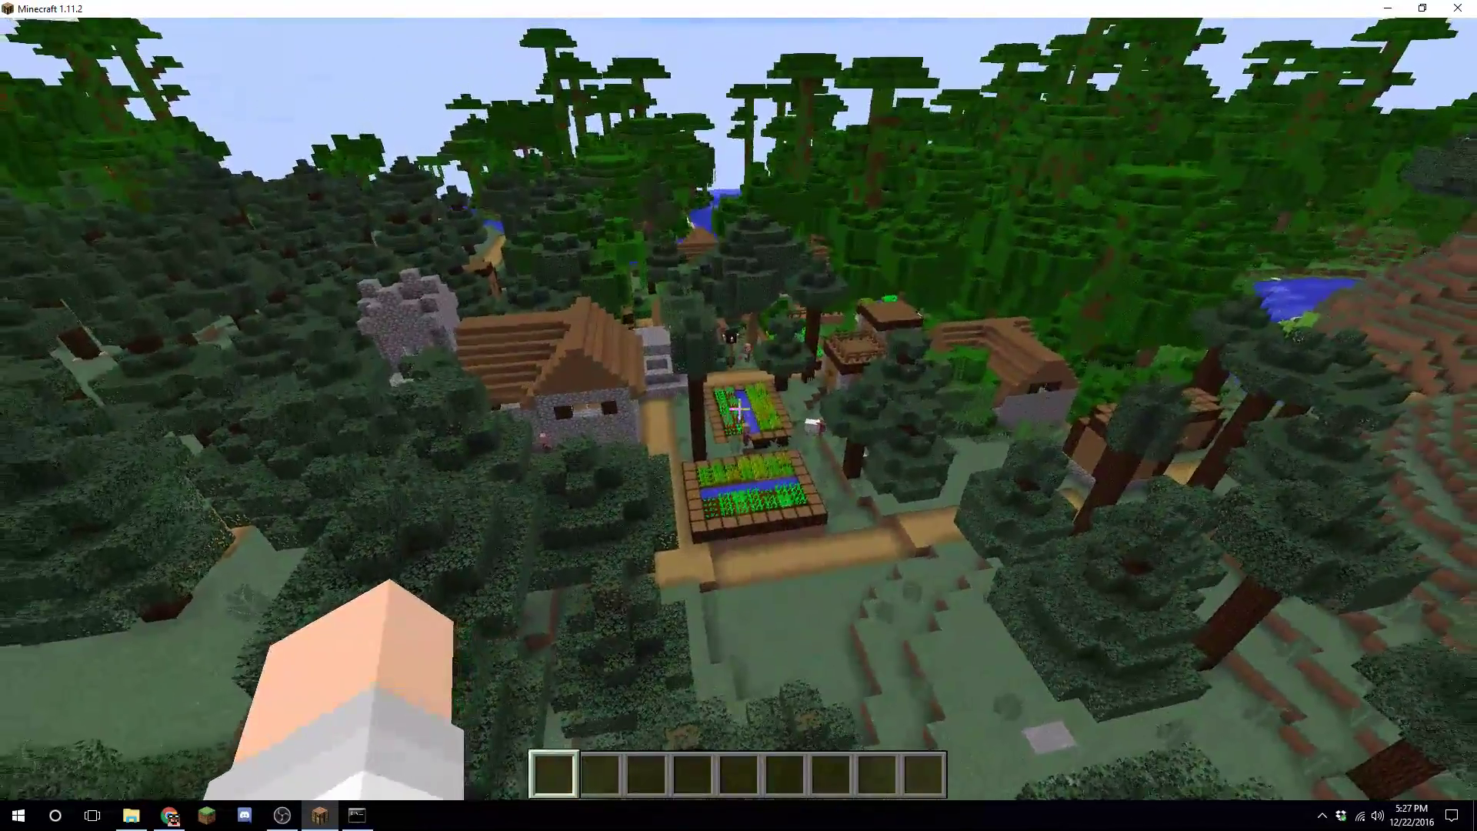
{"action": "key", "text": "s"}
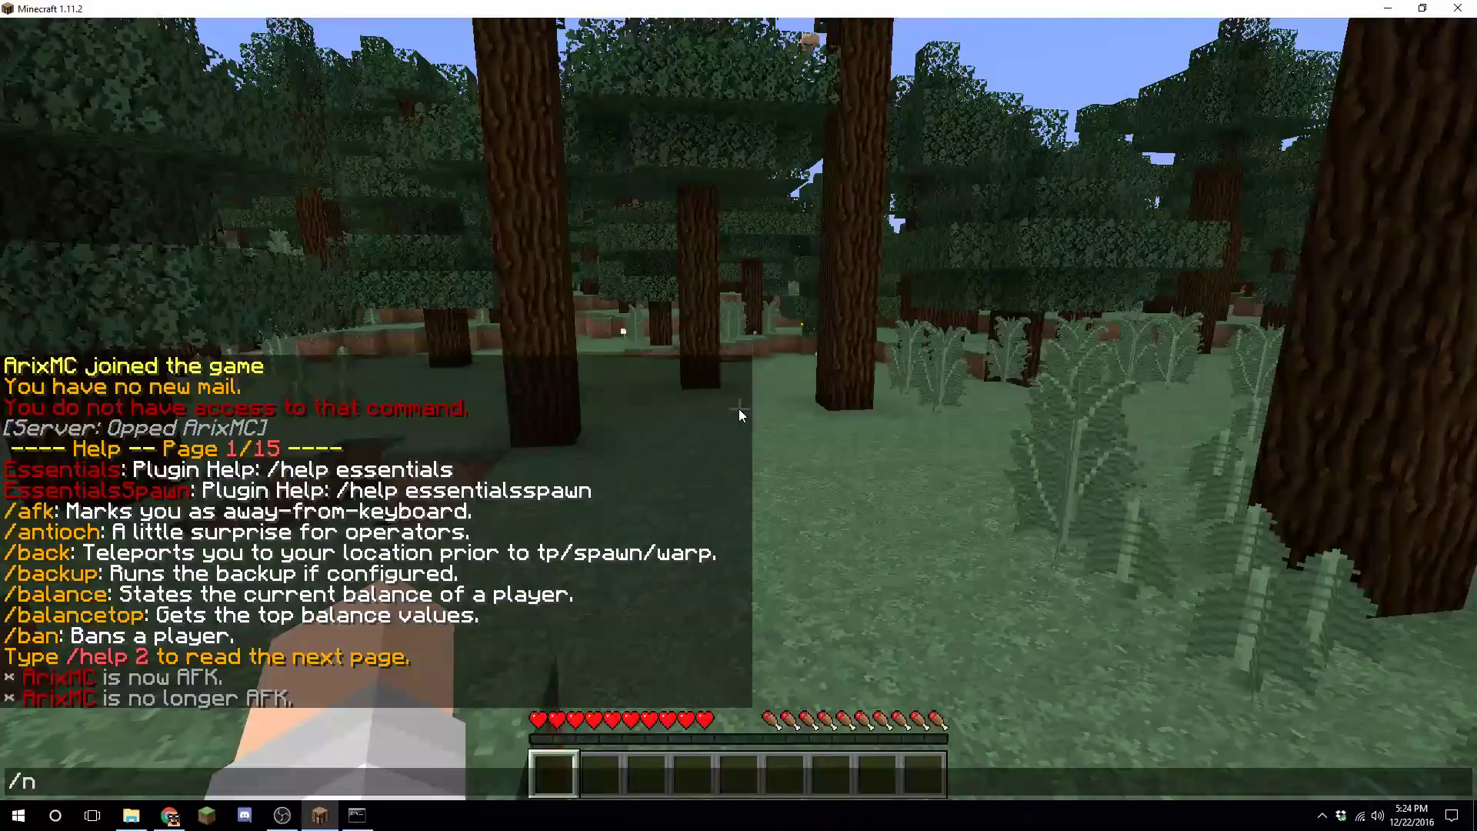
- Run the /nuke command, switch the player to creative mode with /gamemode 1, and move away through the forest from the falling TNT
{"action": "key", "text": "Escape"}
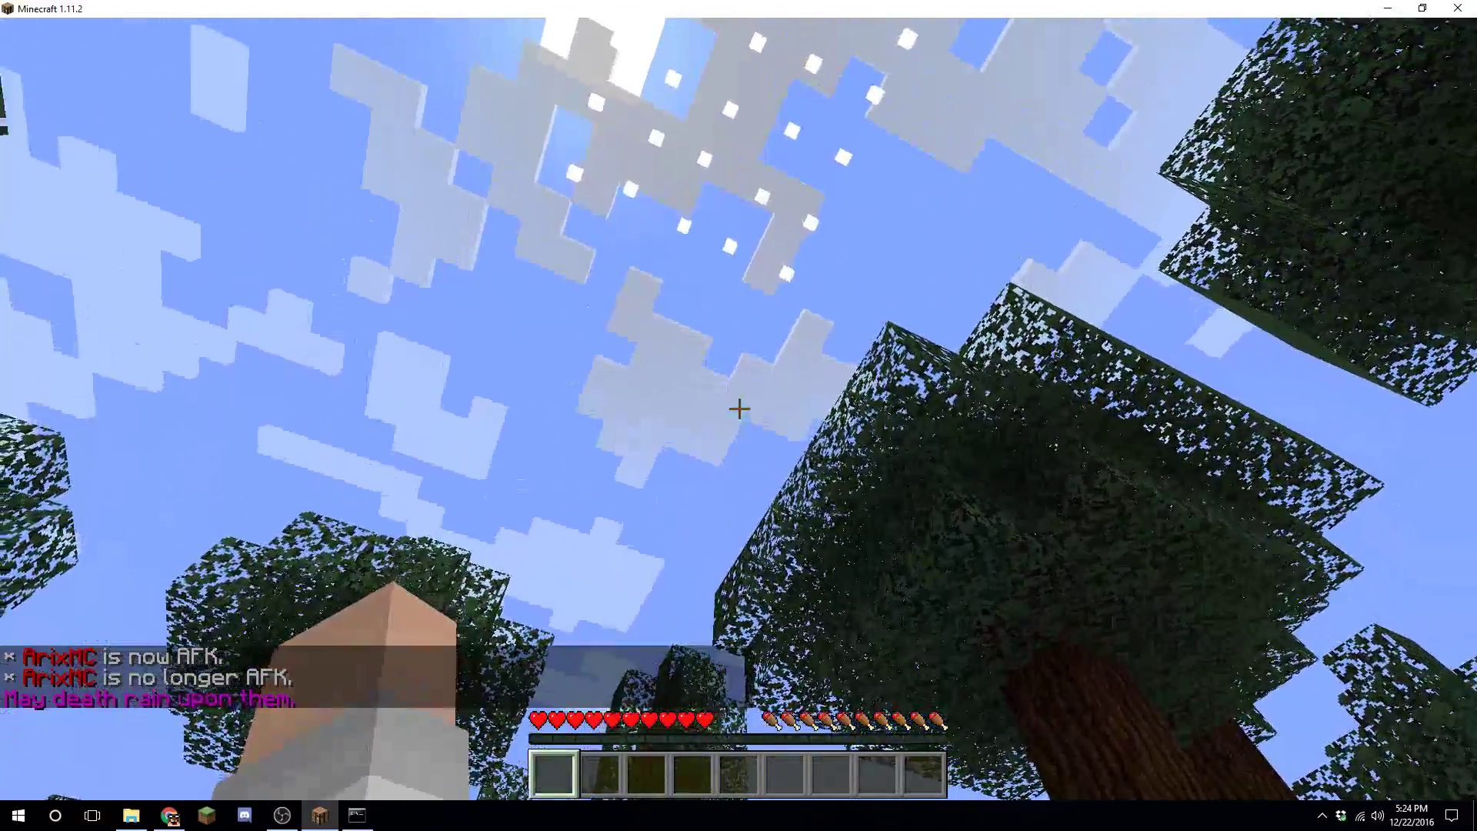
{"action": "key", "text": "slash"}
{"action": "type", "text": "gamemode 1"}
{"action": "key", "text": "Return"}
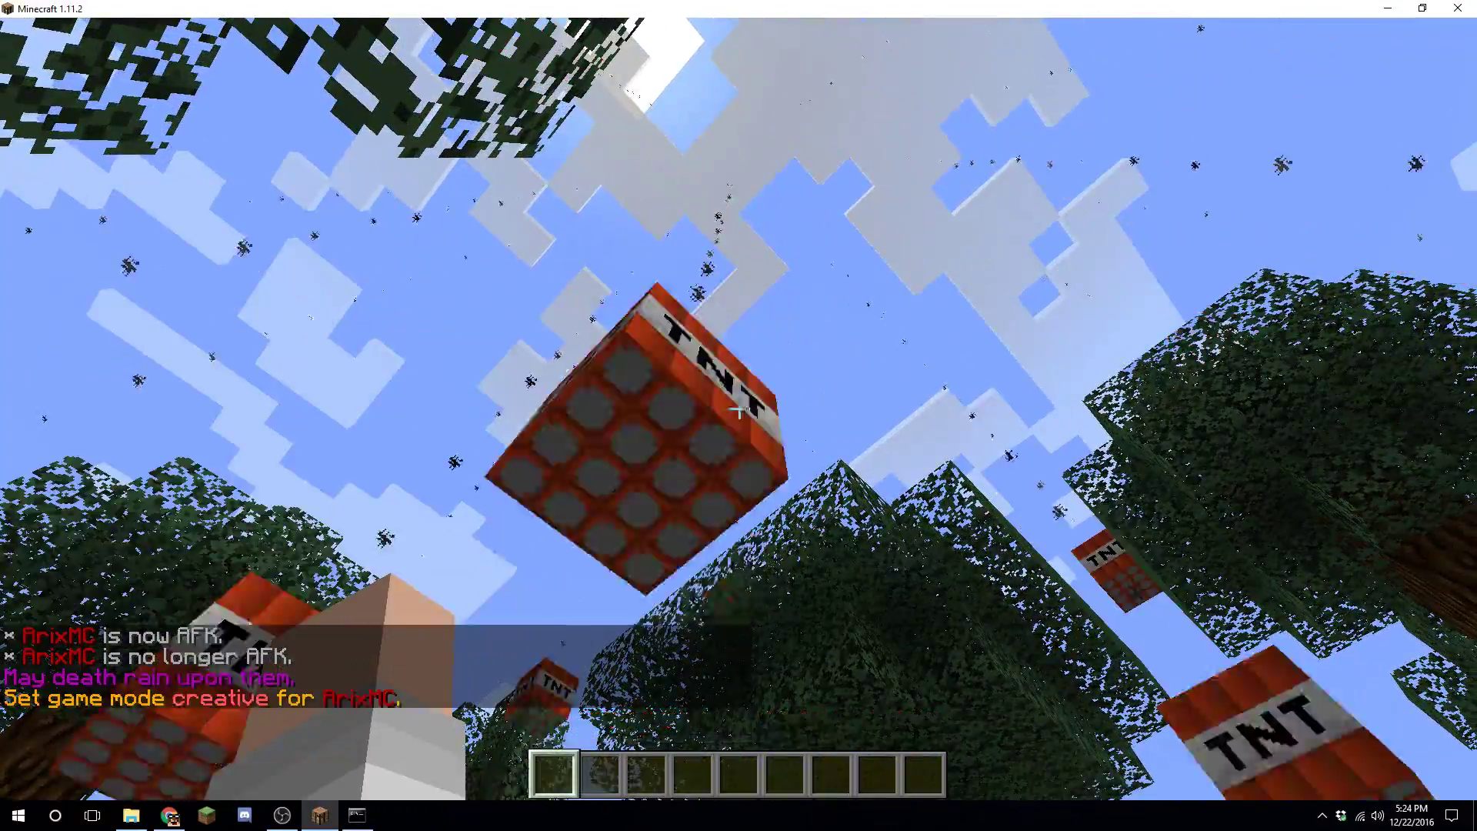
{"action": "key", "text": "w"}
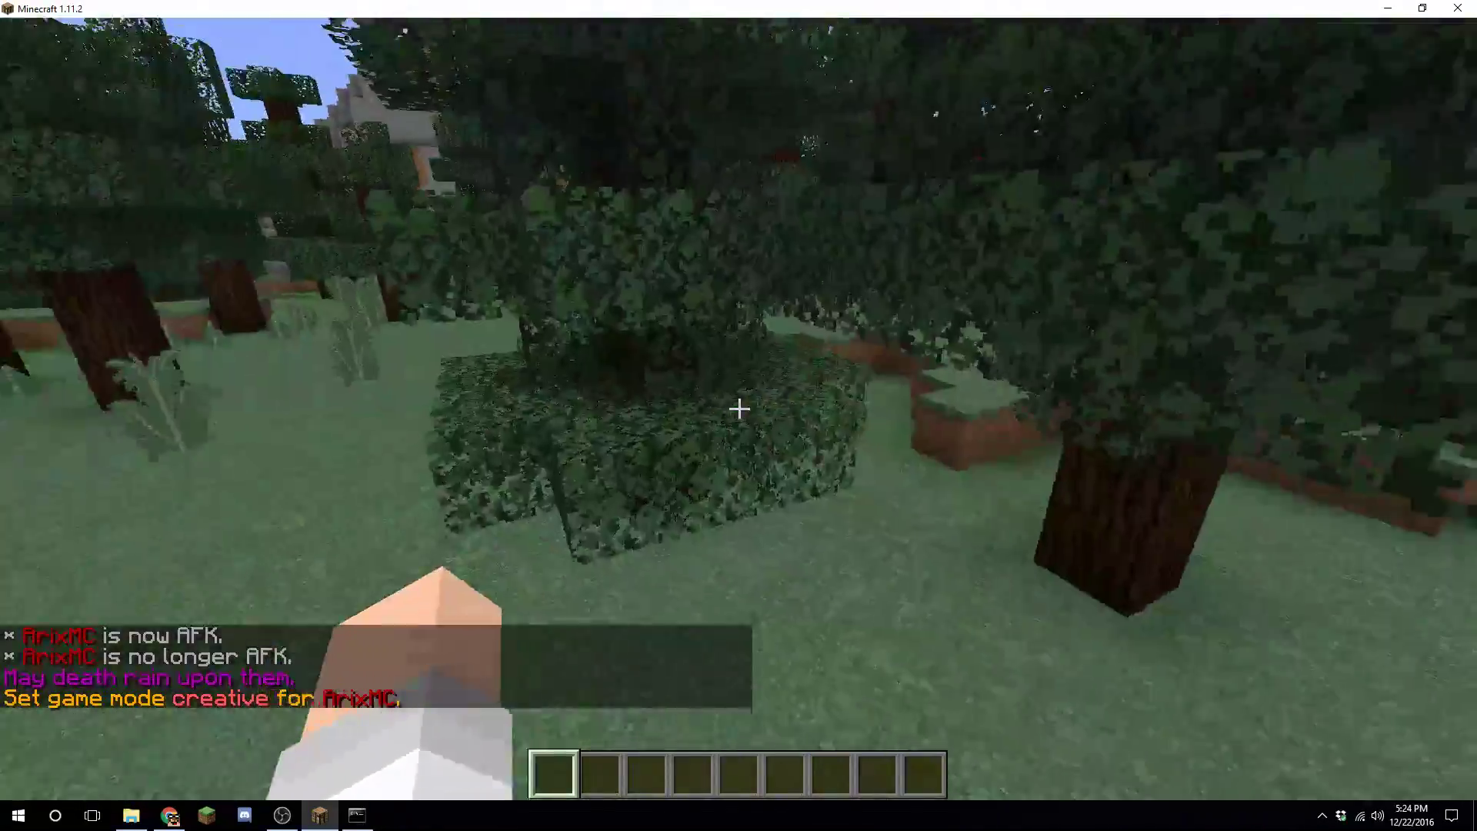
{"action": "key", "text": "w"}
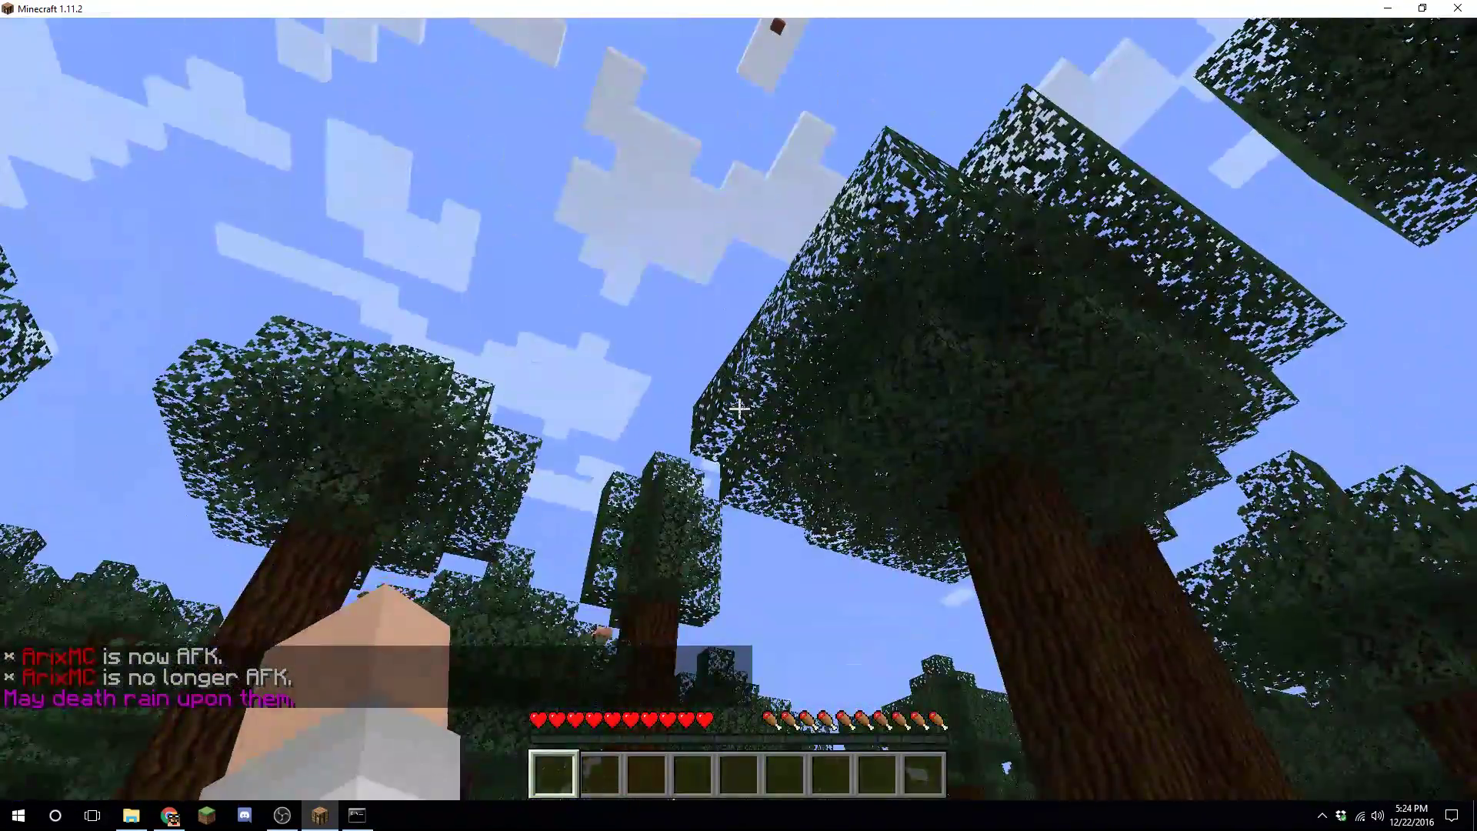
- Call down TNT over the forest again with the /nuke command and watch the sky above the trees
{"action": "type", "text": "nuke"}
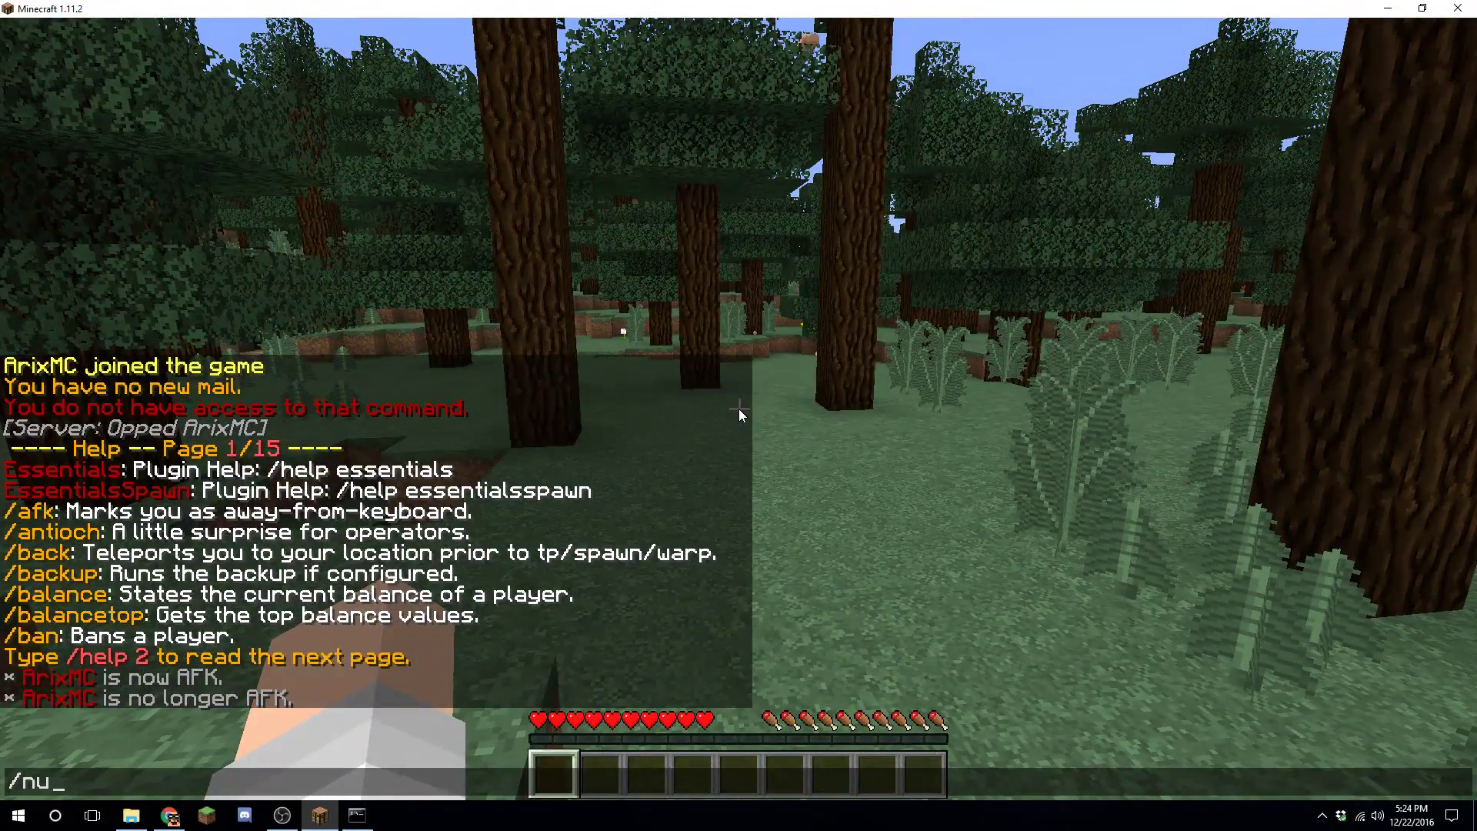
{"action": "key", "text": "Return"}
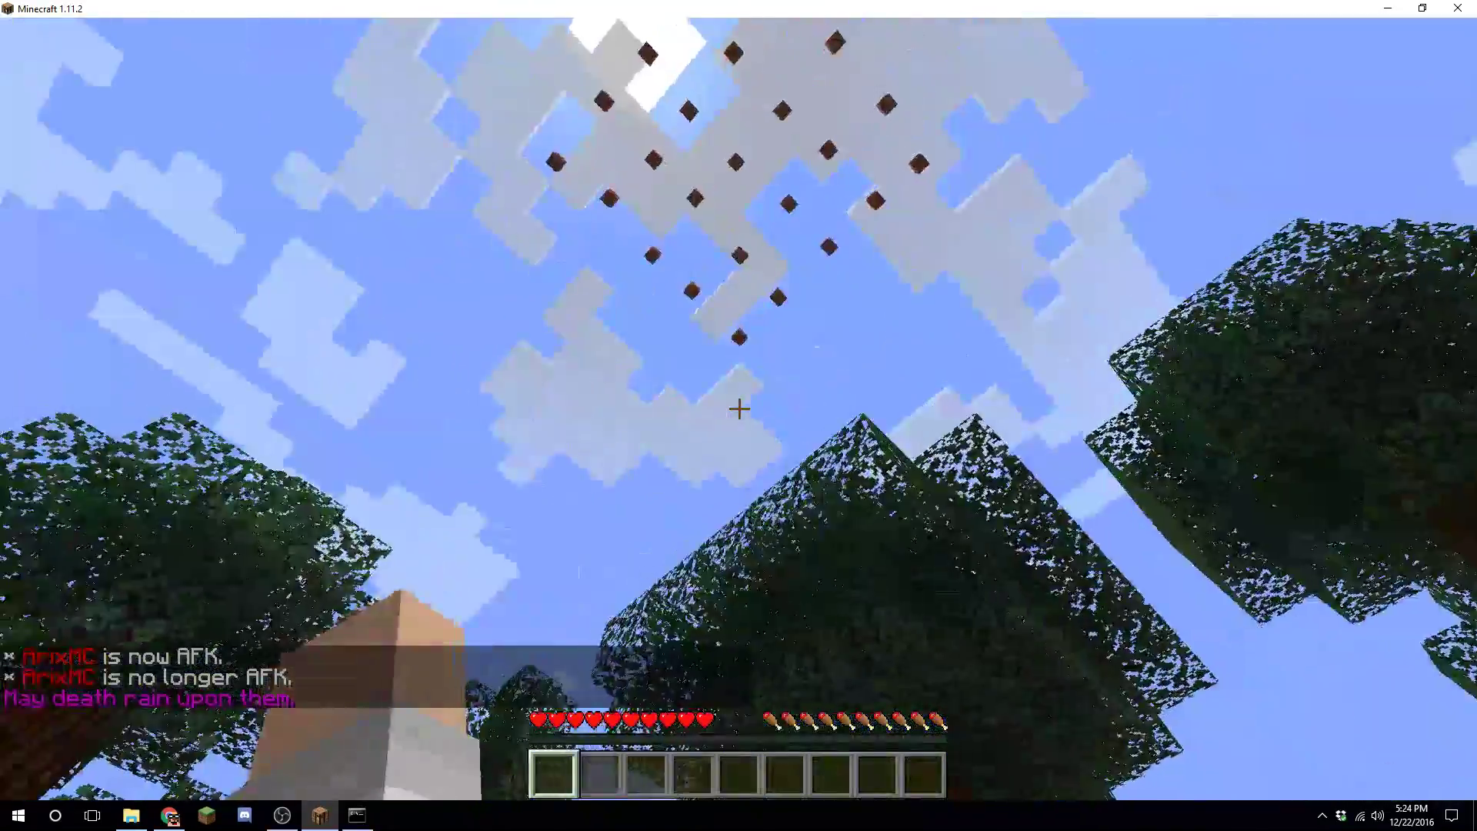